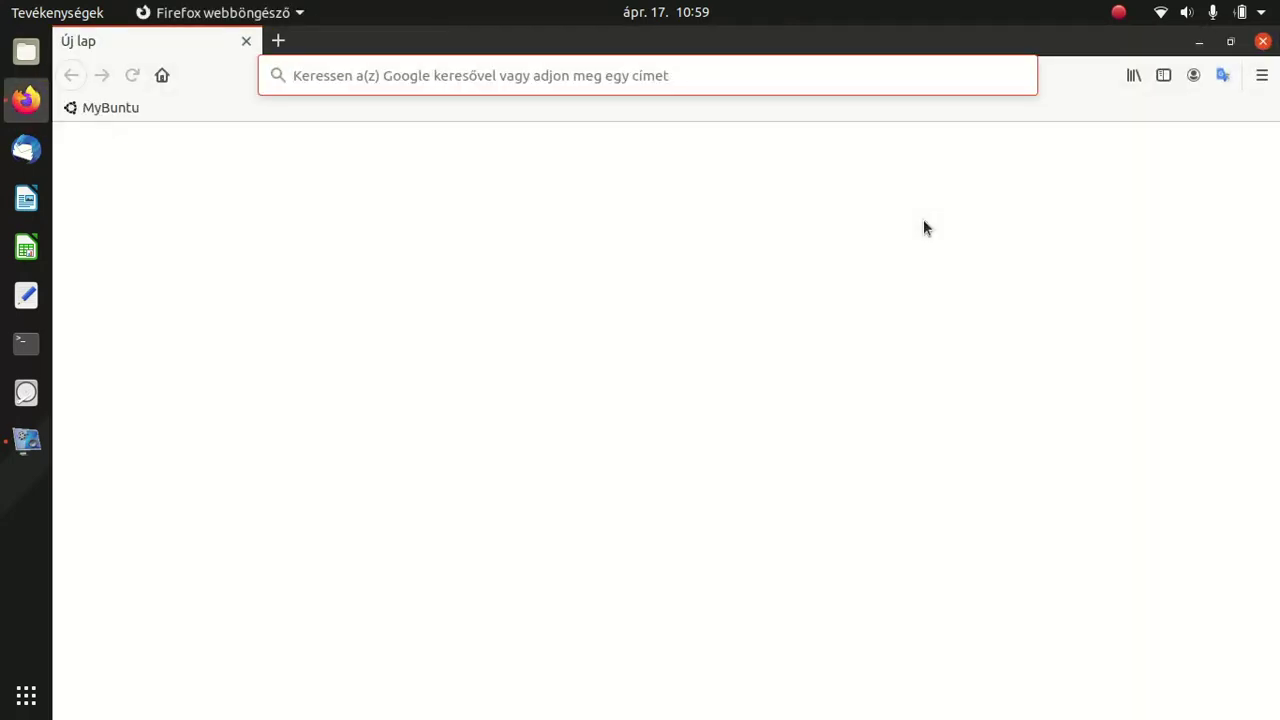
Open the MyBuntu website's Ubuntu Linux tutorial video list in the oktatás section and look over the listed topics.
click(83, 110)
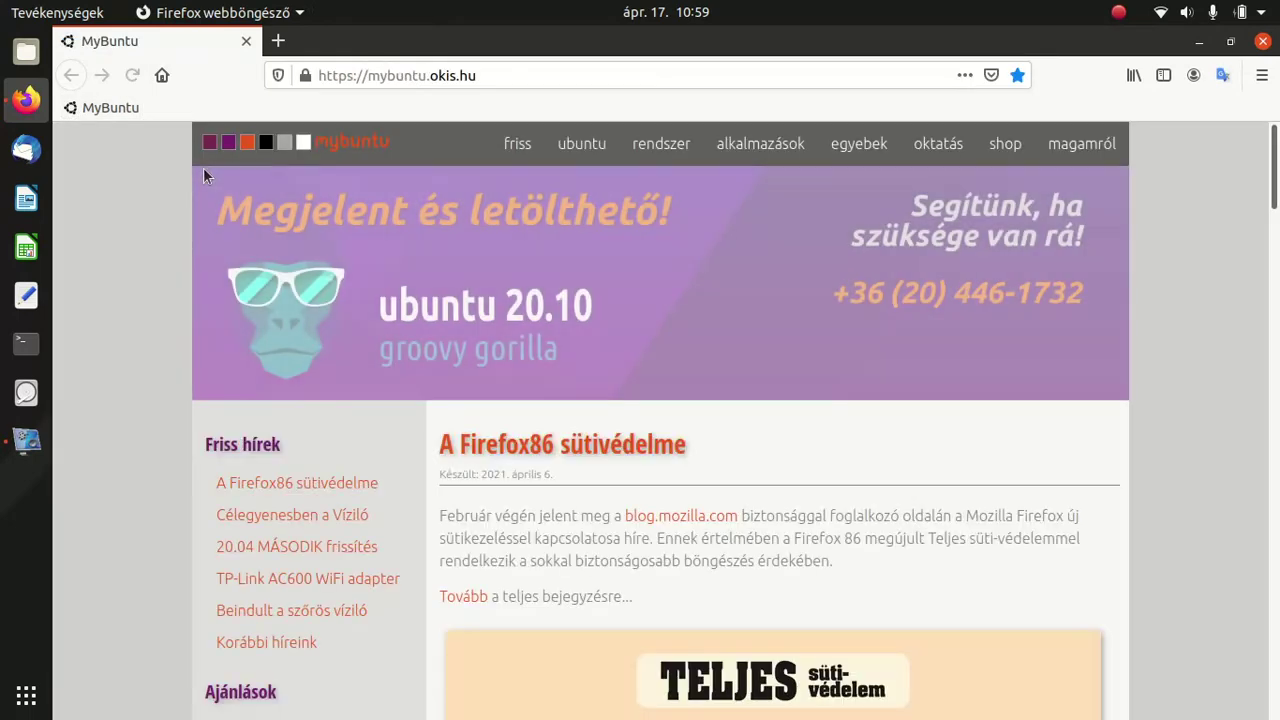
click(932, 152)
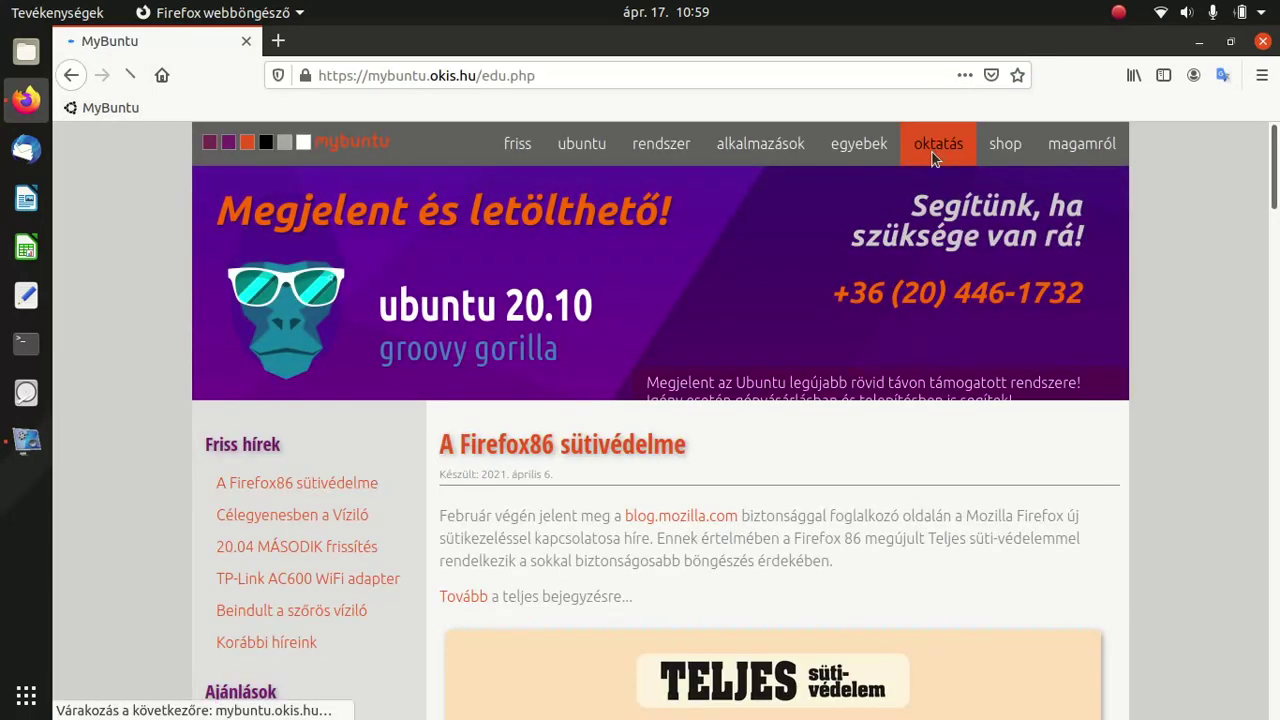
scroll(912, 265, down, 1)
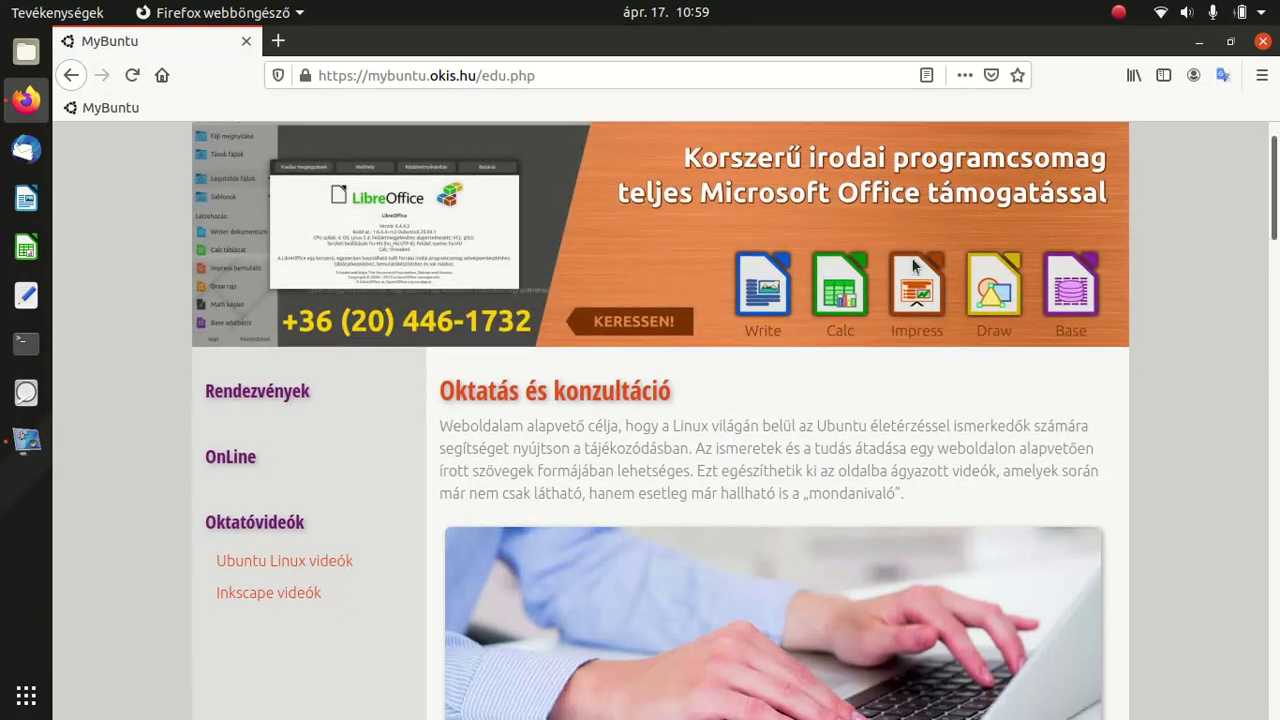
scroll(429, 519, down, 1)
click(273, 461)
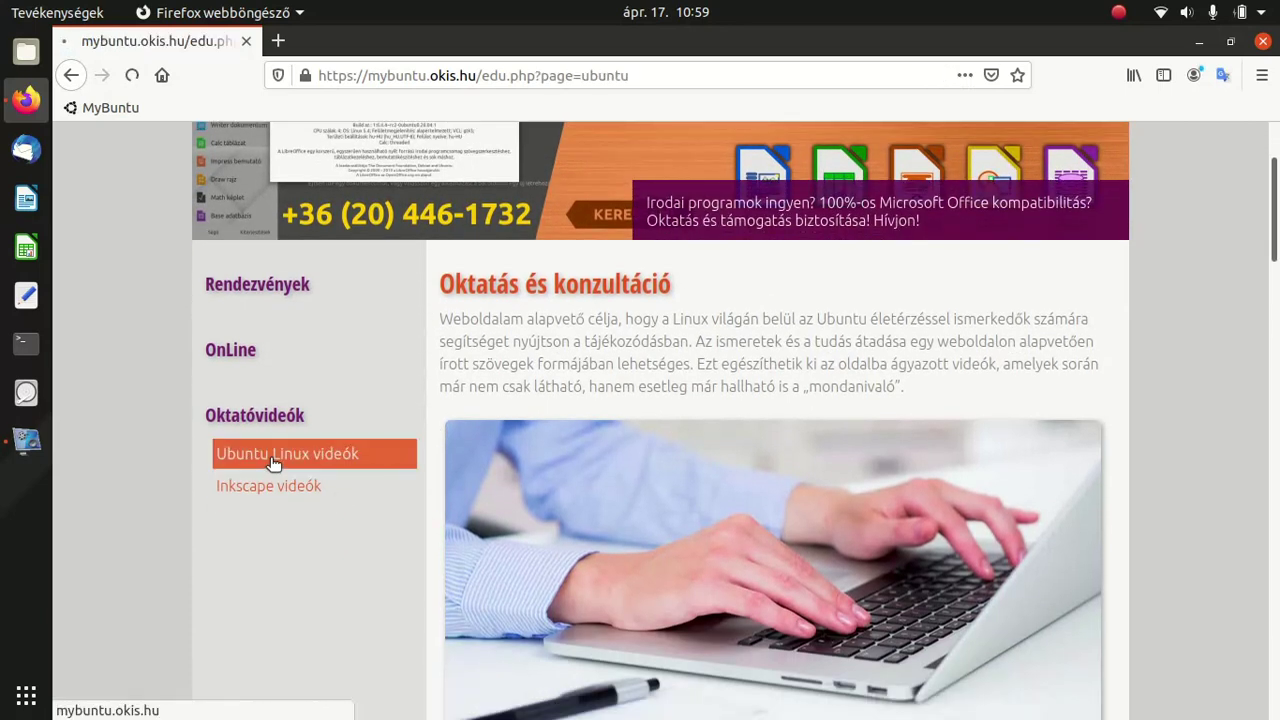
scroll(877, 455, down, 3)
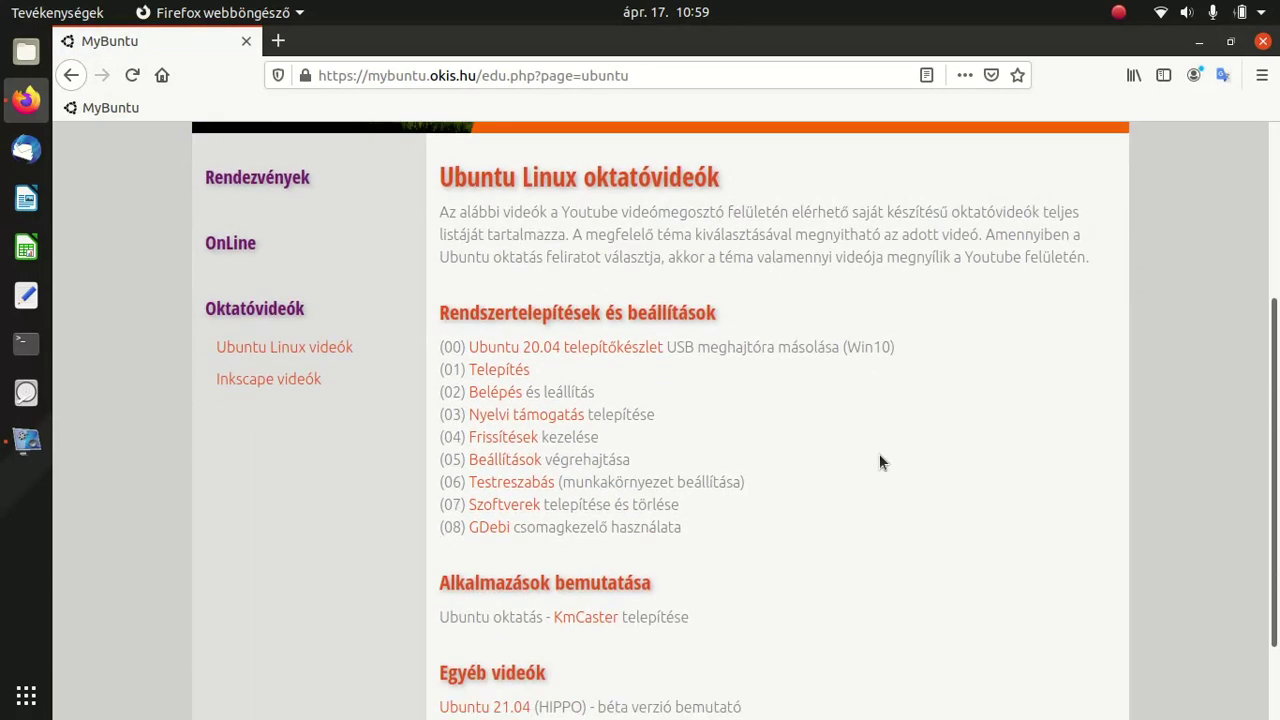
scroll(879, 453, down, 1)
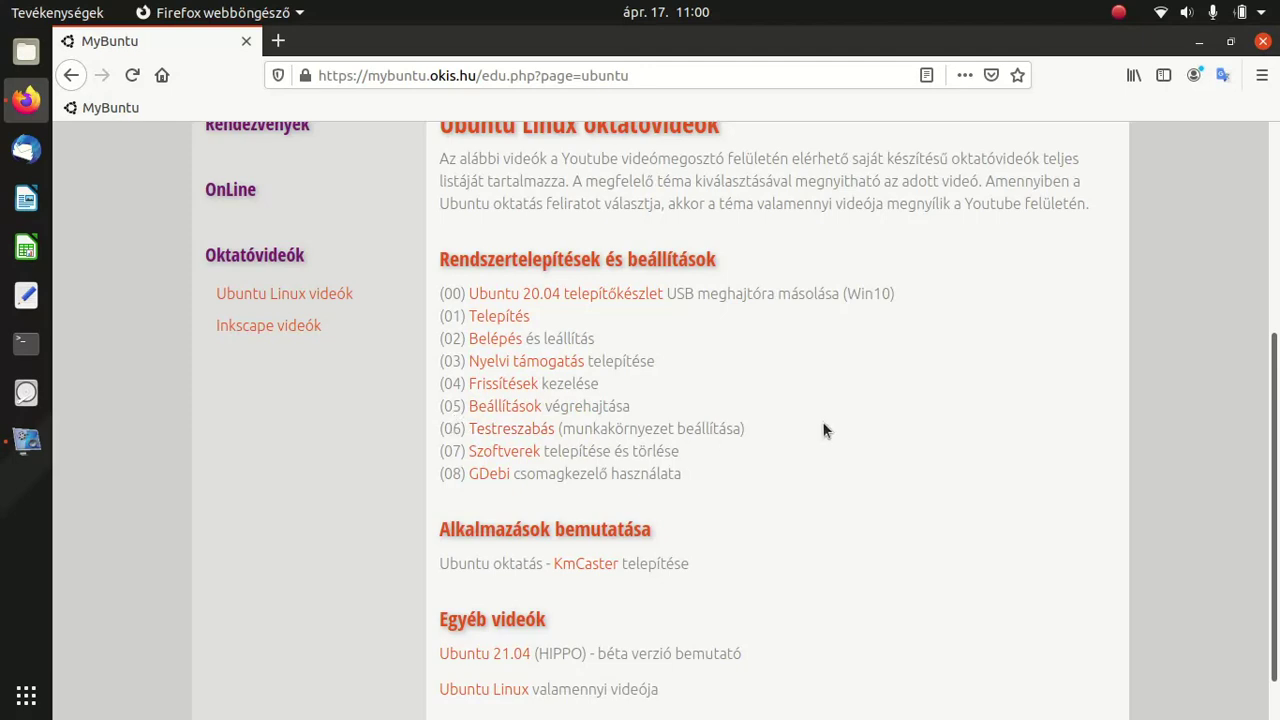
Search Google for "gnome tweek tool" and dismiss the cookie consent notice.
click(652, 73)
text(gn)
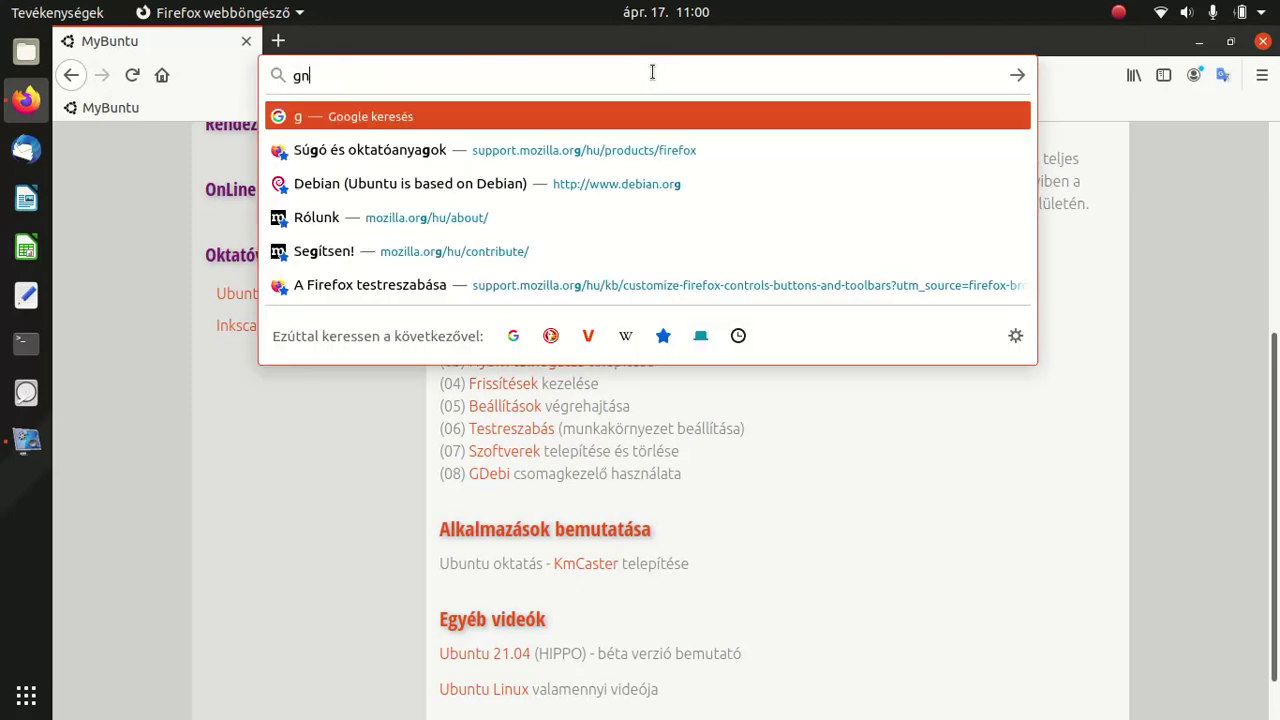
text(ome tweek tool)
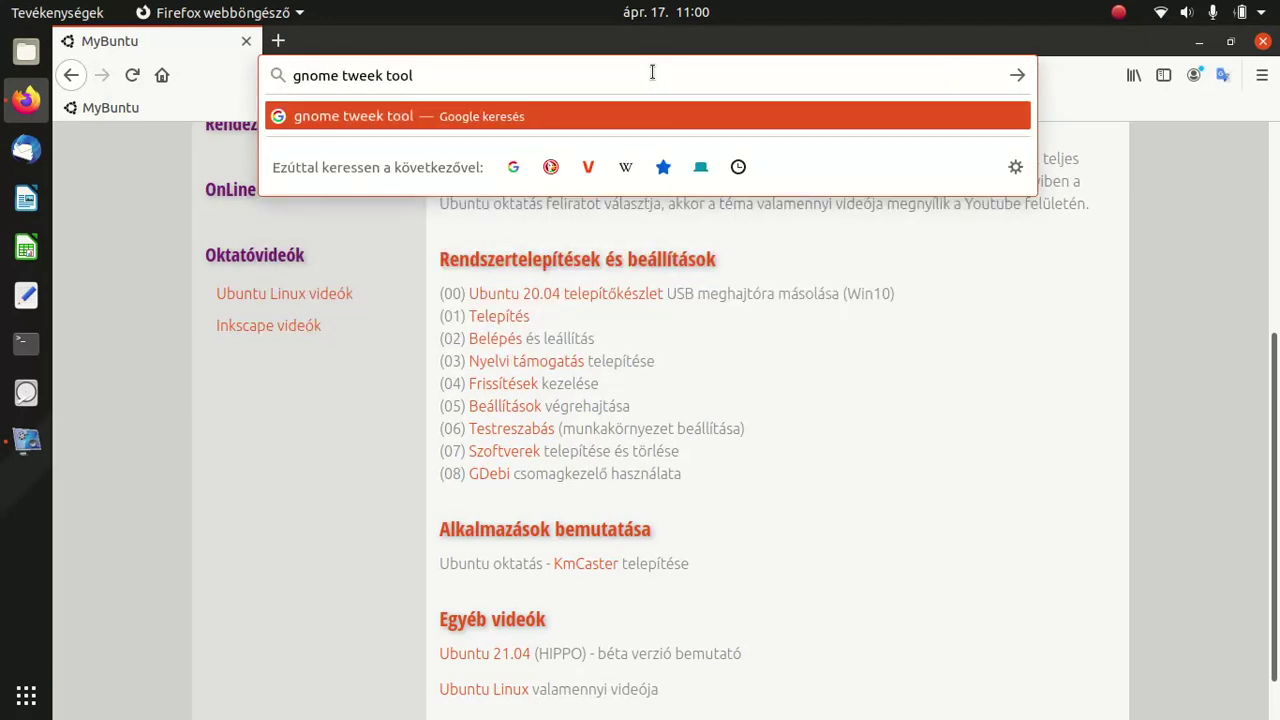
key(Return)
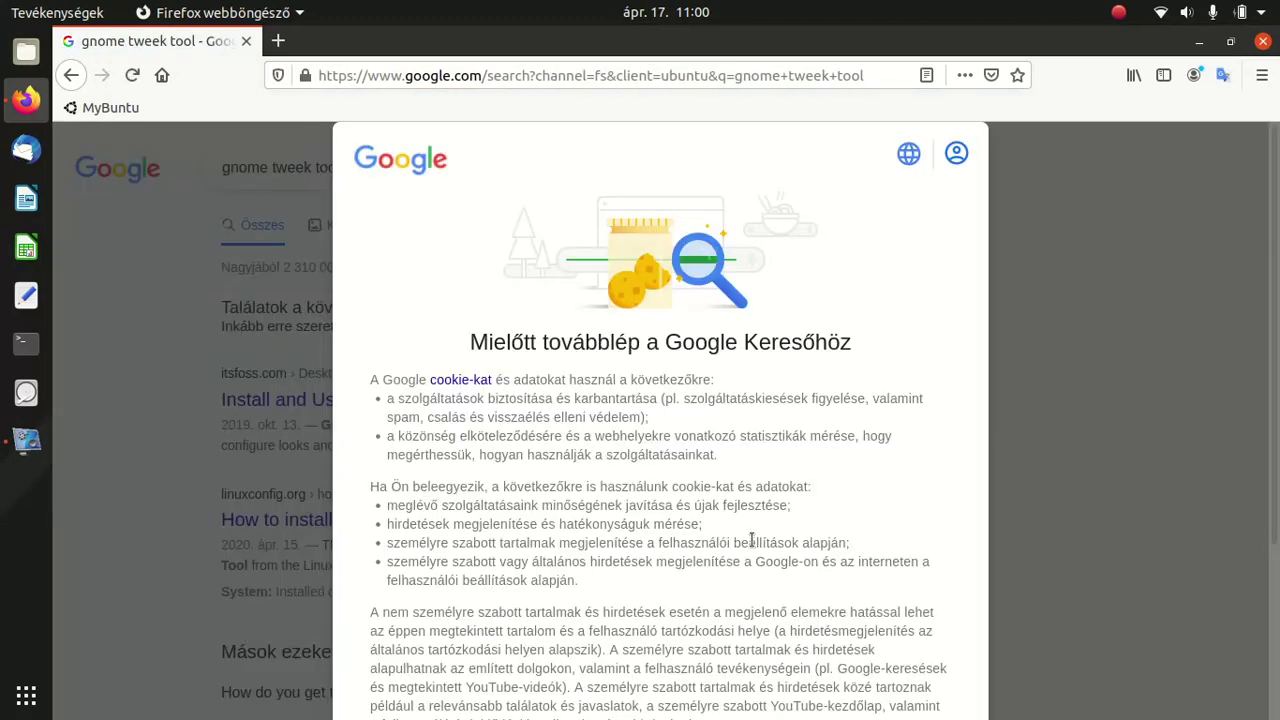
scroll(749, 537, down, 5)
click(740, 645)
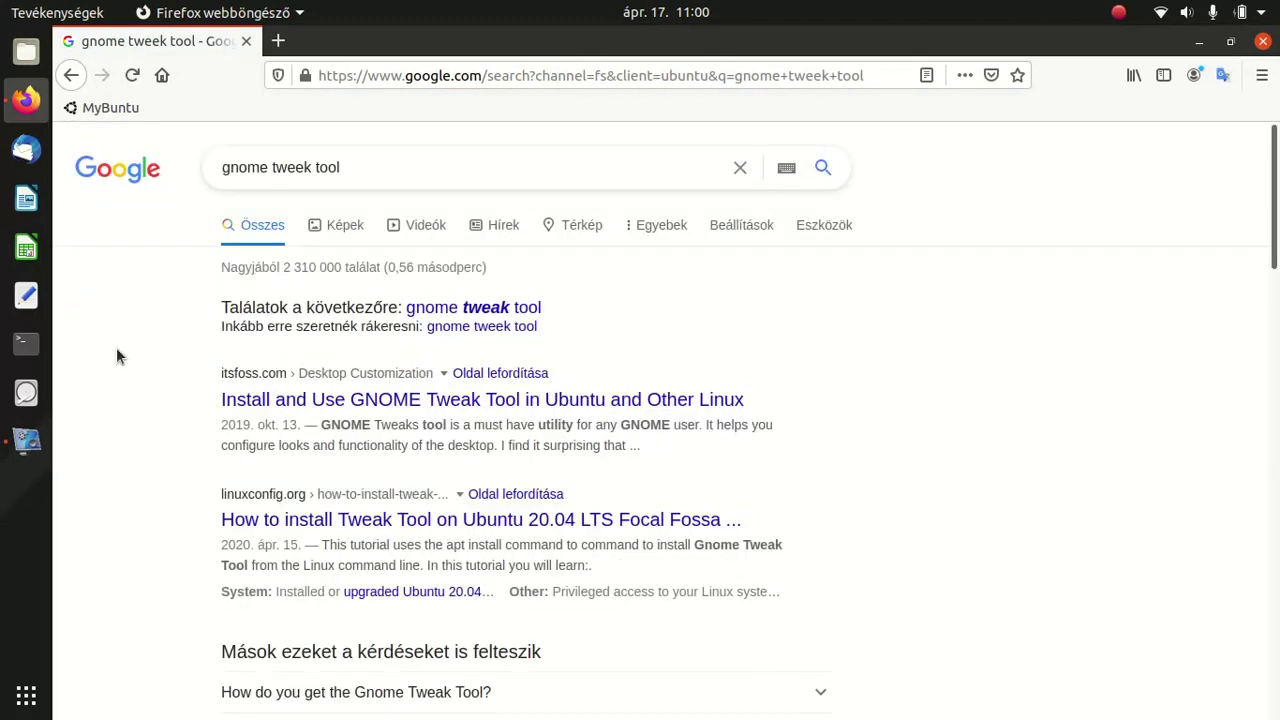
Switch to the corrected query "gnome tweak tool" and open the It's FOSS article on installing GNOME Tweak Tool in a new tab.
click(480, 307)
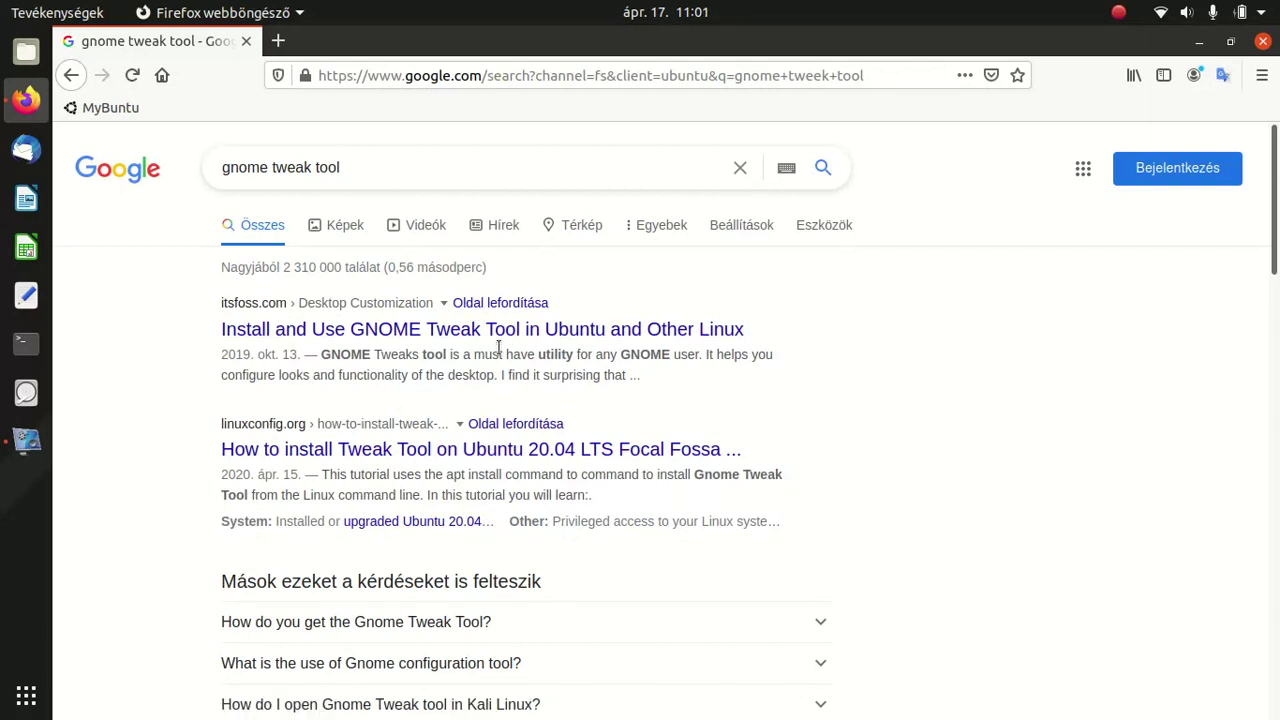
middle_click(390, 333)
click(397, 47)
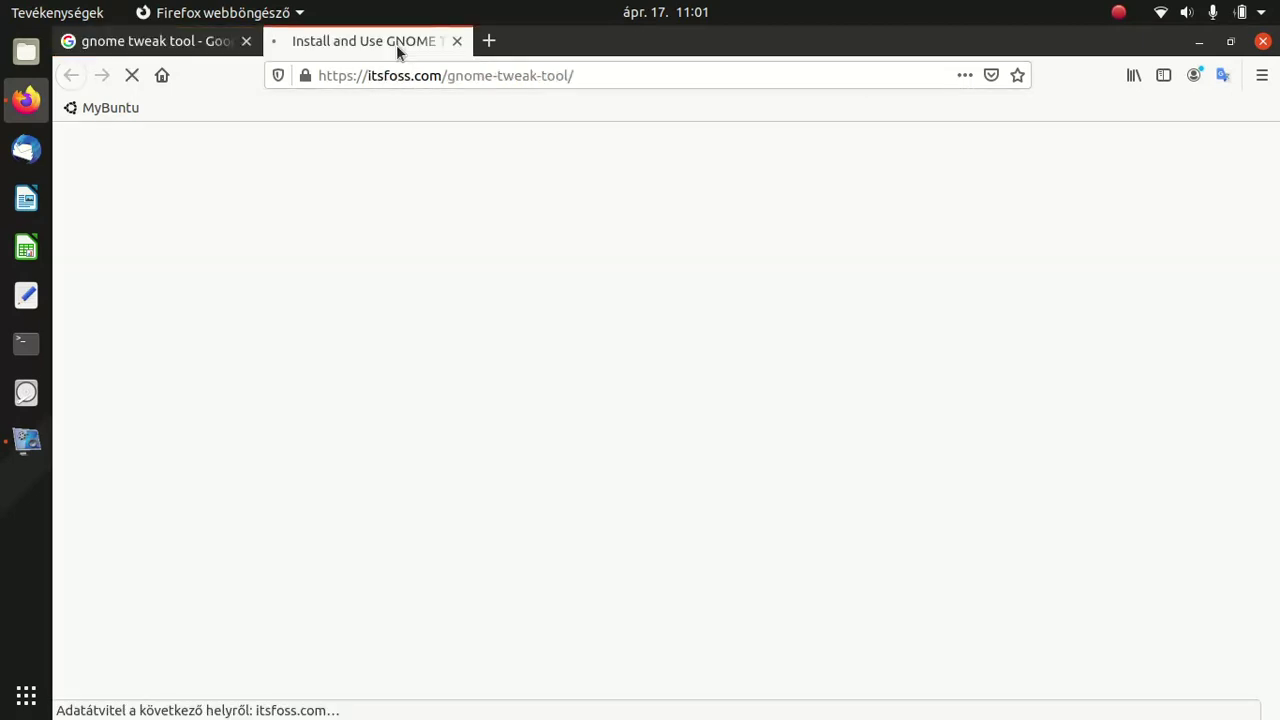
Open the system Settings full screen, look through its list of categories, and close it.
click(26, 695)
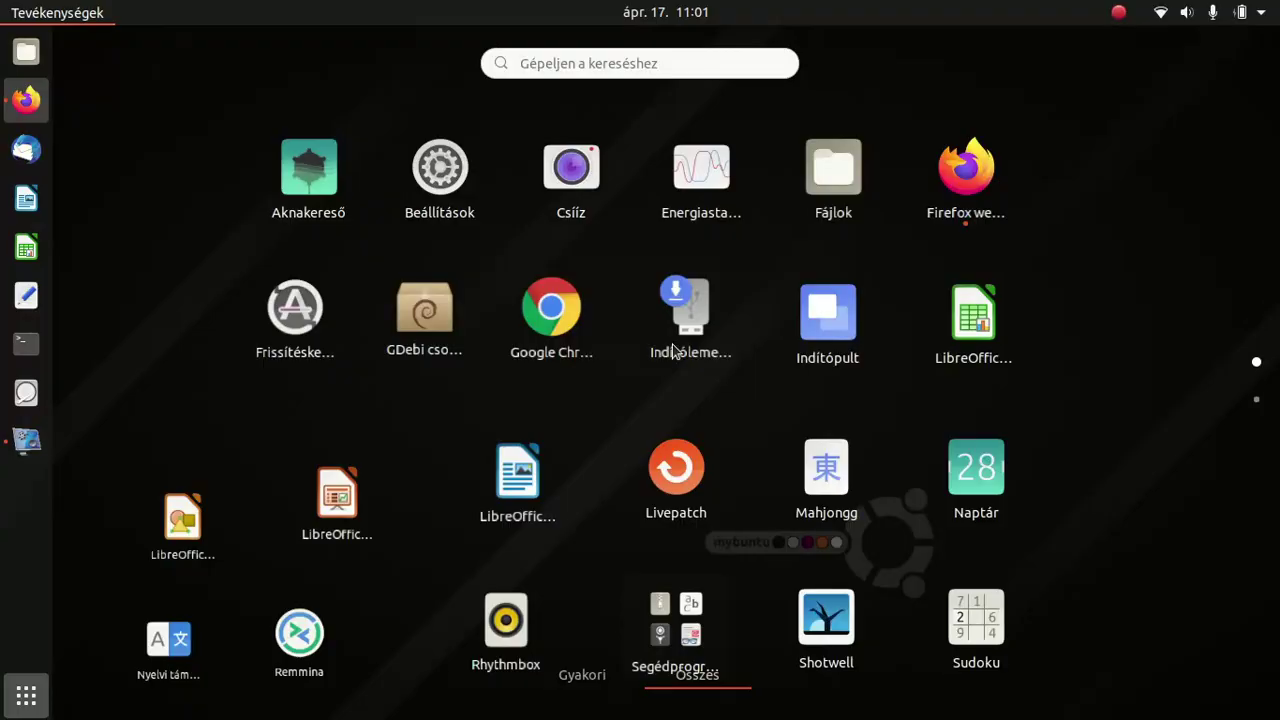
click(412, 183)
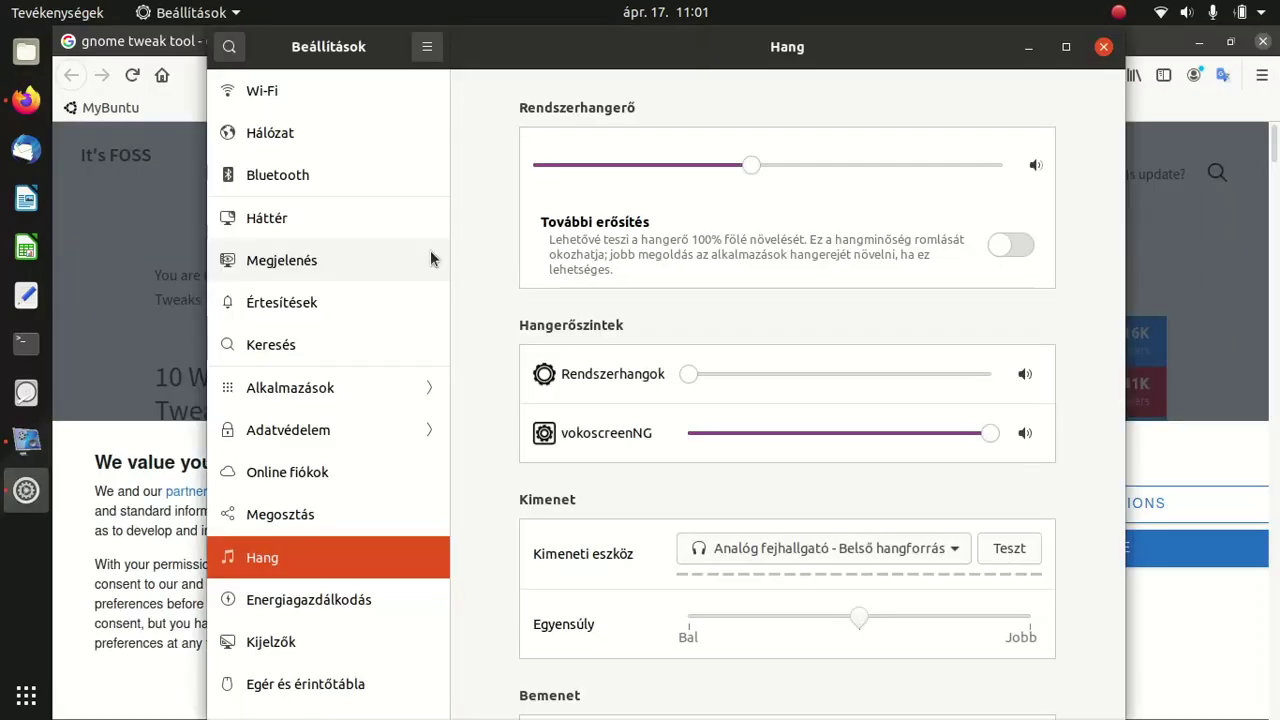
double_click(945, 45)
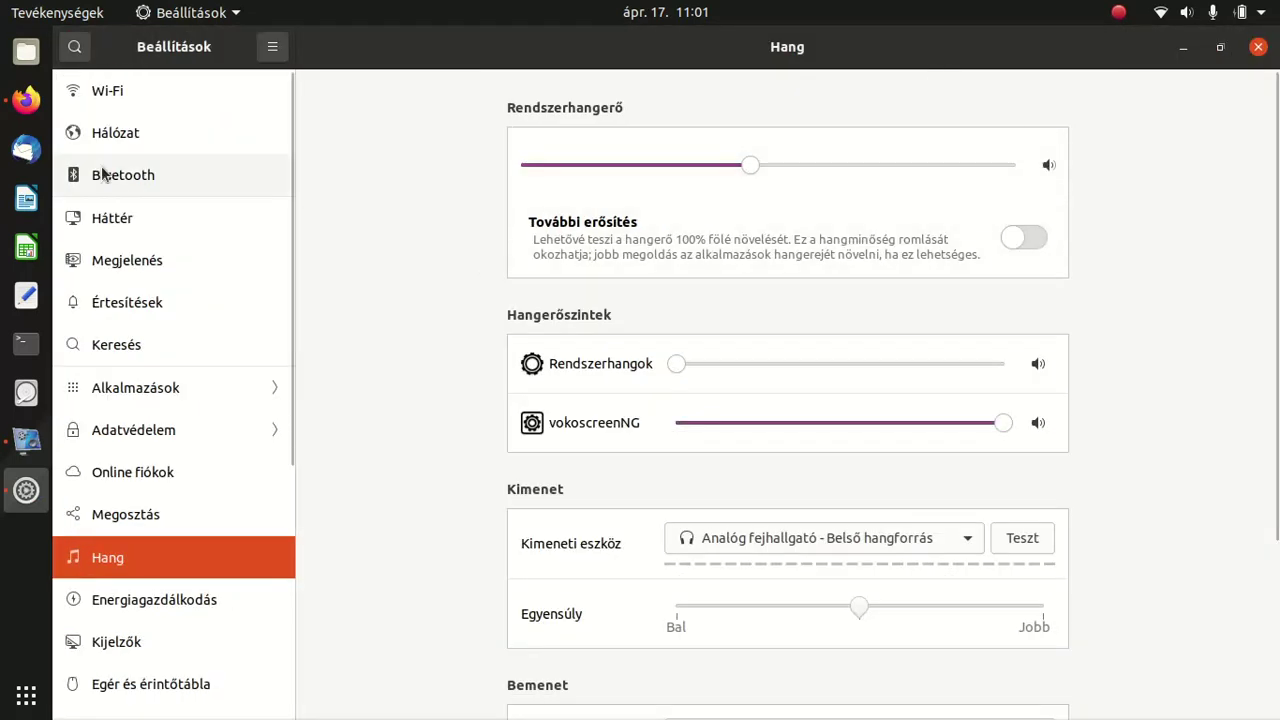
scroll(163, 225, down, 1)
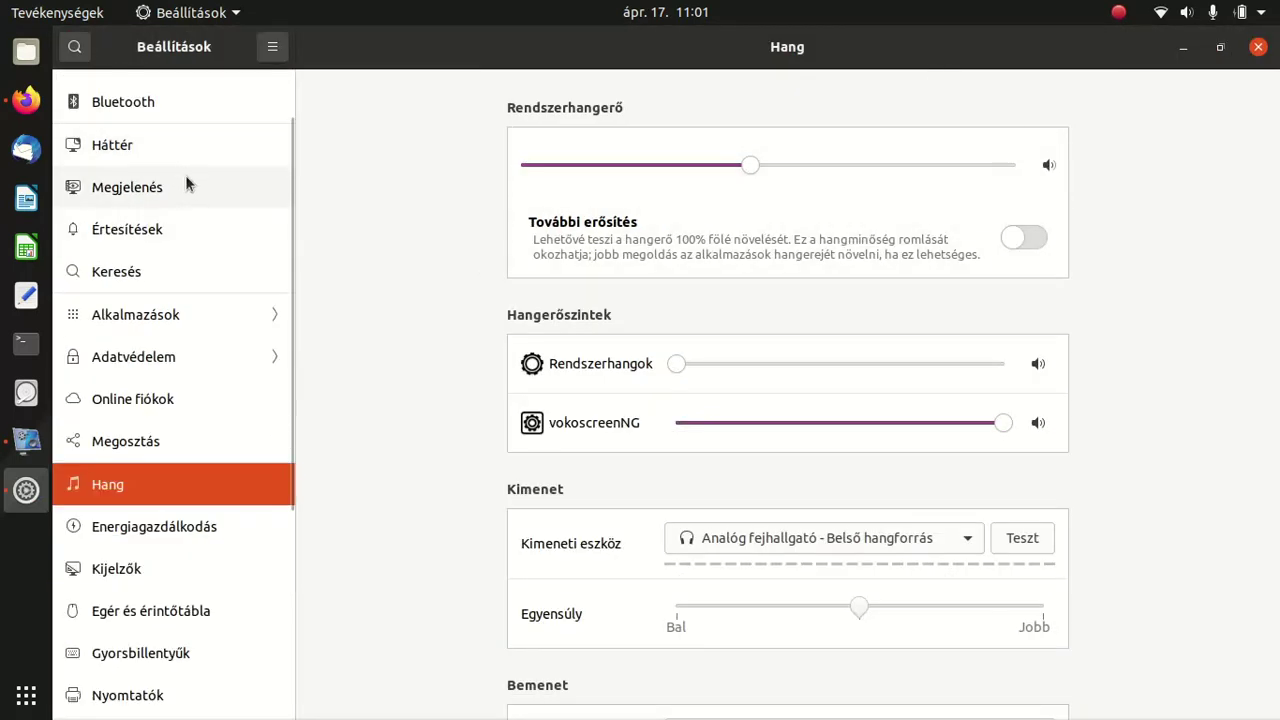
scroll(184, 240, down, 4)
scroll(194, 362, down, 2)
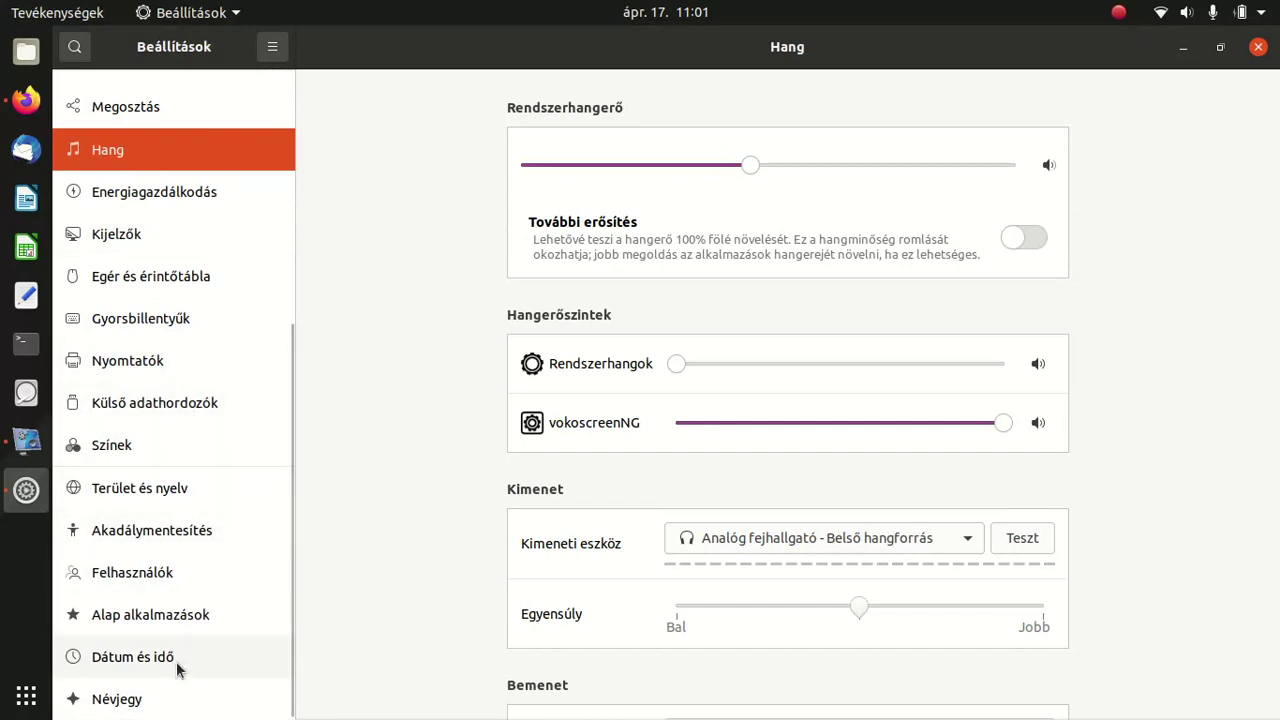
scroll(174, 650, up, 5)
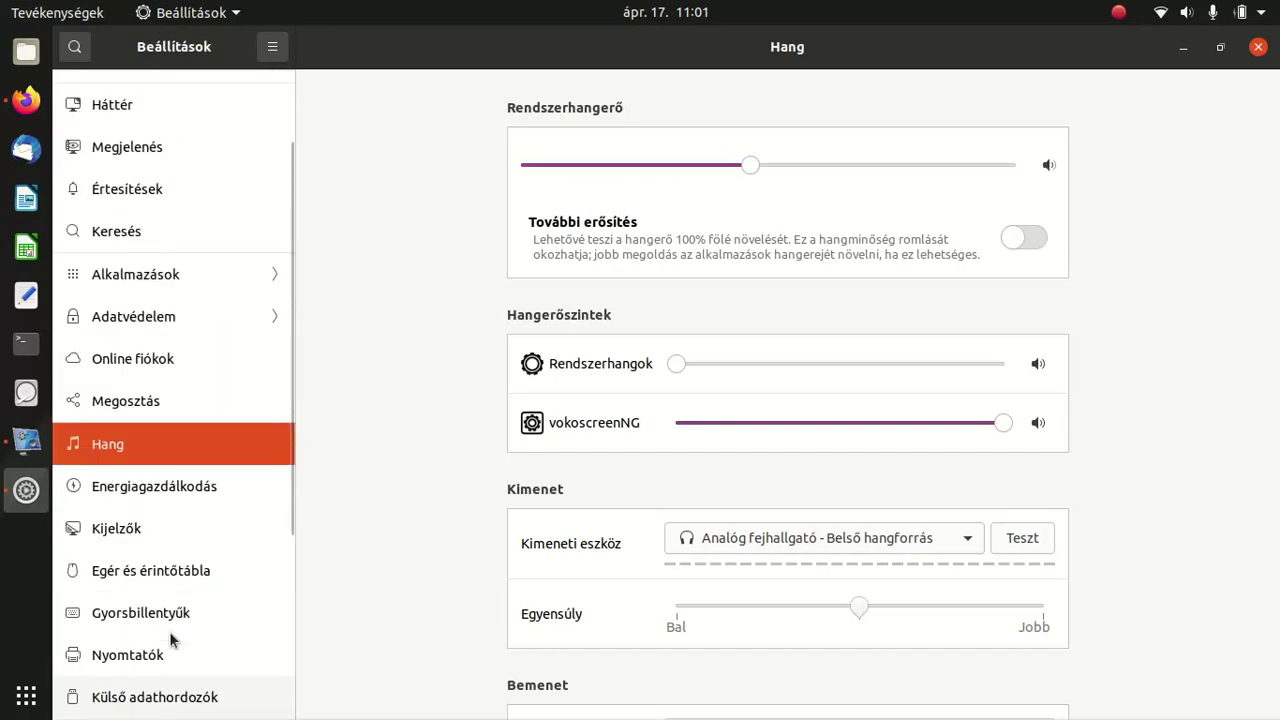
scroll(172, 640, up, 2)
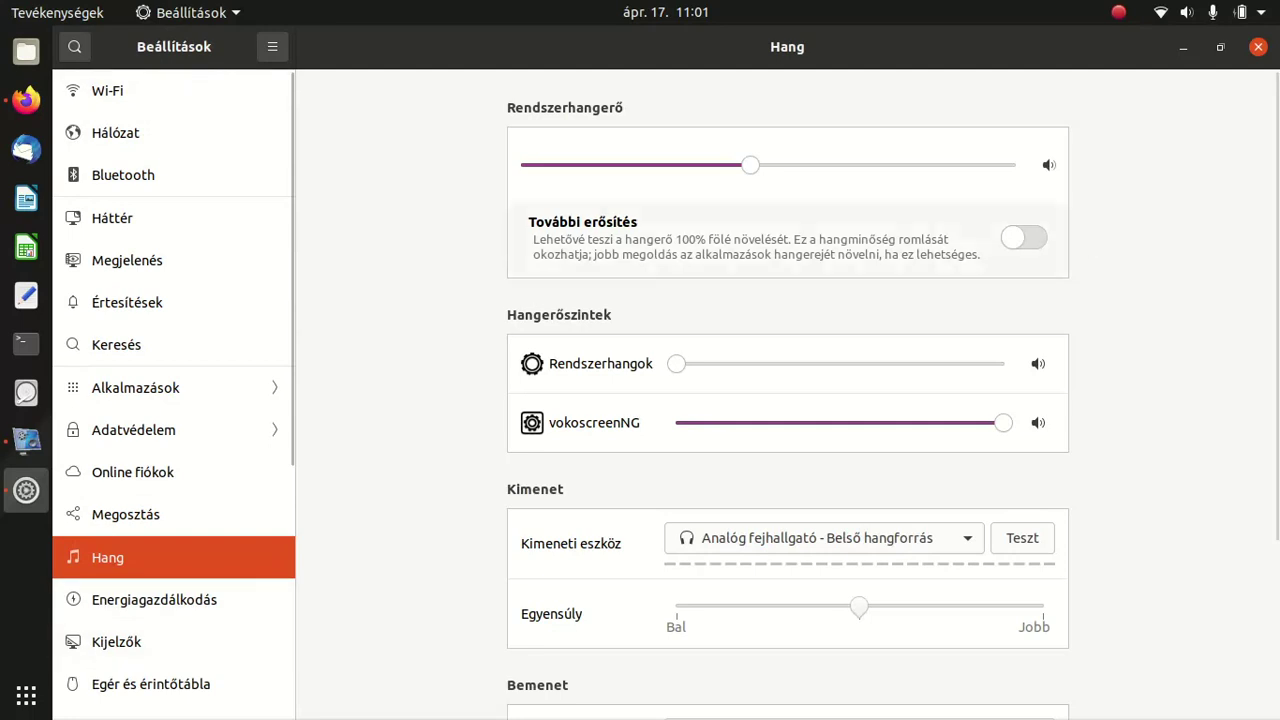
click(1258, 47)
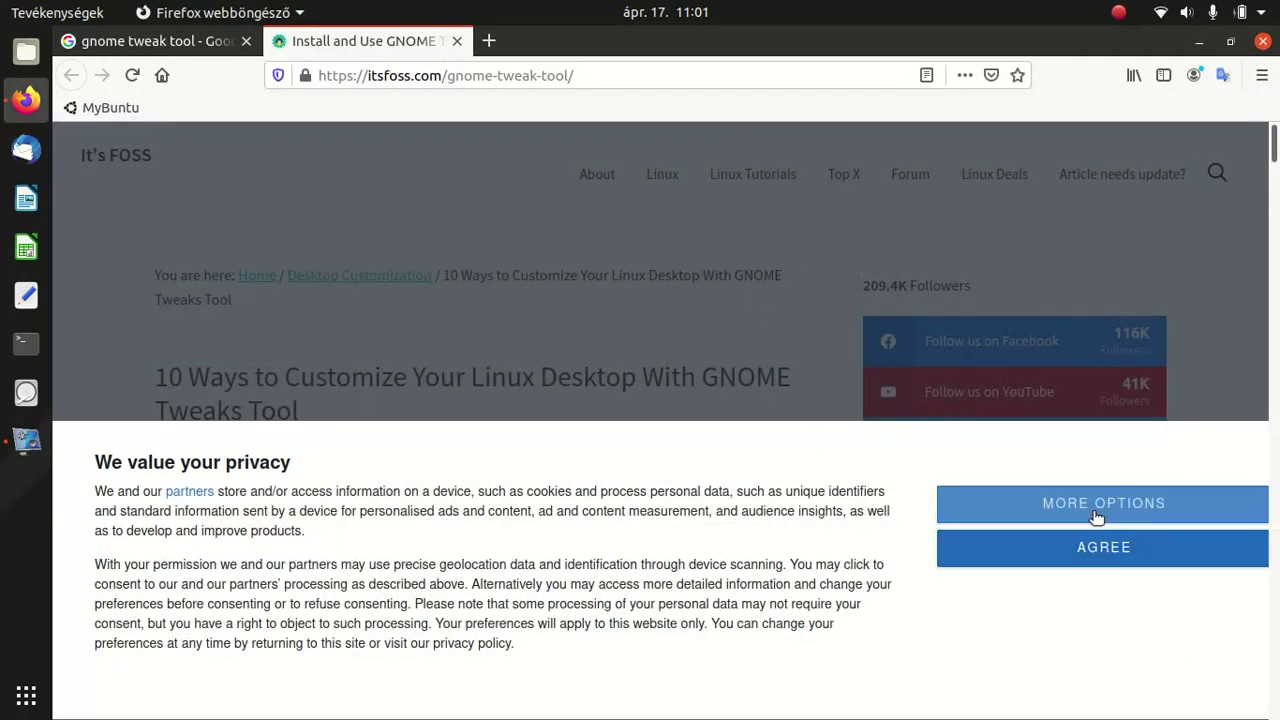
Open the It's FOSS site's detailed privacy options and agree only to the selected ones, leaving the optional purposes off.
click(292, 502)
scroll(536, 531, down, 5)
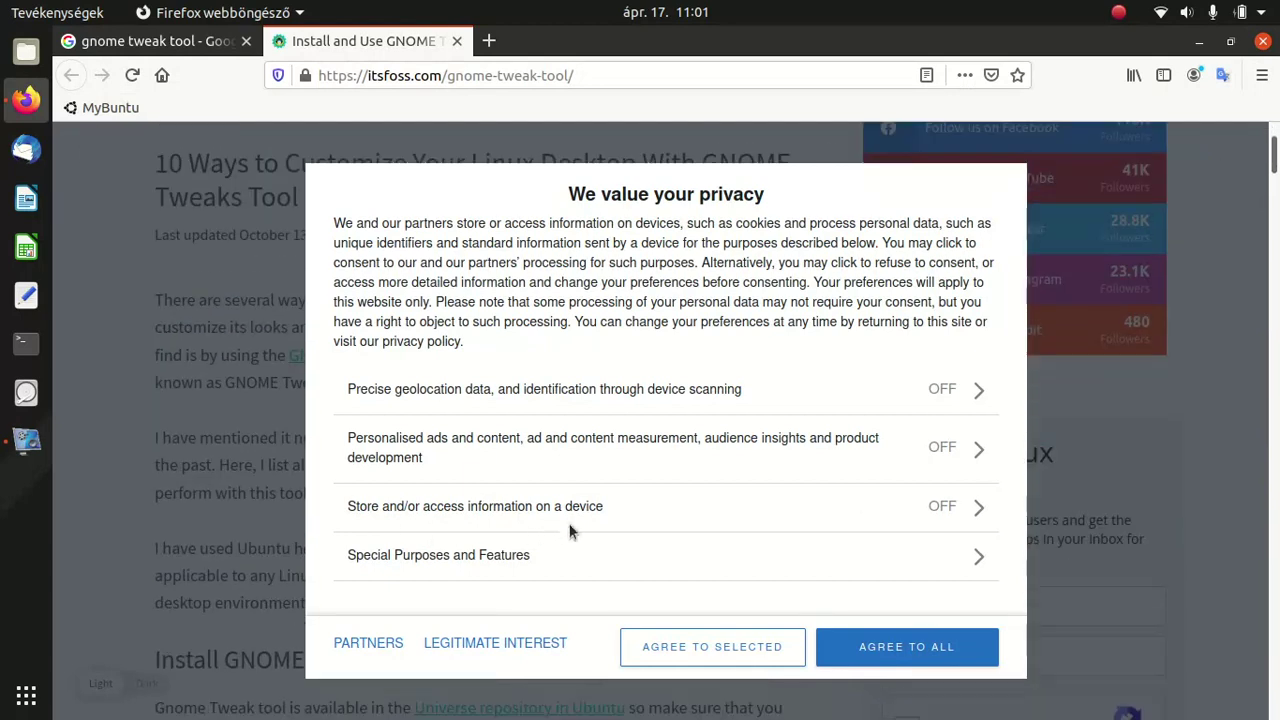
scroll(1009, 482, down, 2)
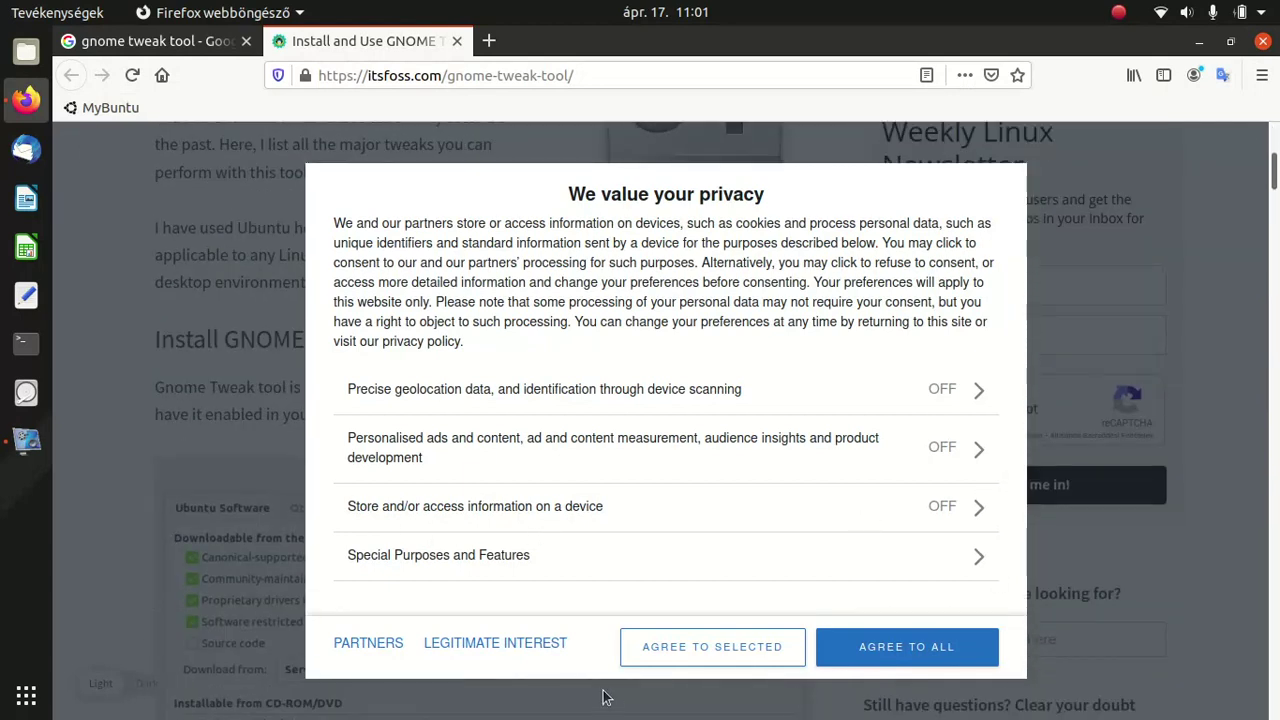
click(708, 647)
Read the article's GNOME Tweaks installation instructions and highlight the command "sudo apt install gnome-tweaks".
scroll(240, 440, up, 1)
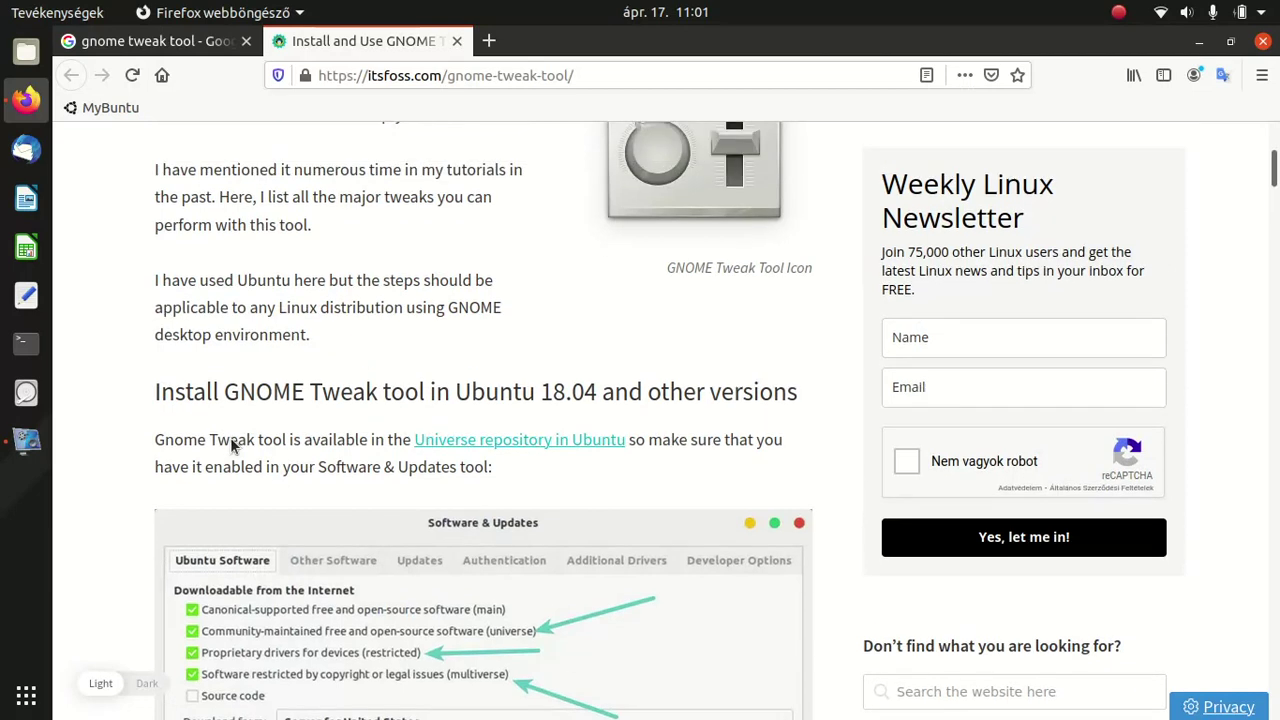
scroll(230, 437, up, 6)
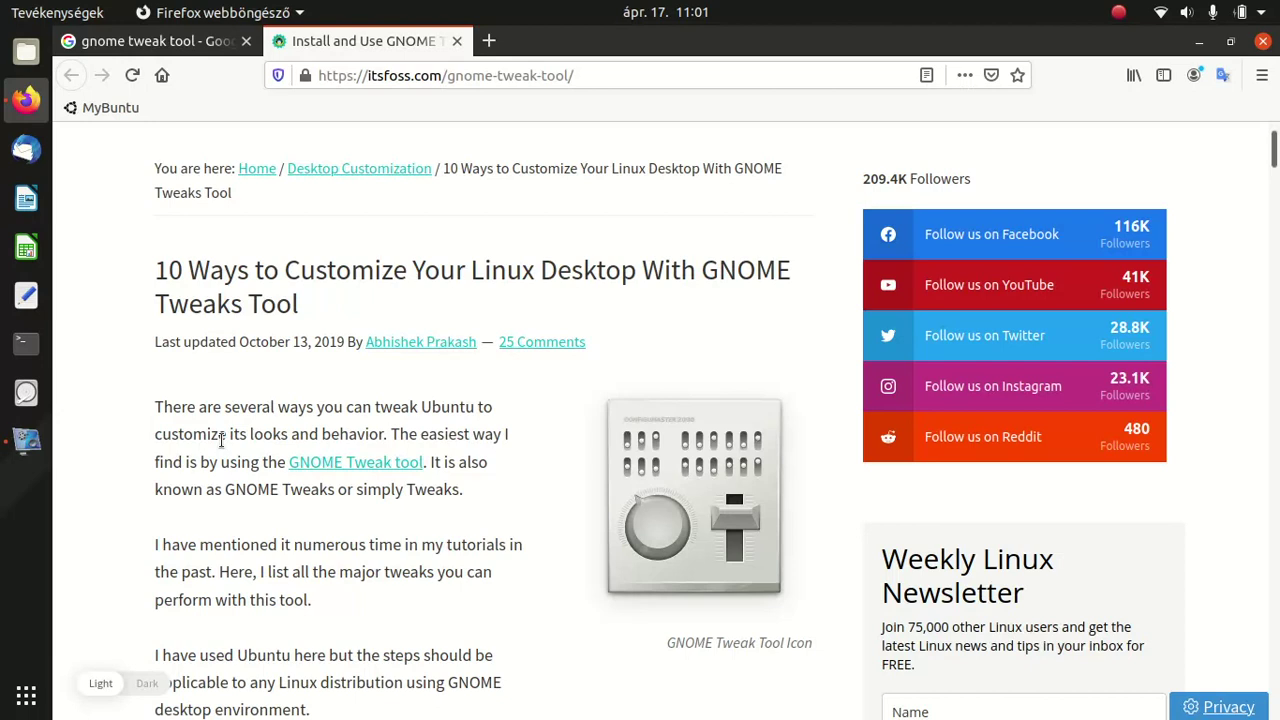
scroll(200, 410, down, 5)
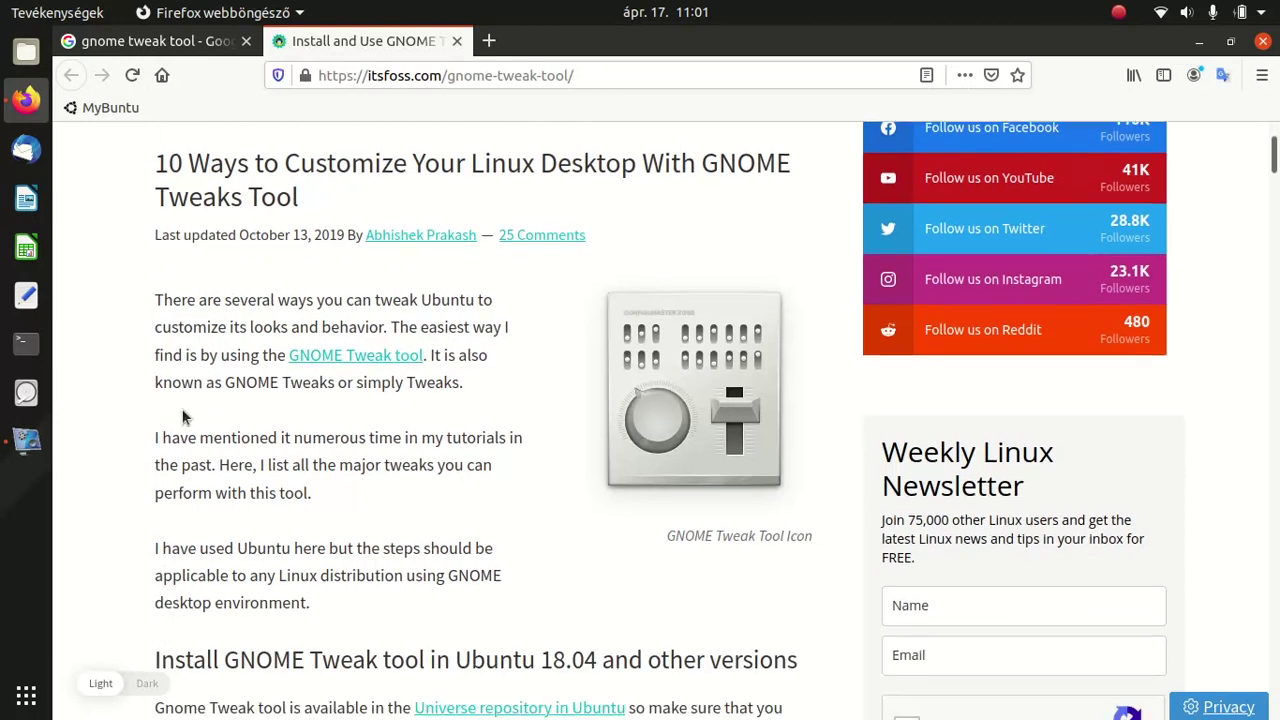
scroll(159, 412, down, 3)
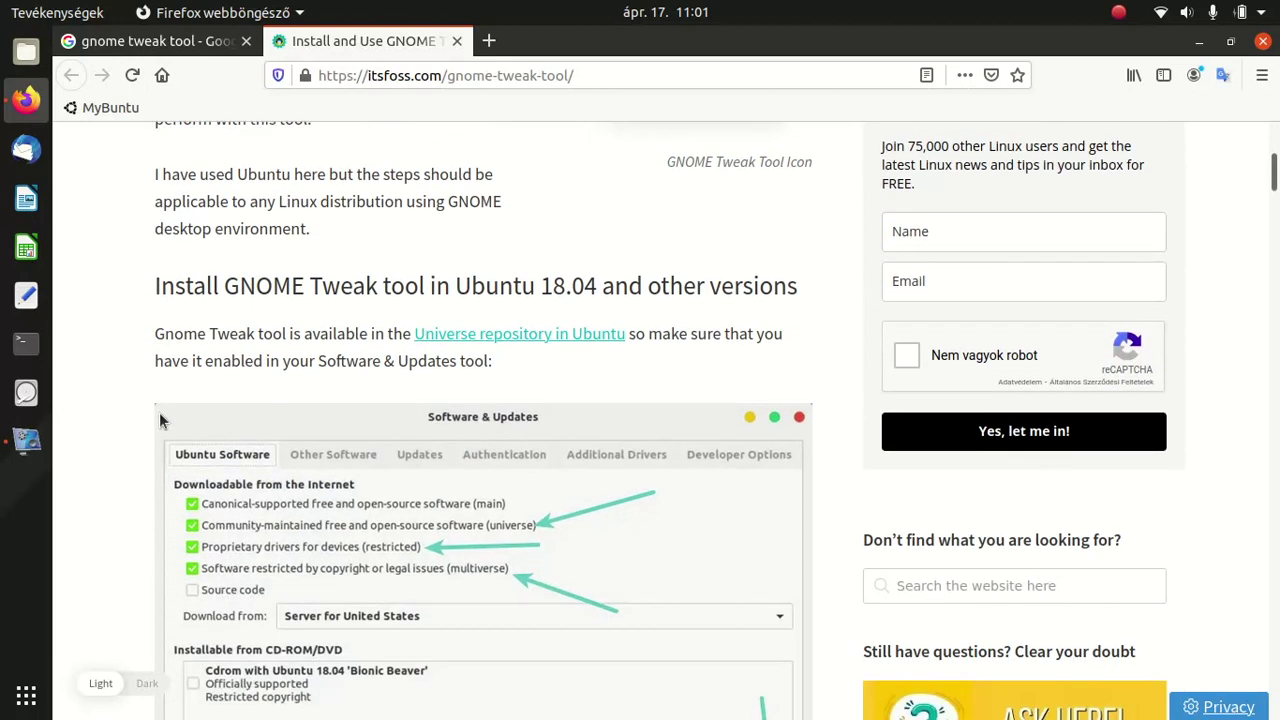
scroll(159, 412, down, 6)
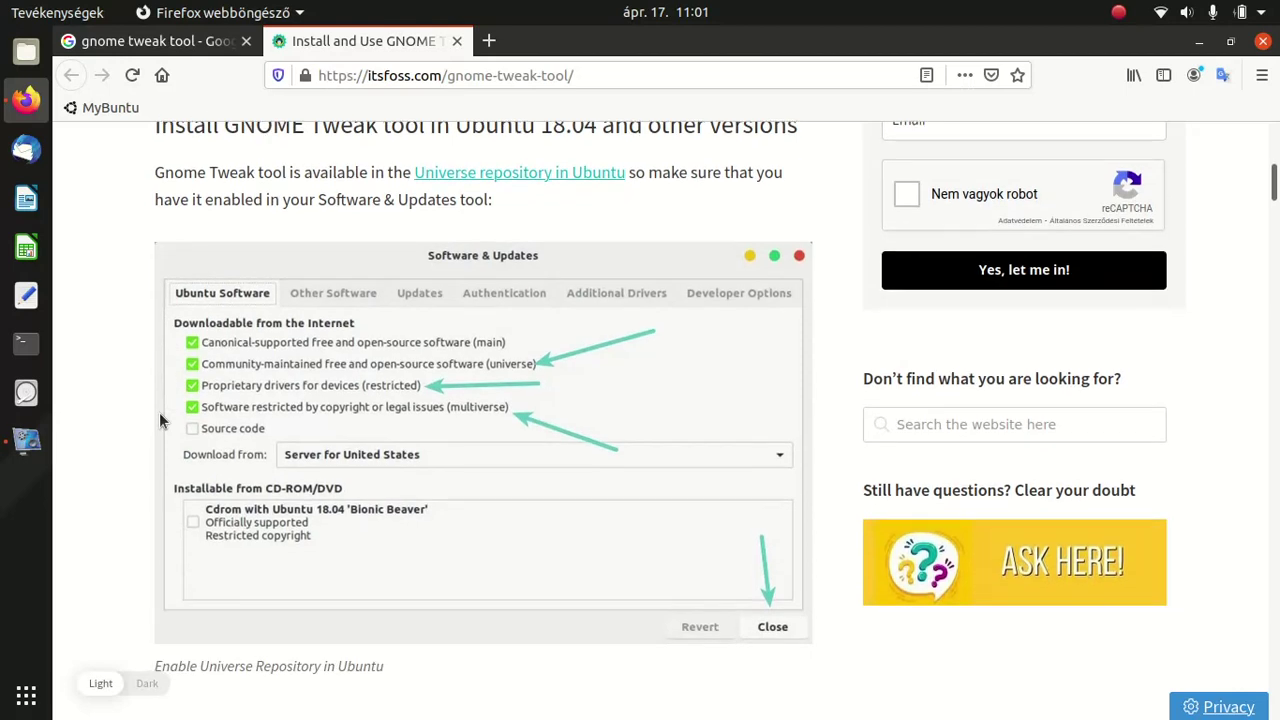
scroll(159, 412, down, 5)
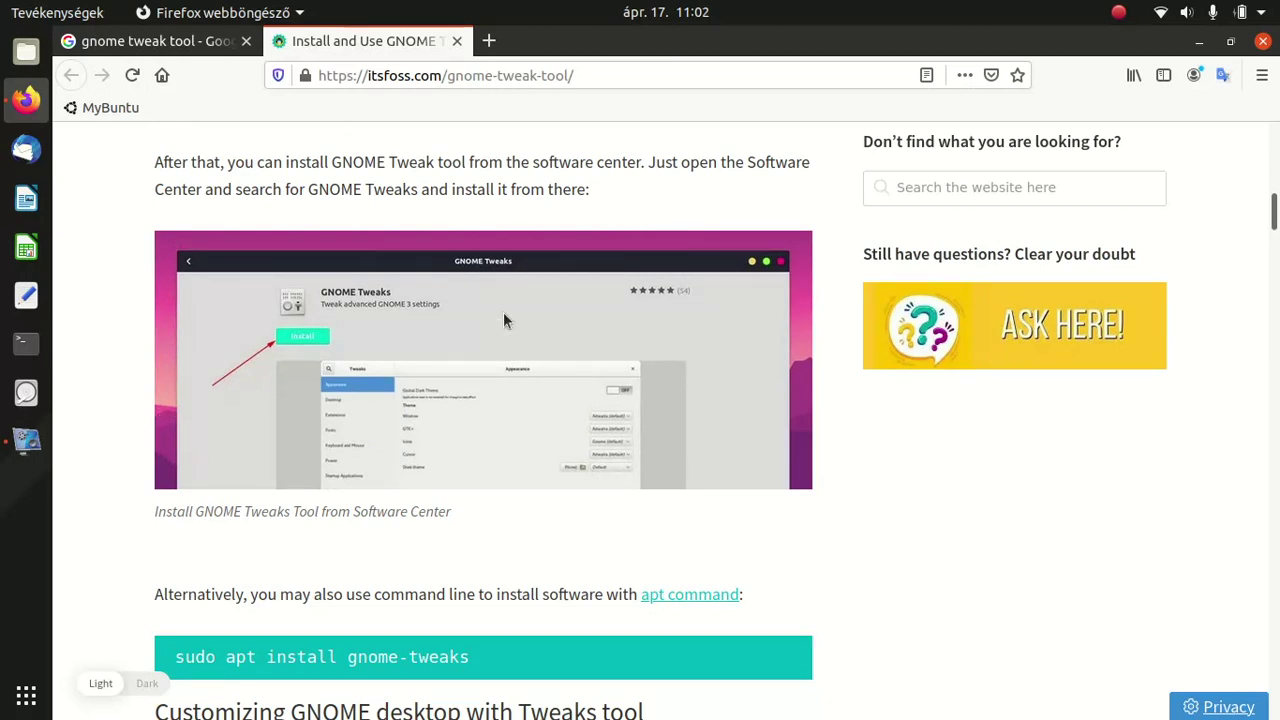
scroll(240, 455, down, 3)
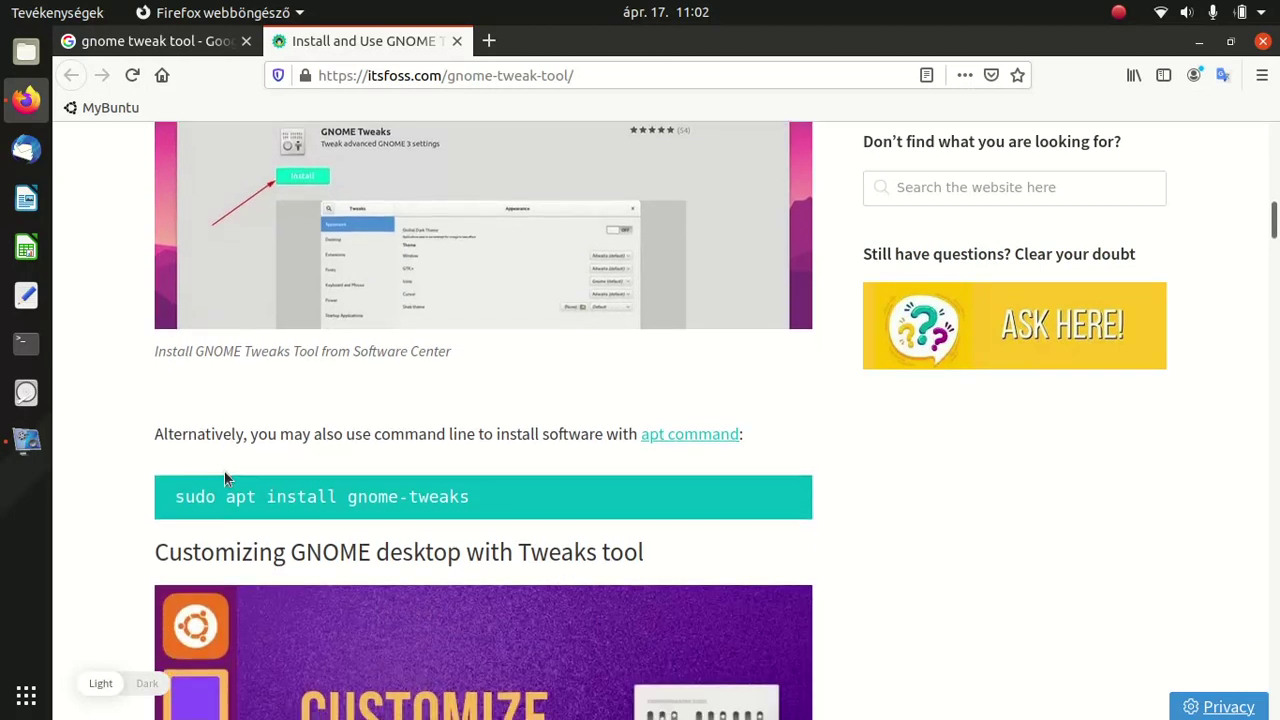
scroll(224, 474, down, 2)
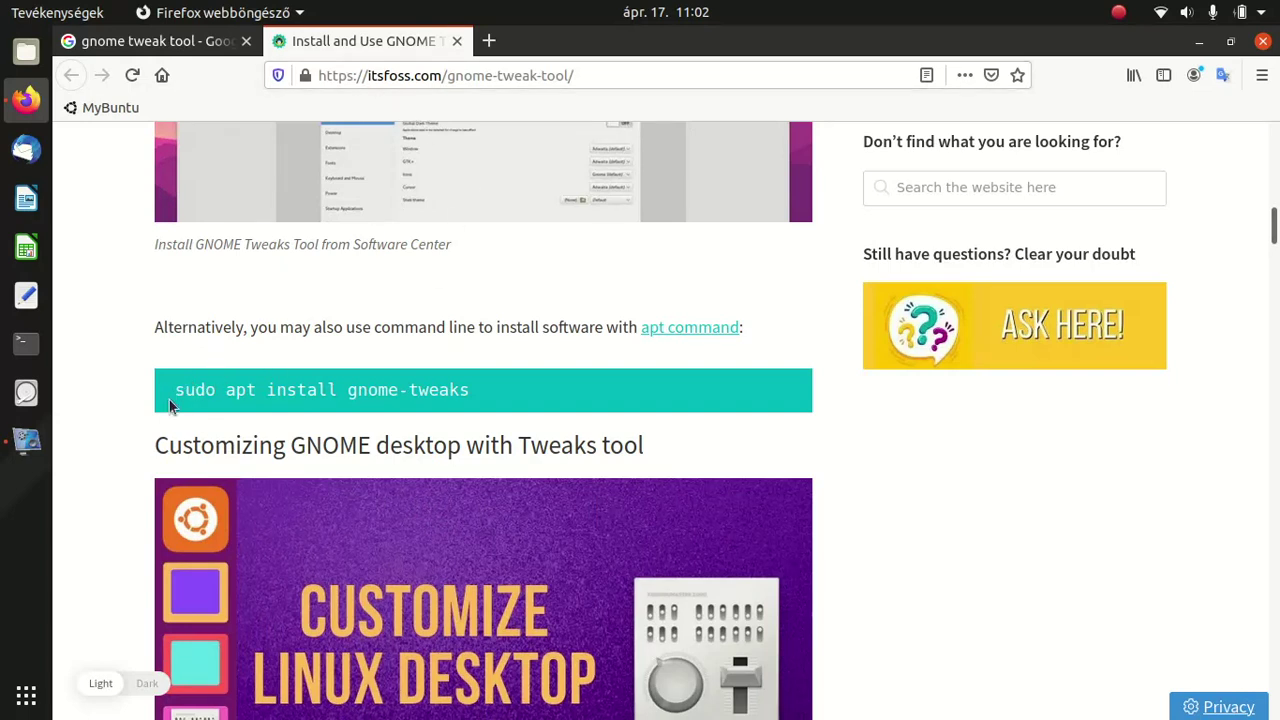
drag(176, 390, 479, 396)
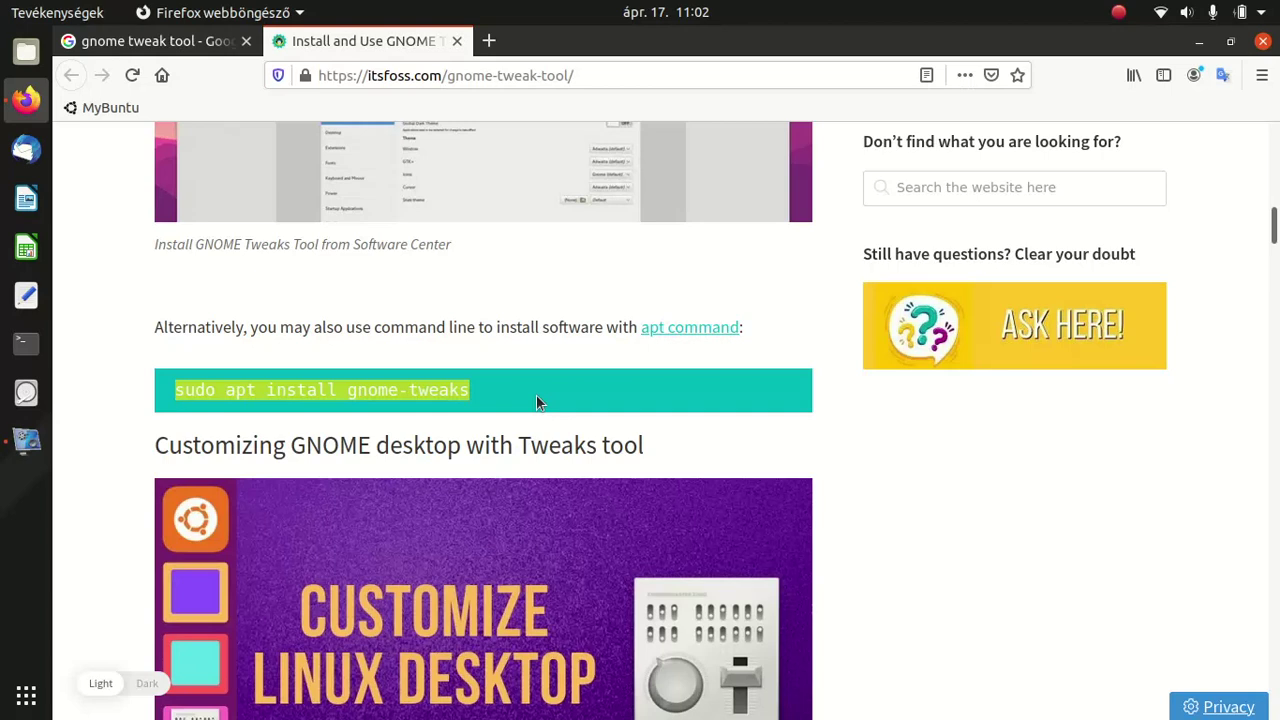
Open a terminal, list the package names completing "gnome-tweak", and run "sudo apt install gnome-tweaks".
click(26, 343)
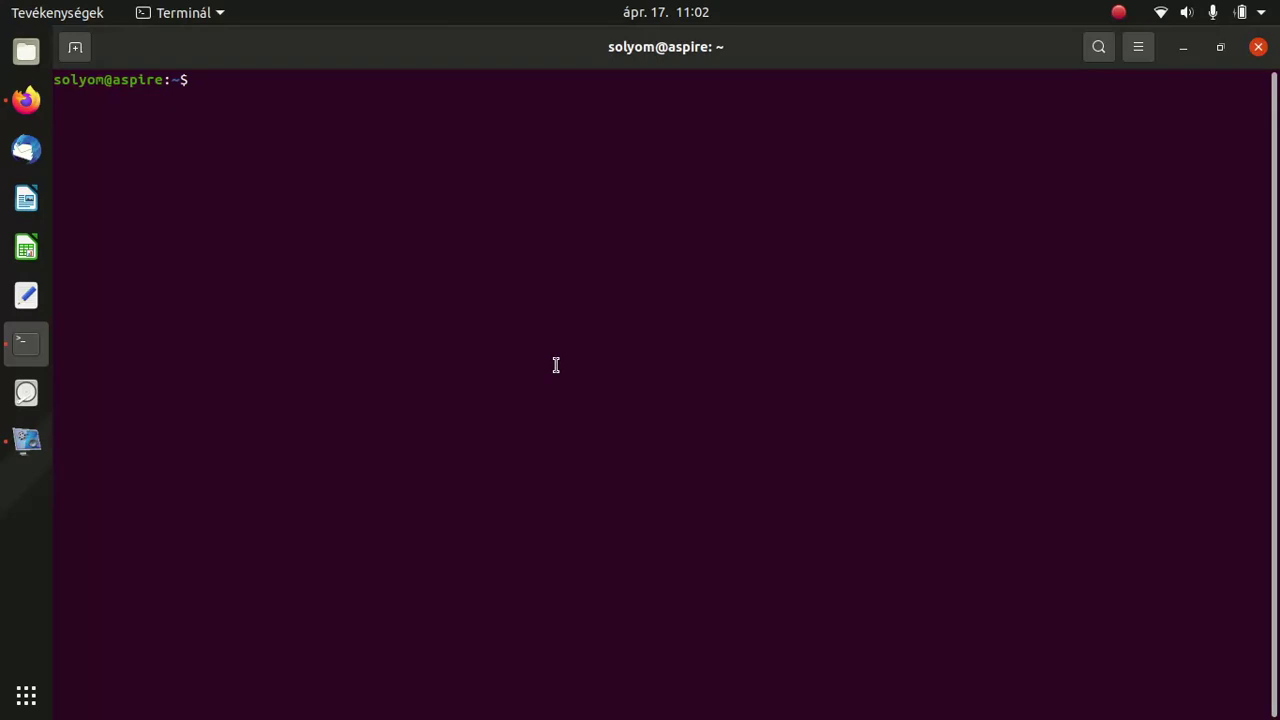
text(sudo)
text(apt install gnome-)
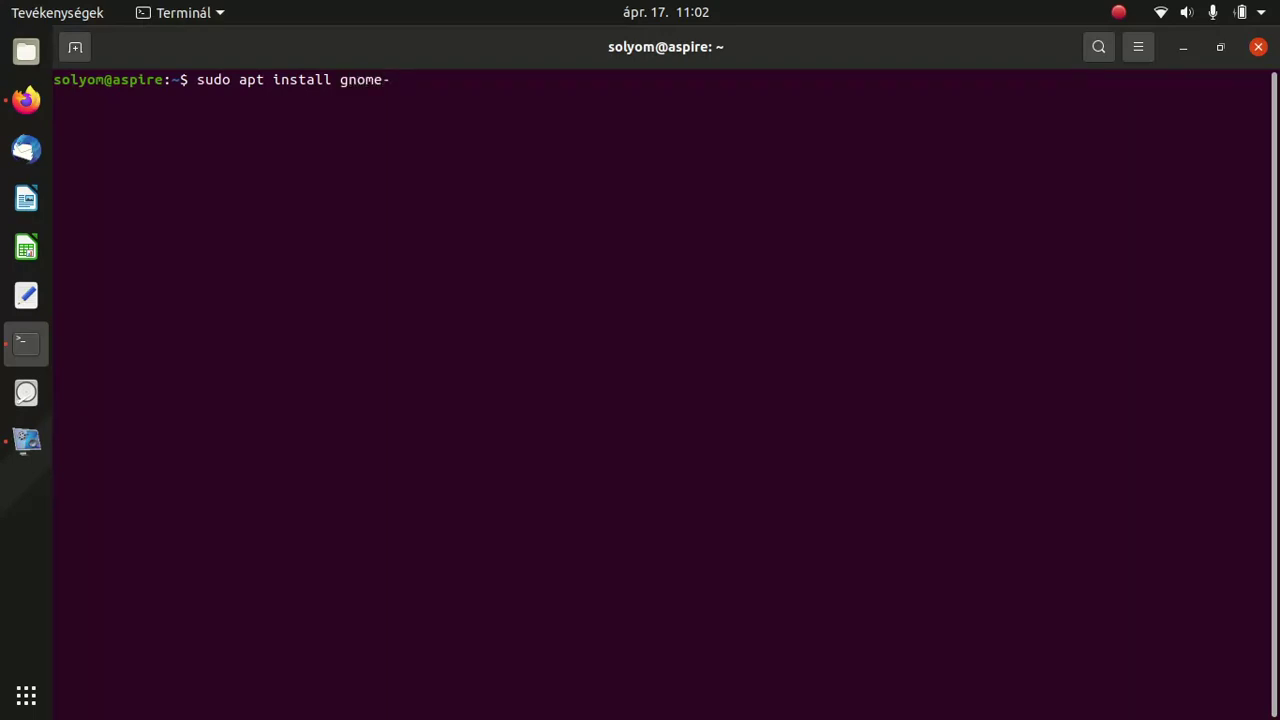
text(tweak)
key(Tab)
key(Tab)
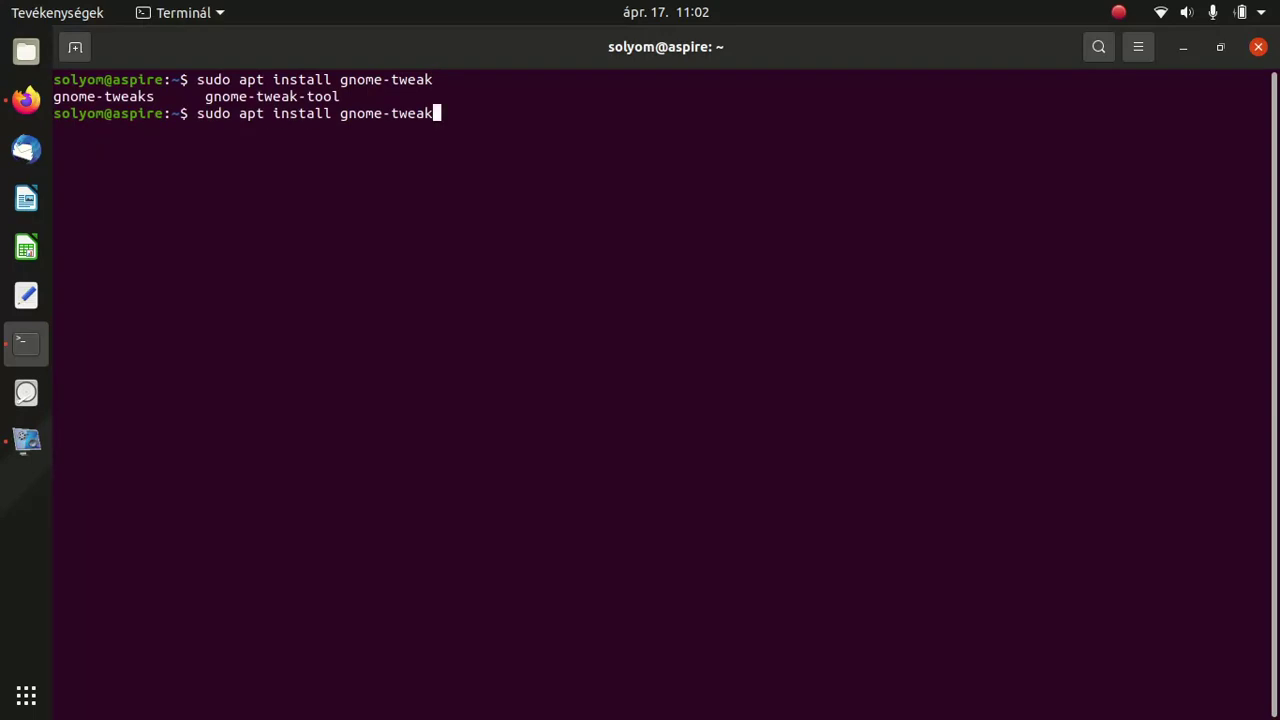
text(s)
key(Return)
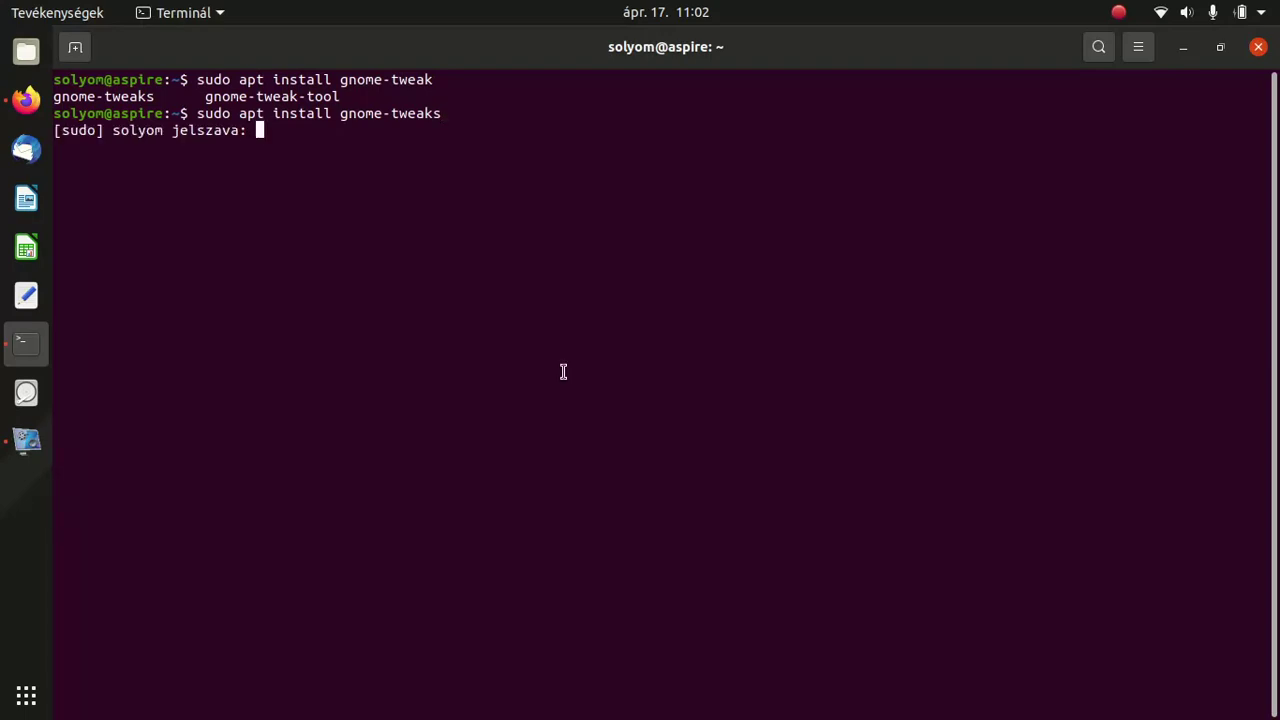
Submit the account password for sudo and confirm the installation of the GNOME Tweaks packages.
key(Return)
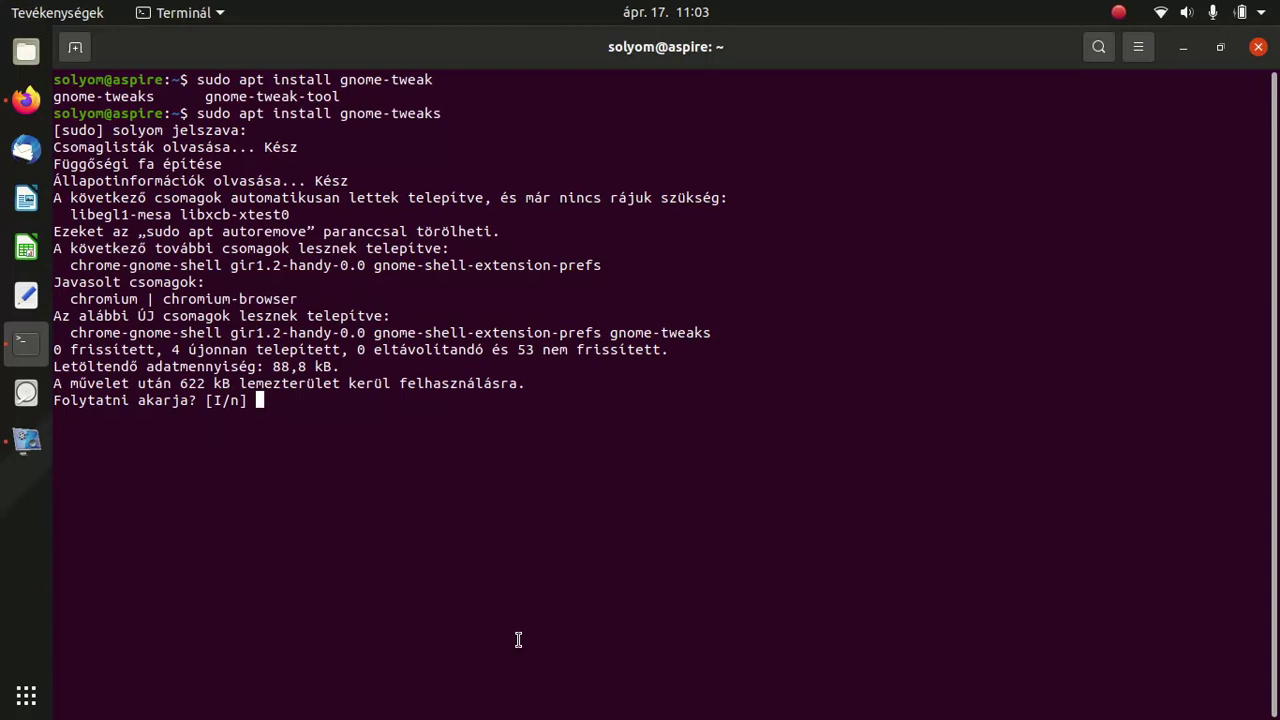
key(Return)
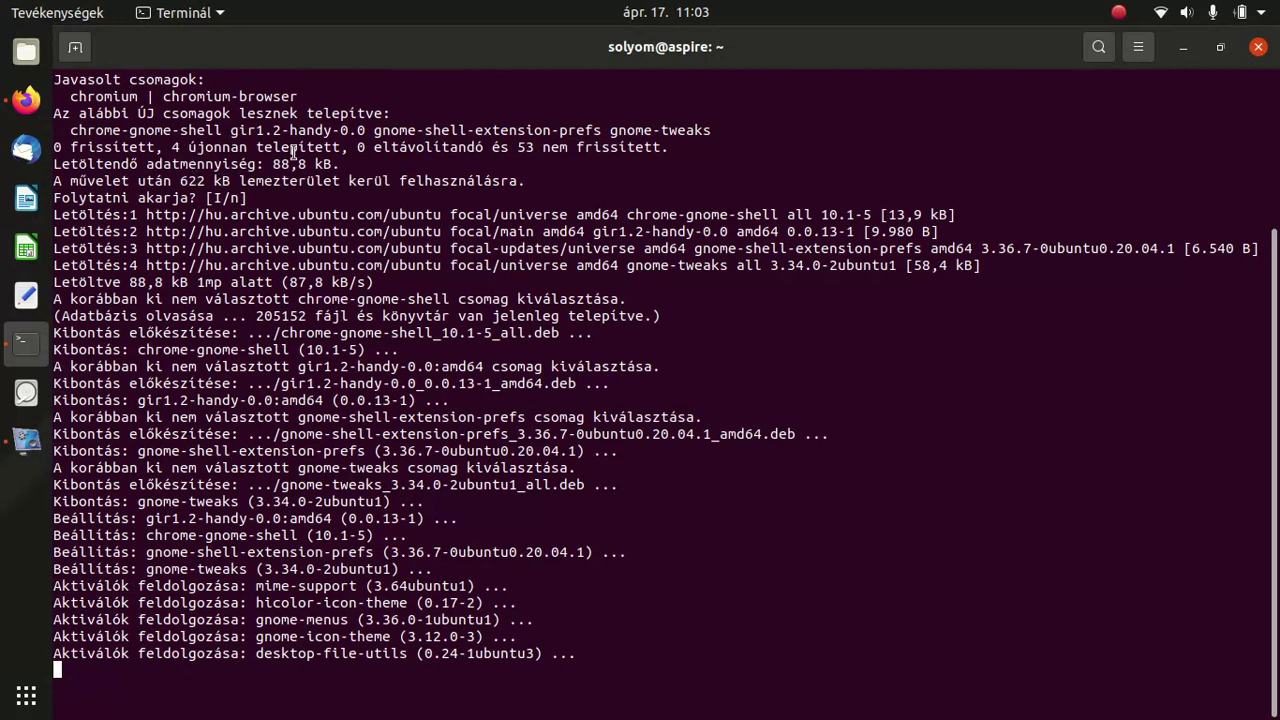
Open Finomhangoló from the Segédprogramok application folder and maximize its window.
click(16, 703)
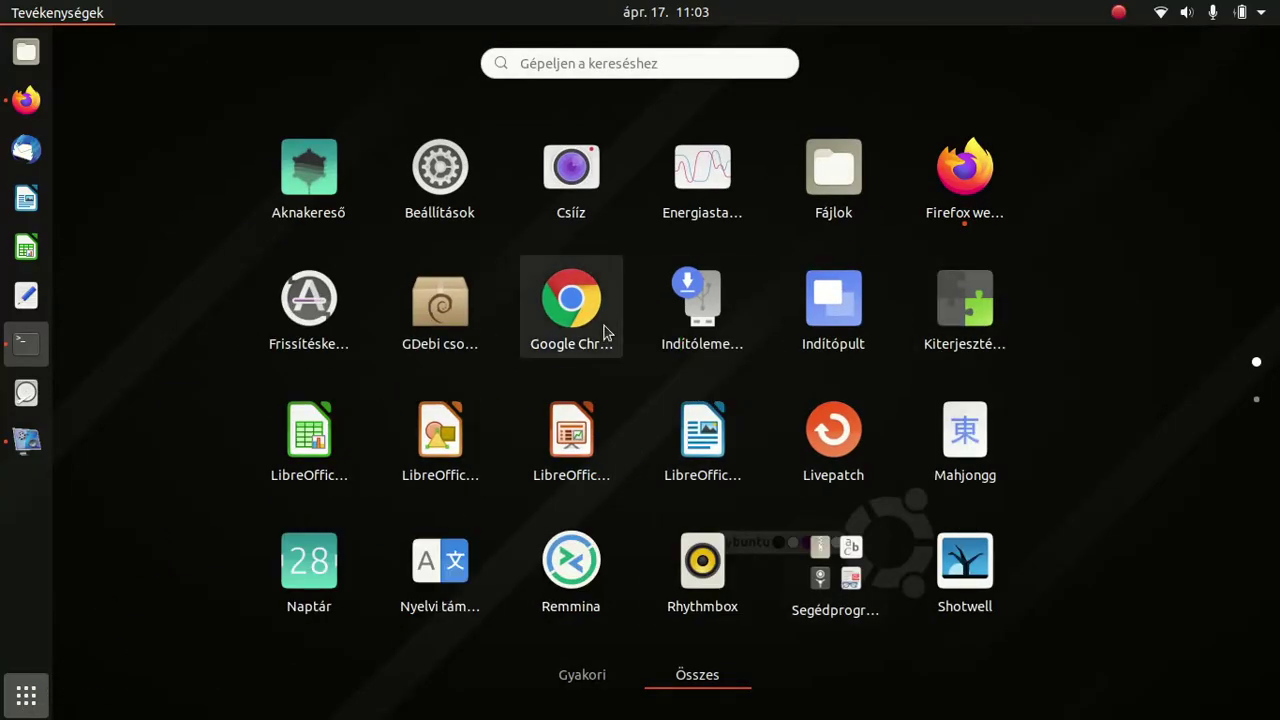
scroll(577, 307, down, 1)
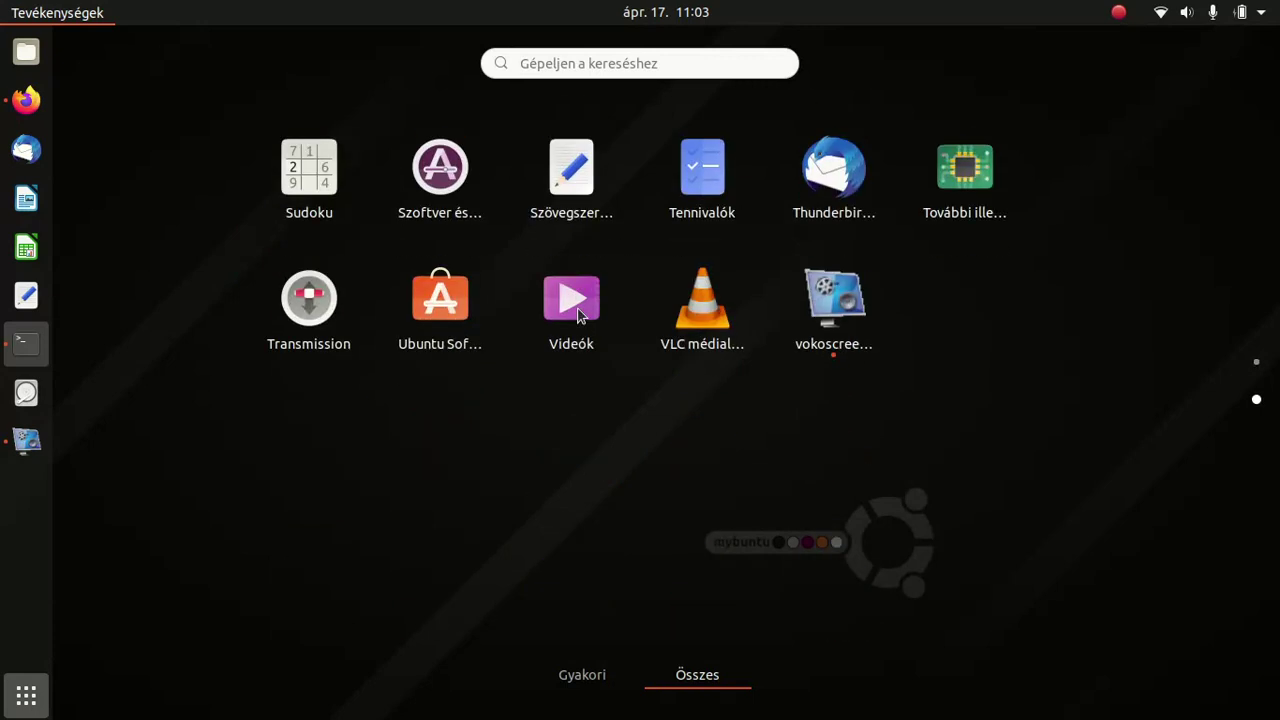
scroll(580, 316, up, 1)
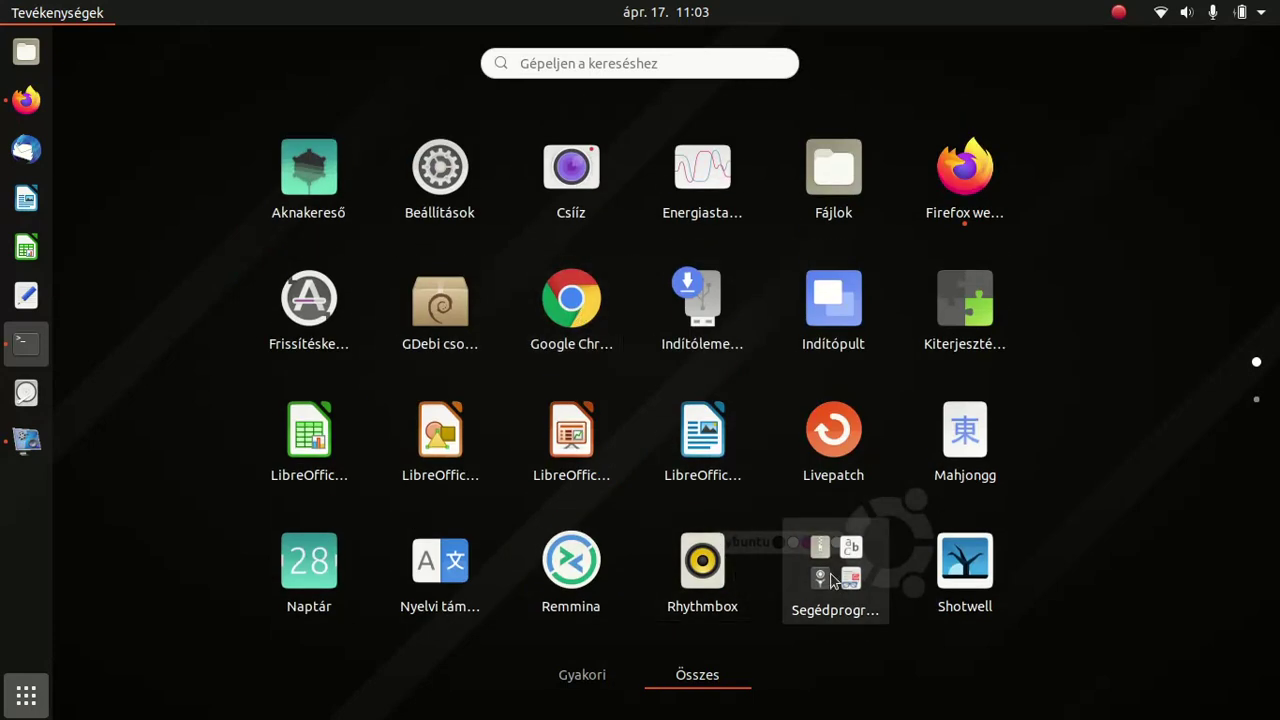
click(835, 580)
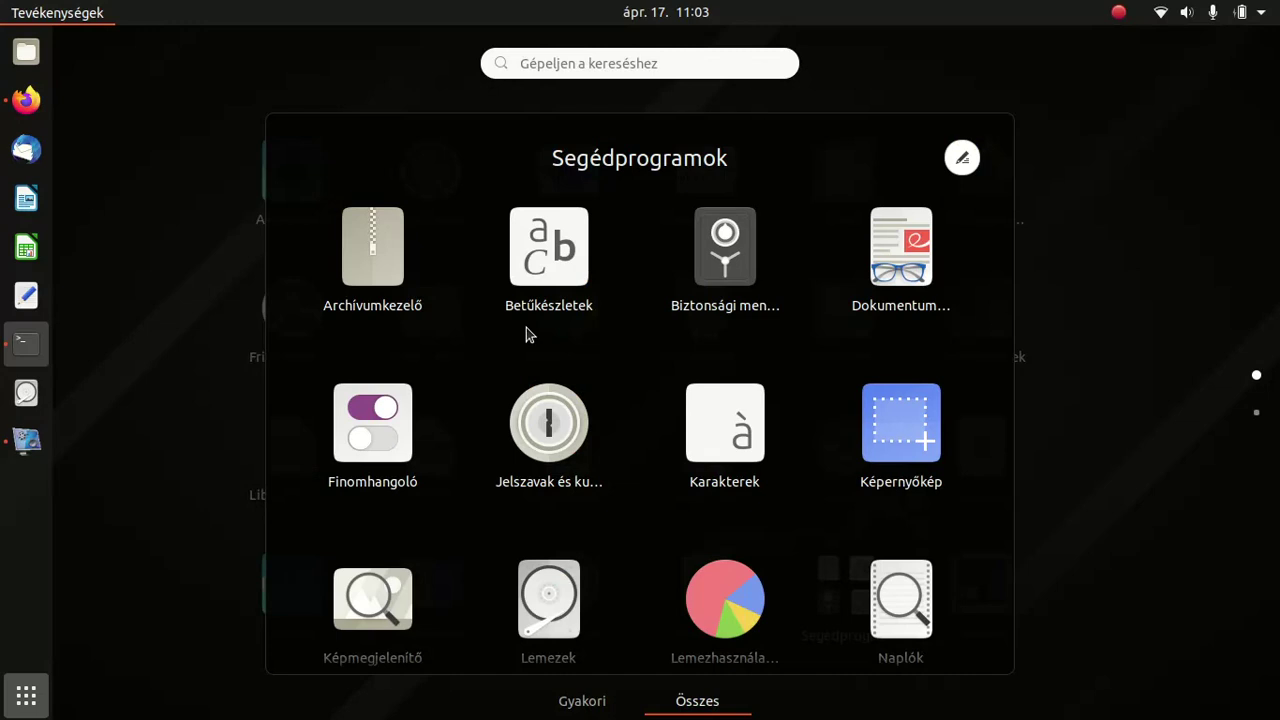
scroll(526, 327, down, 1)
click(371, 434)
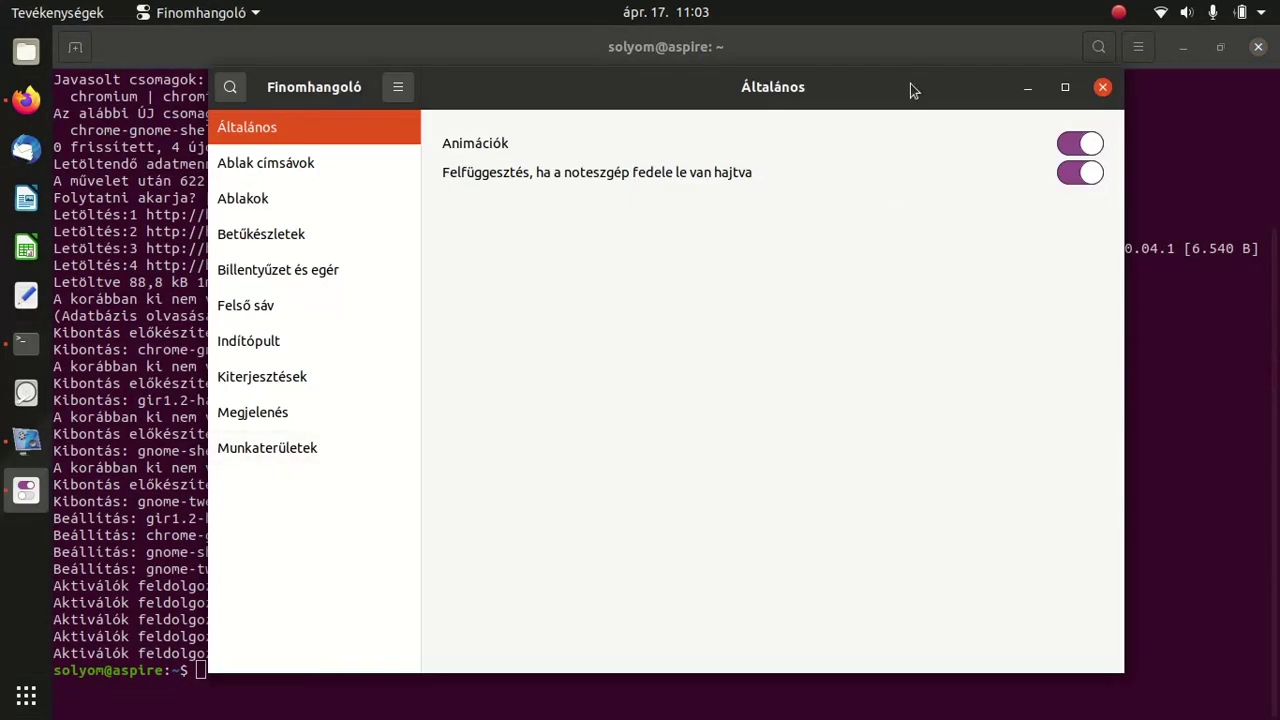
double_click(910, 88)
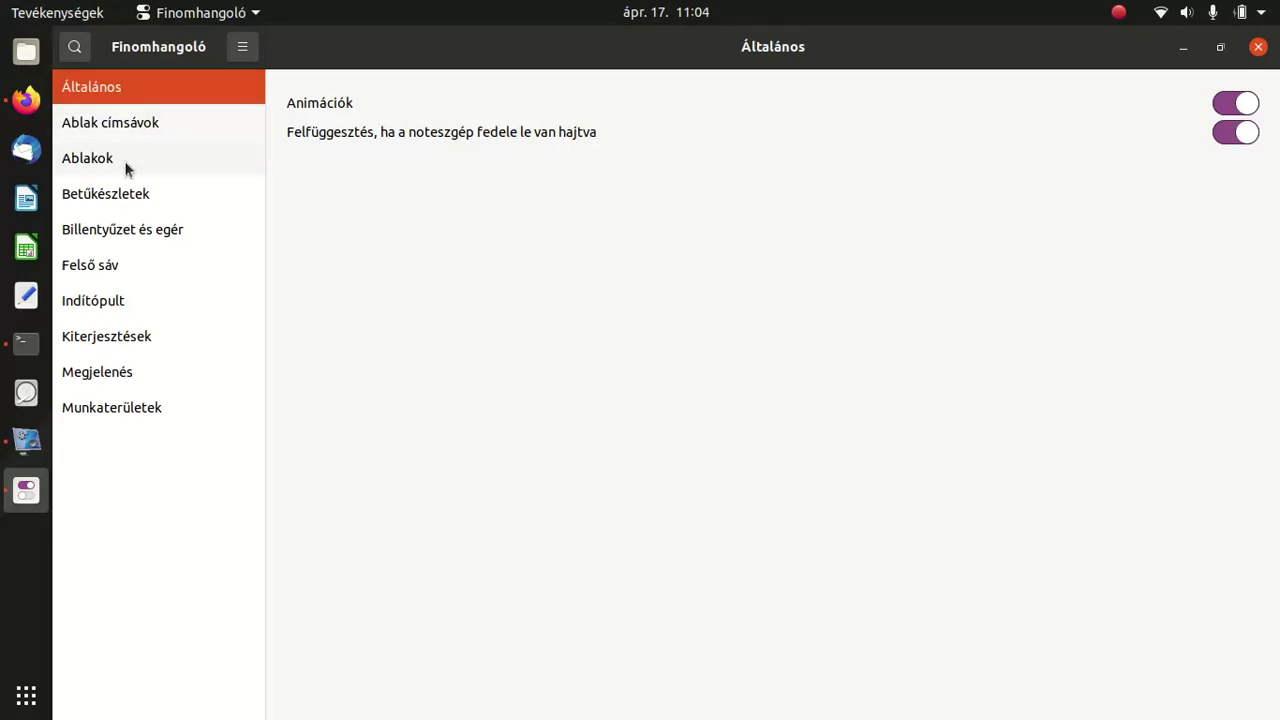
In the Általános settings, turn off Animációk and suspending when the laptop lid is closed.
click(130, 128)
click(143, 89)
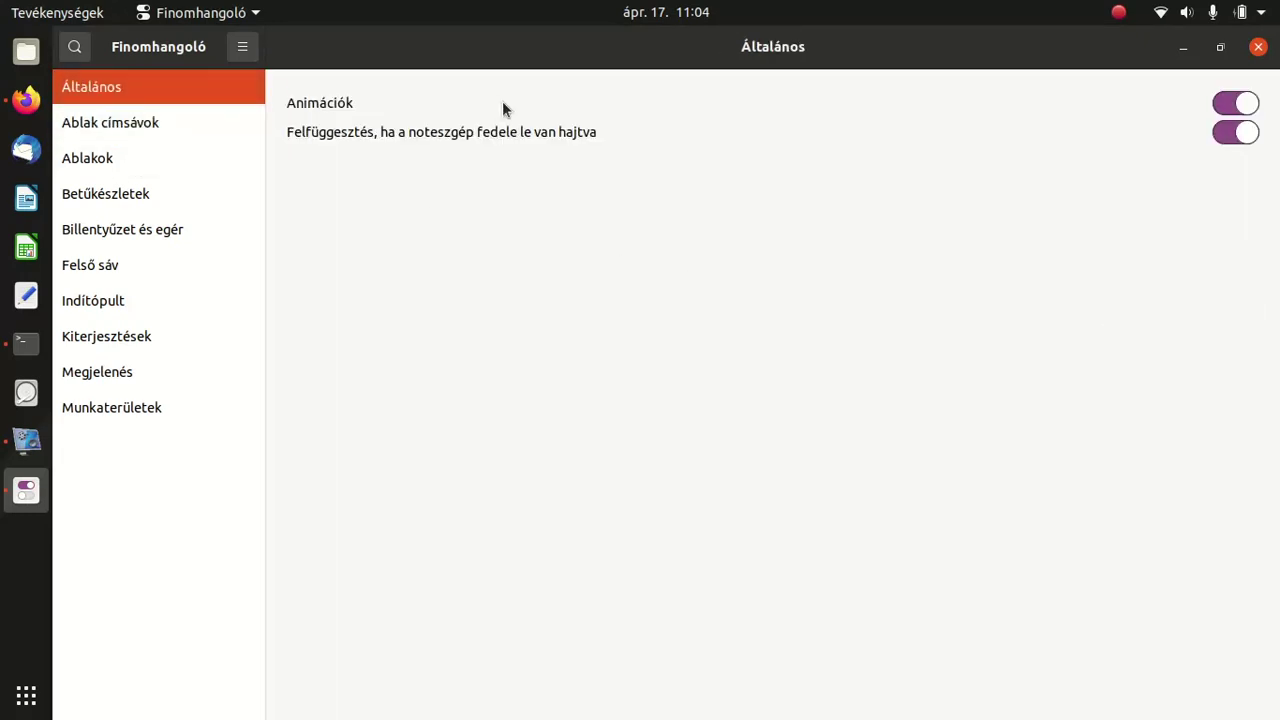
click(1236, 103)
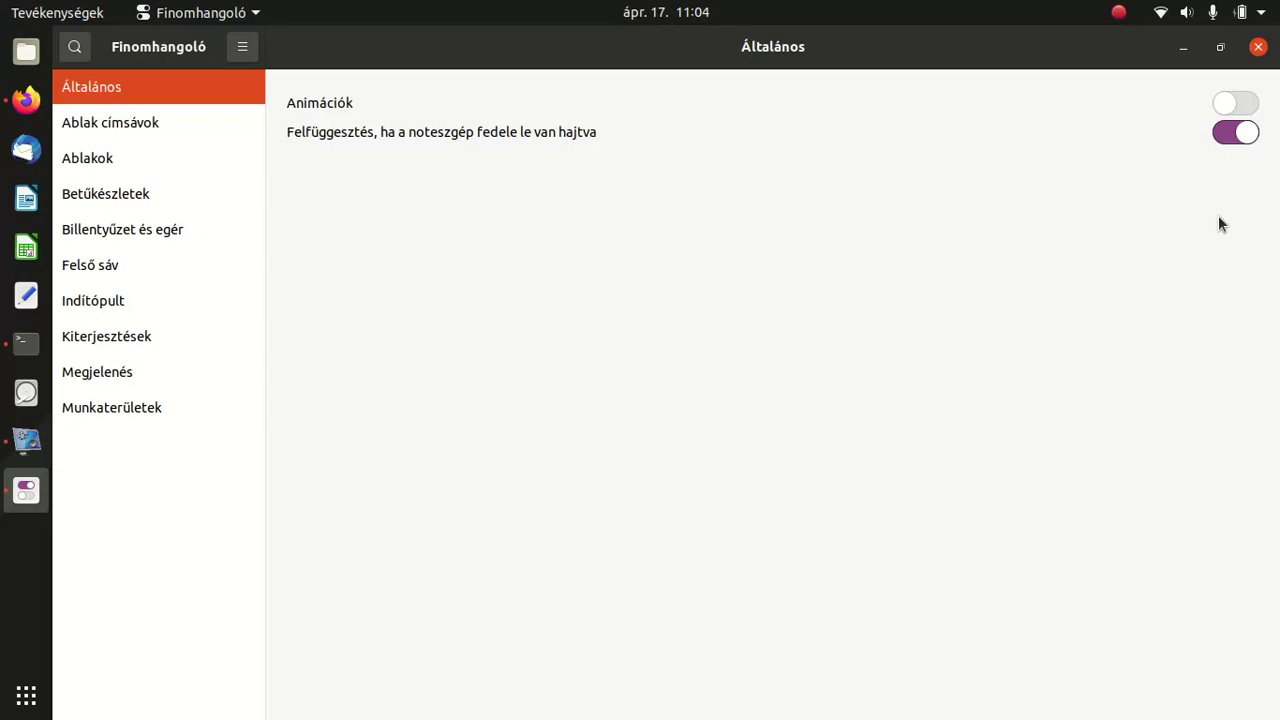
click(1224, 138)
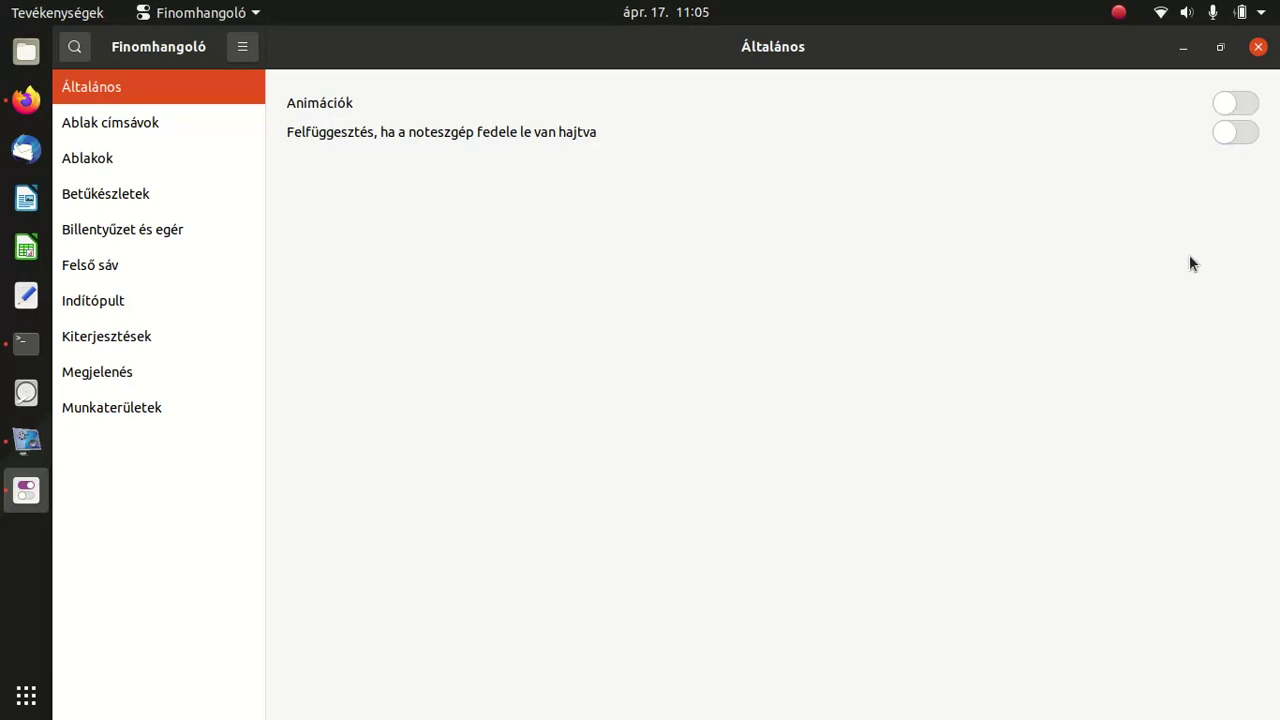
click(1248, 136)
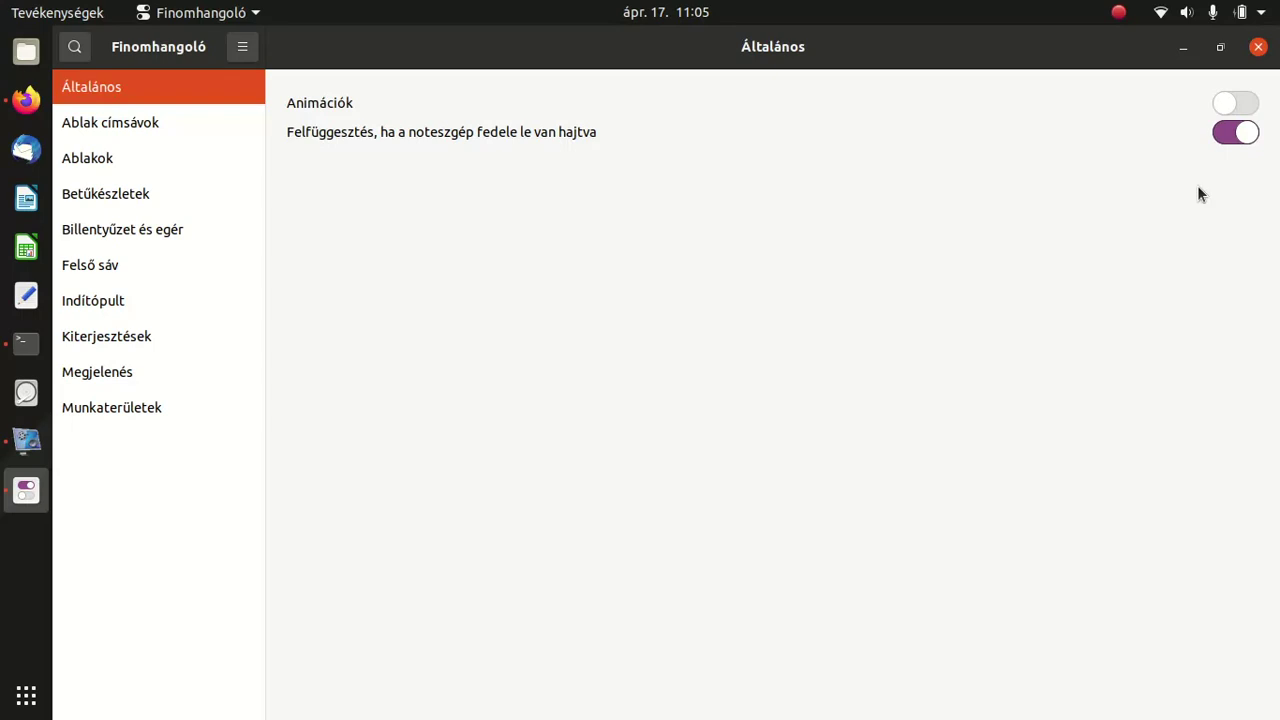
click(1220, 132)
click(160, 124)
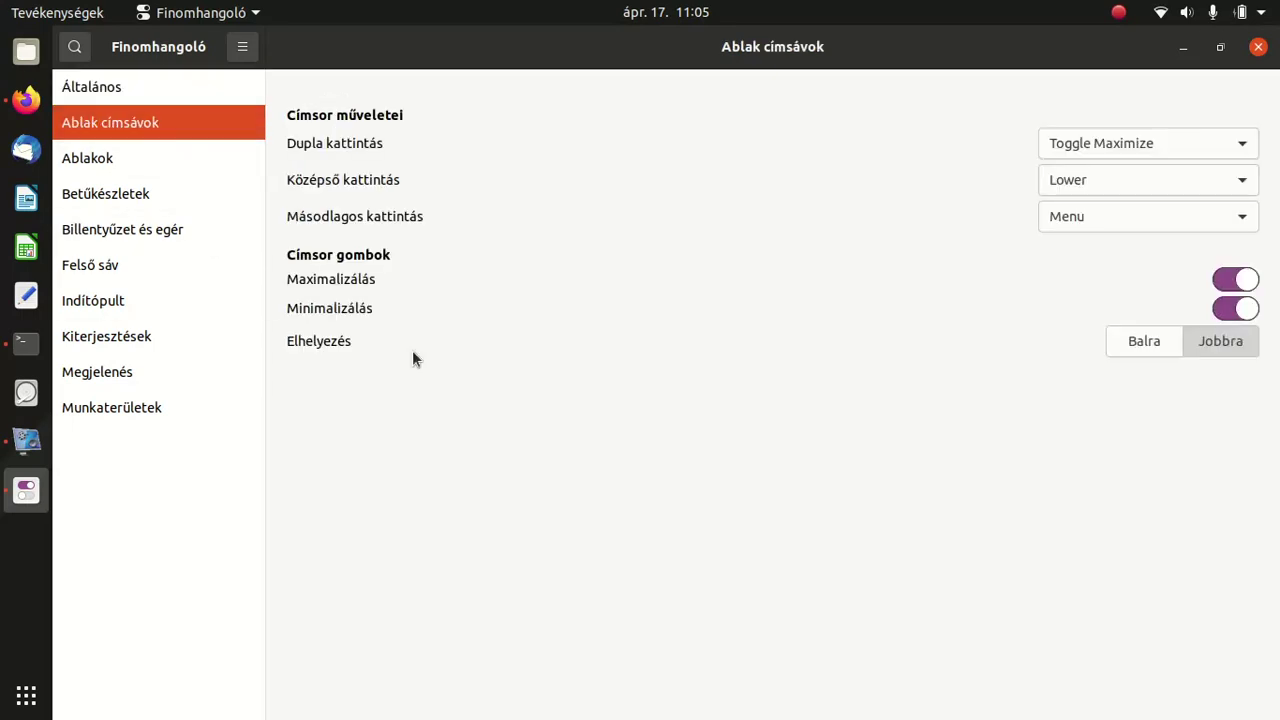
click(196, 92)
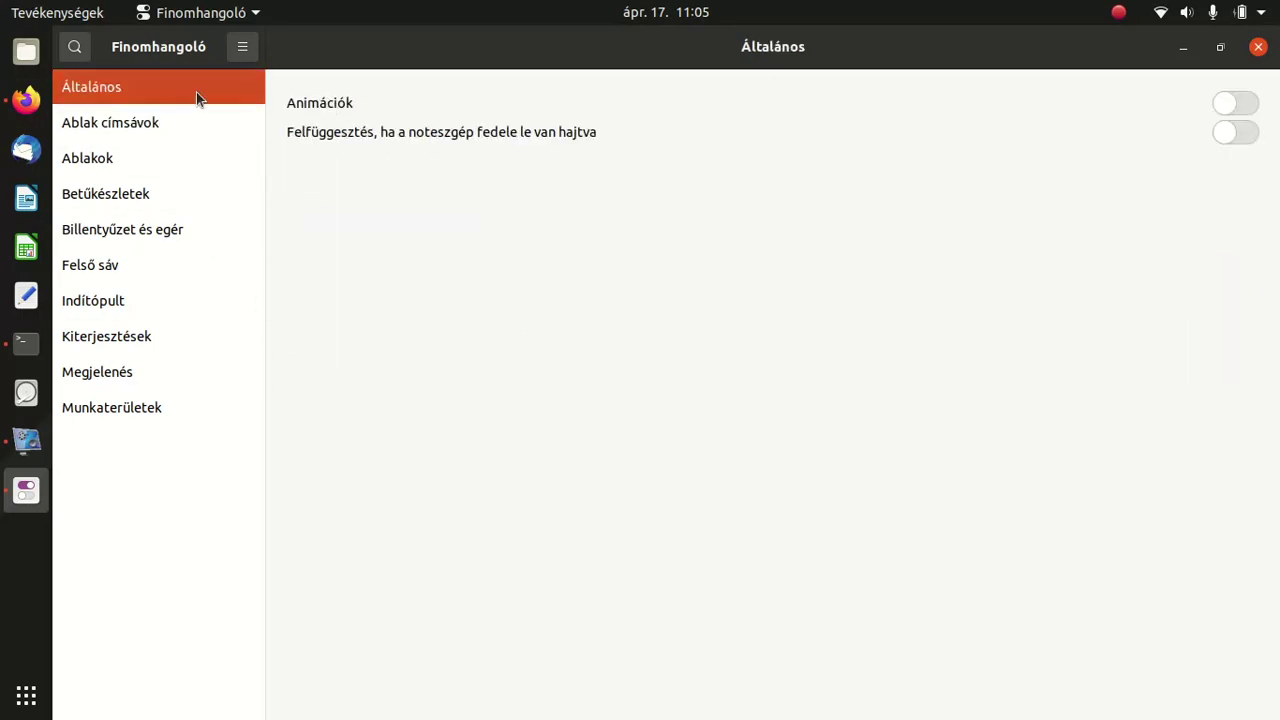
In Ablak címsávok, try switching the Maximalizálás and Minimalizálás title bar buttons off and back on.
click(100, 126)
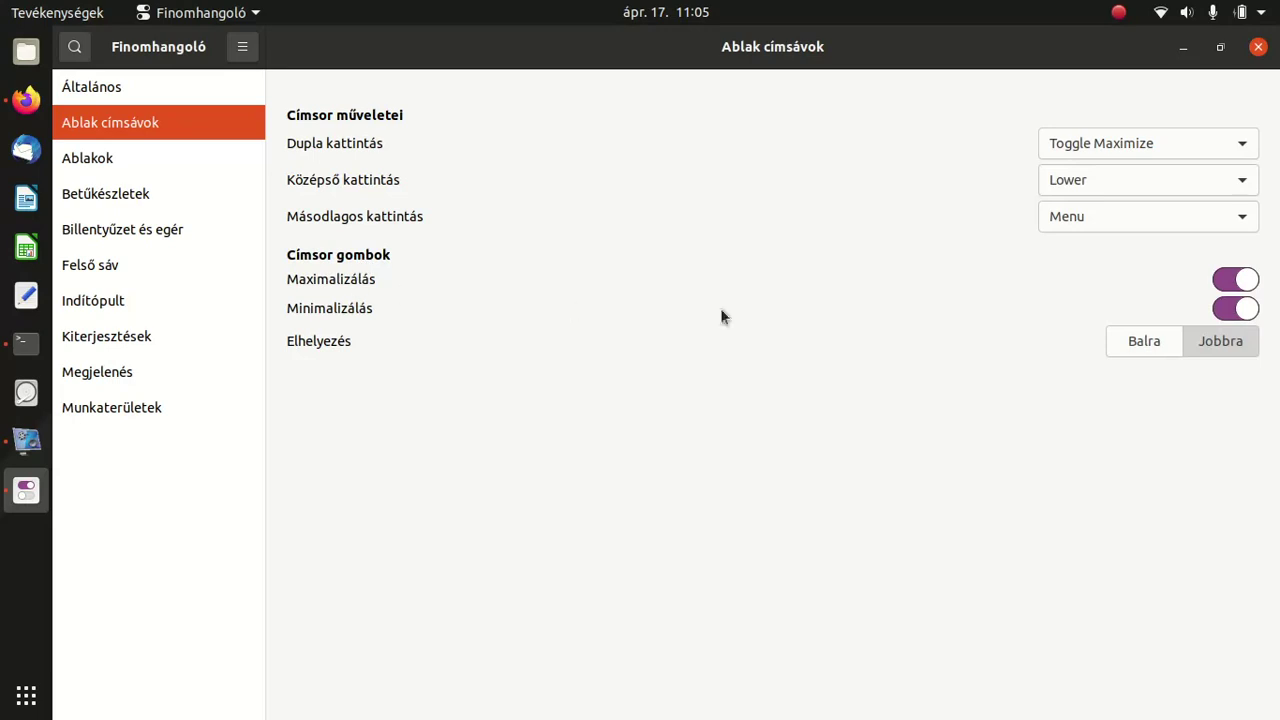
click(1228, 280)
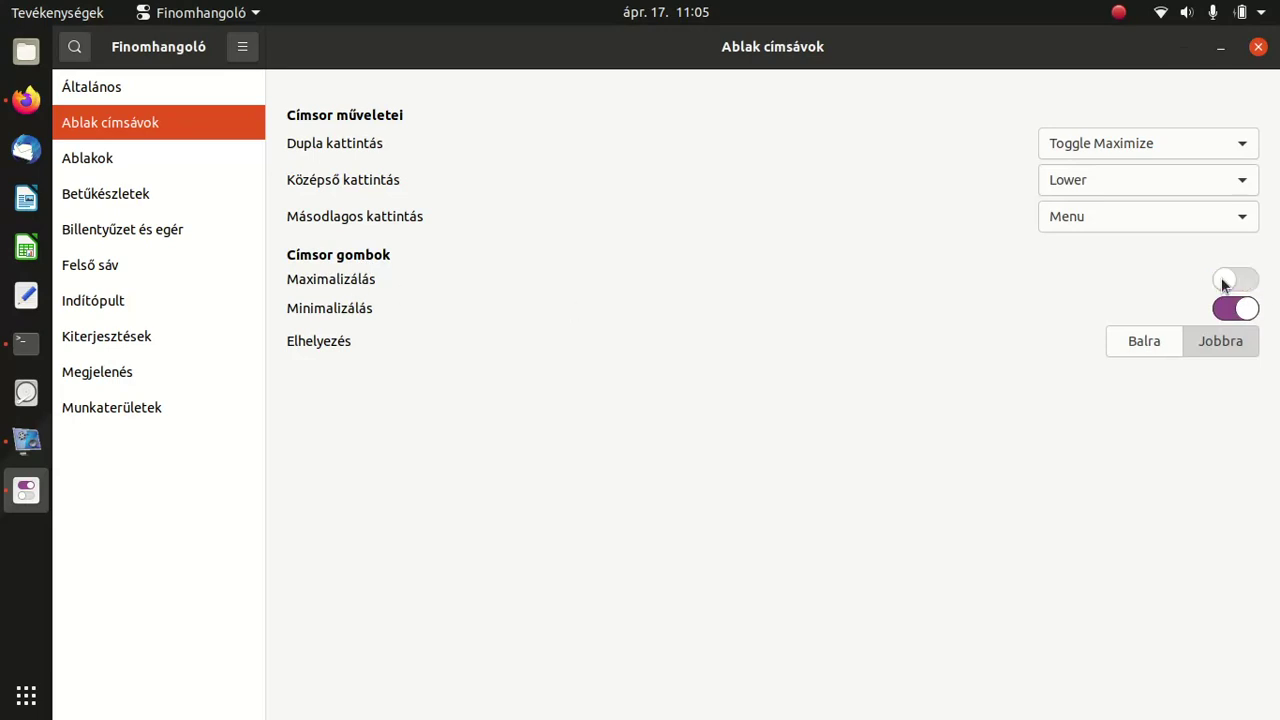
click(1230, 282)
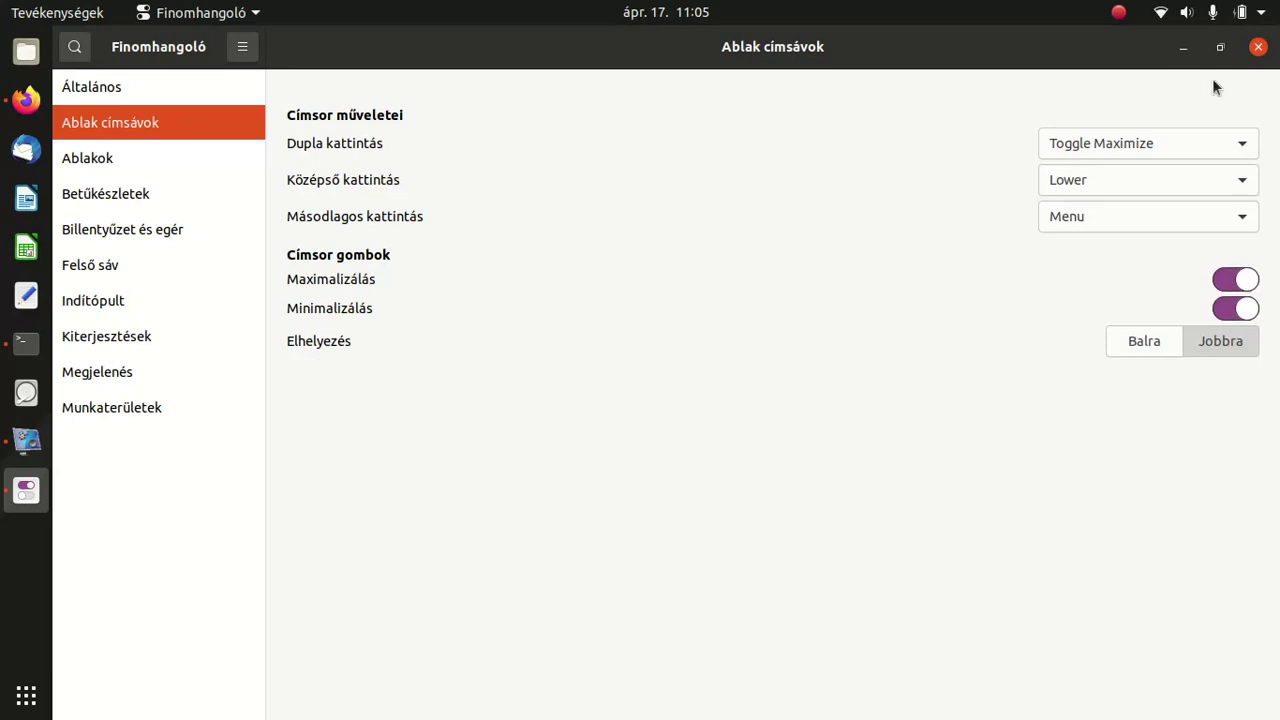
click(1228, 280)
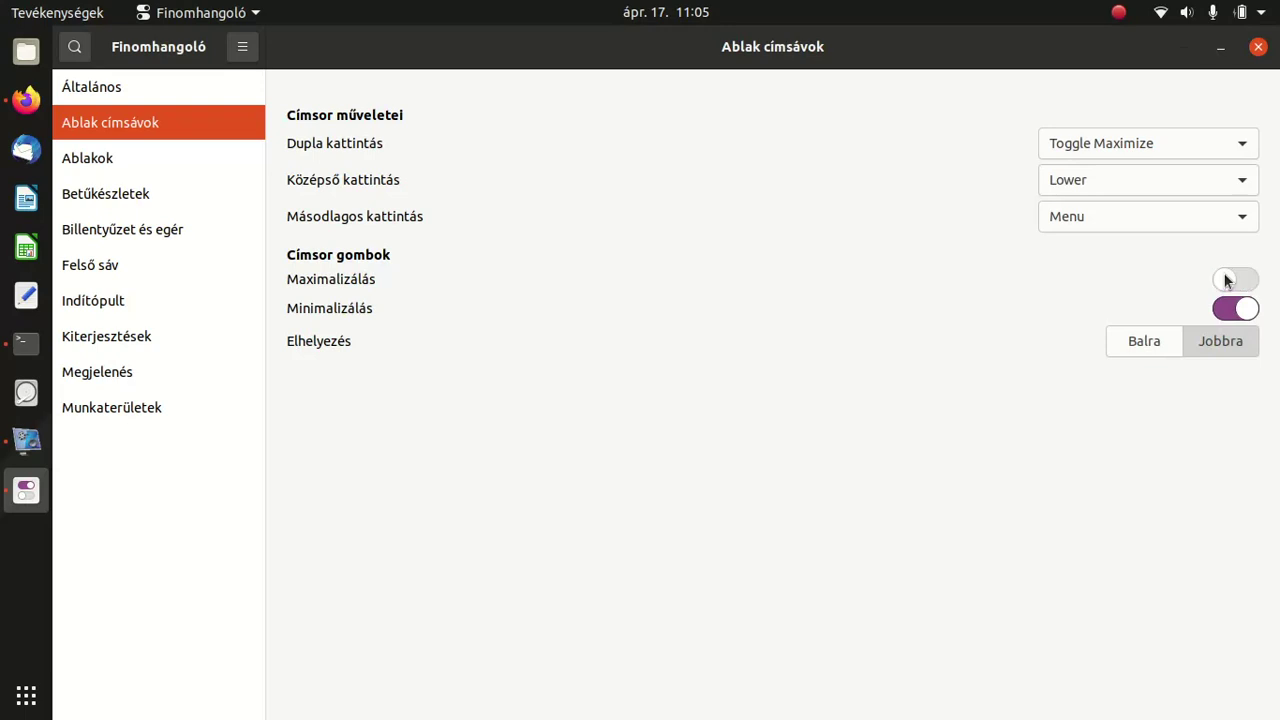
click(1238, 281)
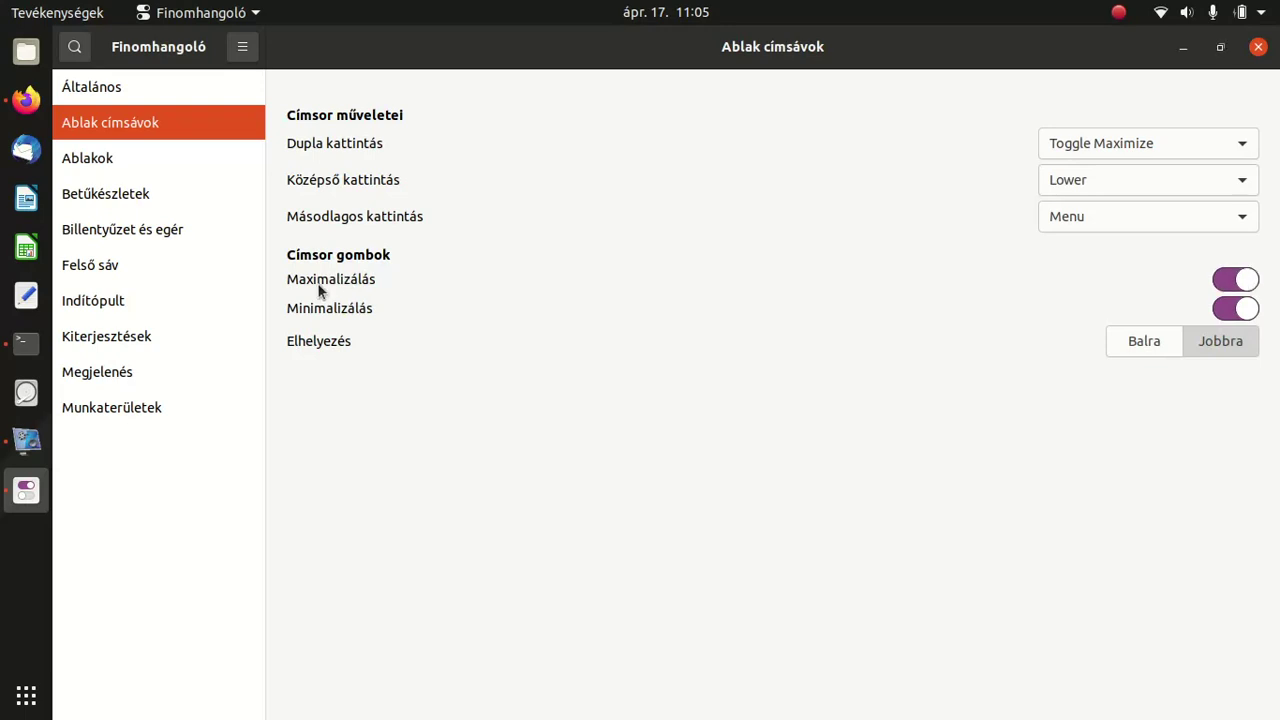
click(1230, 311)
click(1230, 312)
Try the Balra placement for the title bar buttons and return it to Jobbra.
click(1151, 344)
click(1206, 341)
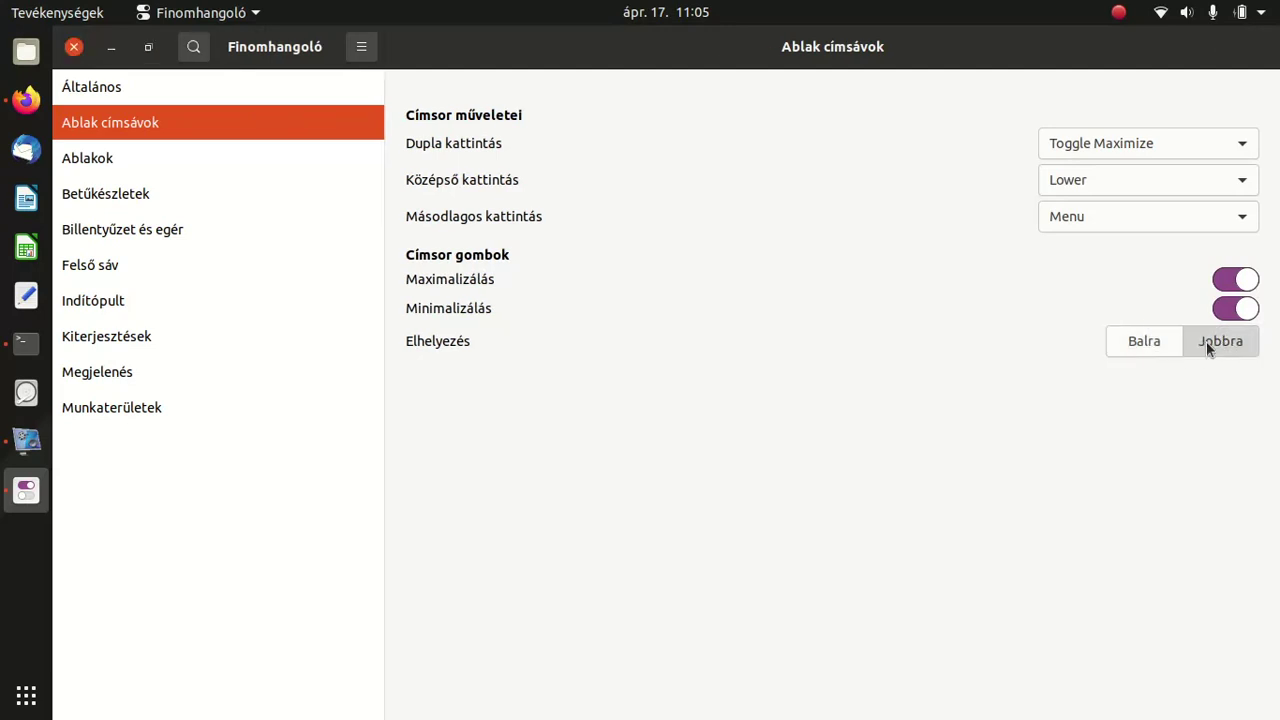
click(1141, 342)
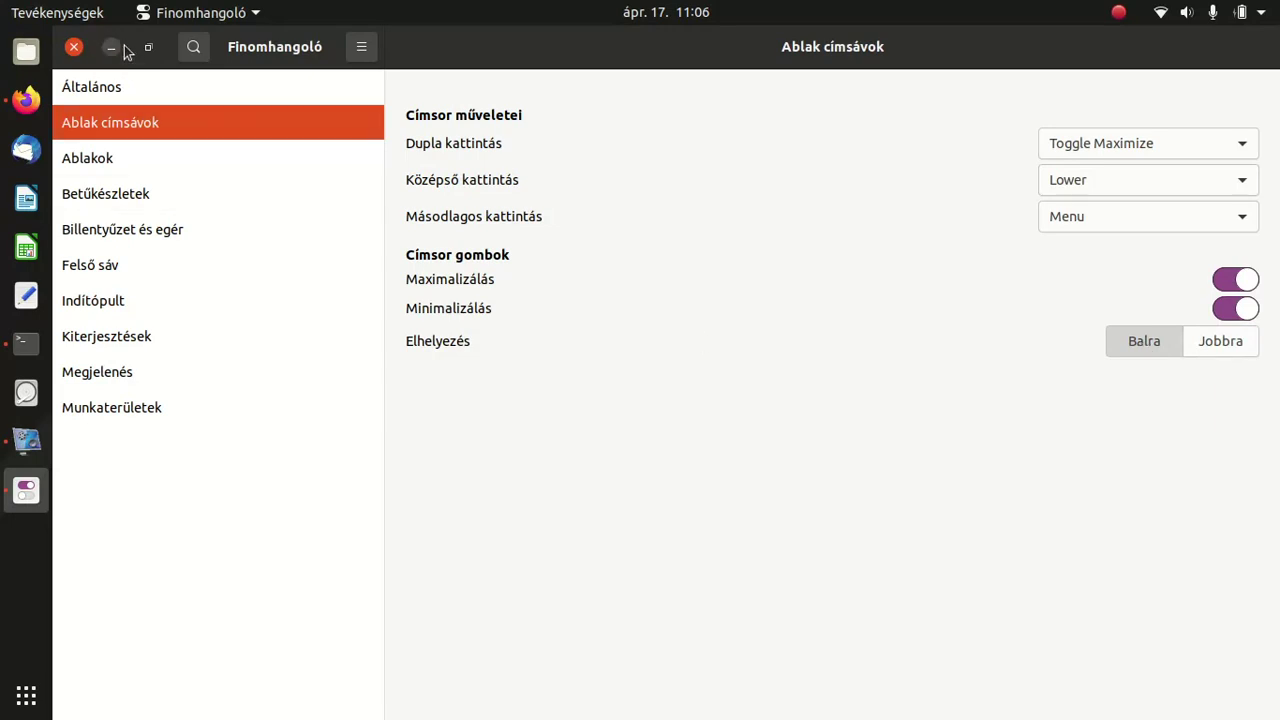
click(1208, 340)
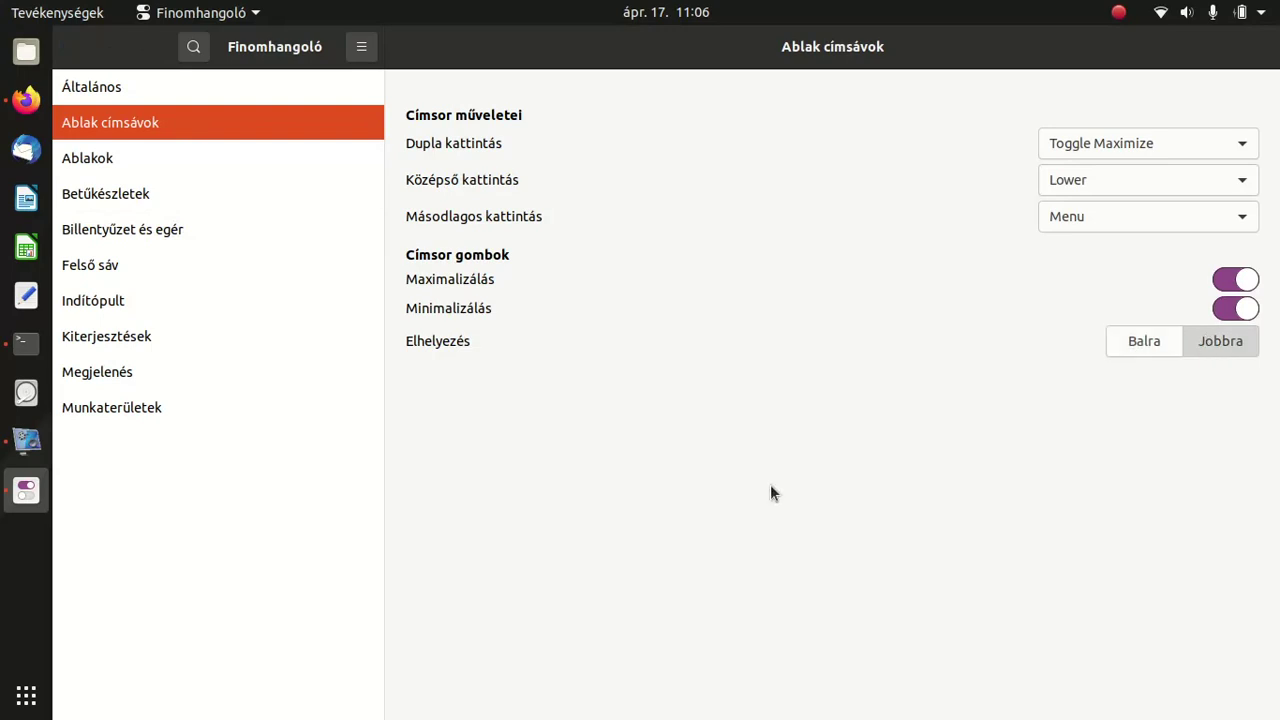
In the Ablakok settings, turn on Új ablakok középre helyezése and check the options for Ablak műveletgombja.
click(103, 160)
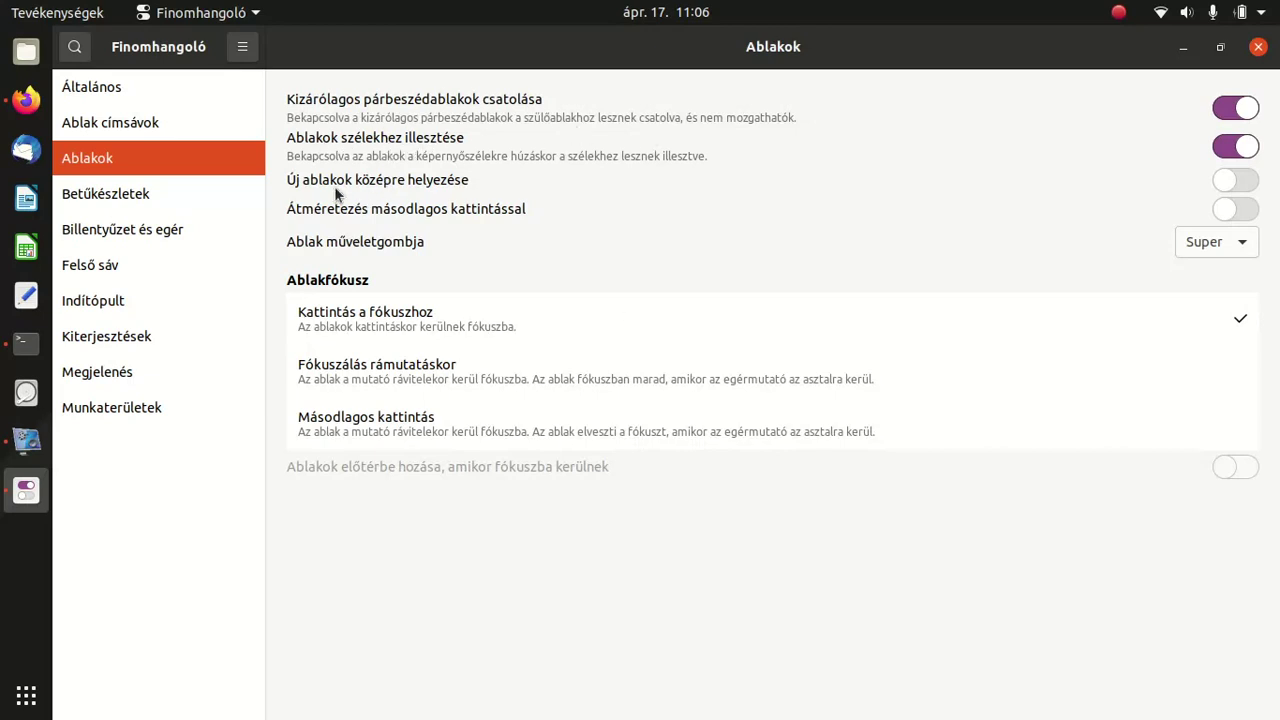
click(1244, 181)
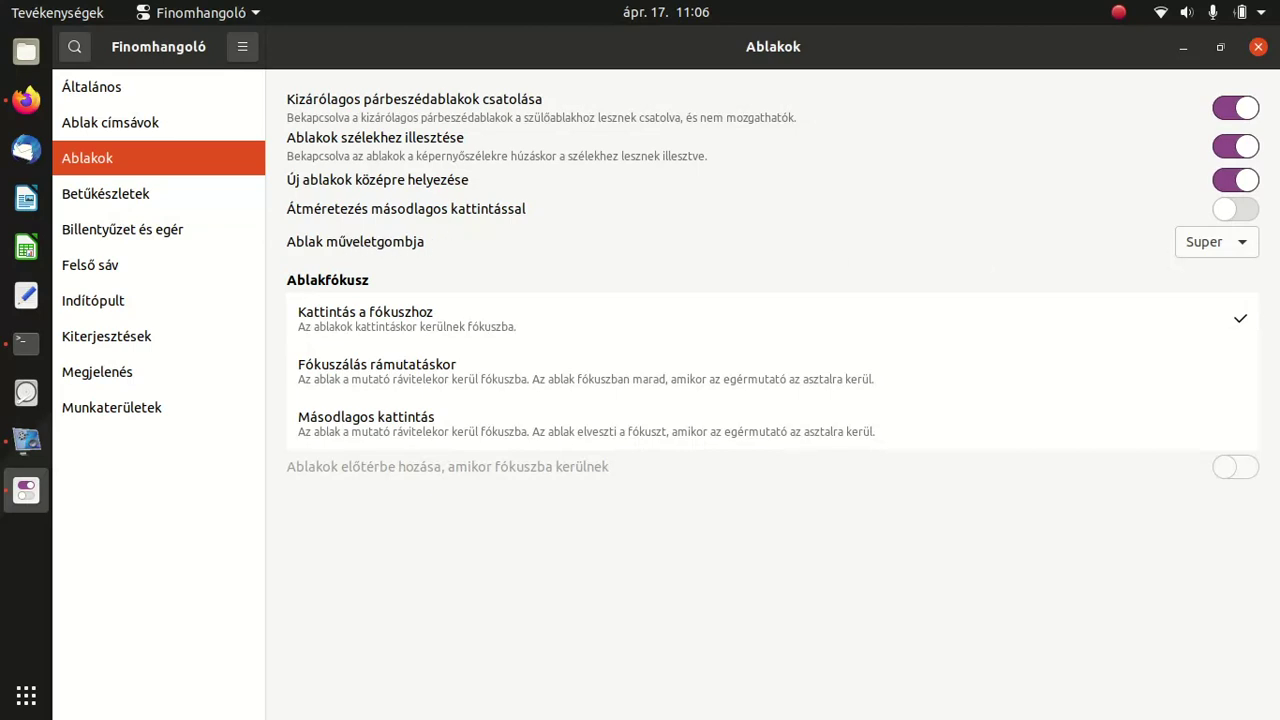
click(1239, 249)
click(1239, 249)
click(122, 196)
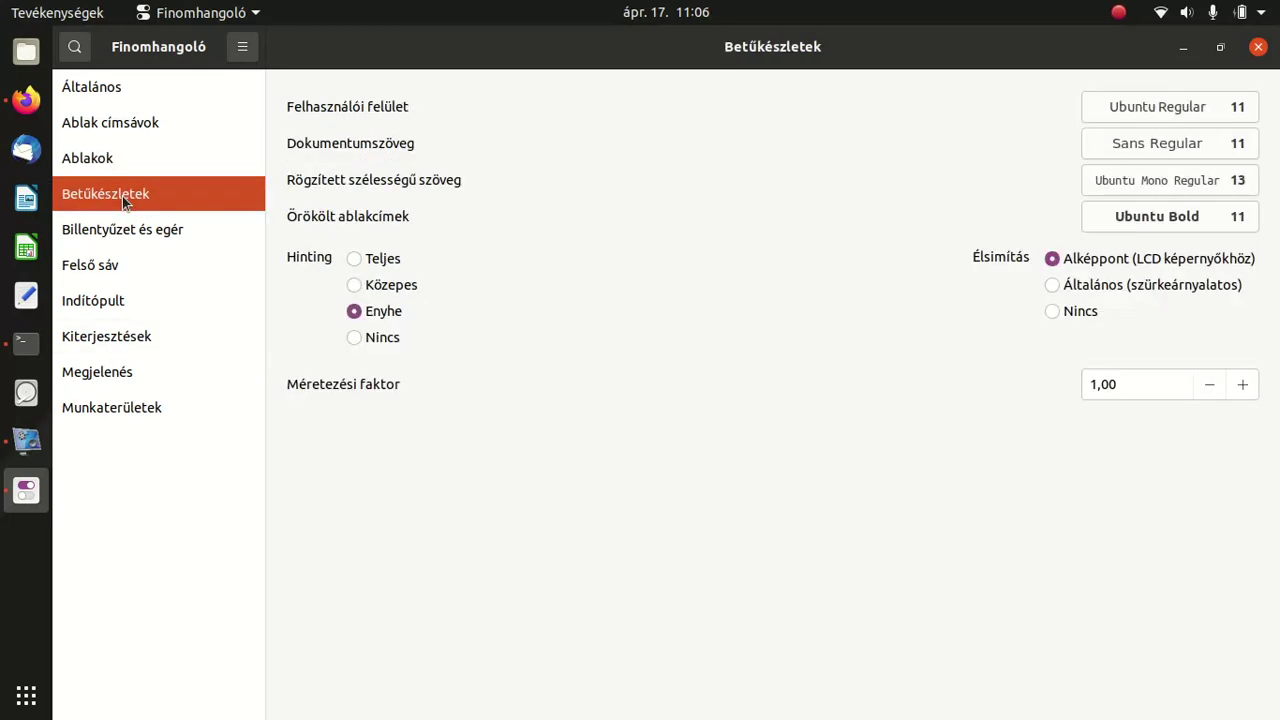
click(161, 156)
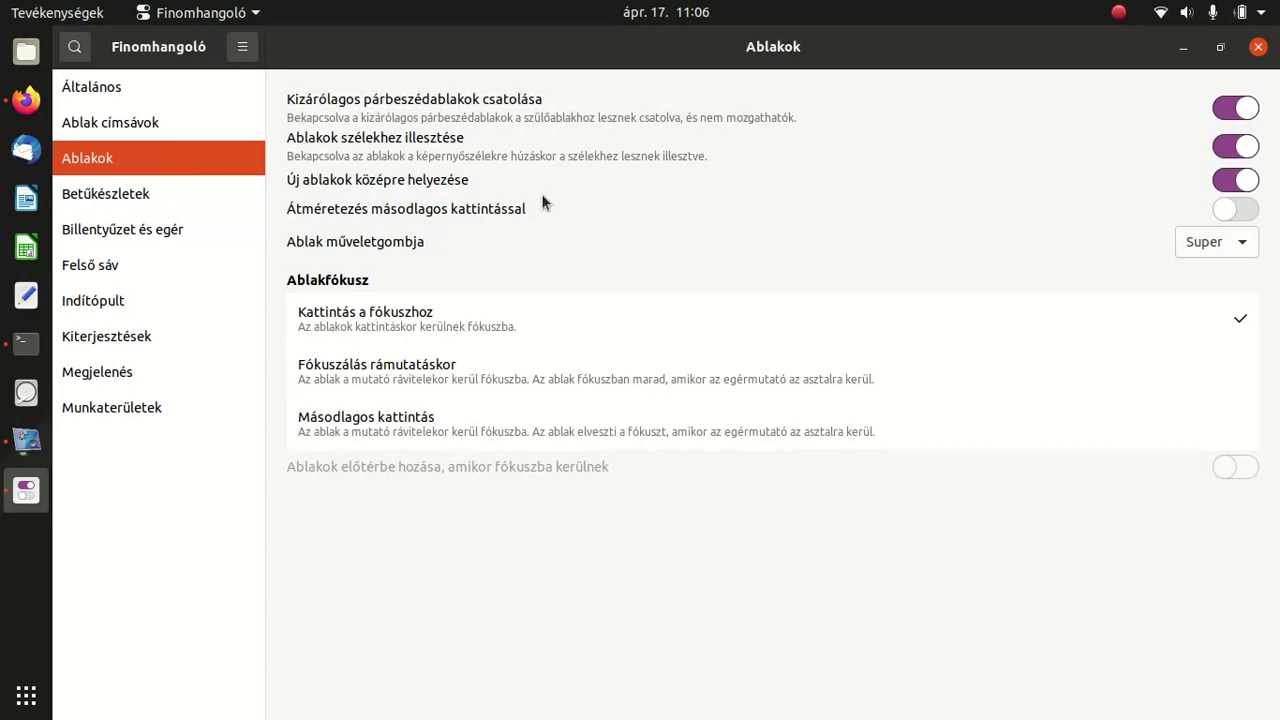
In Betűkészletek, set the Felhasználói felület font to Ubuntu Regular, size 15.
click(100, 196)
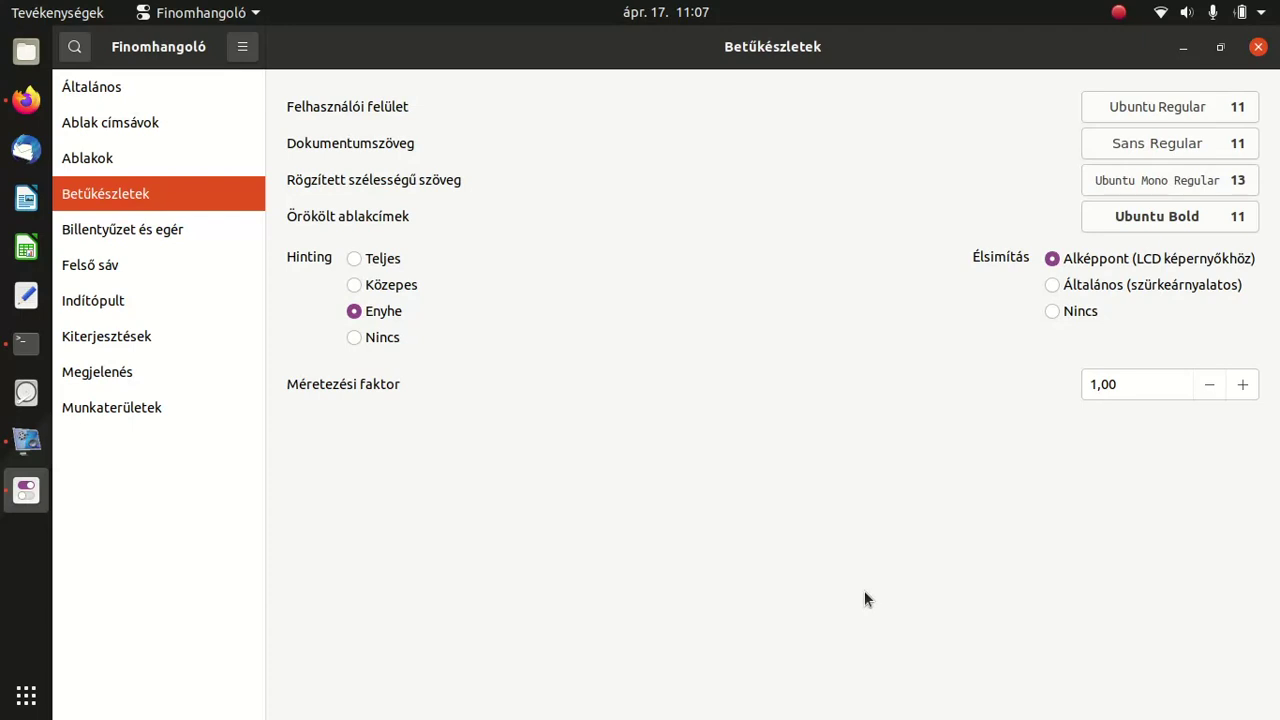
click(1238, 108)
click(847, 573)
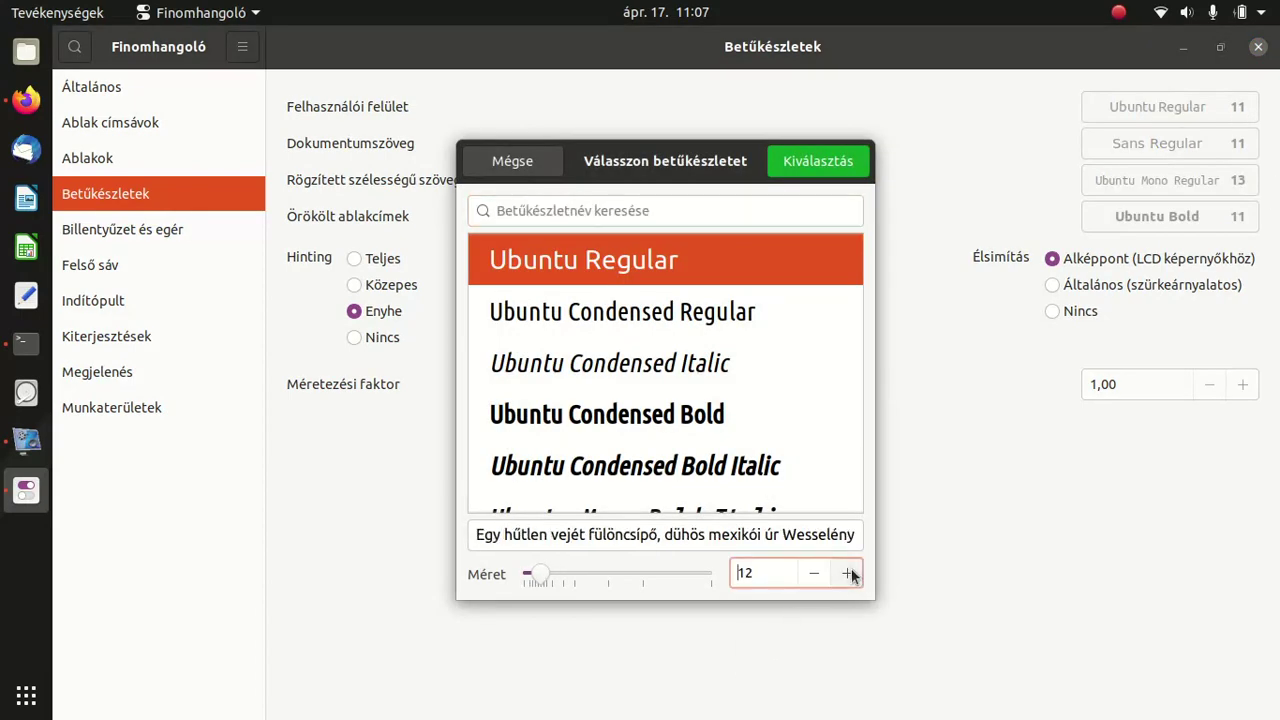
click(847, 573)
click(847, 573)
click(847, 573)
click(818, 155)
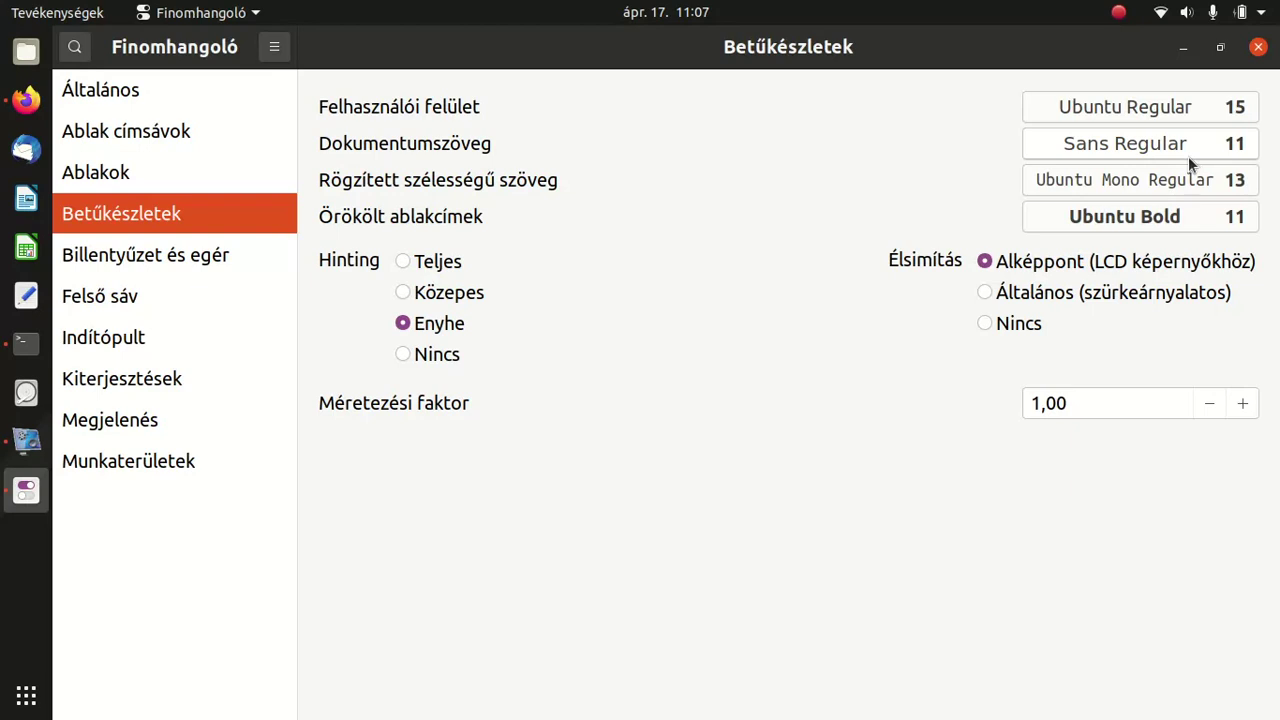
Set the Felhasználói felület font size to 9, keeping Ubuntu Regular.
click(1237, 107)
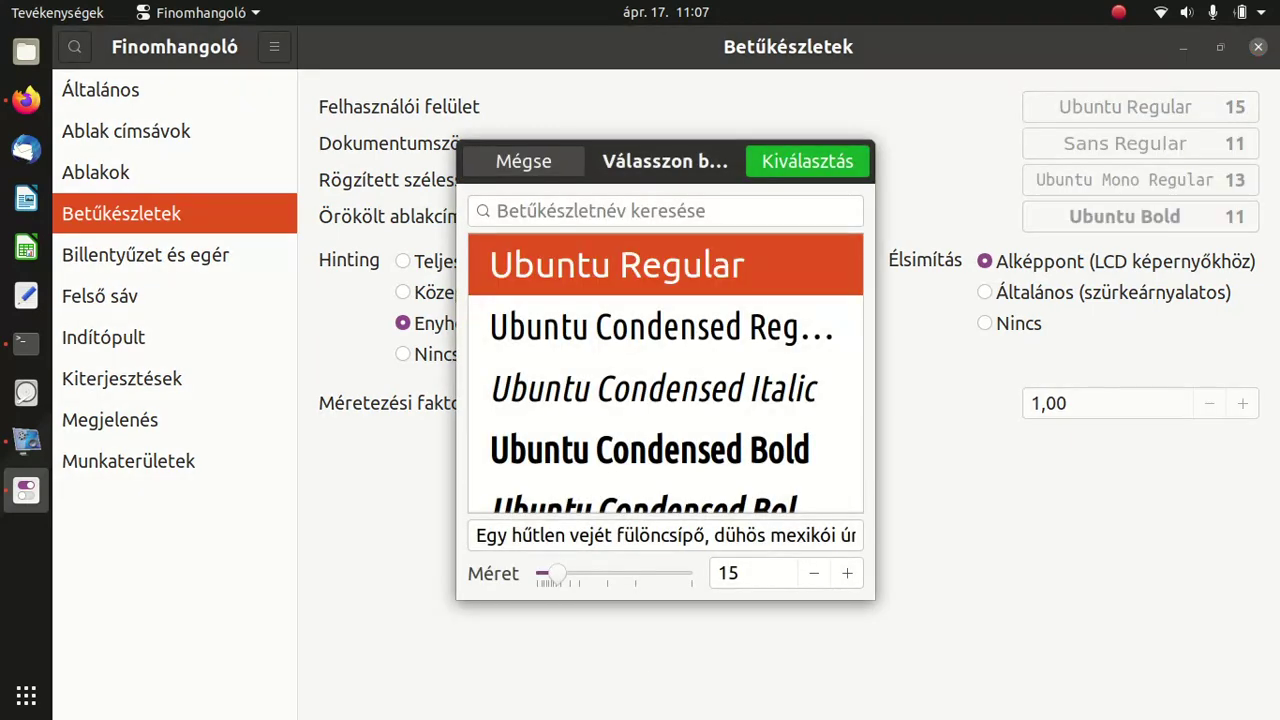
click(813, 573)
click(813, 573)
click(813, 573)
click(813, 573)
click(813, 573)
click(813, 573)
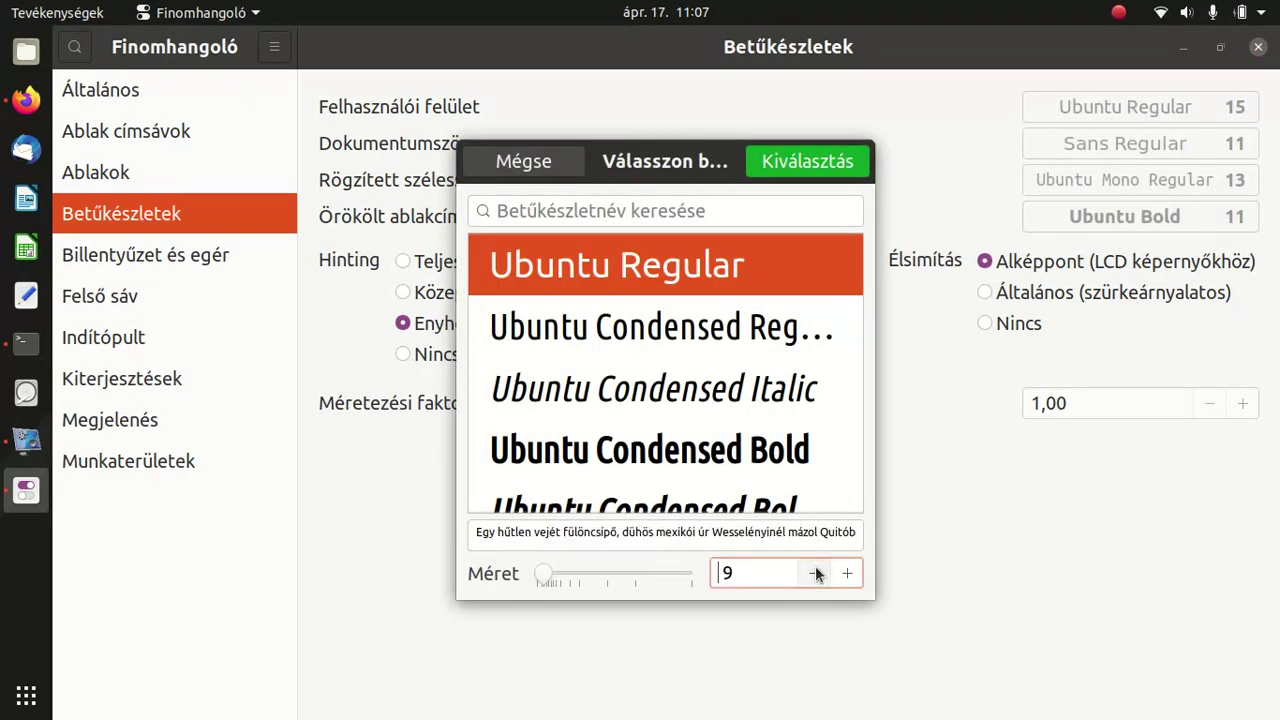
click(811, 163)
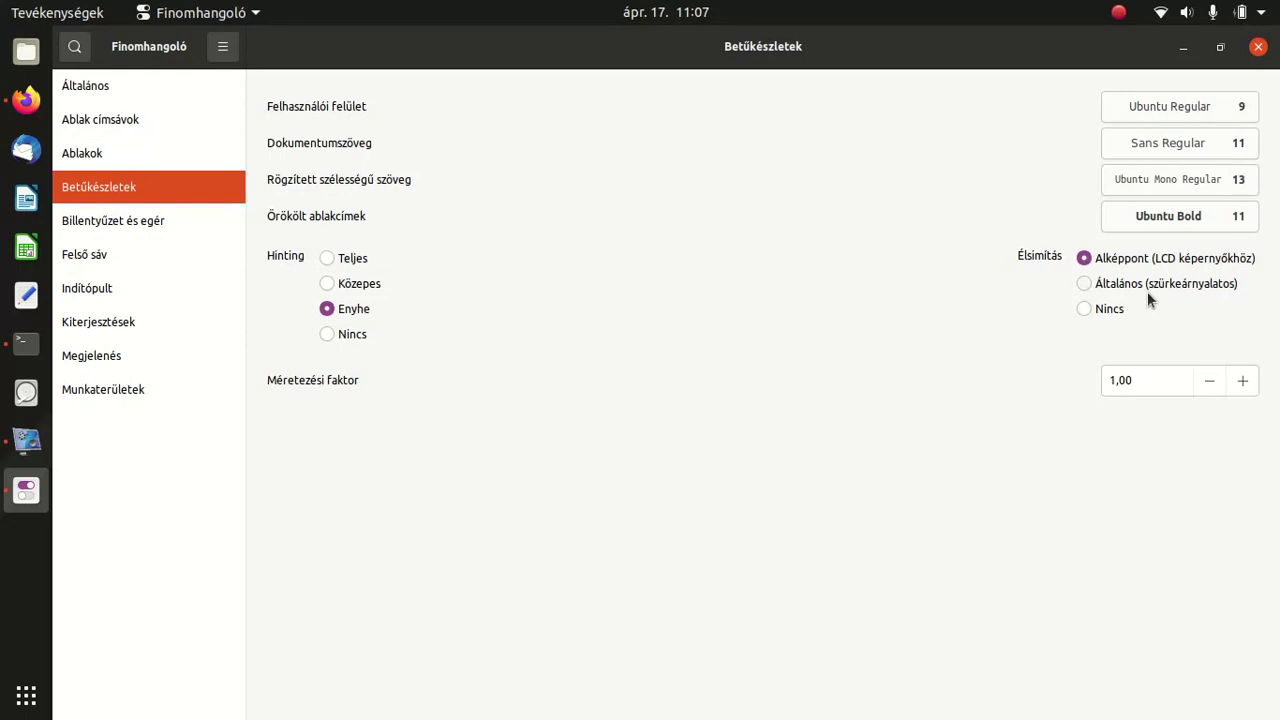
Set the Örökölt ablakcímek font to Ubuntu Bold, size 9.
click(1196, 219)
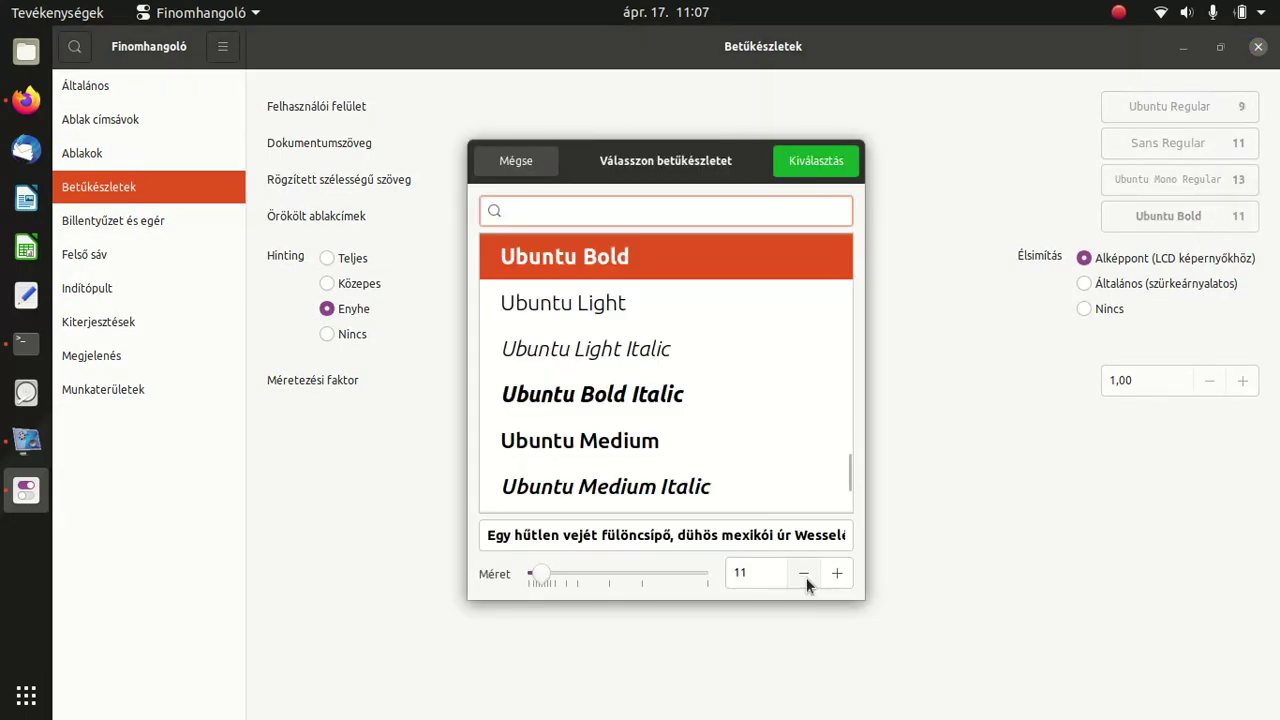
click(806, 578)
click(806, 578)
click(814, 161)
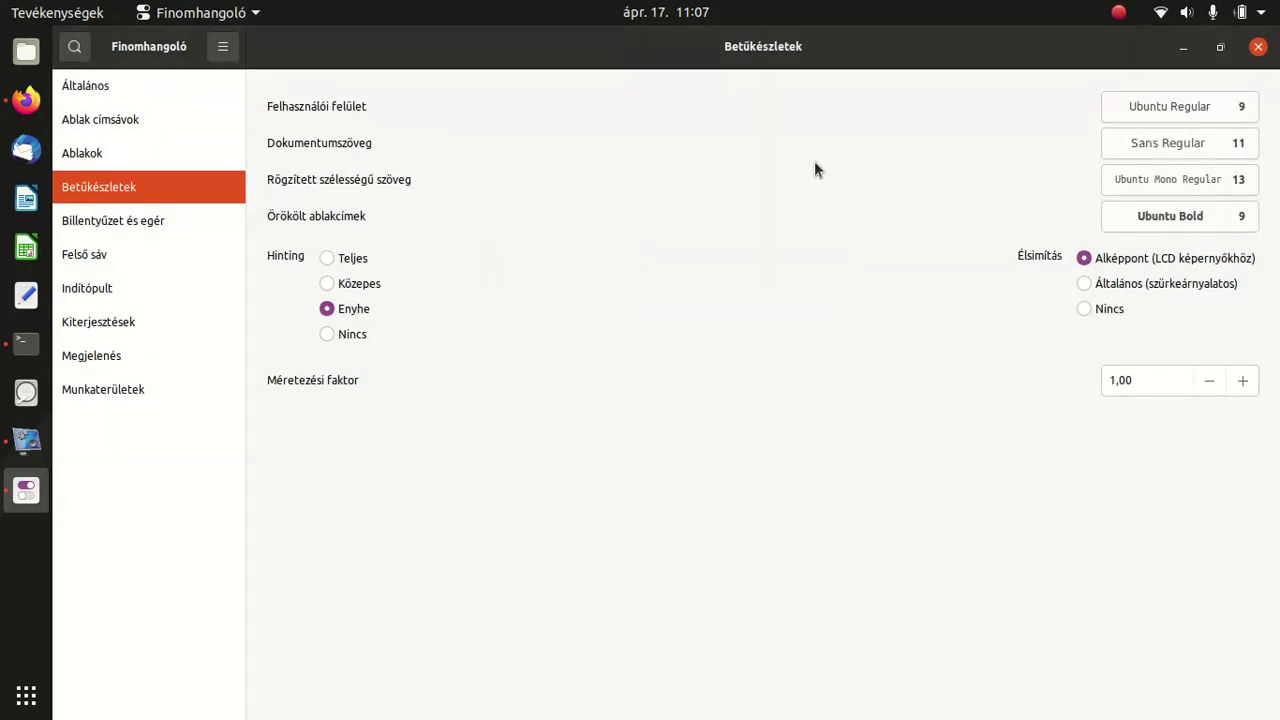
Set the Dokumentumszöveg font size to 9, keeping Sans Regular.
click(1236, 183)
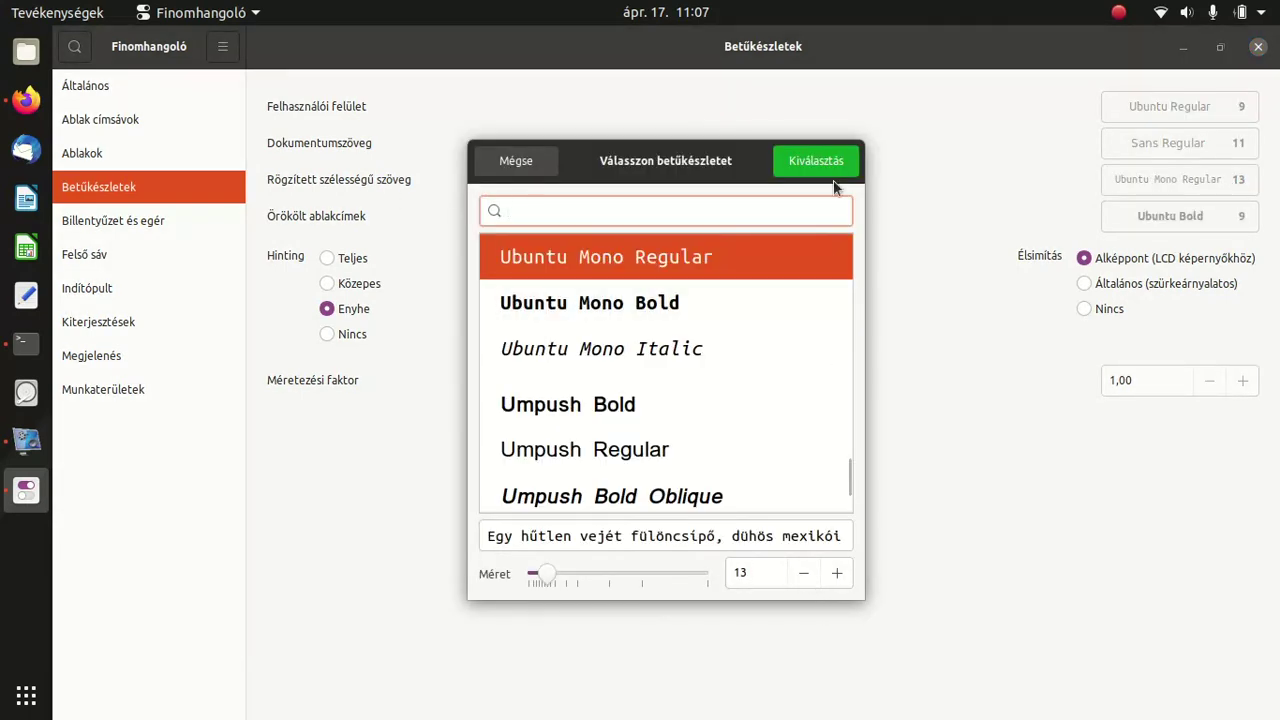
click(527, 162)
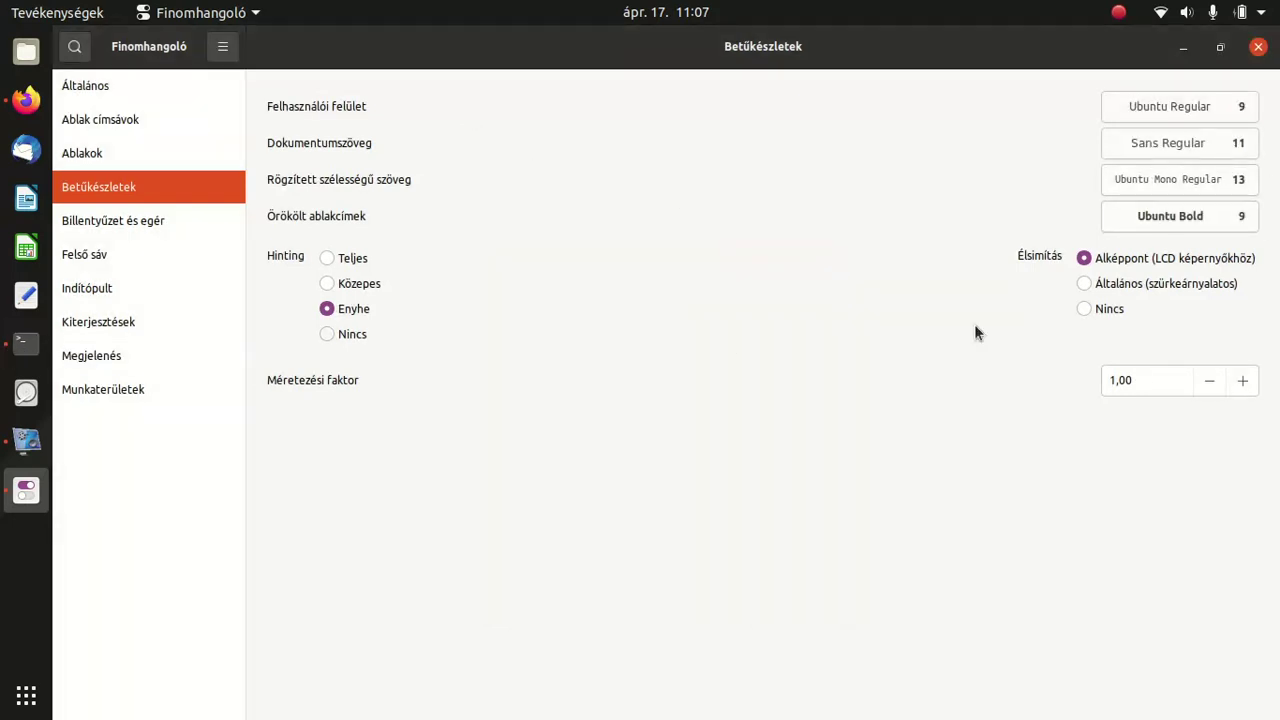
click(1228, 148)
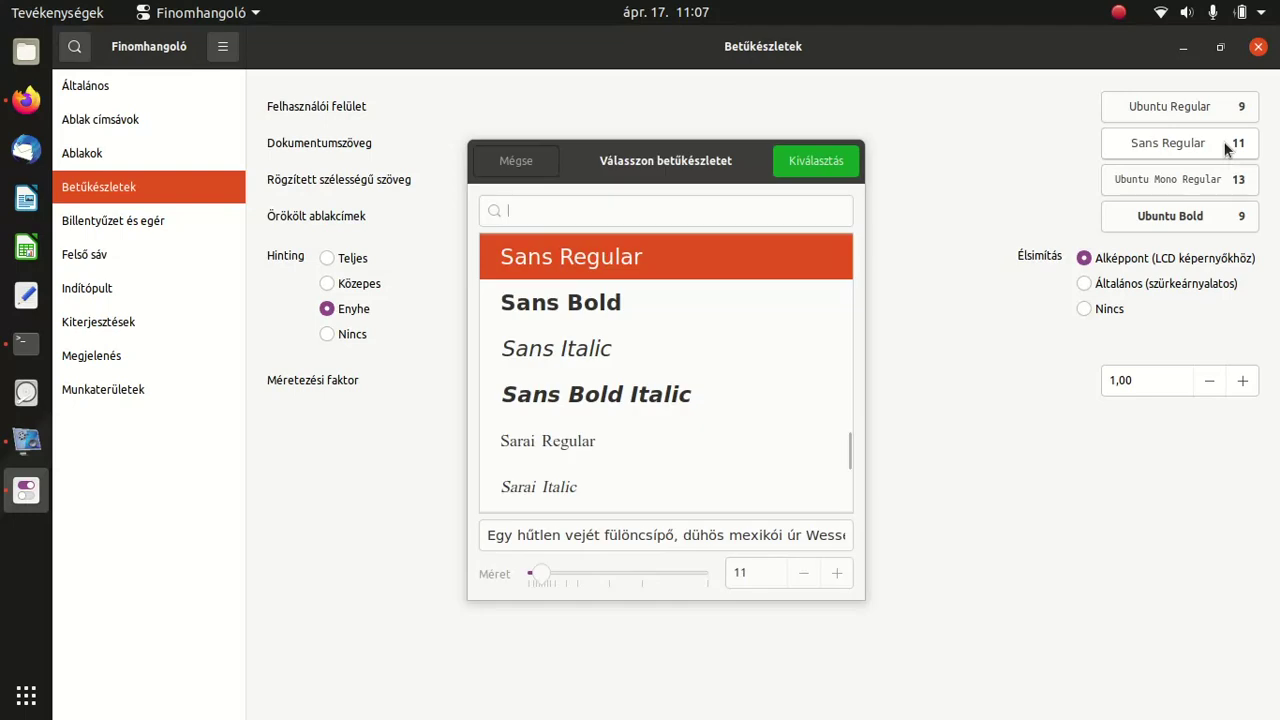
click(805, 573)
click(805, 573)
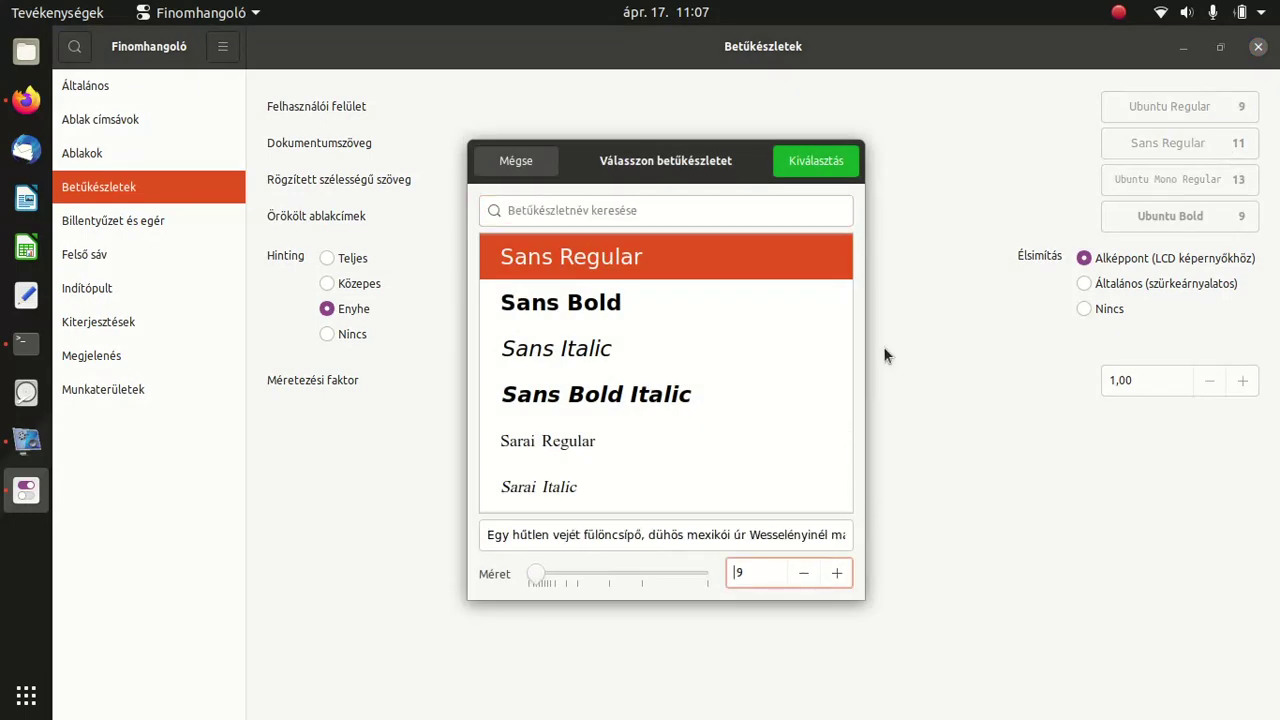
click(832, 162)
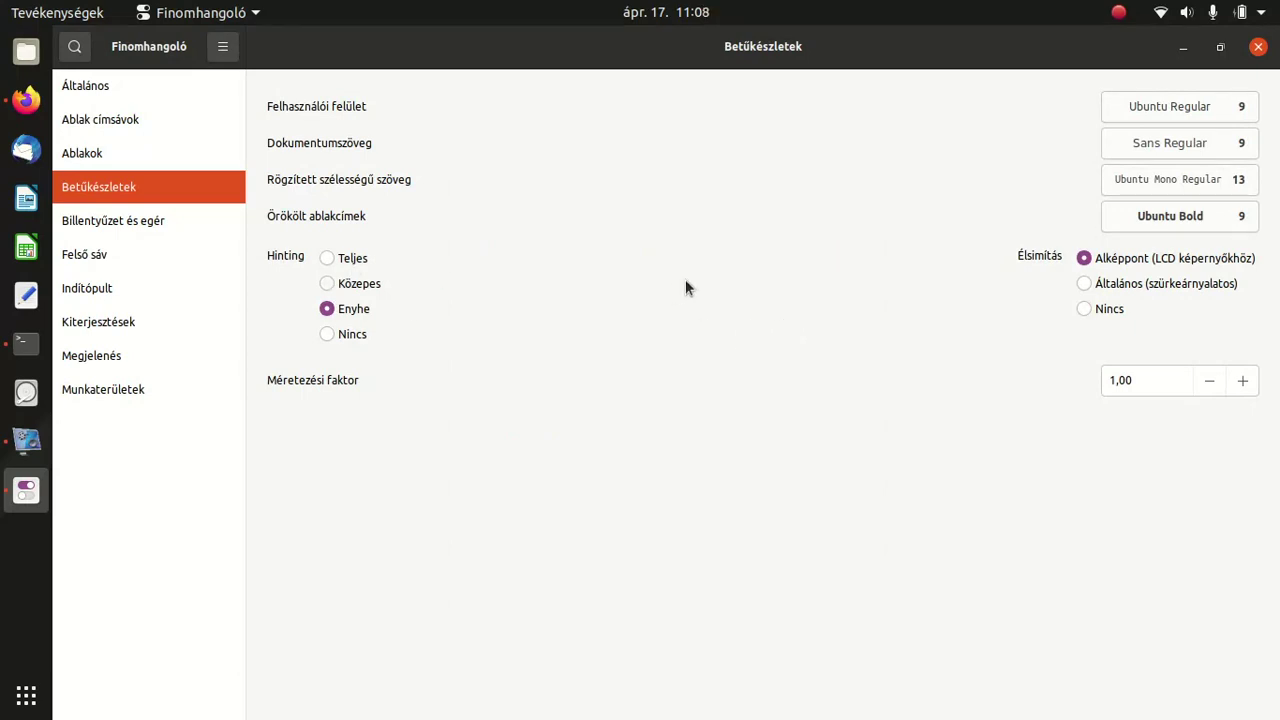
Keep Hinting on Enyhe, try Nincs for Élsimítás, and restore Alképpont (LCD képernyőkhöz).
click(329, 310)
click(1091, 311)
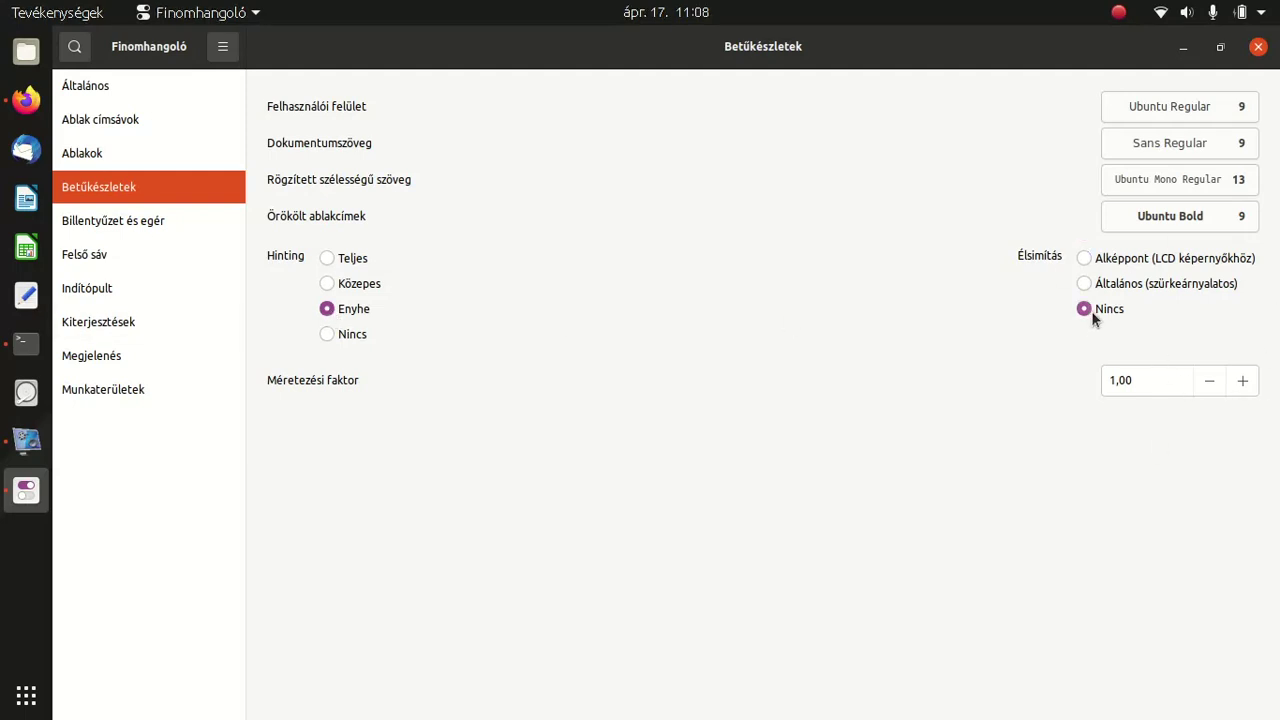
click(1086, 259)
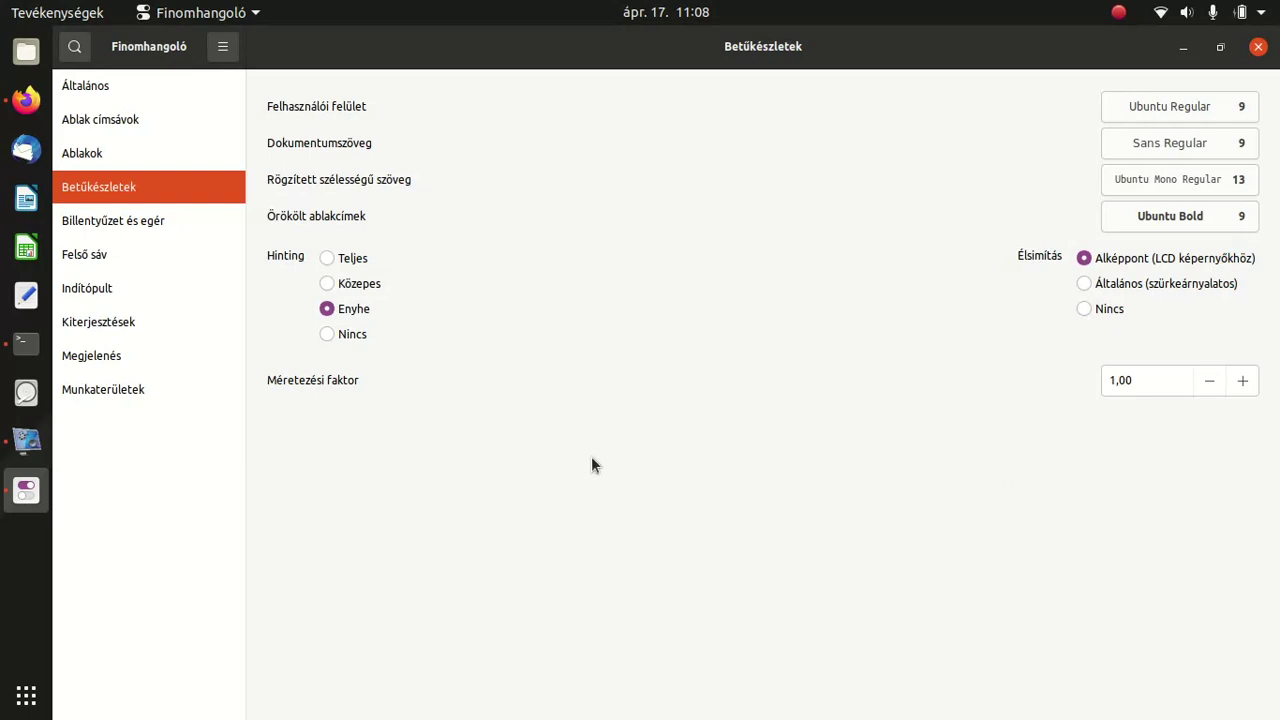
Set the Méretezési faktor to 1,25.
click(1243, 384)
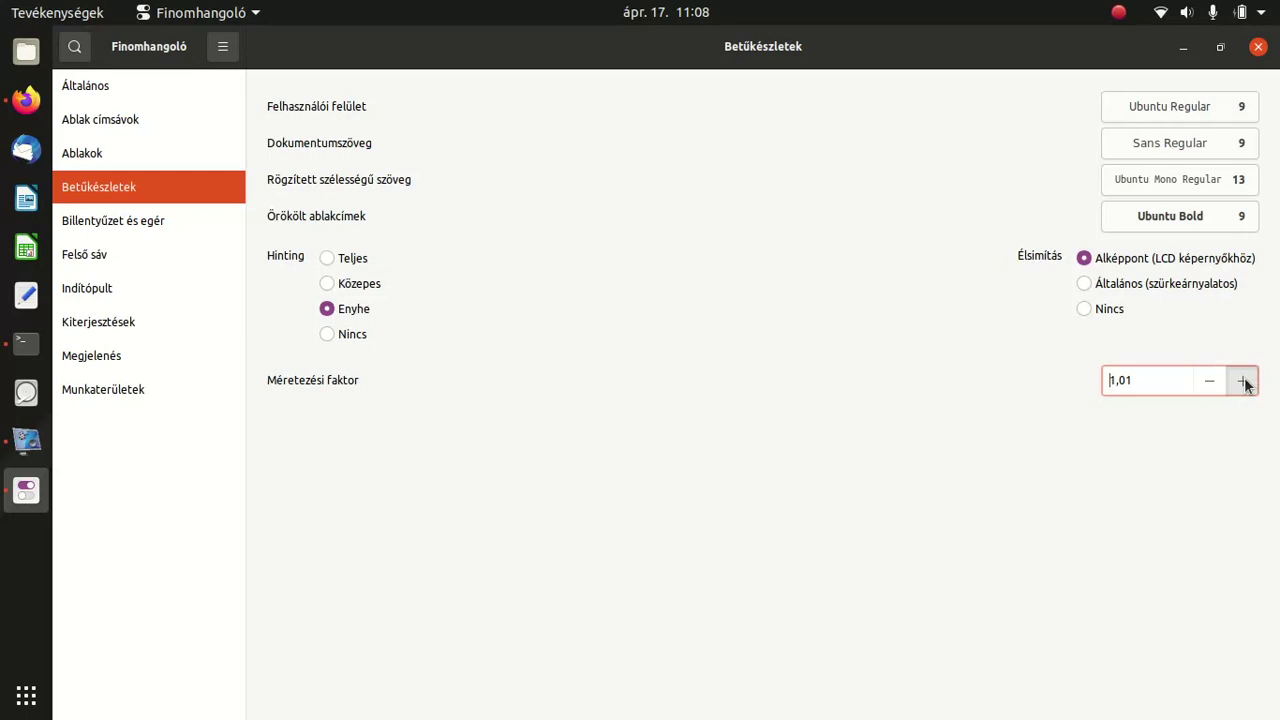
scroll(1150, 384, up, 4)
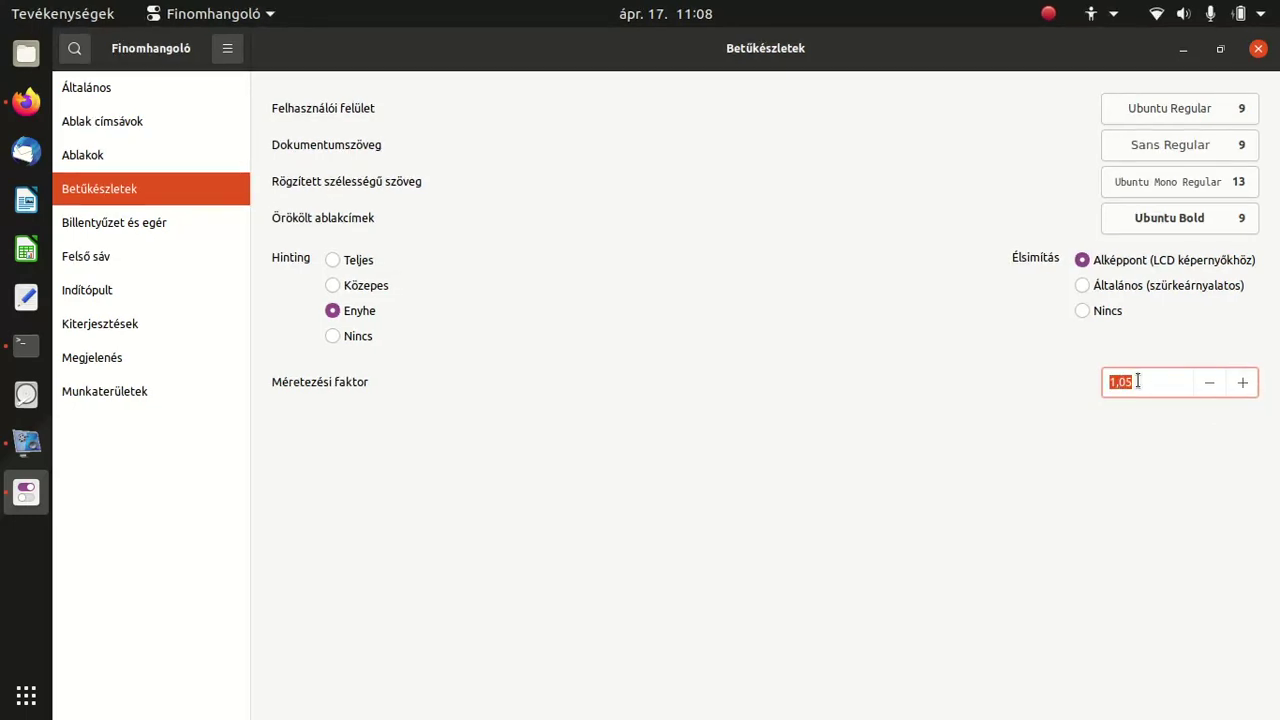
text(1,25)
key(Return)
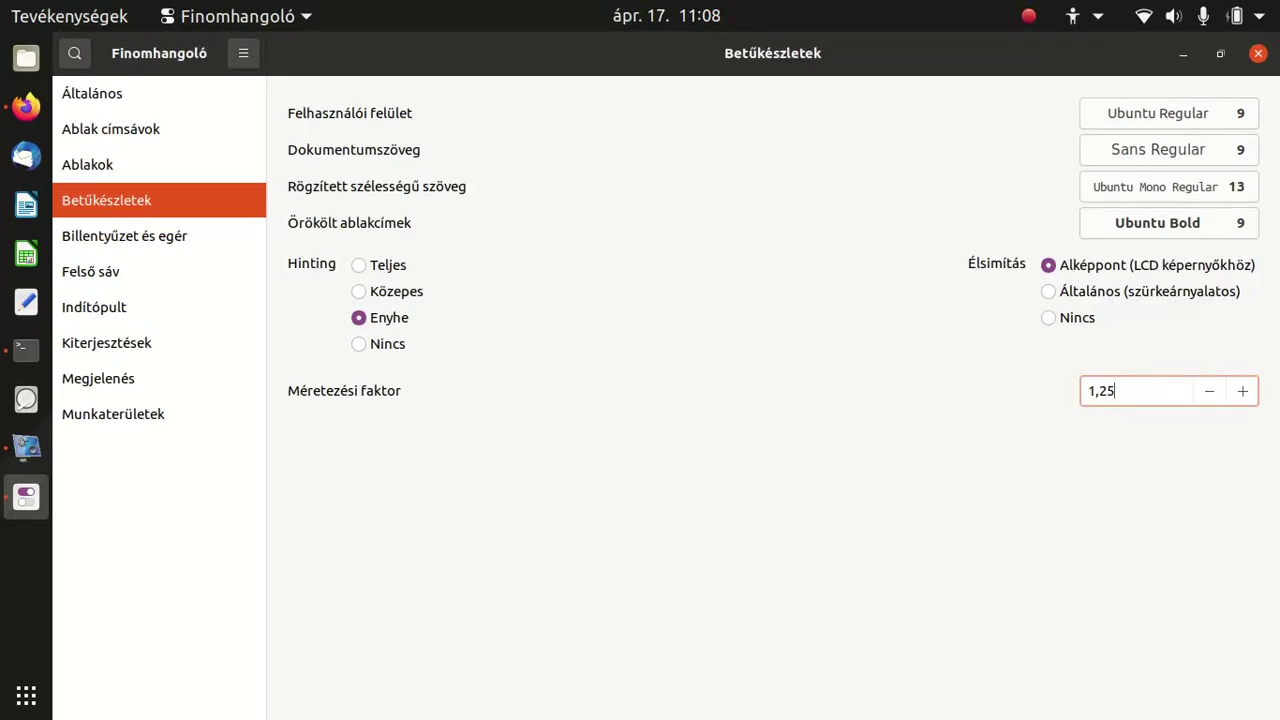
Reduce the Méretezési faktor to 0,80.
drag(1146, 386, 1029, 380)
text(,8)
key(Tab)
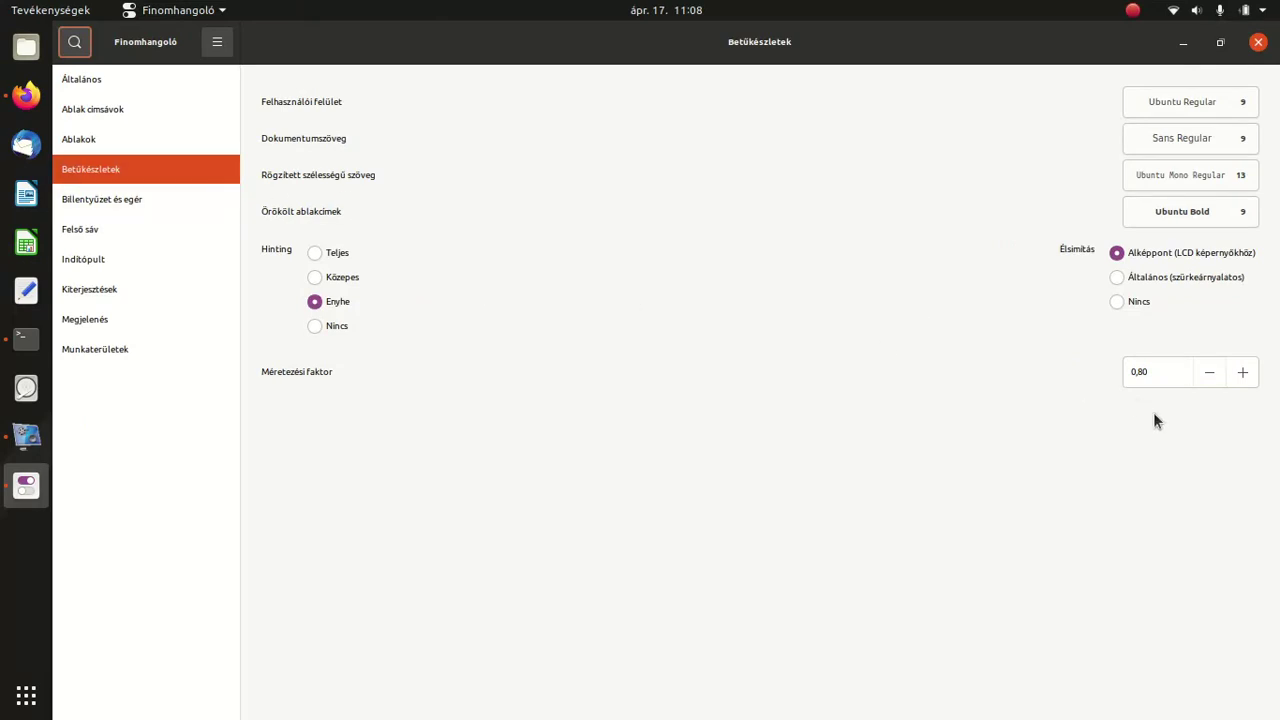
Restore the Méretezési faktor to 1,00.
drag(1155, 375, 1078, 366)
text(1)
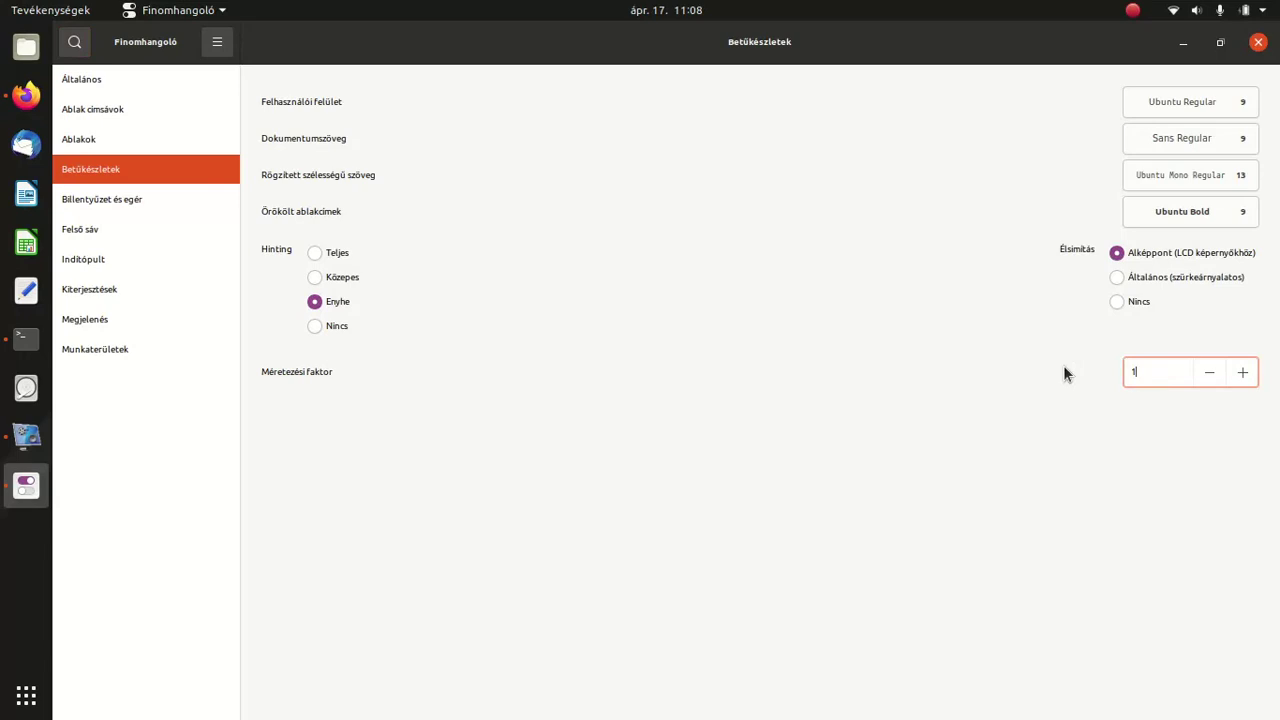
key(Return)
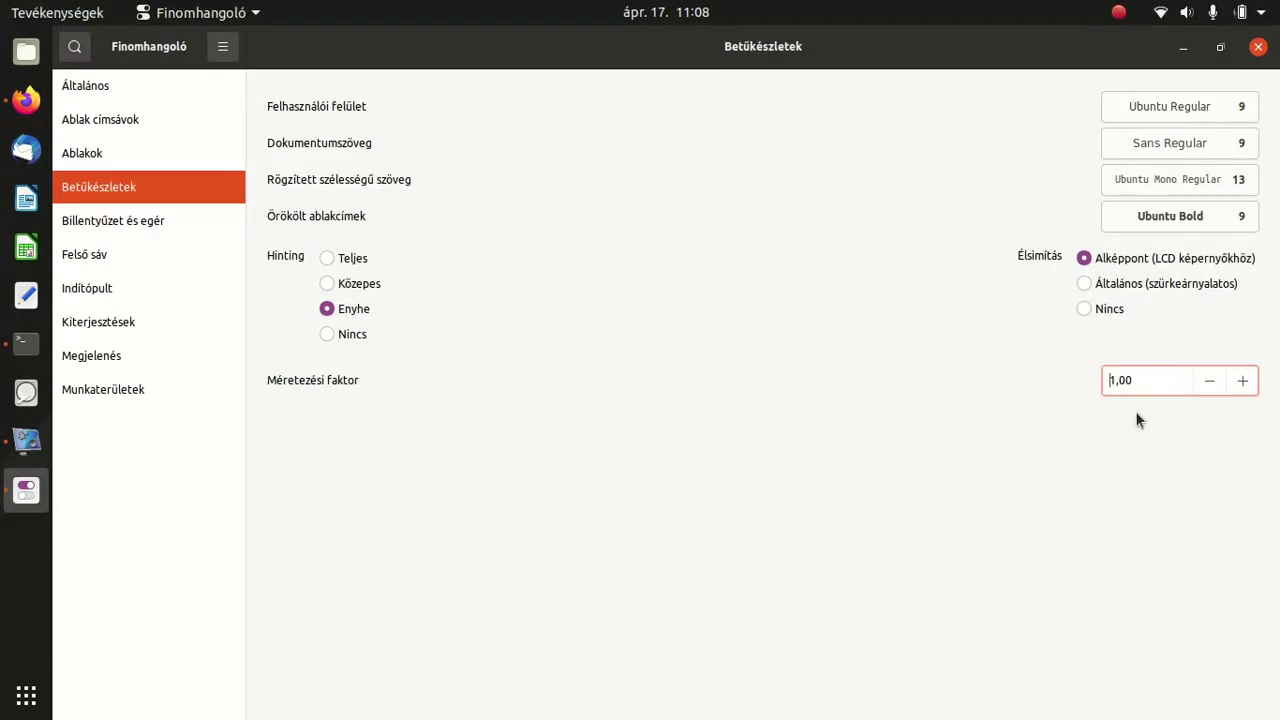
In the Felső sáv settings, turn off Tevékenységek áttekintés forró sarok and briefly try Töltöttség százalékosan, leaving it off.
click(154, 223)
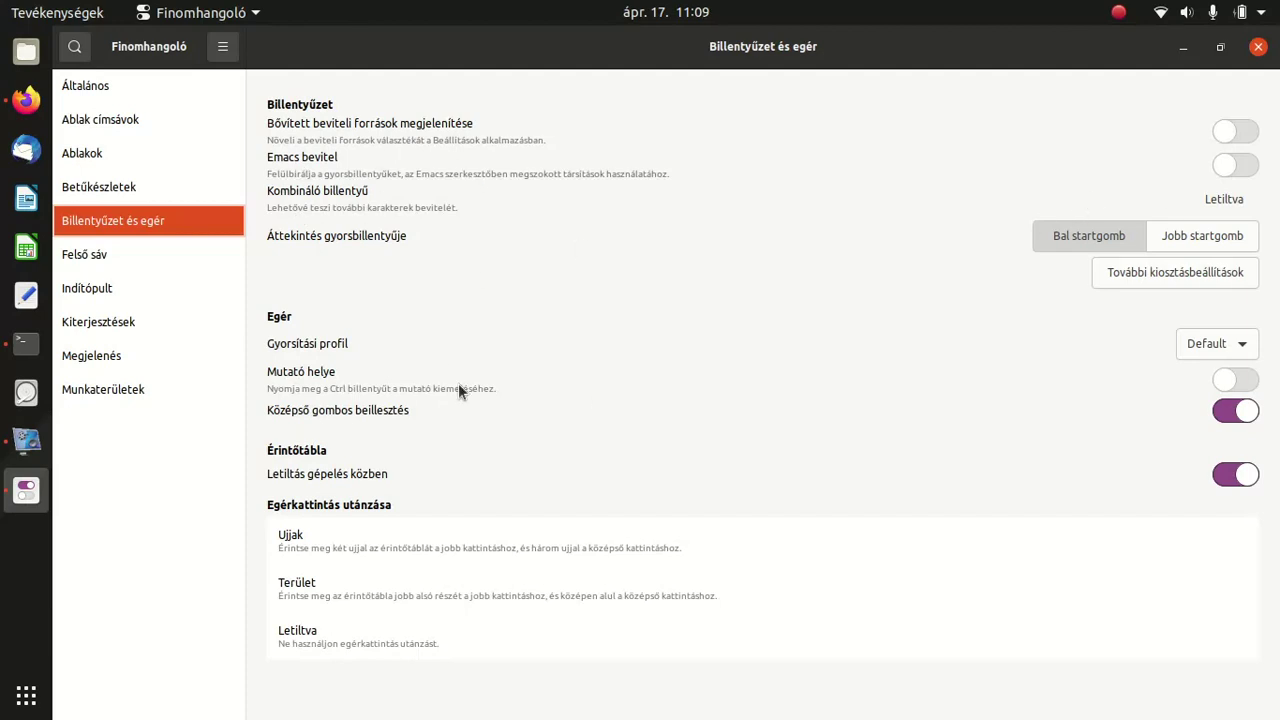
click(120, 262)
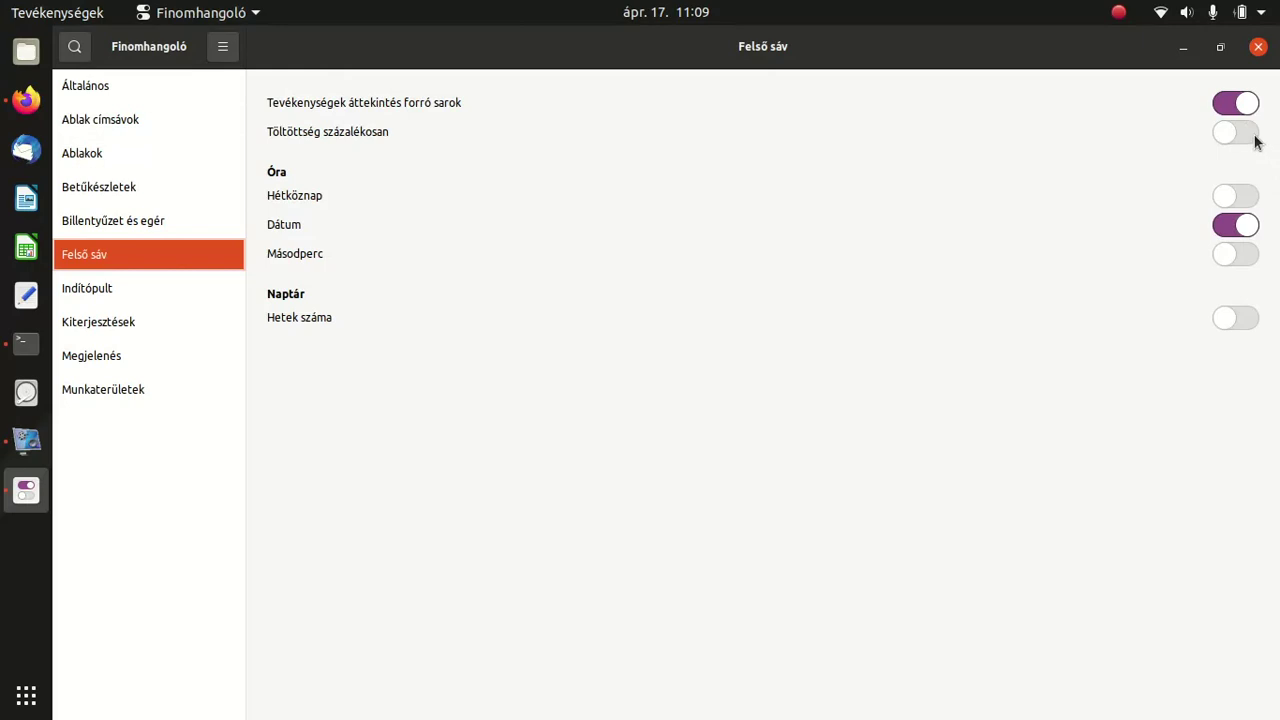
click(1230, 113)
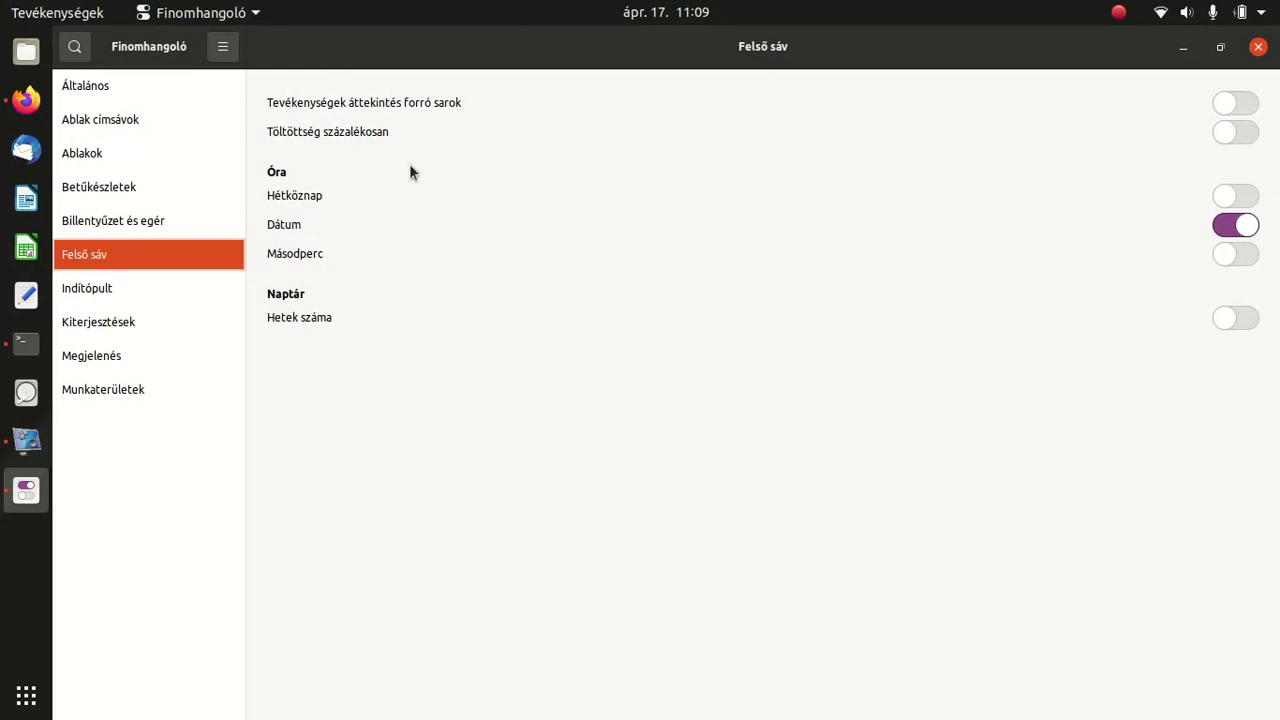
click(1245, 136)
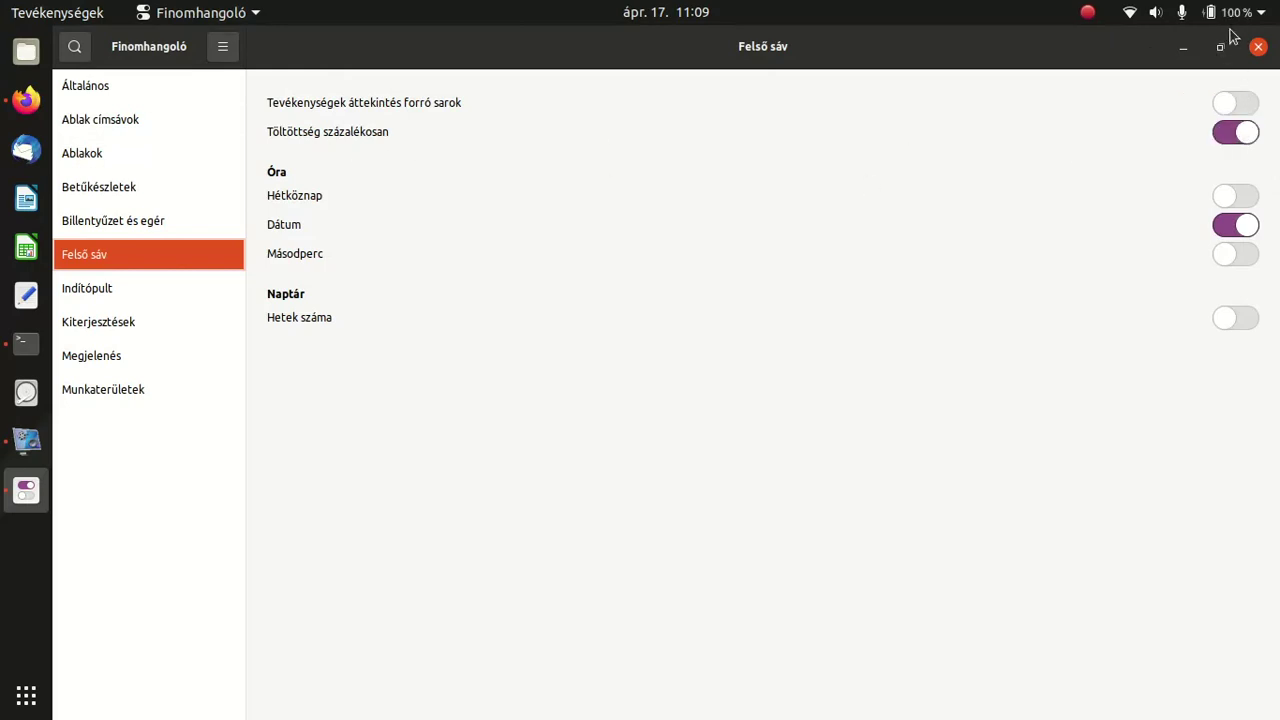
click(1218, 141)
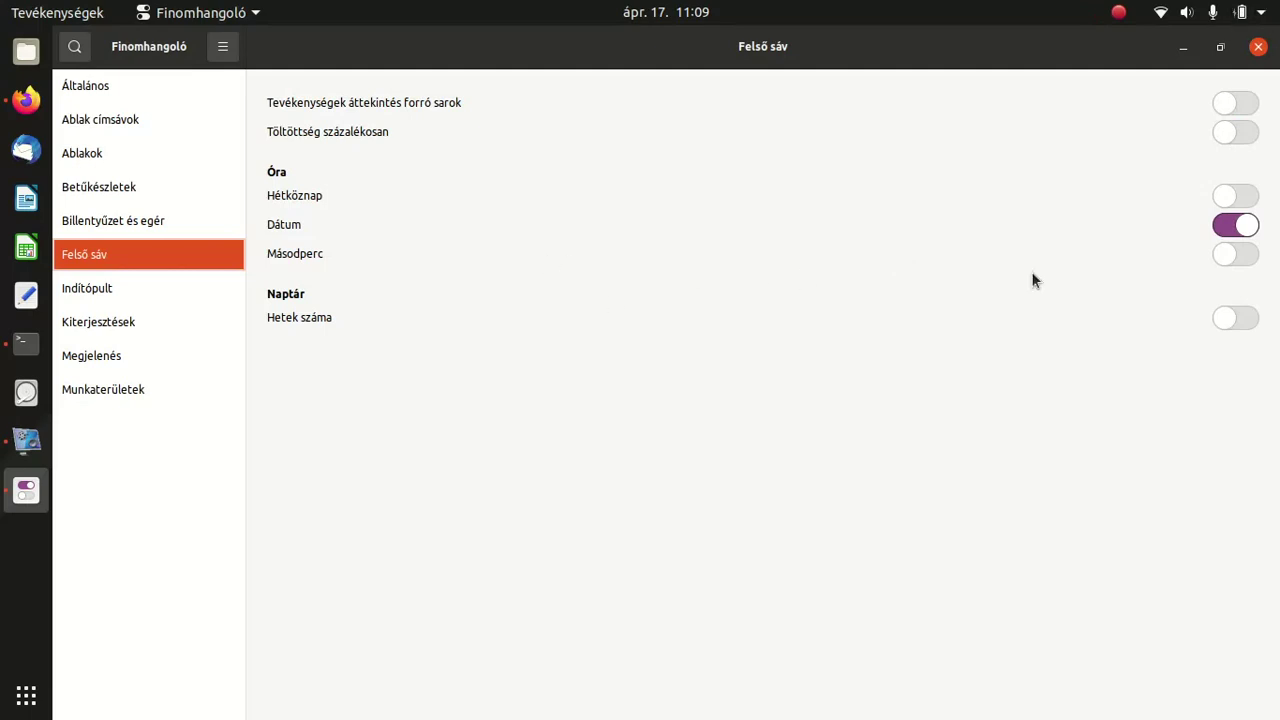
Turn on Hétköznap and Másodperc for the top bar clock, and look at its calendar.
click(1244, 200)
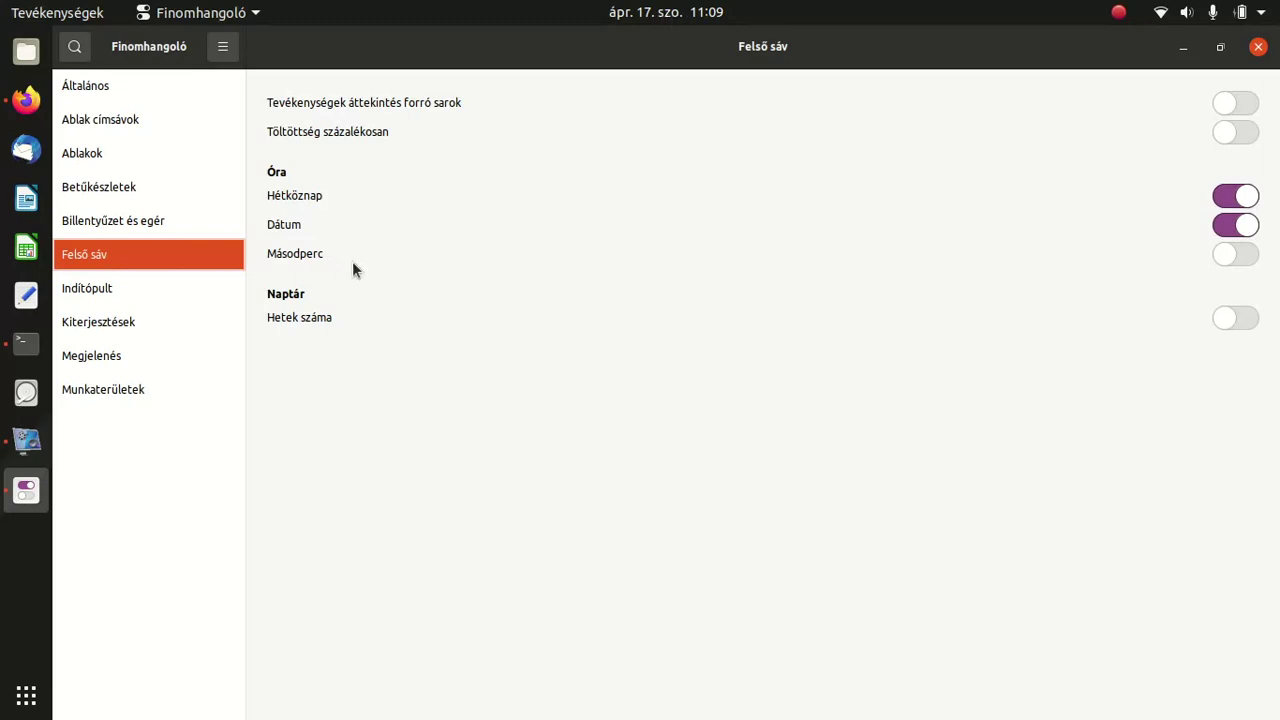
click(1246, 256)
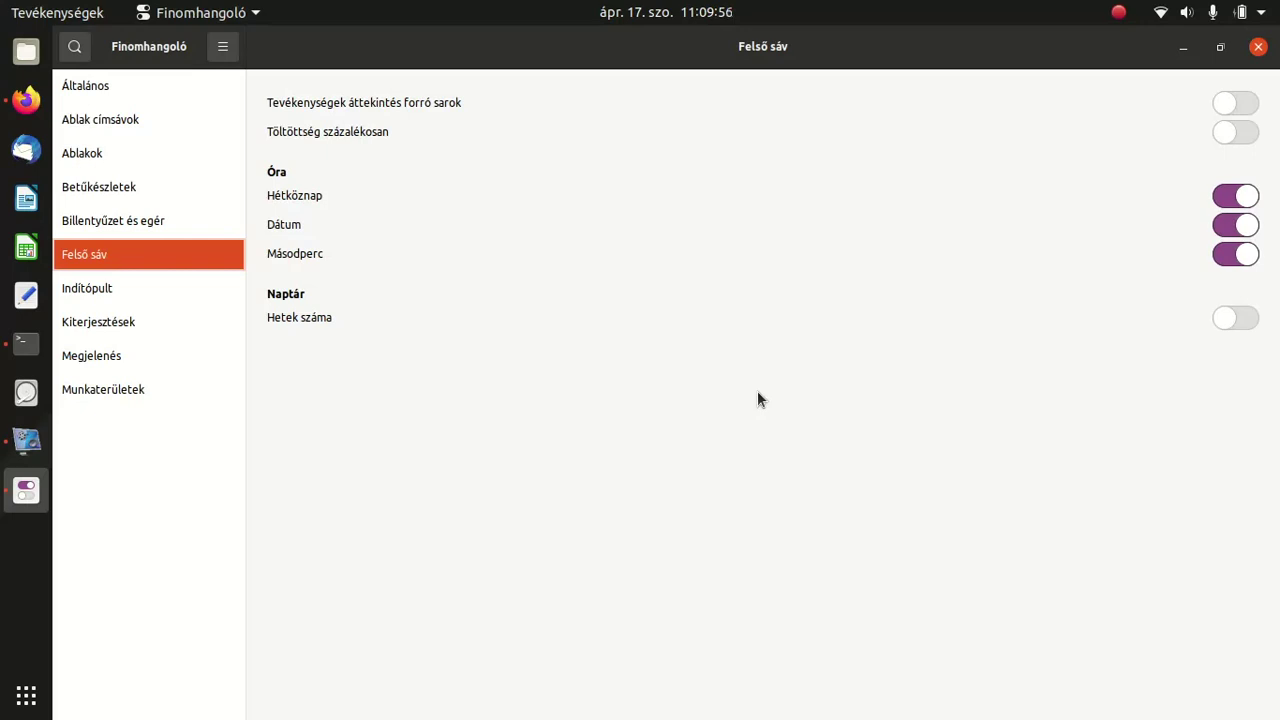
click(666, 18)
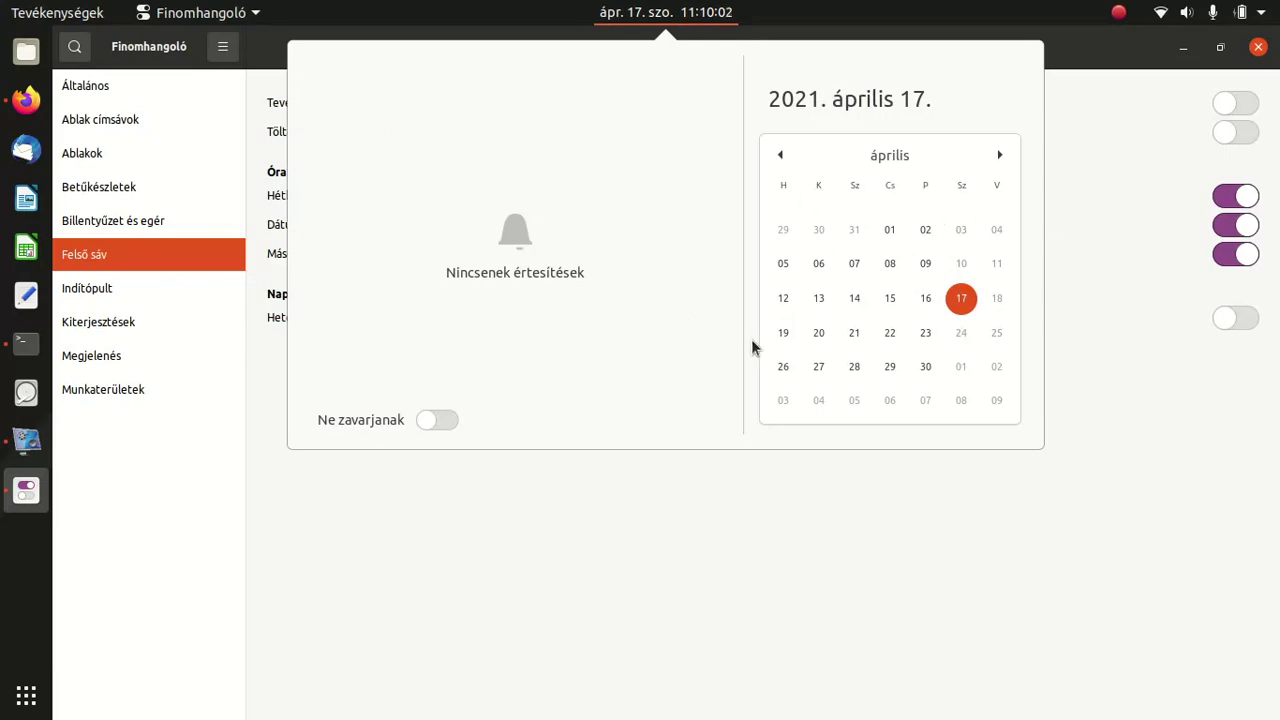
click(730, 10)
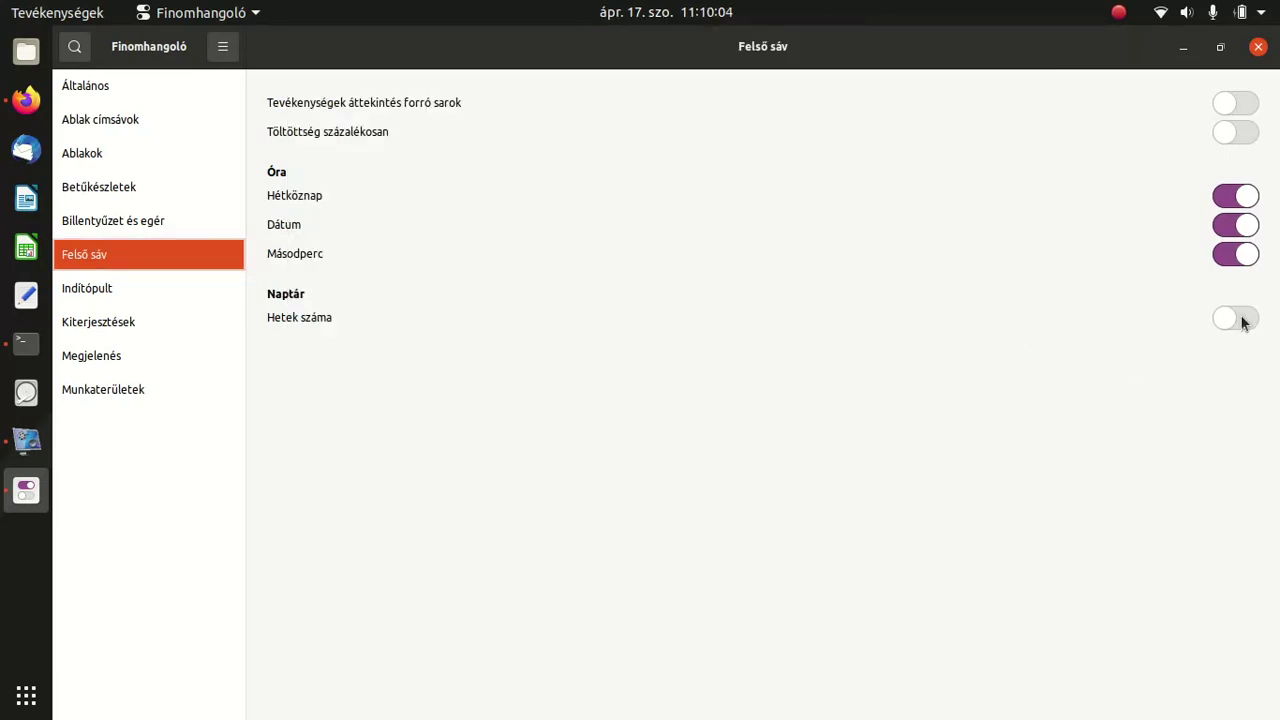
Turn on Hetek száma for the calendar and check the week numbers in the top bar calendar.
click(1240, 318)
click(660, 22)
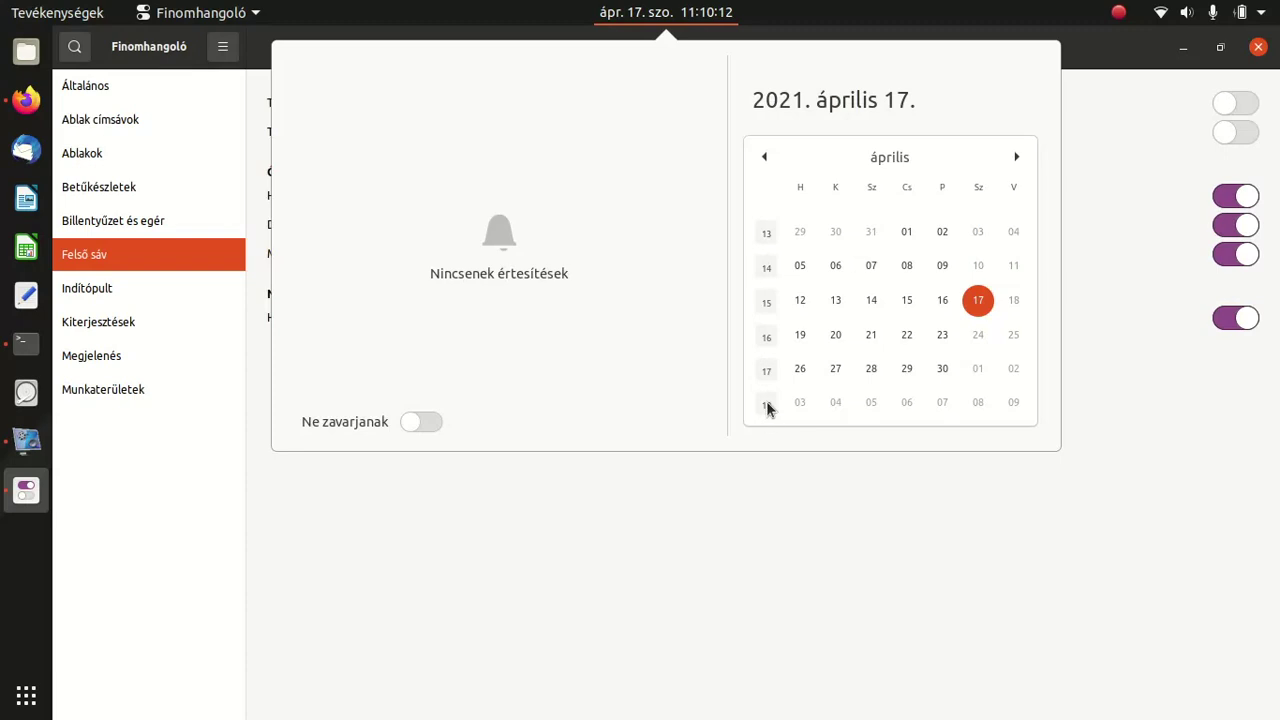
click(705, 23)
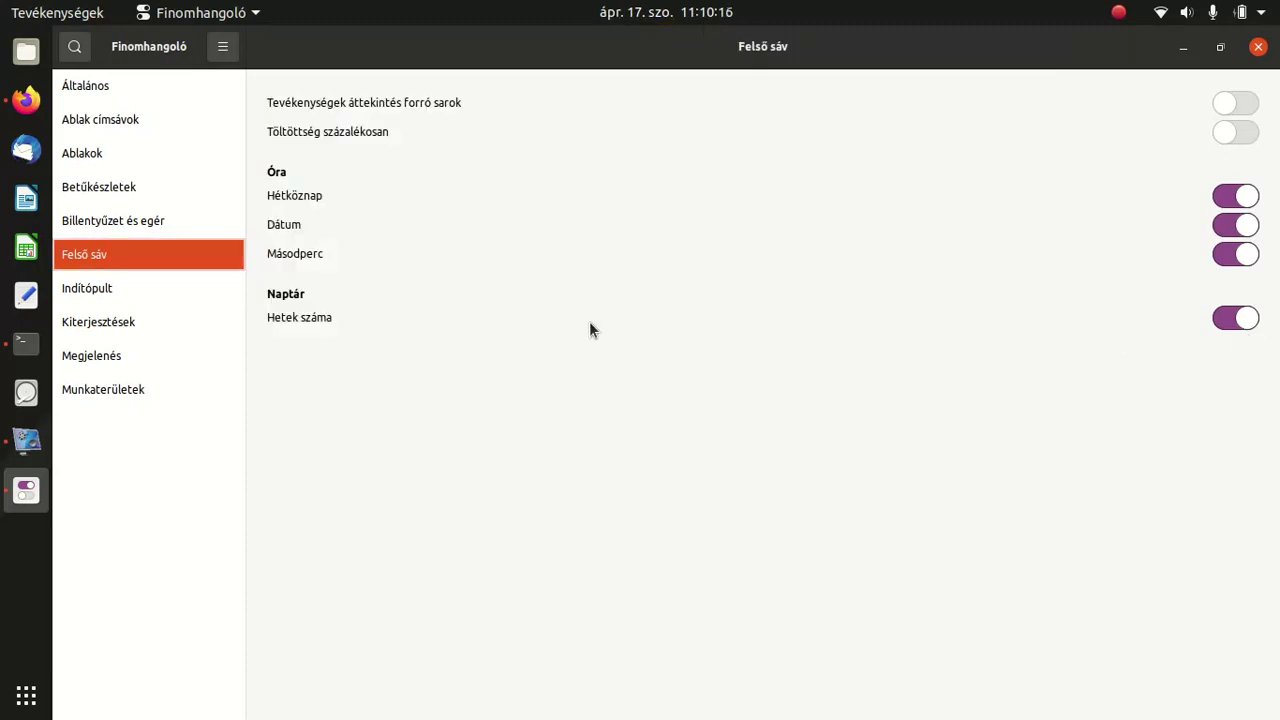
Look over the Indítópult and Kiterjesztések settings and the overview of all installed applications.
click(132, 288)
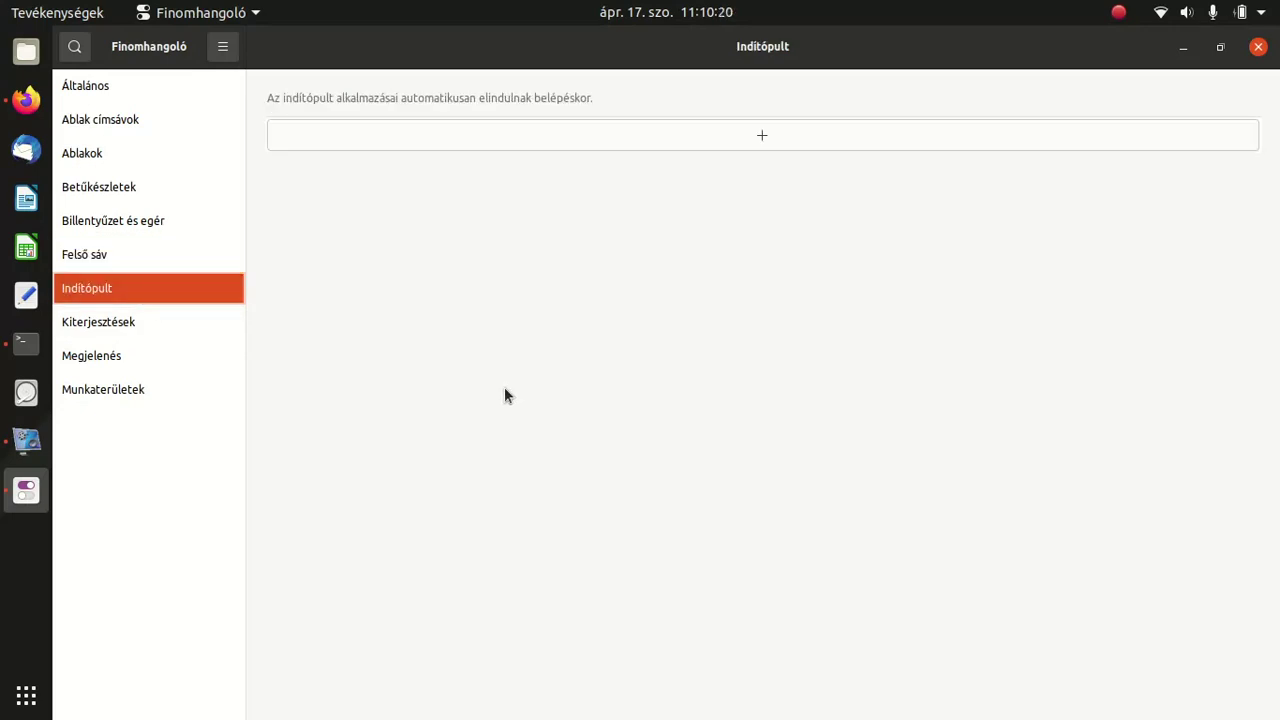
click(109, 323)
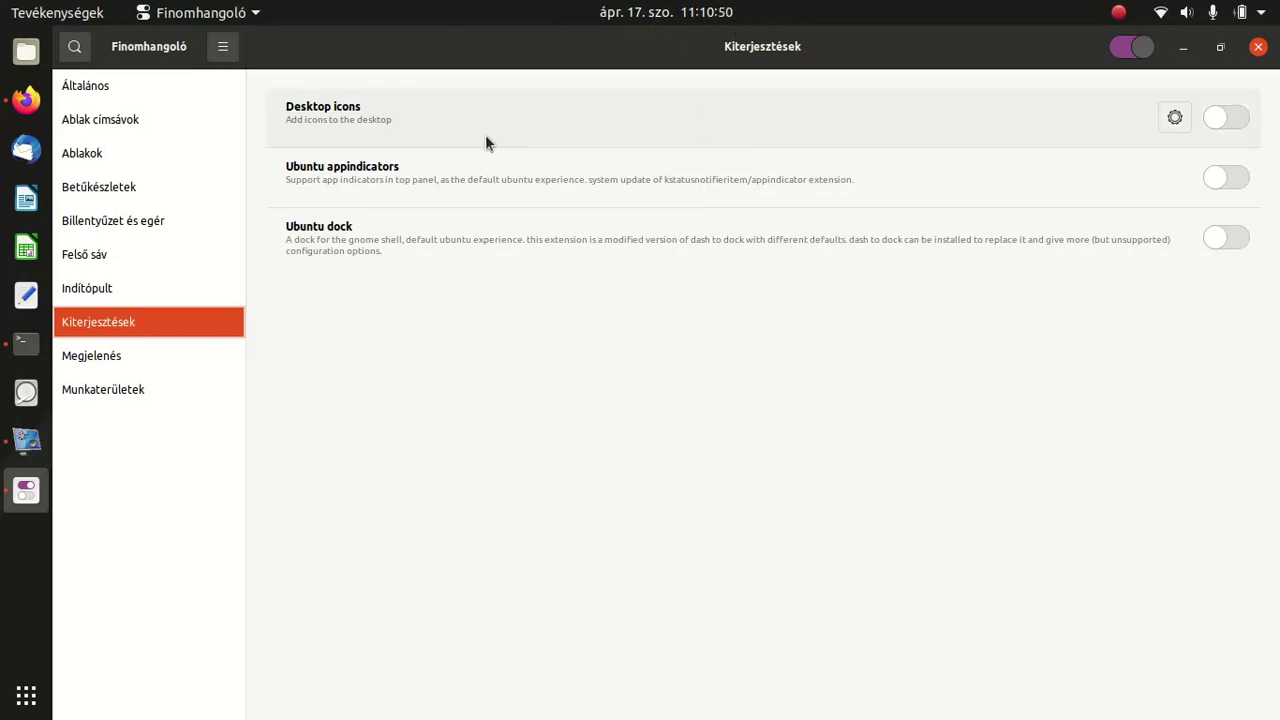
click(26, 695)
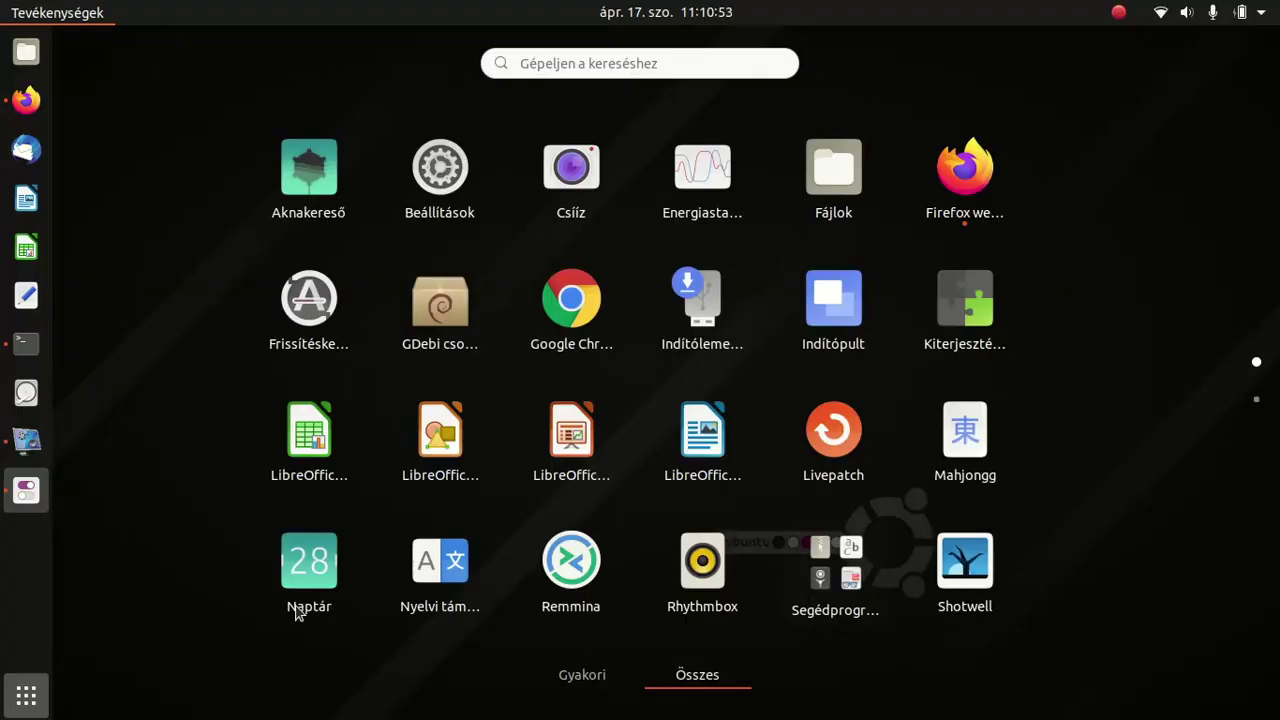
click(26, 695)
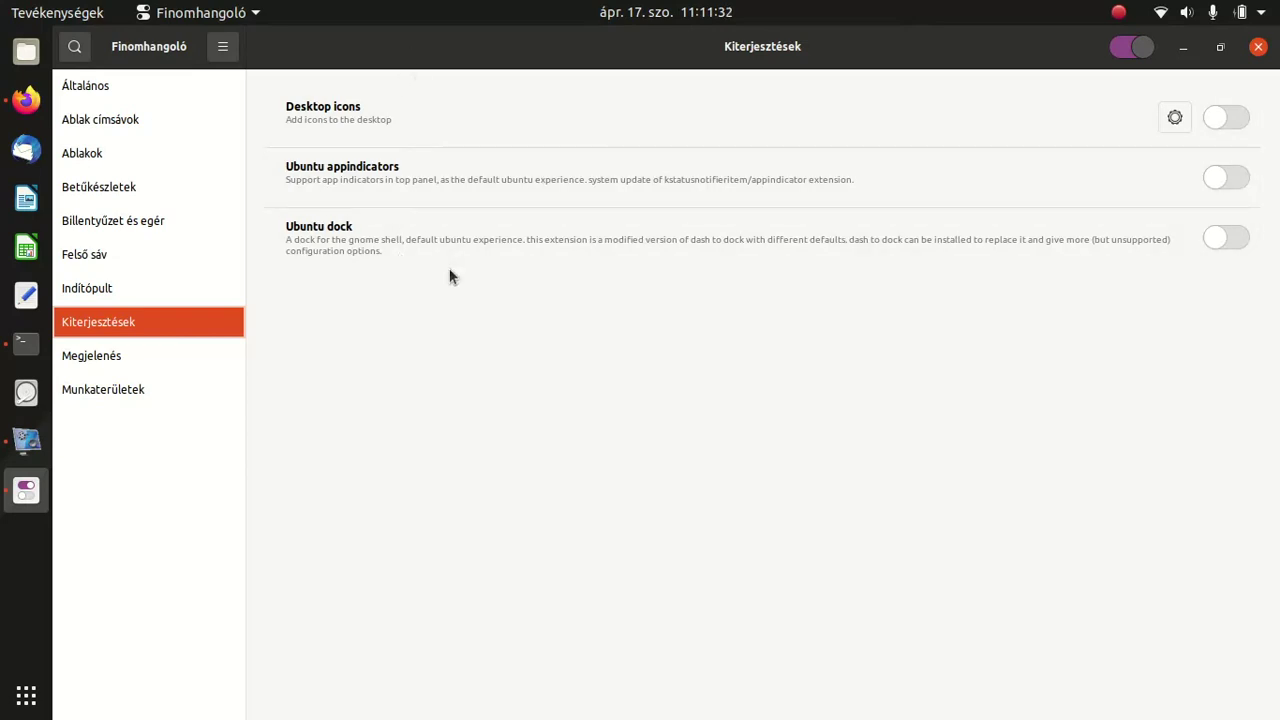
In Kiterjesztések, turn on the Desktop icons extension and reveal the desktop to check its icons.
click(1236, 124)
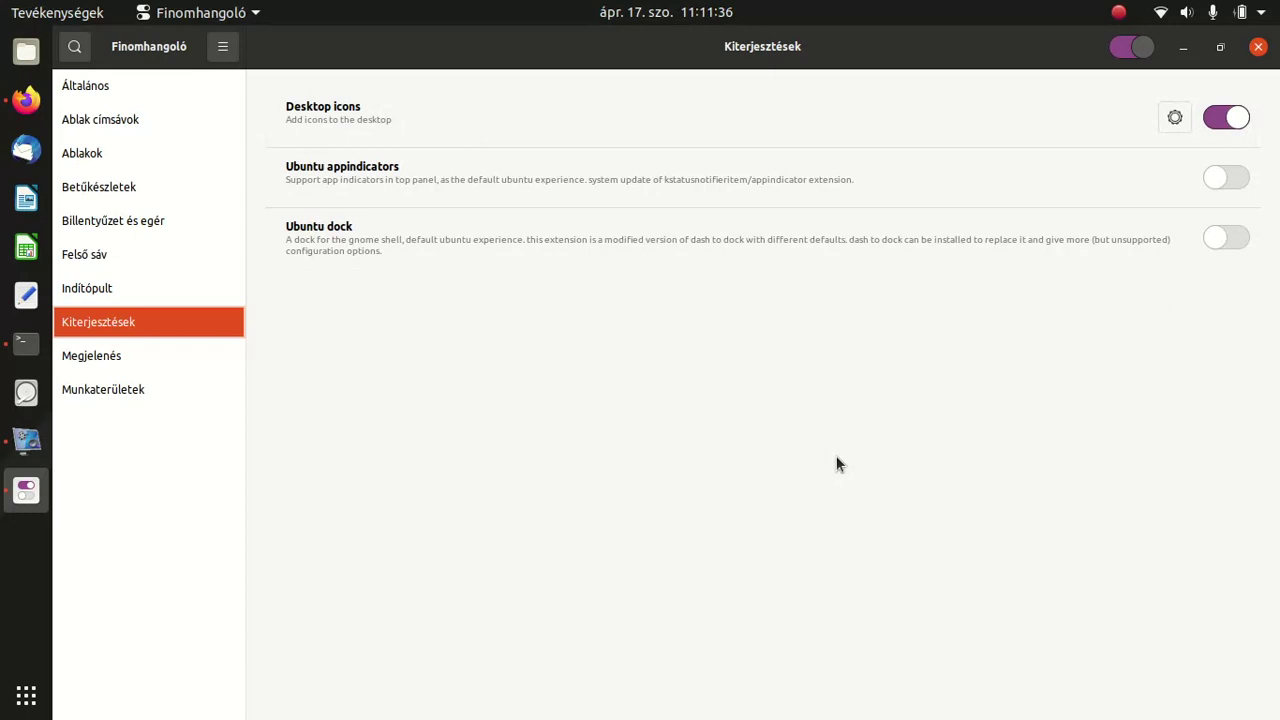
click(1183, 50)
click(1183, 50)
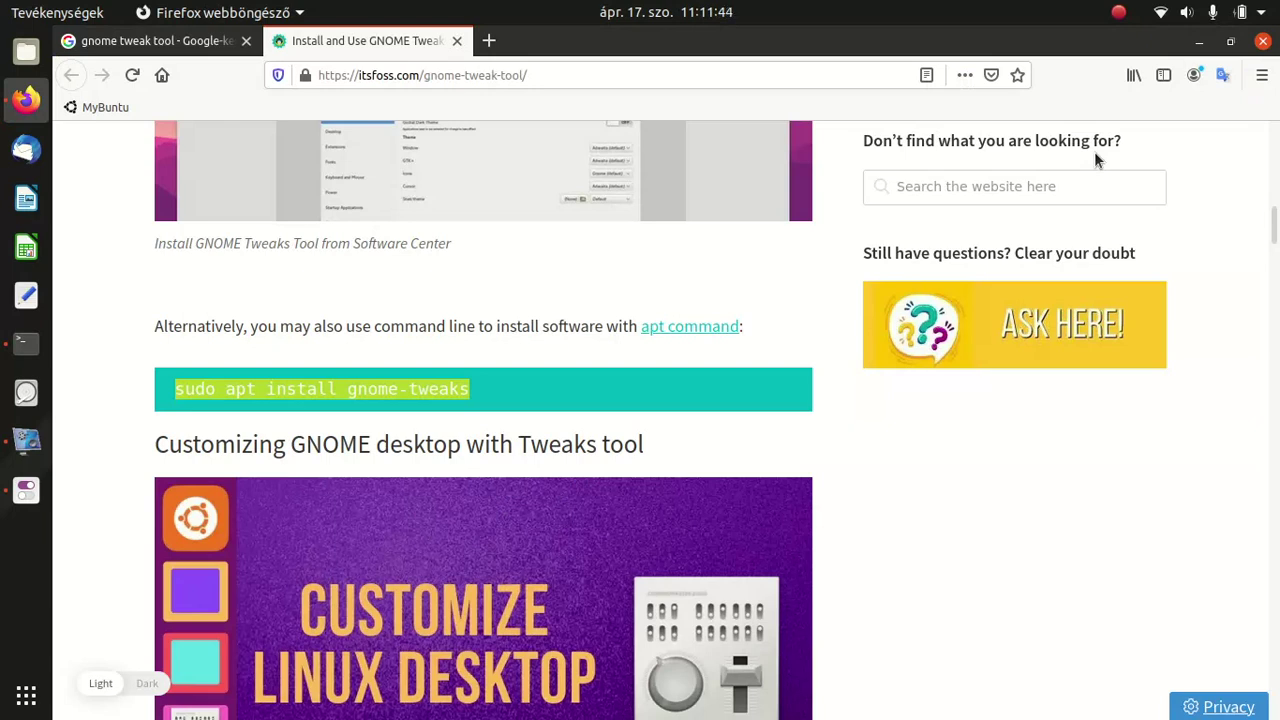
key(super+h)
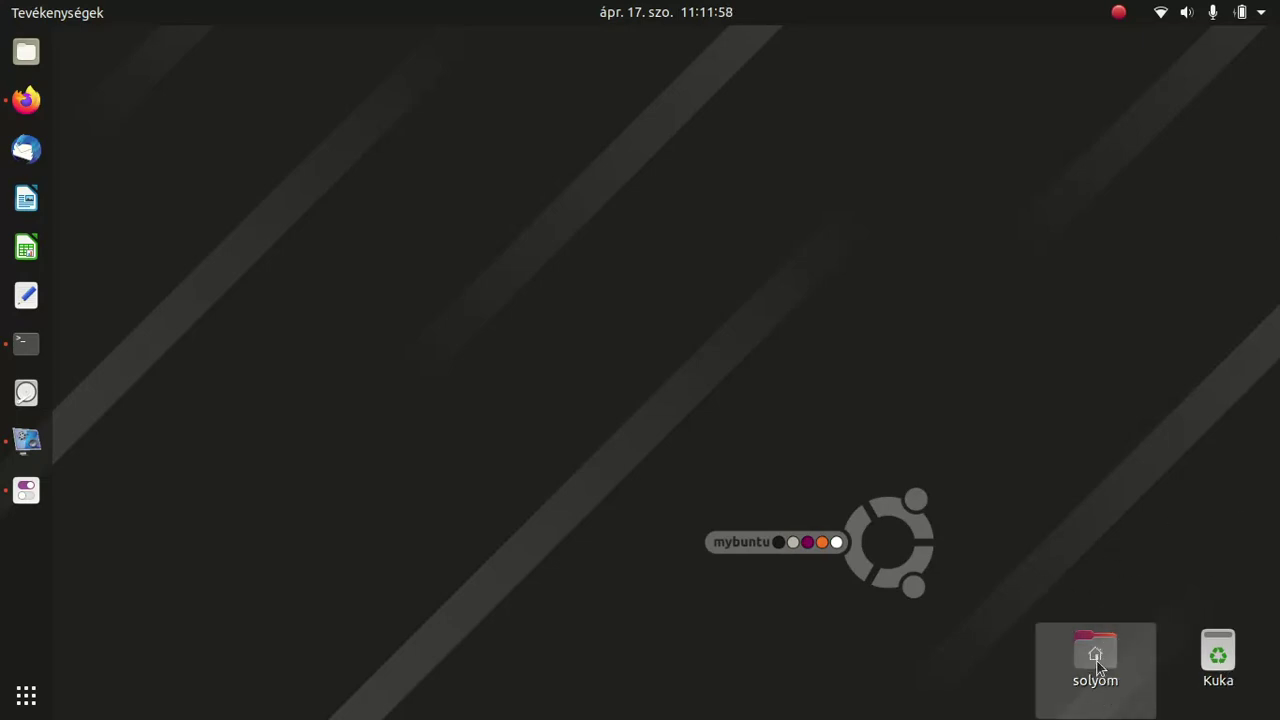
In the Desktop icons extension's options, turn off A személyes mappa megjelenítése az asztalon and check the desktop.
click(26, 490)
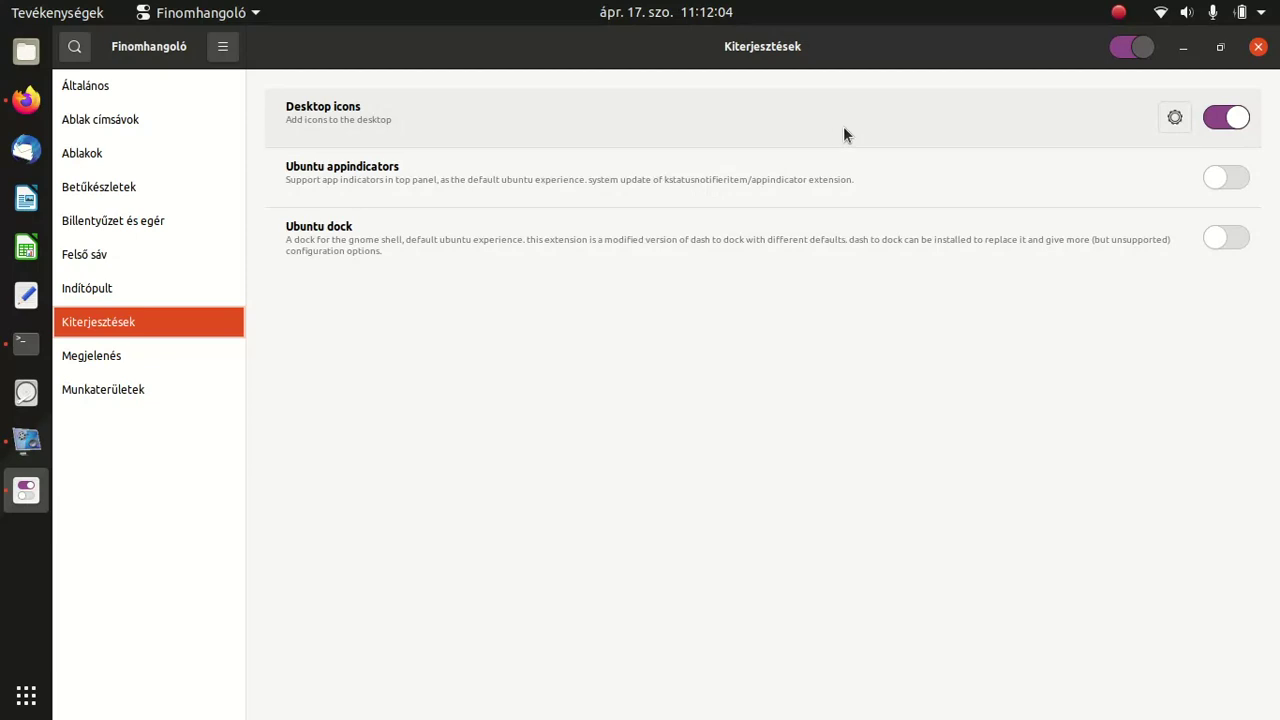
click(1175, 117)
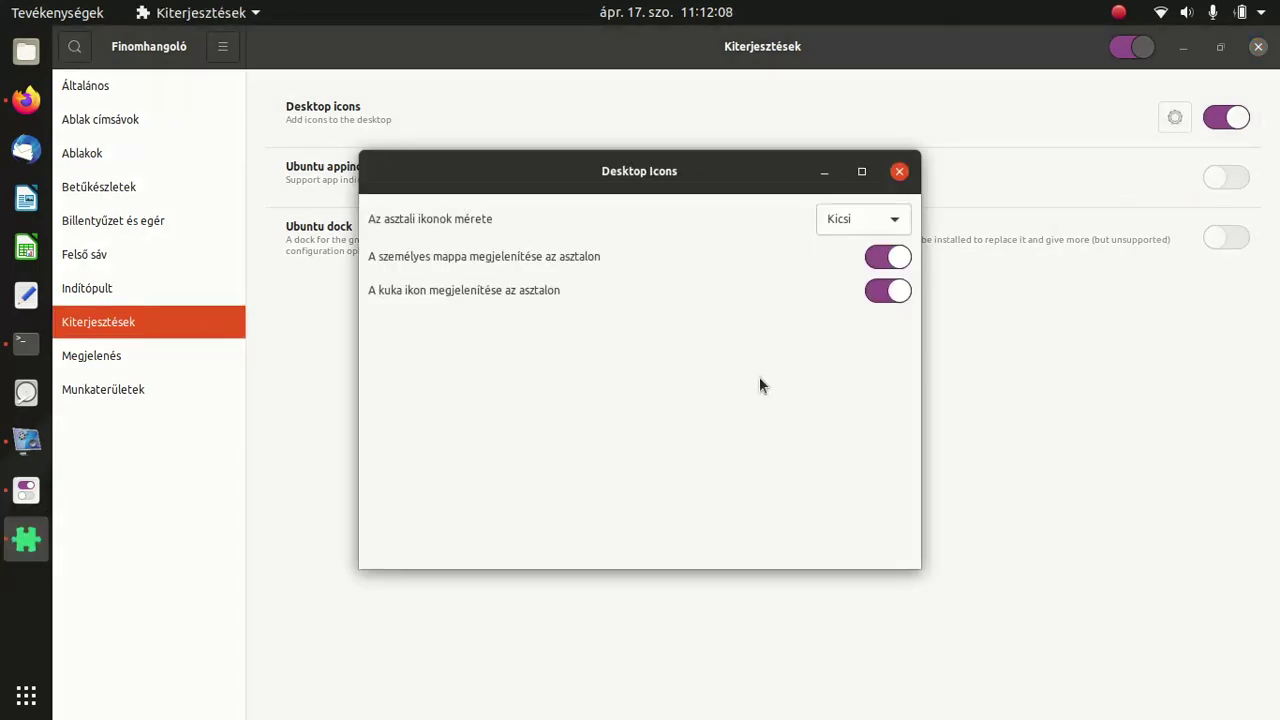
click(881, 259)
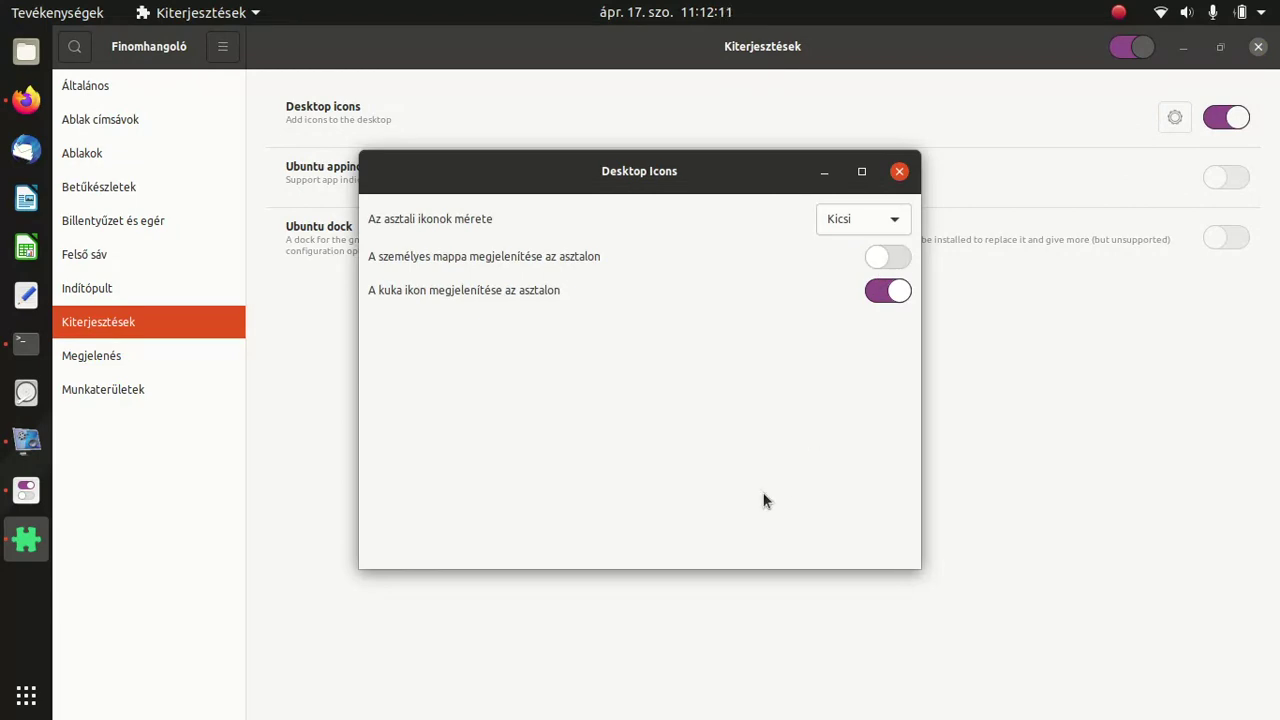
click(899, 171)
click(1180, 47)
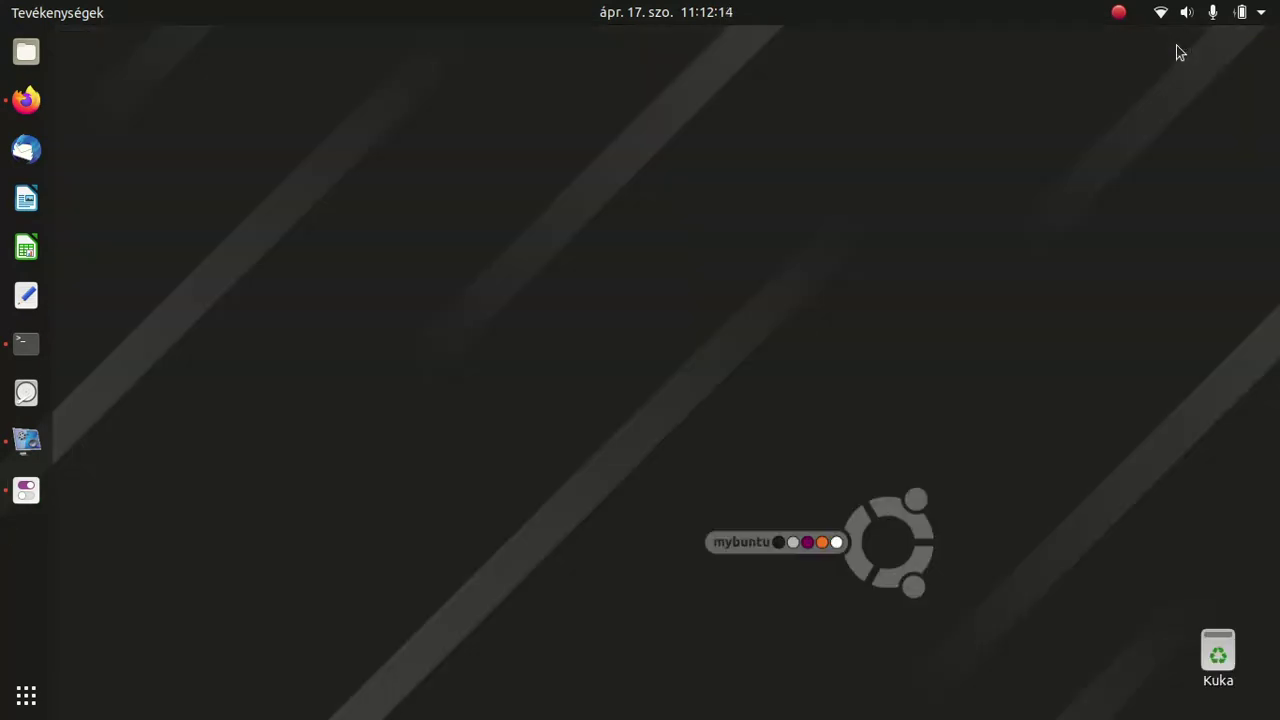
View the home folder in Files, close it, and switch back to Finomhangoló.
click(30, 56)
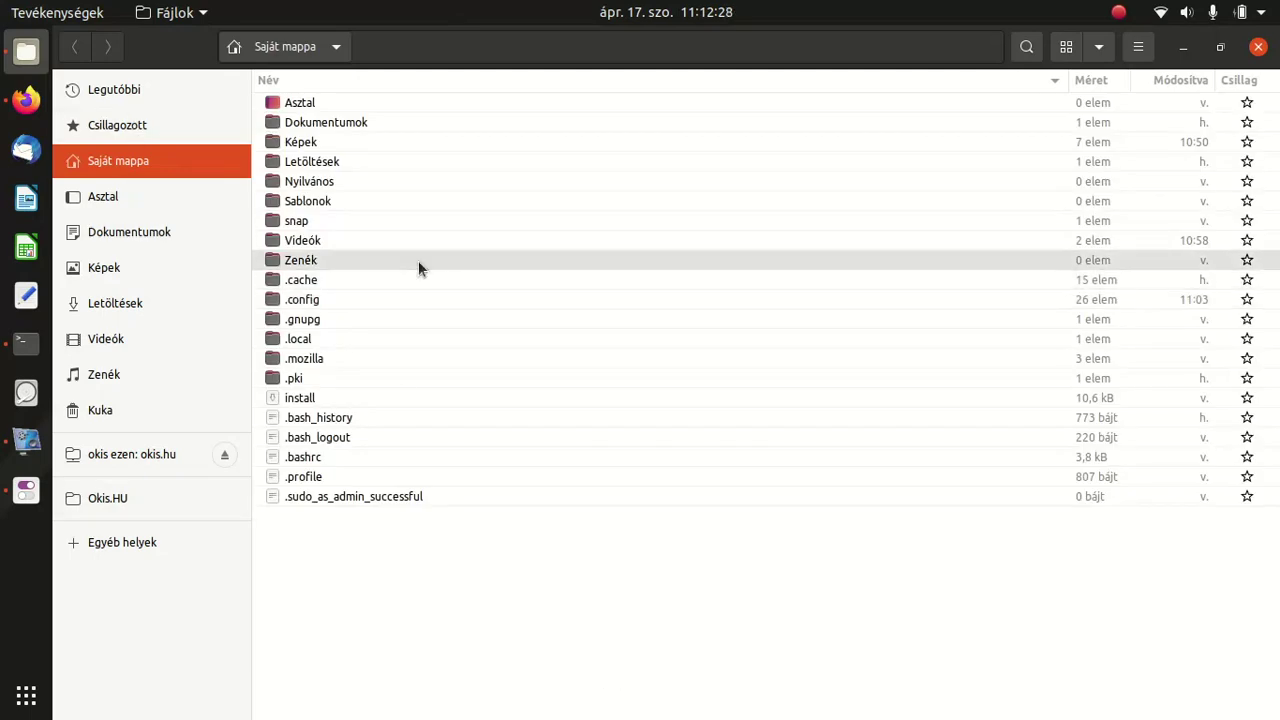
click(1252, 47)
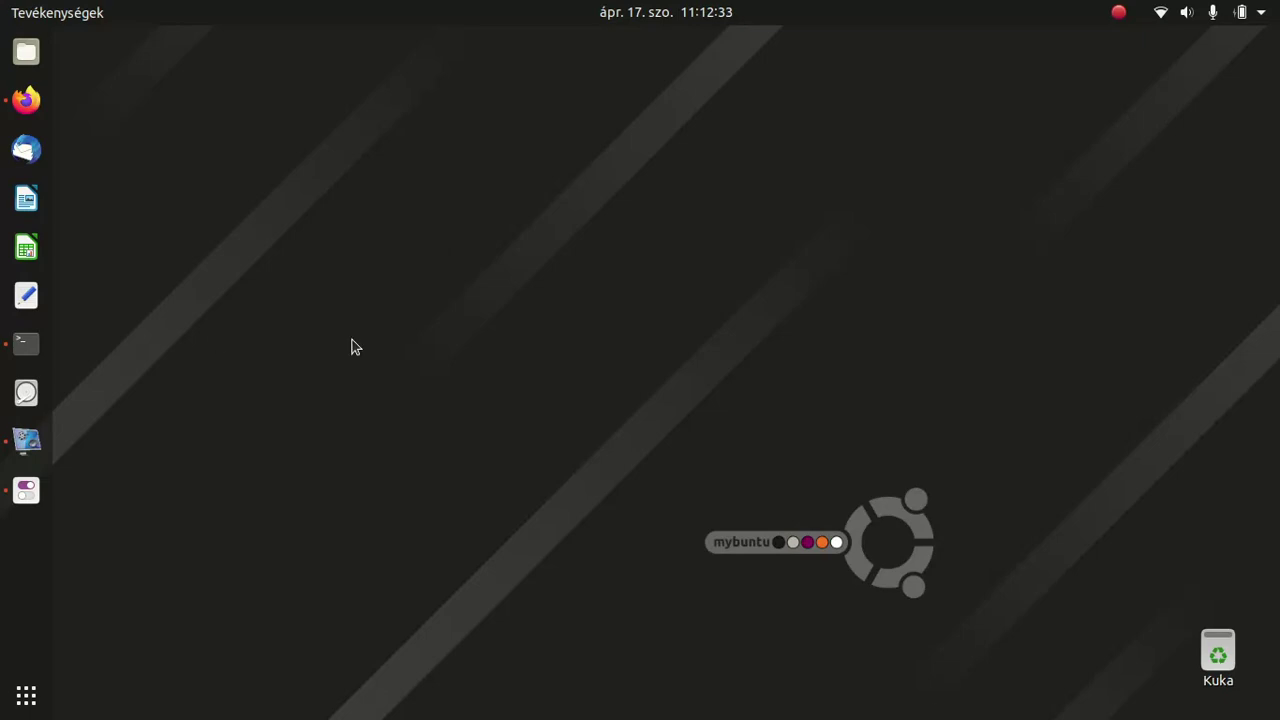
click(26, 490)
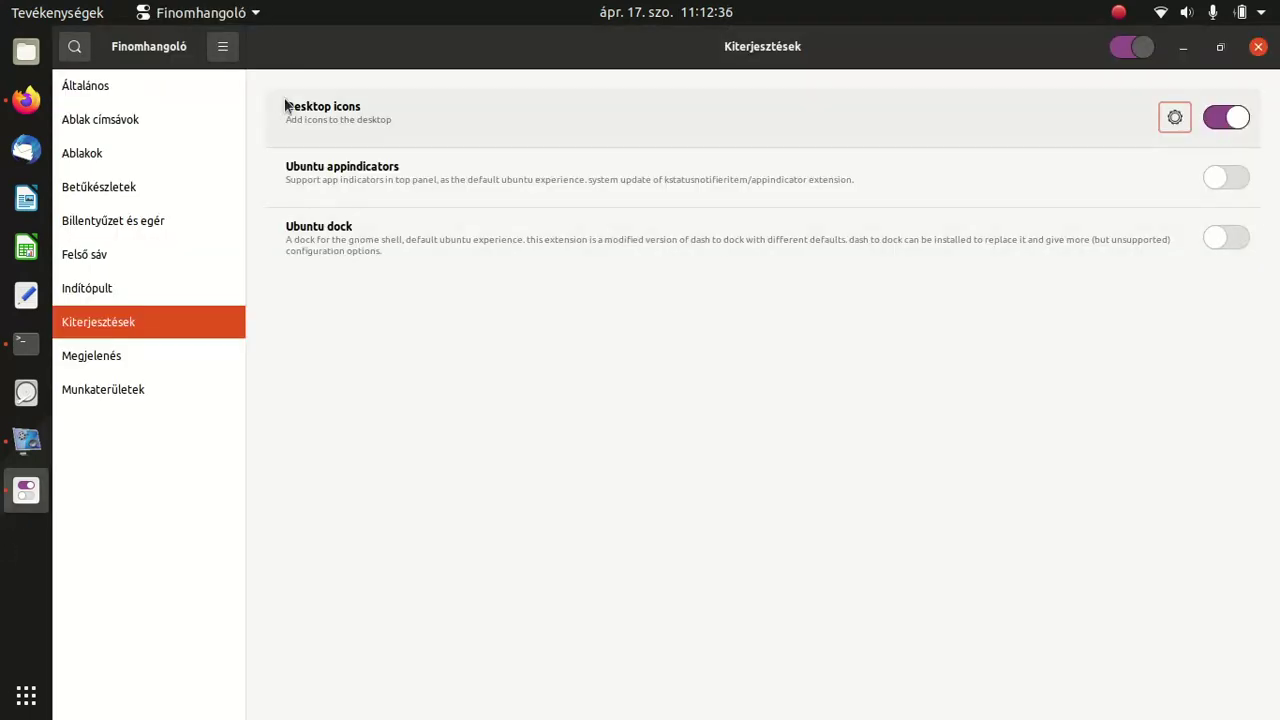
Try switching the Ubuntu appindicators and Ubuntu dock extensions on, and turn both off again.
click(1232, 183)
click(1236, 236)
click(1226, 240)
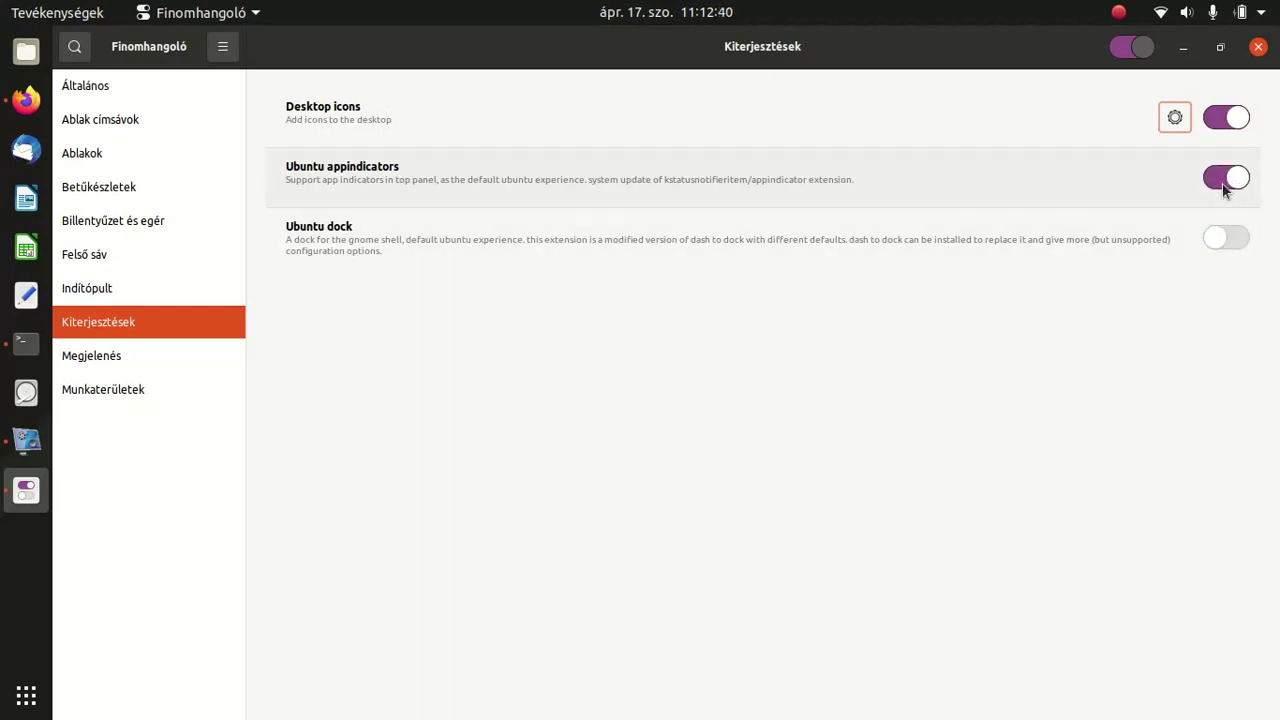
click(1224, 186)
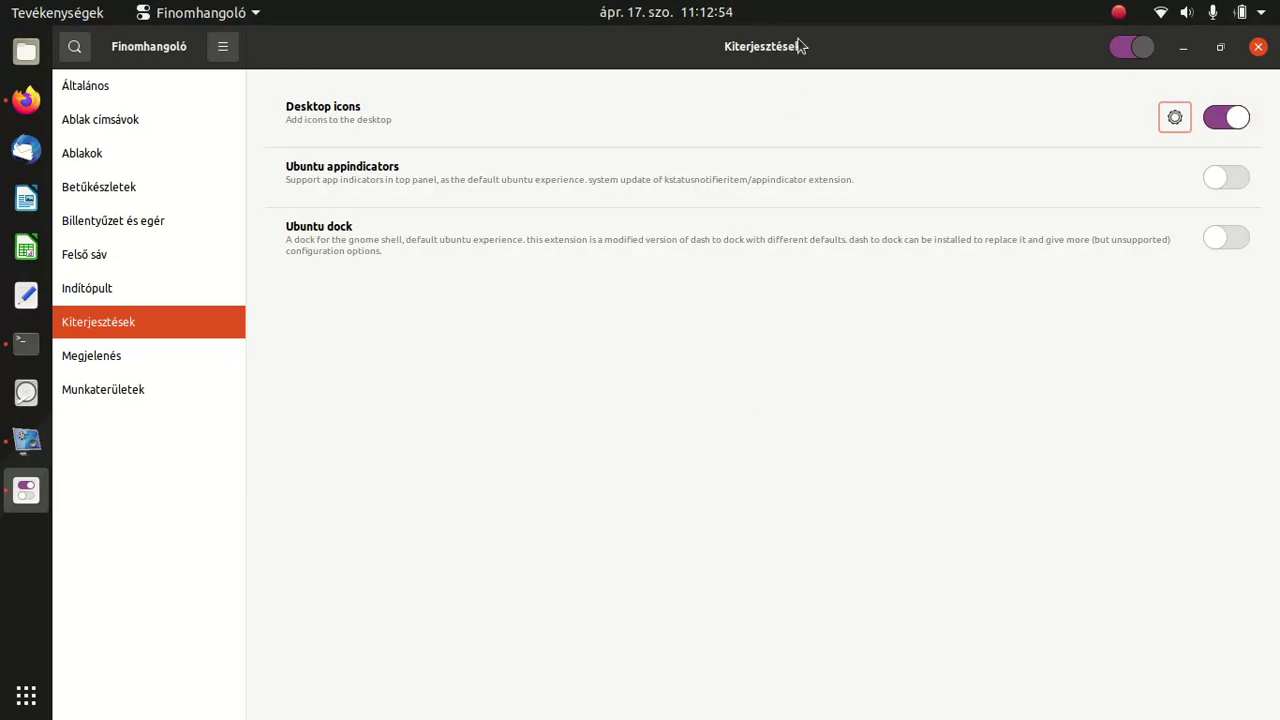
In the Megjelenés settings, set the Alkalmazások theme to Adwaita-dark.
click(113, 356)
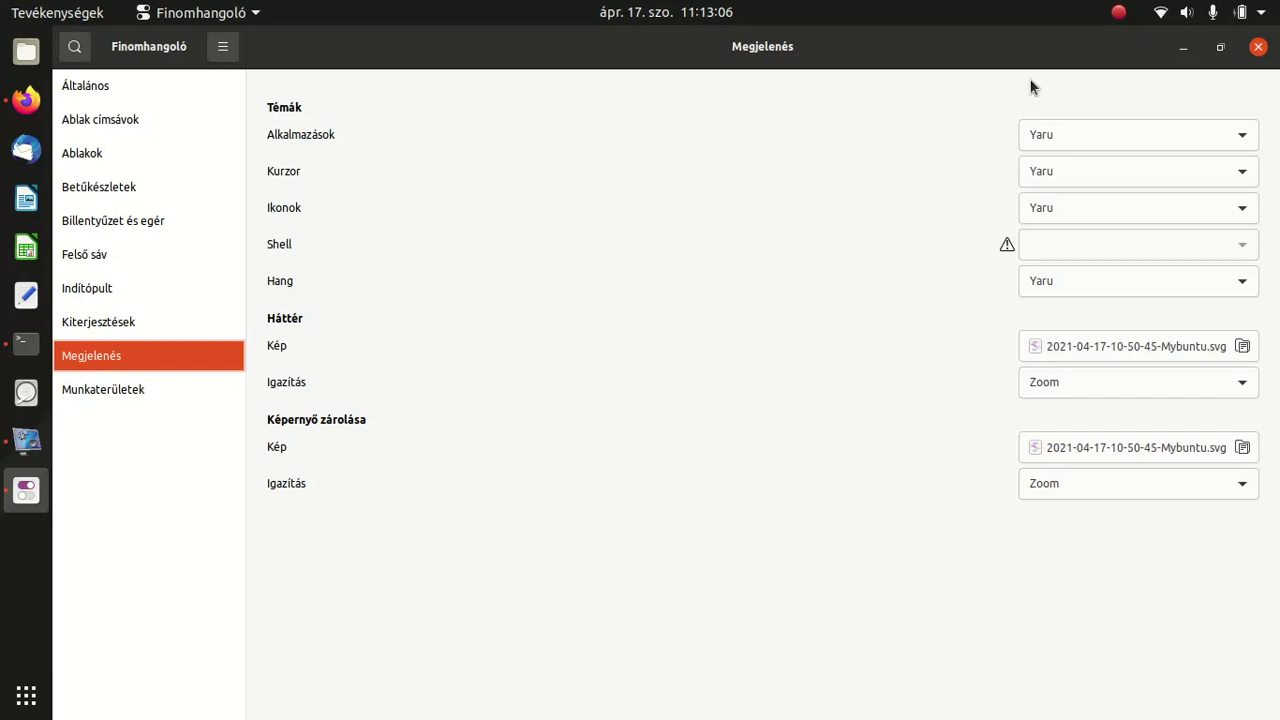
click(1137, 137)
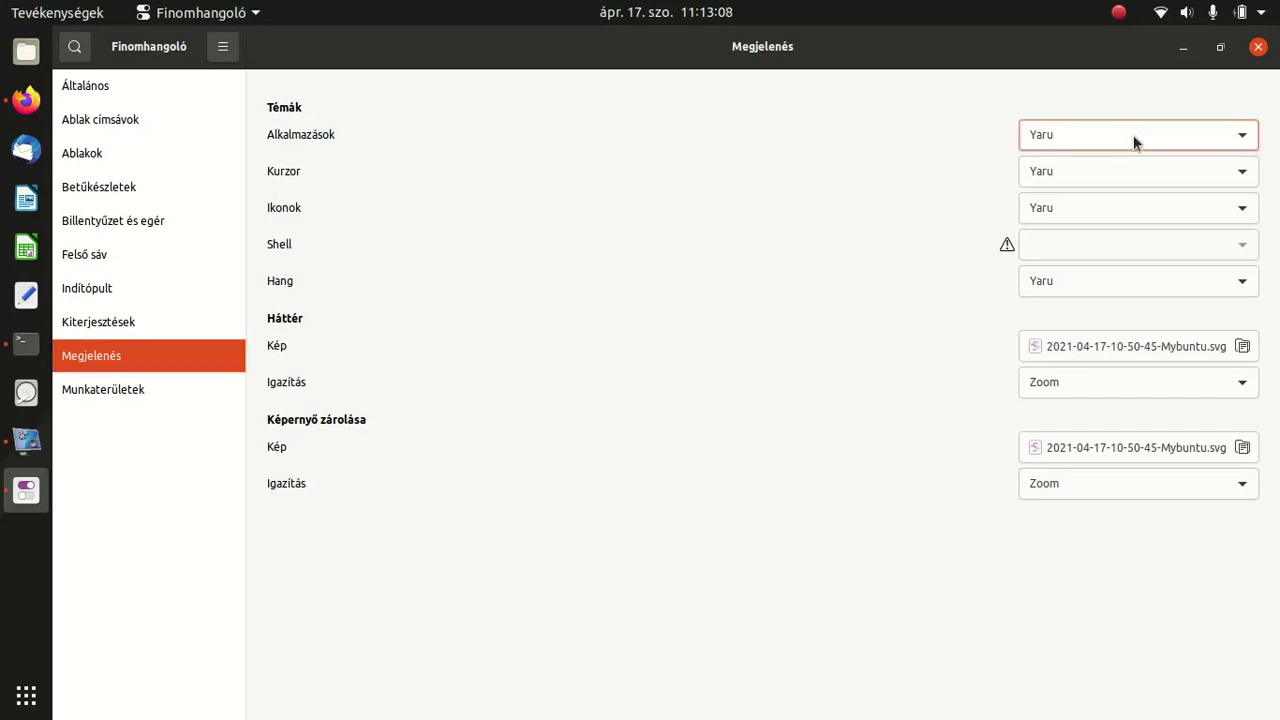
click(1131, 136)
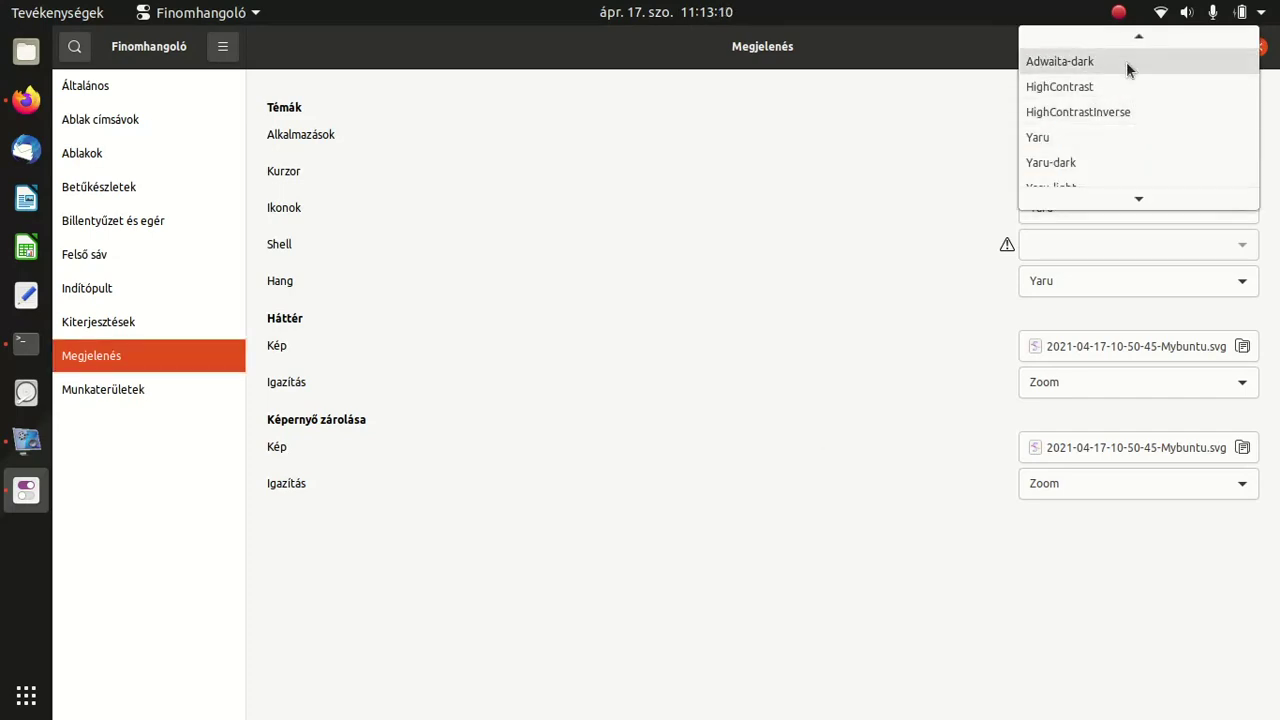
scroll(1121, 118, down, 1)
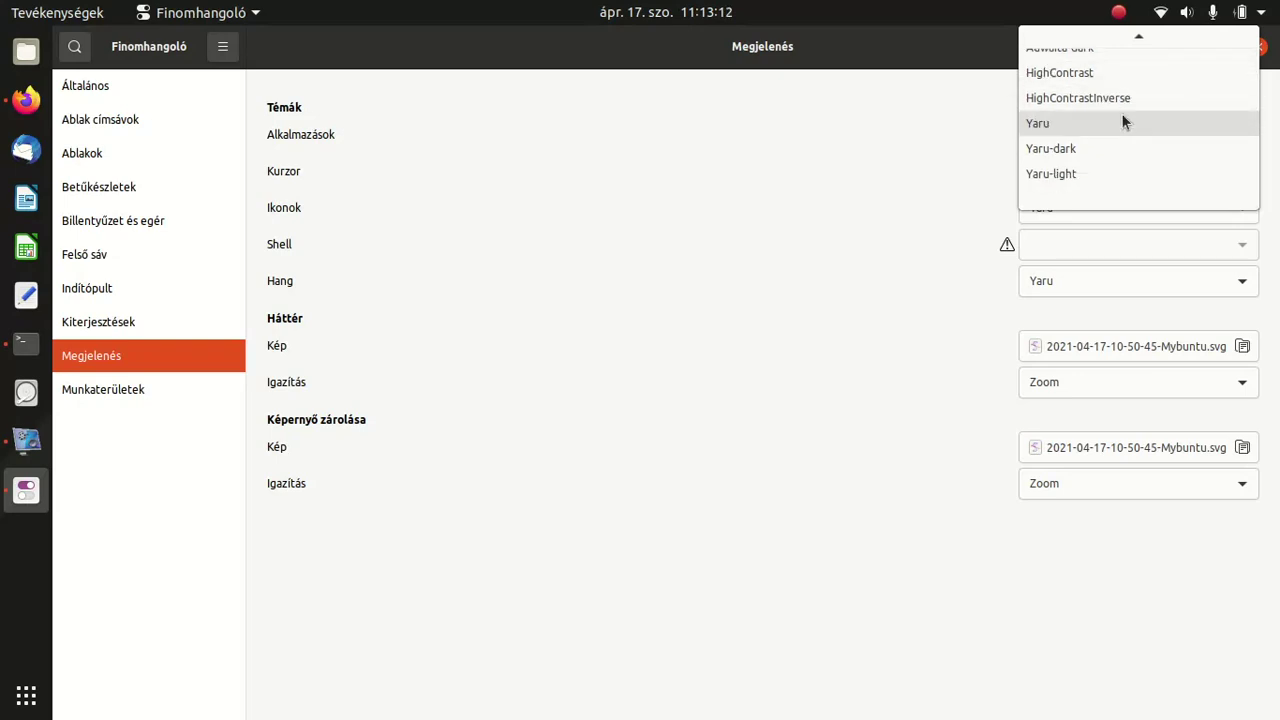
scroll(1121, 120, up, 1)
scroll(1121, 128, up, 1)
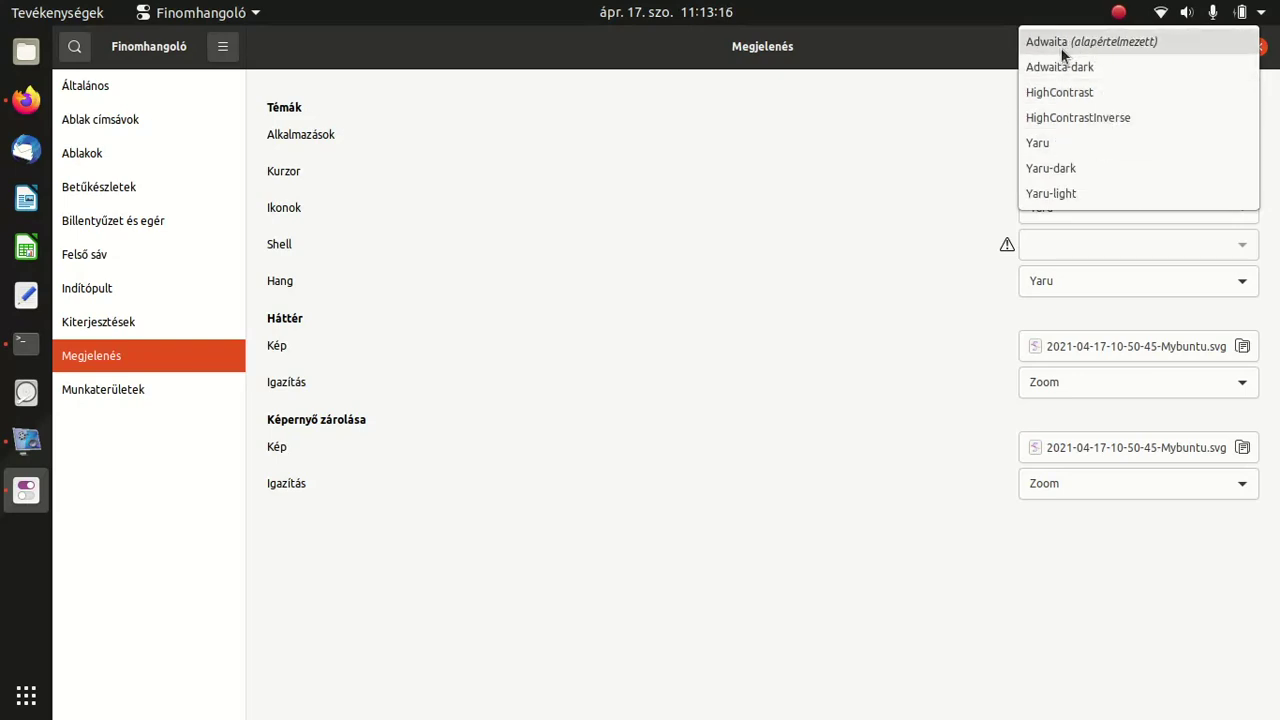
click(1121, 76)
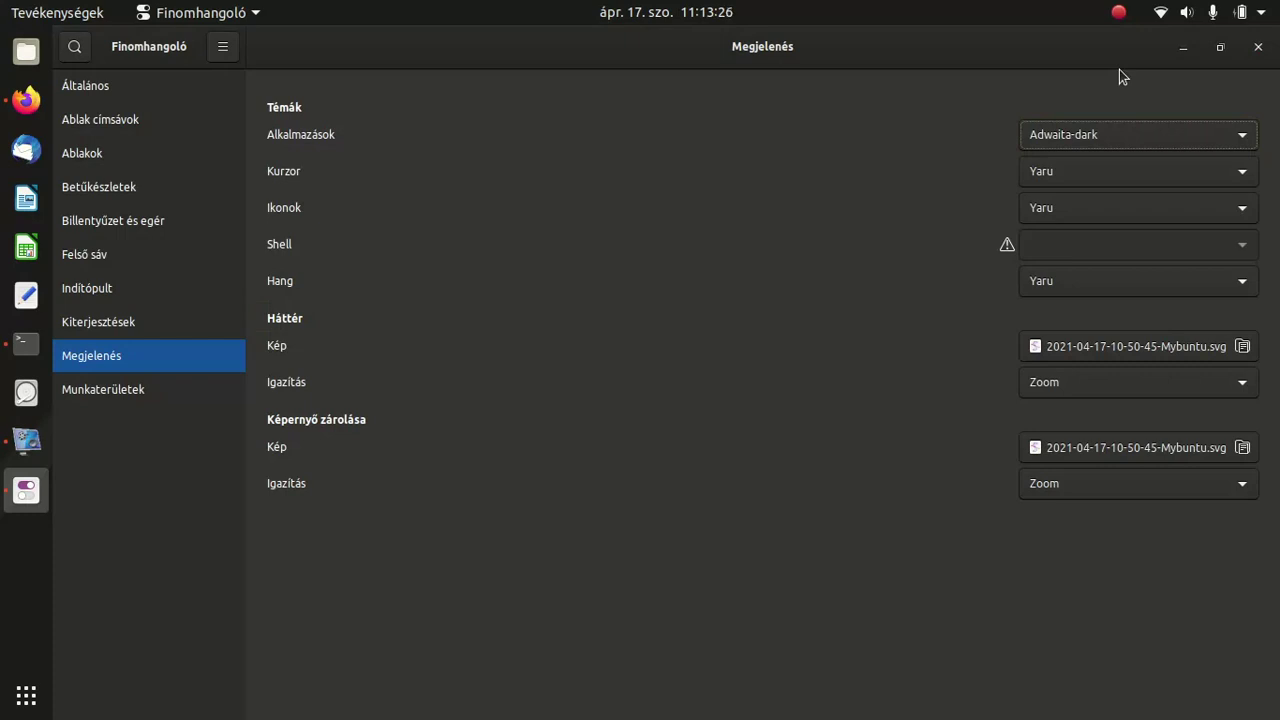
Change the Alkalmazások theme to Adwaita (alapértelmezett).
click(1162, 140)
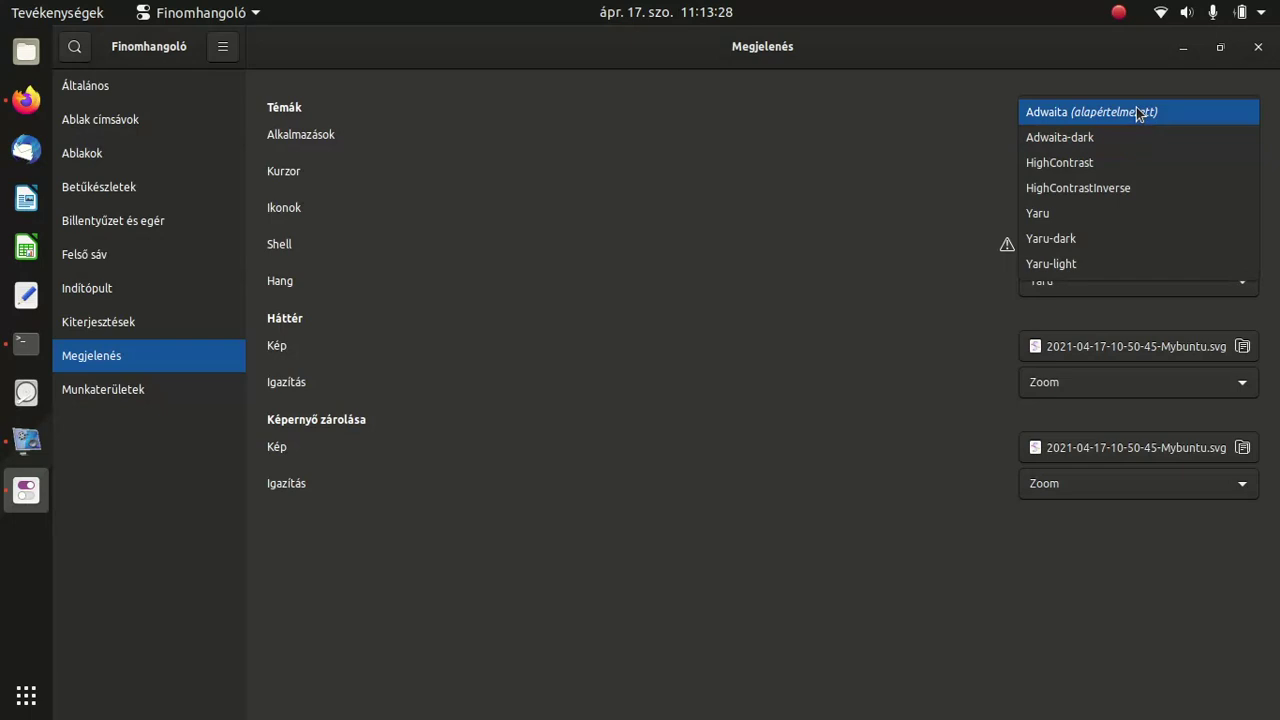
key(Escape)
key(Up)
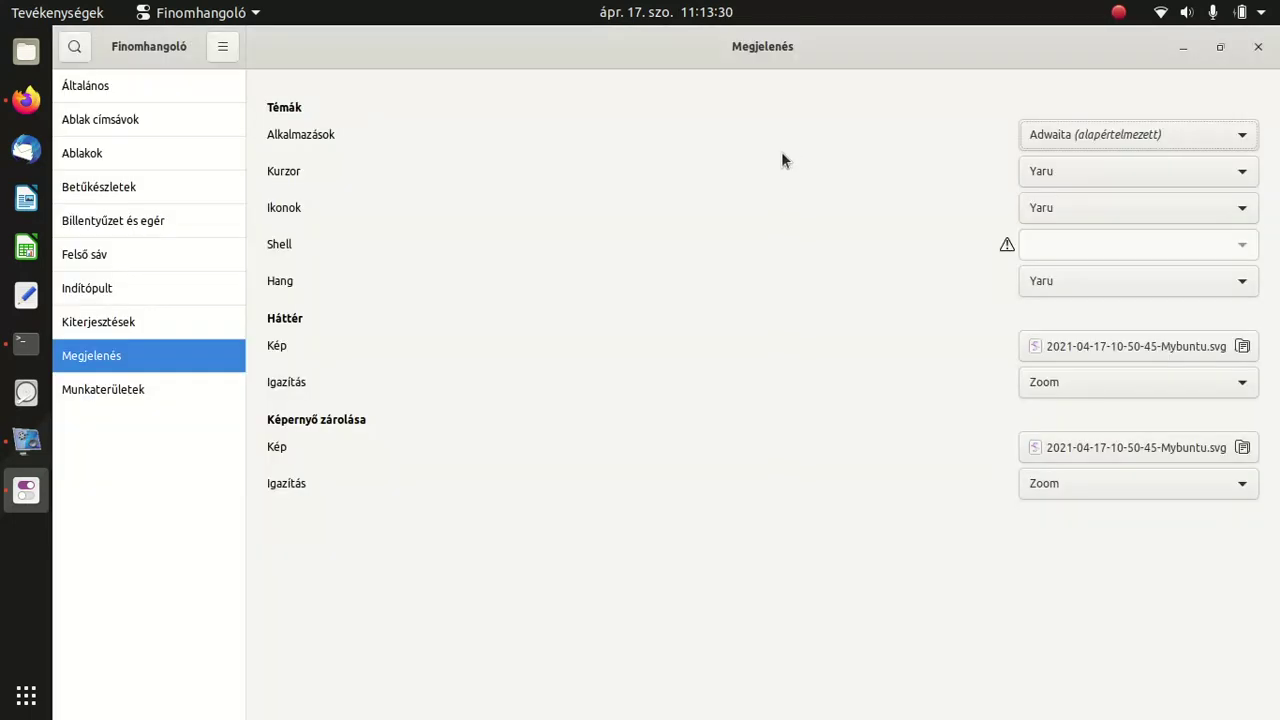
Open Beállítások in a maximized window and set the Ablak színek under Megjelenés to Sötét.
click(25, 695)
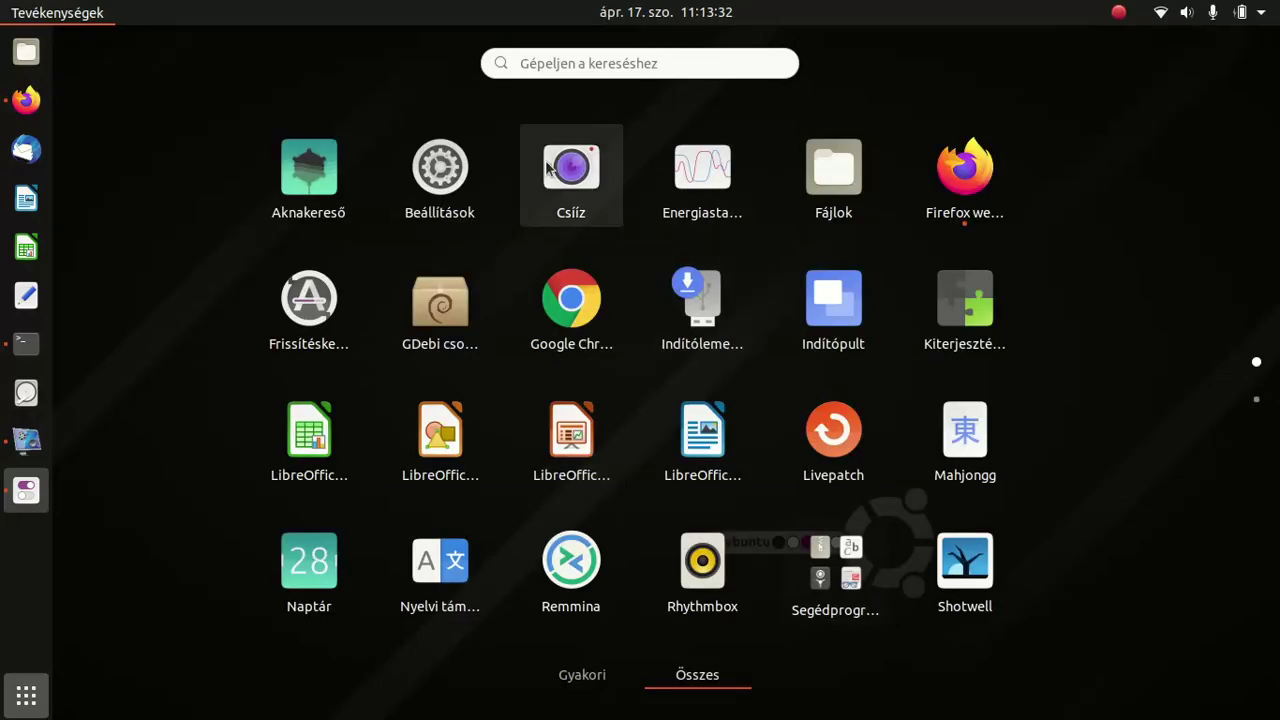
click(440, 170)
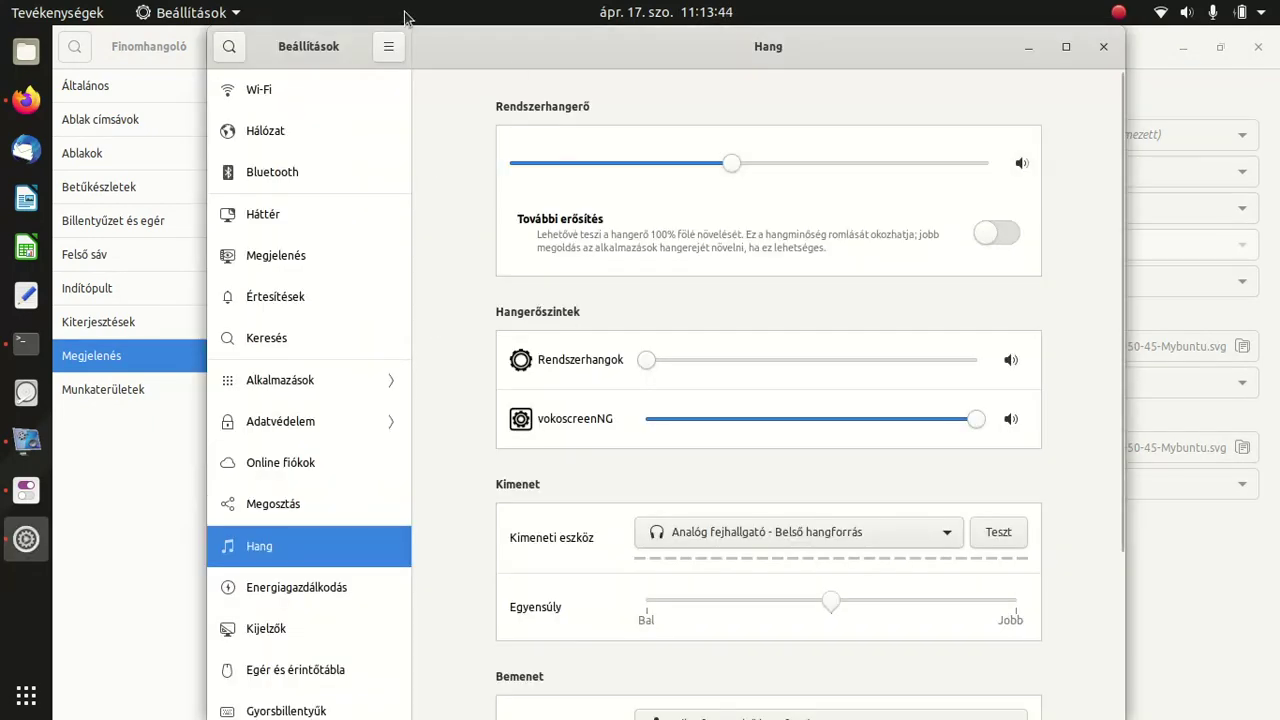
double_click(464, 46)
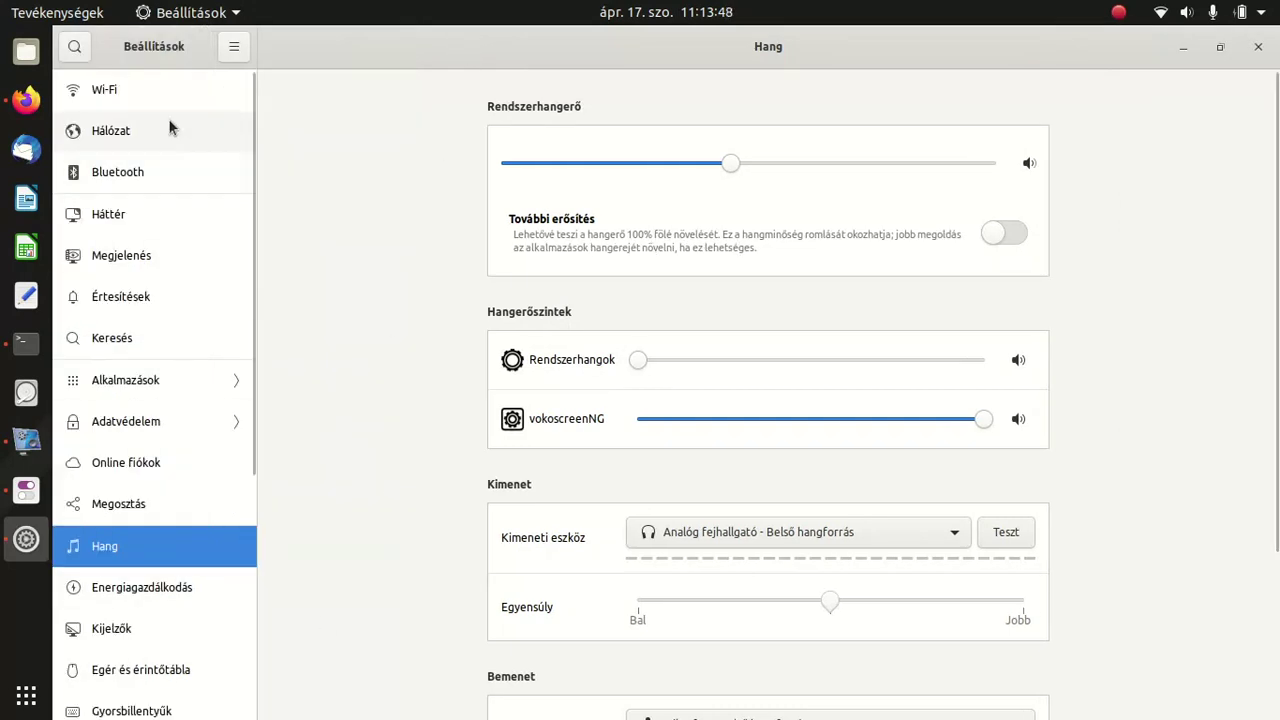
click(161, 251)
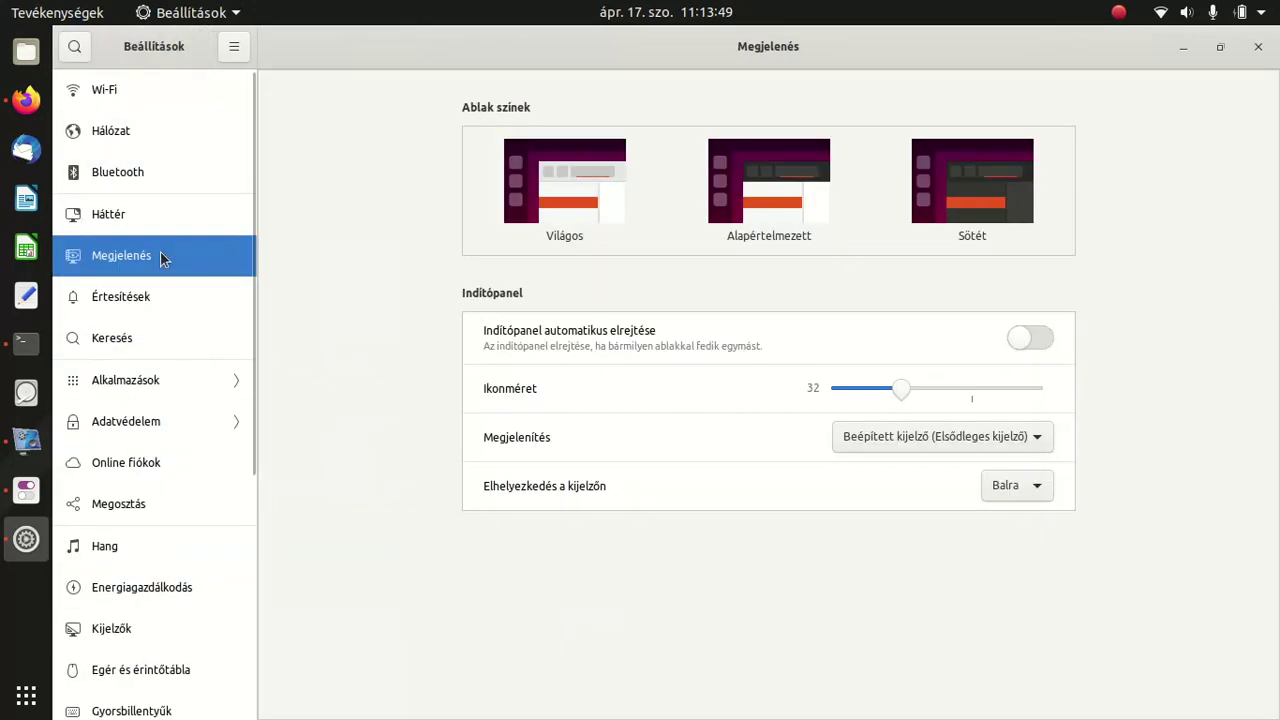
click(984, 238)
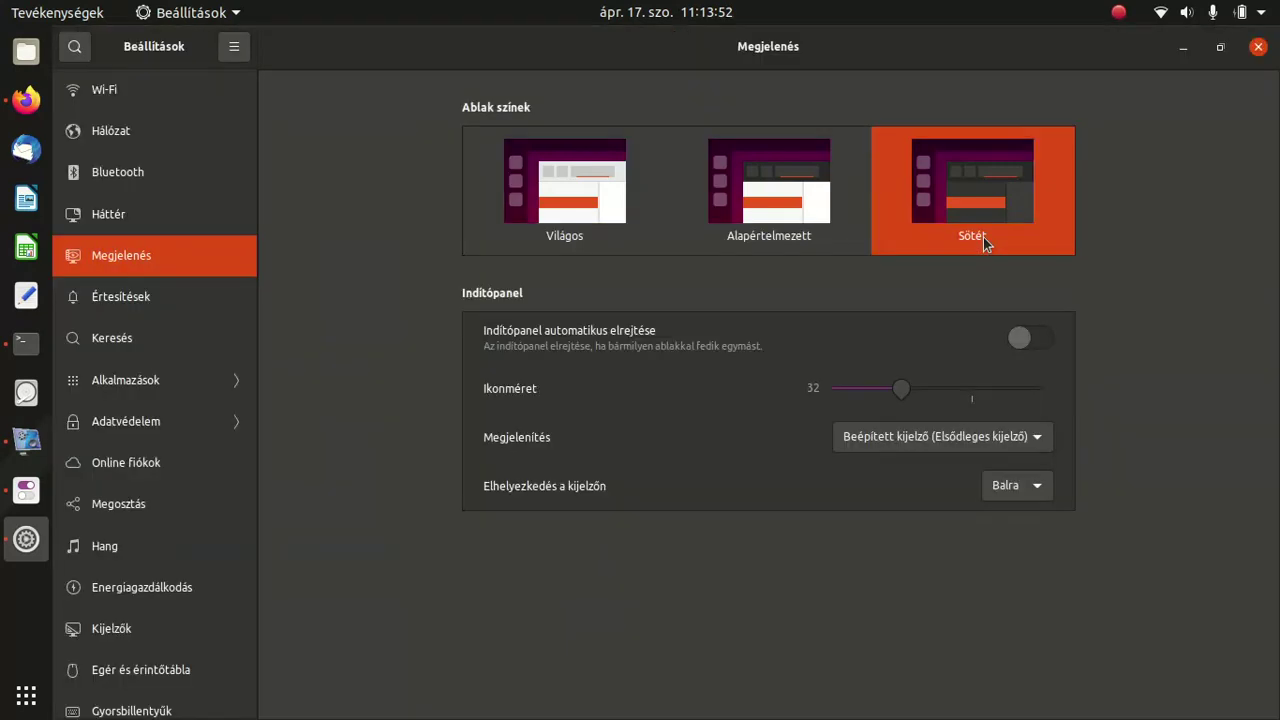
Switch to Finomhangoló and check the selected Alkalmazások theme against the list of available themes.
click(24, 500)
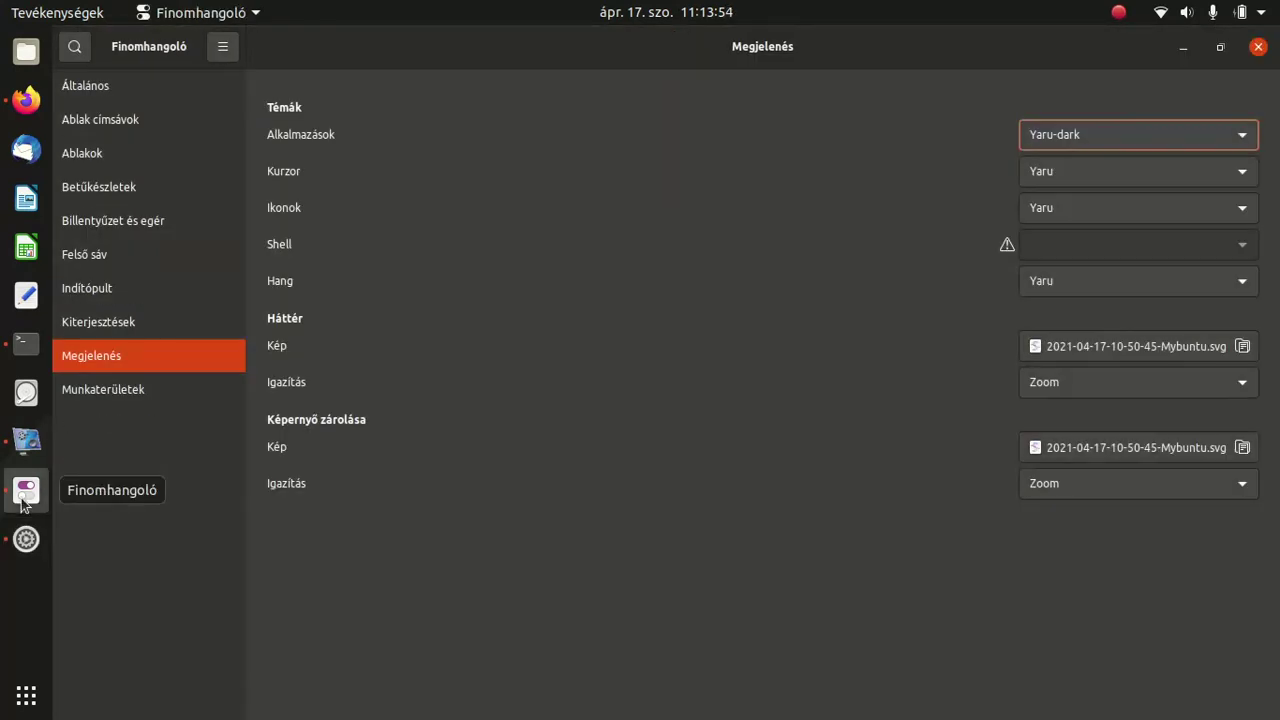
click(1086, 147)
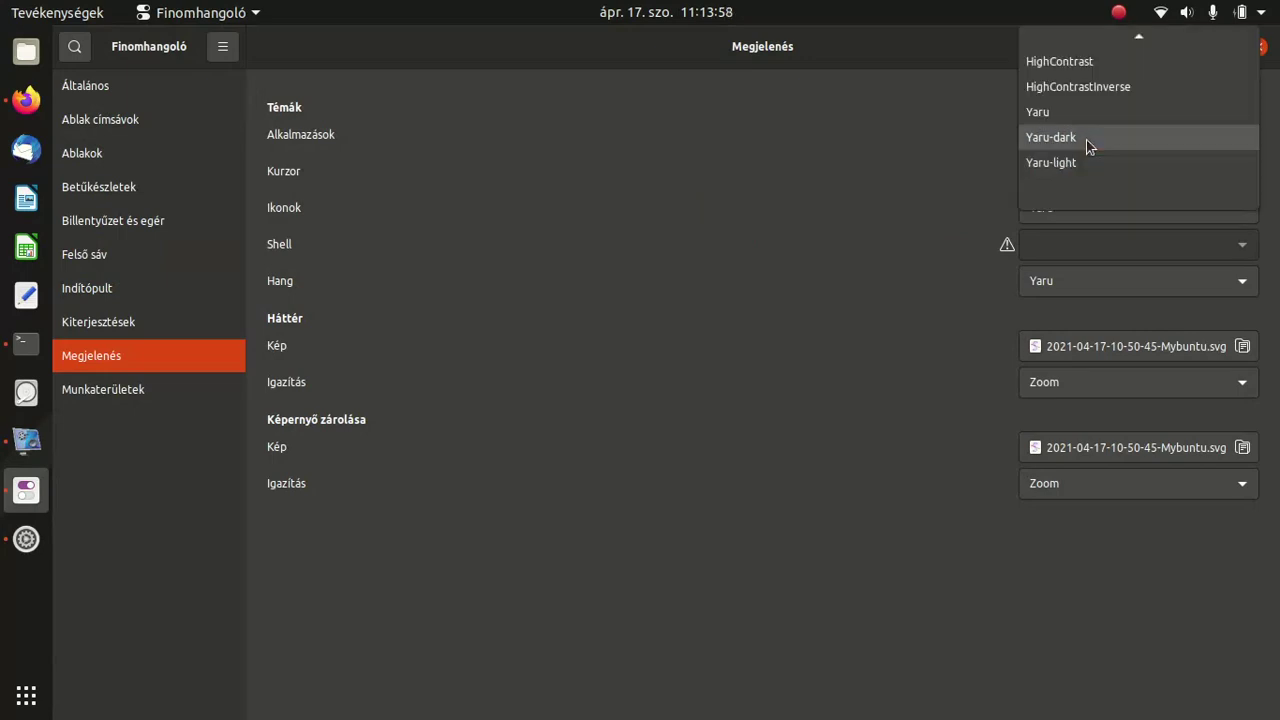
scroll(1097, 118, up, 2)
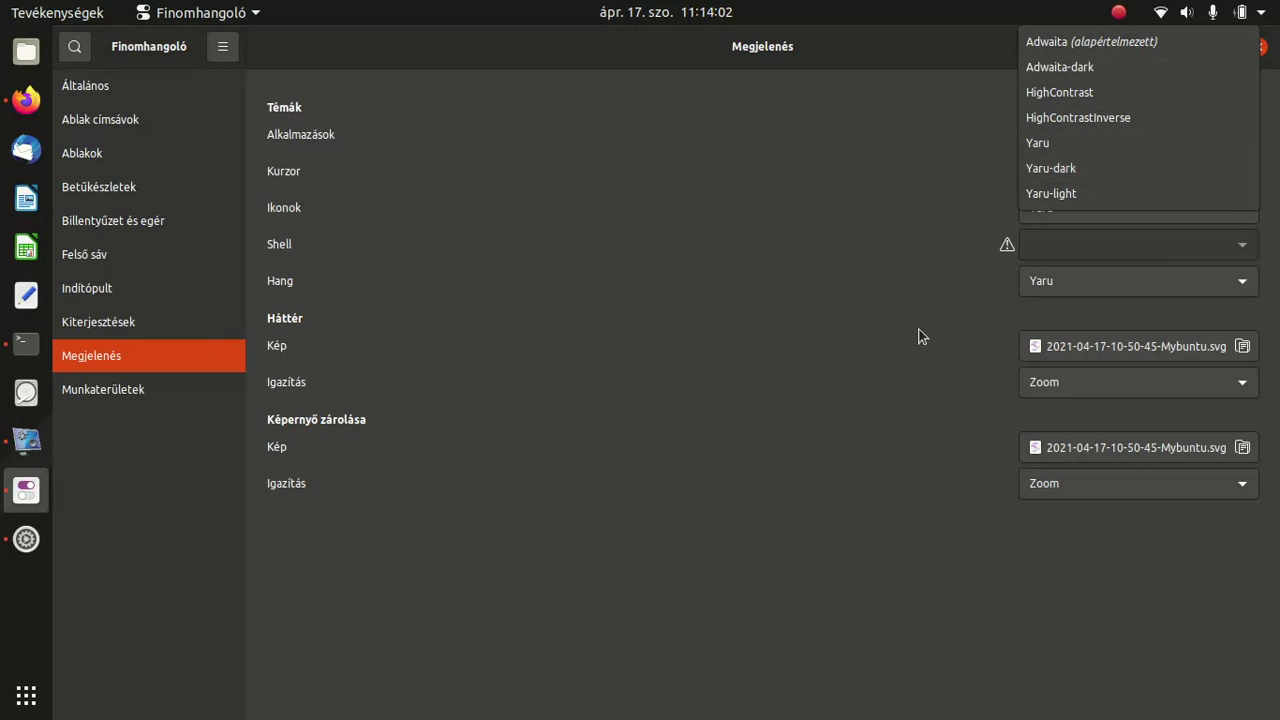
click(24, 545)
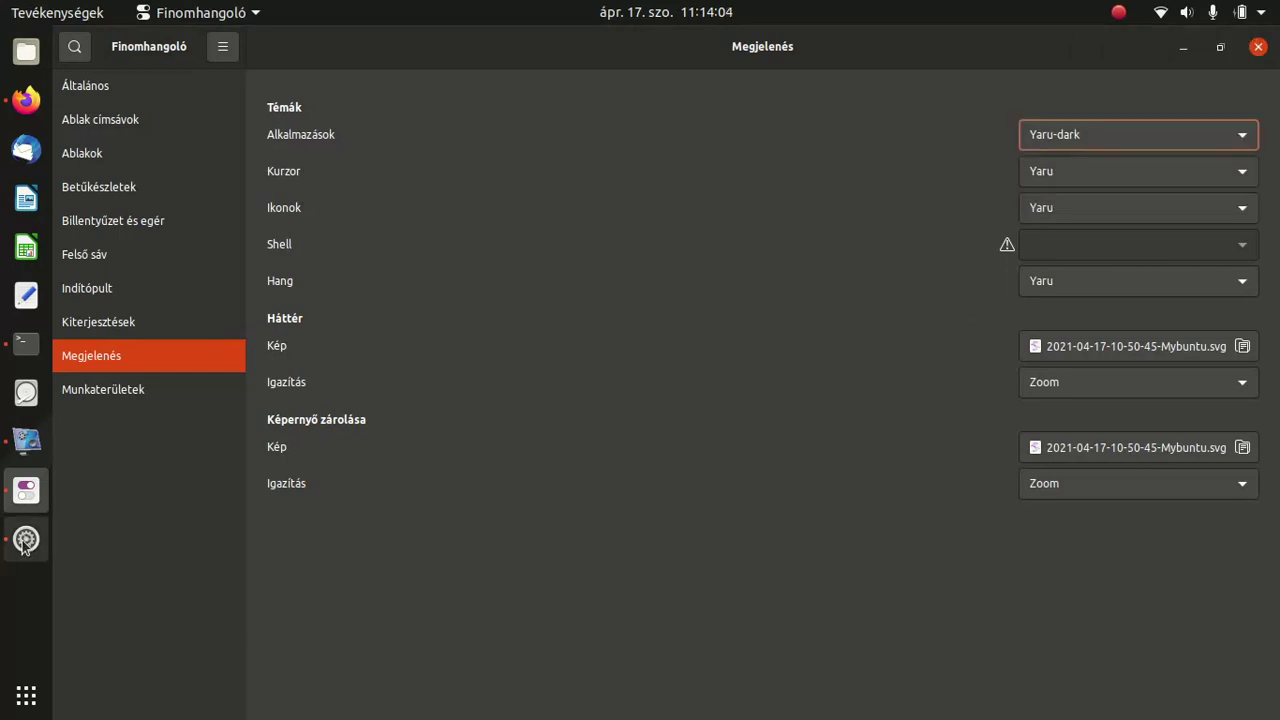
In Beállítások, try the Világos, Alapértelmezett and Sötét window colours, ending on Világos.
click(26, 541)
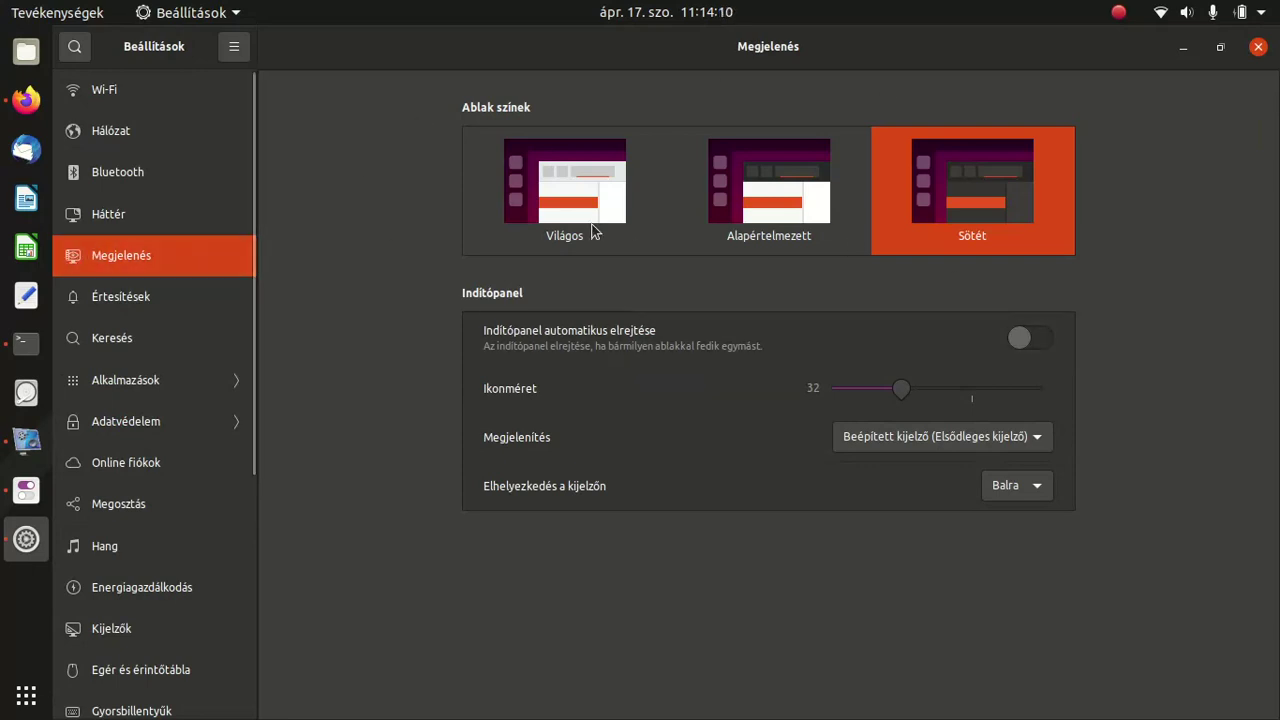
click(562, 228)
click(742, 226)
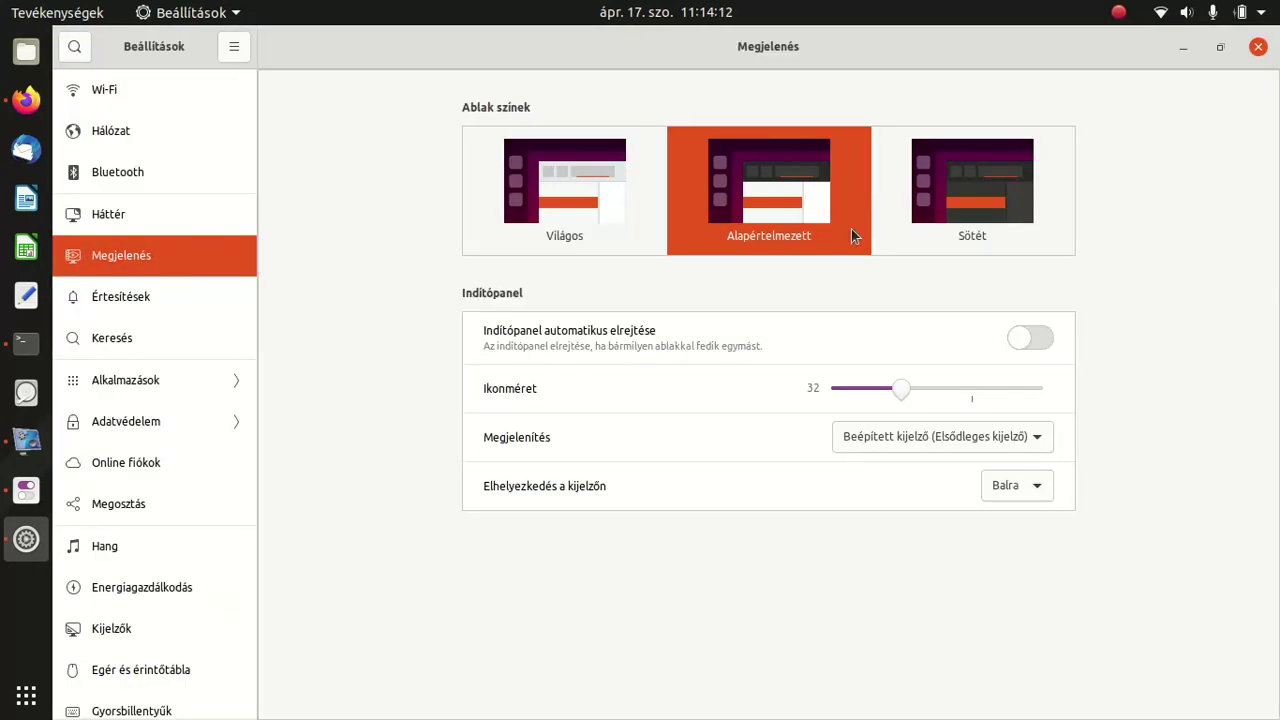
click(1022, 226)
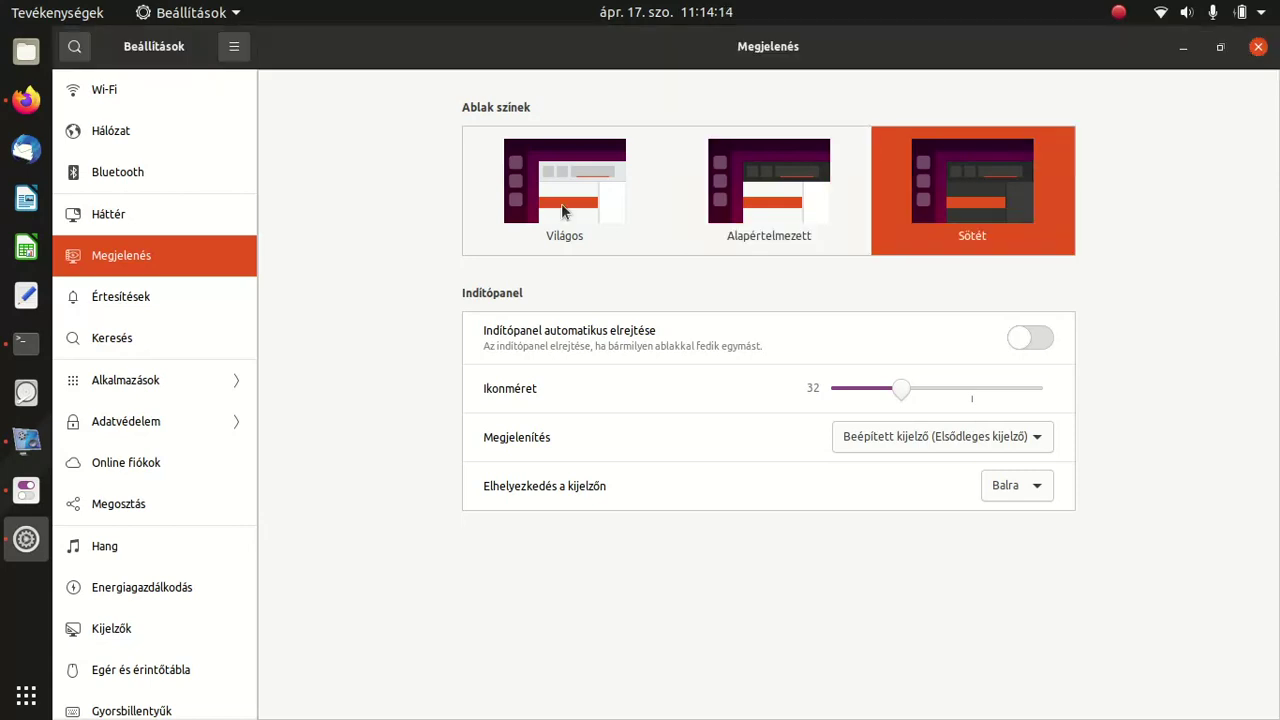
click(561, 203)
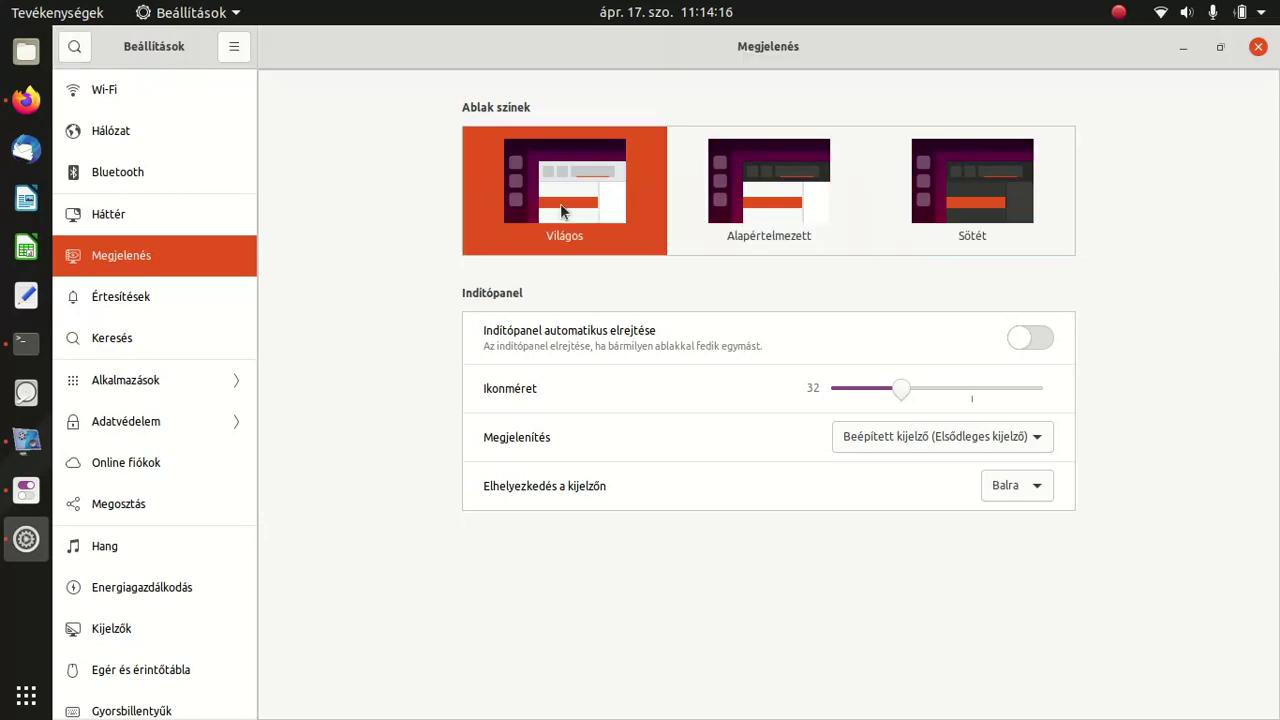
Check the application theme in Finomhangoló, set Ablak színek to Alapértelmezett in Beállítások, and close Beállítások.
click(27, 492)
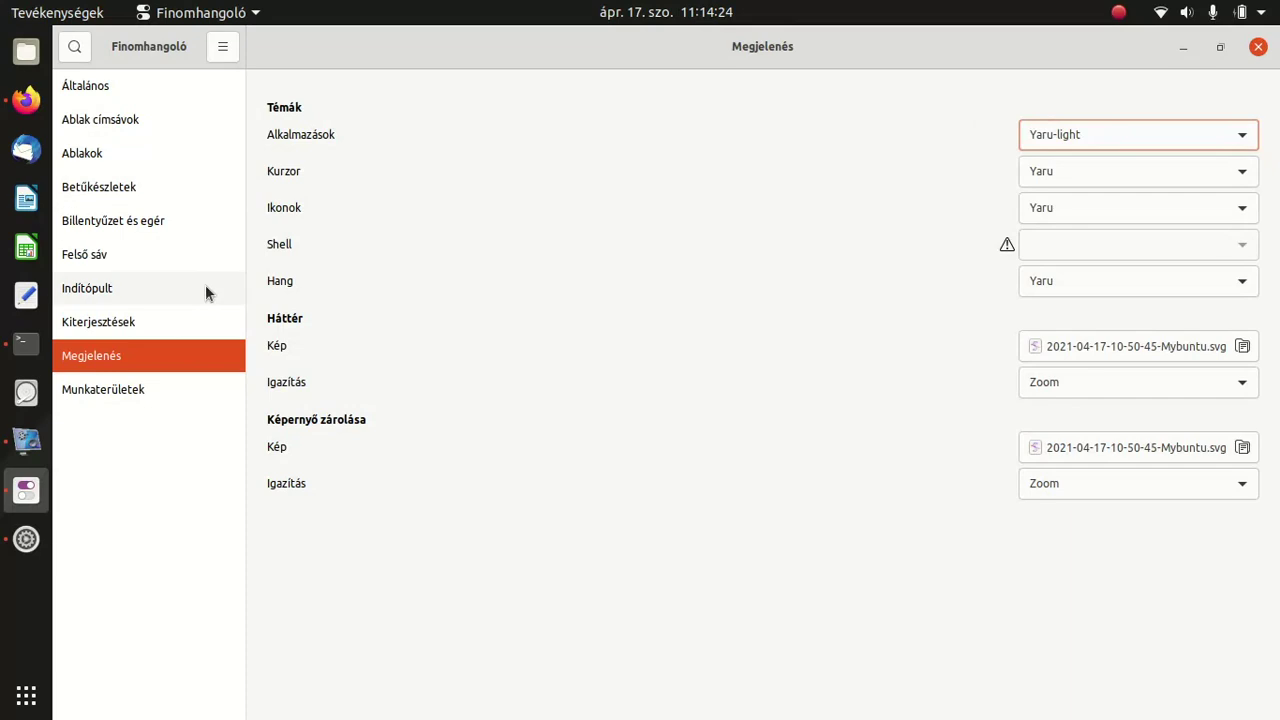
click(26, 539)
click(745, 207)
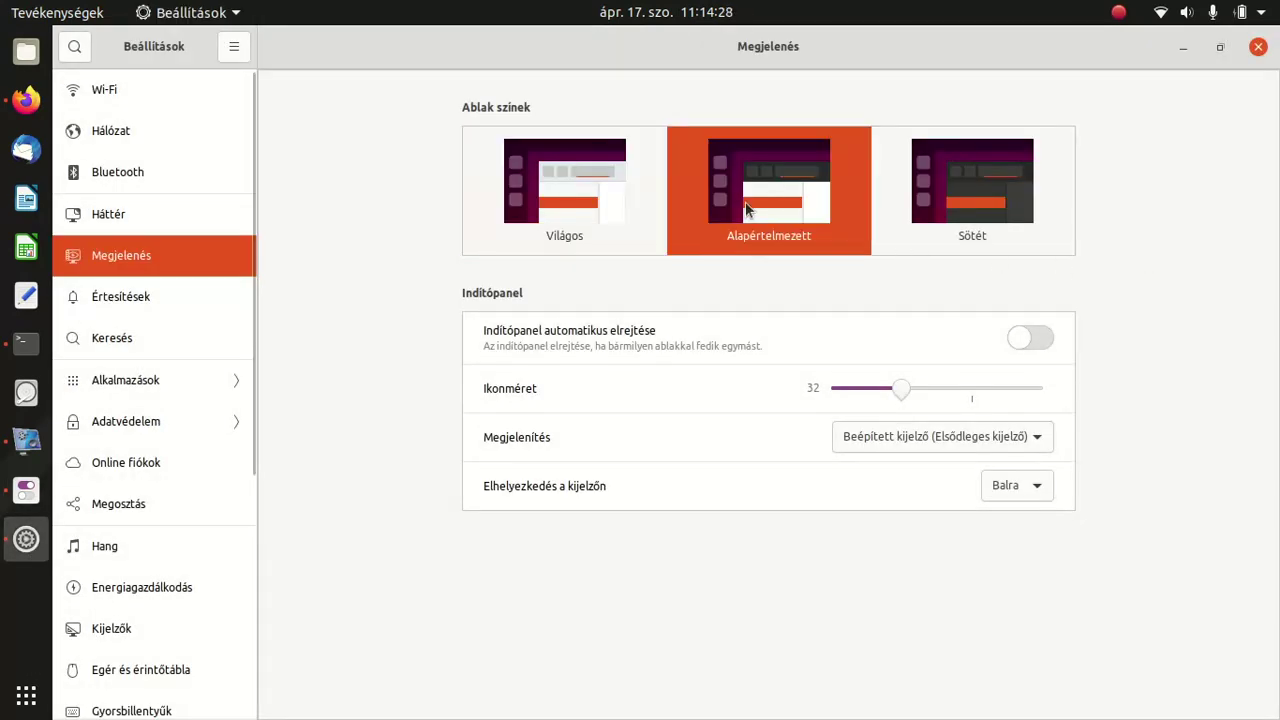
click(1258, 47)
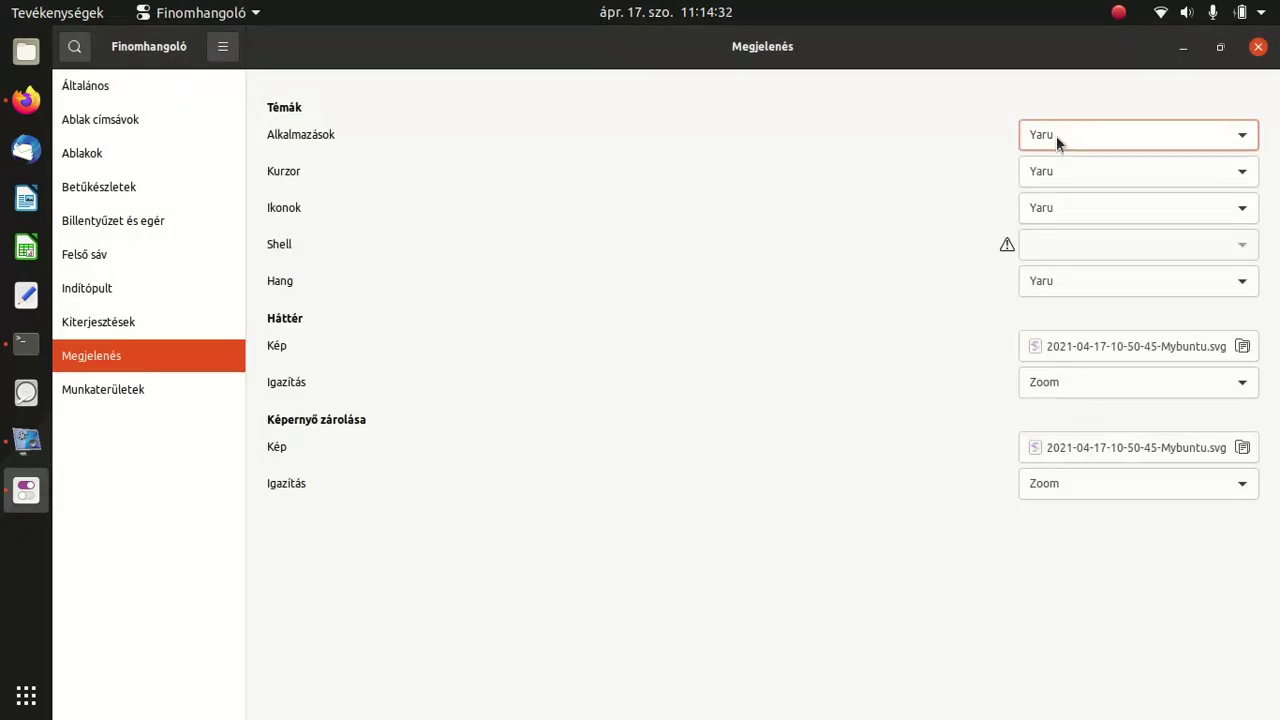
Look over the Ikonok theme choices, and display the home folder in Files as an icon grid.
click(1052, 214)
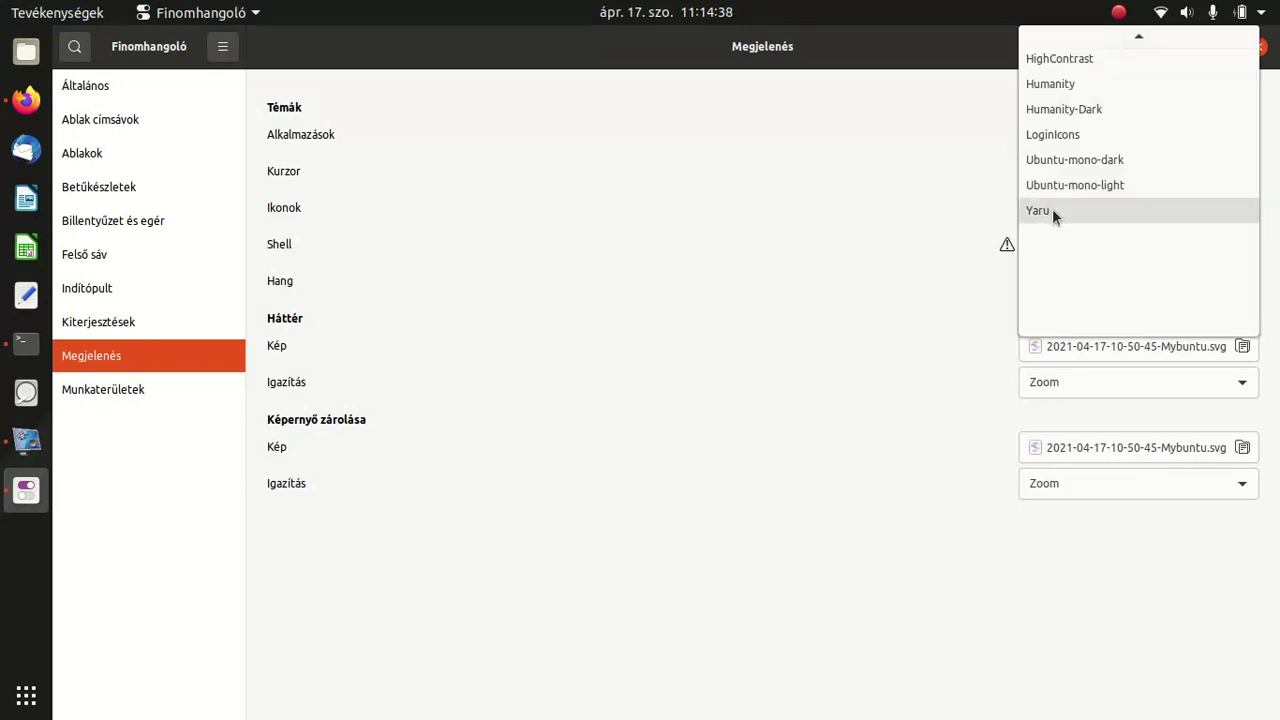
click(918, 258)
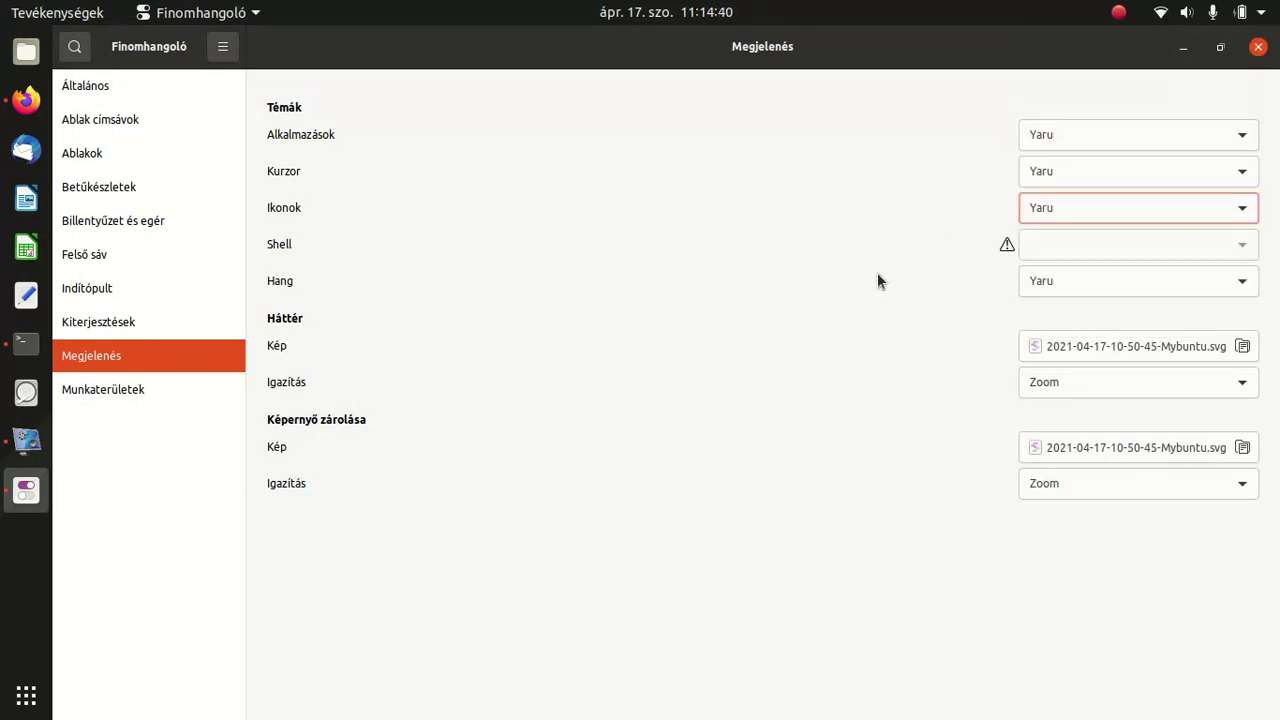
click(26, 51)
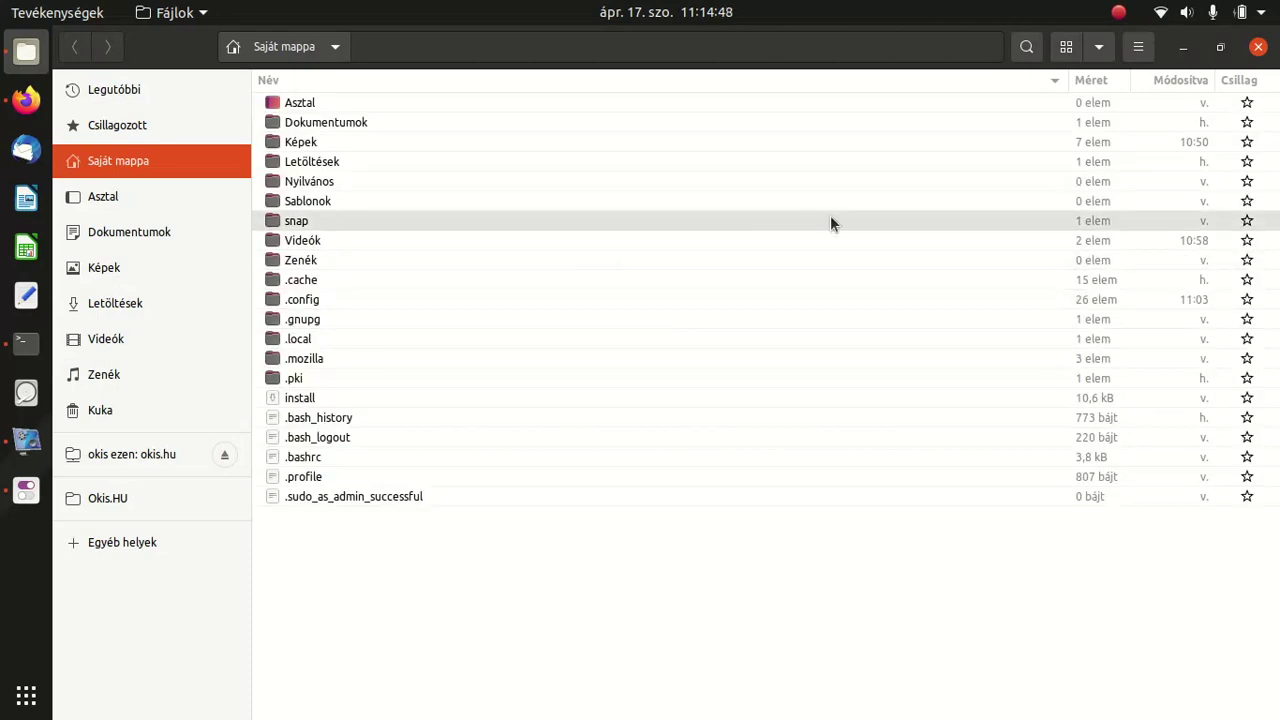
click(1066, 47)
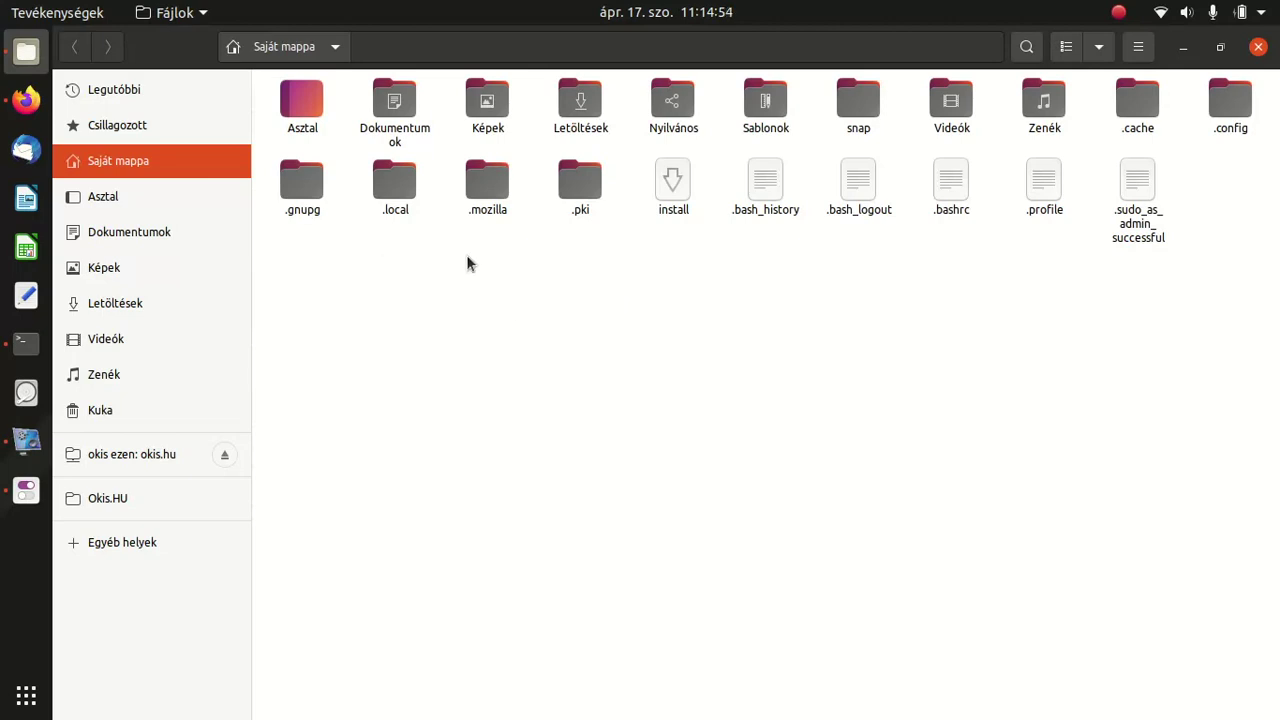
In Finomhangoló, set the Ikonok theme to Ubuntu-mono-dark and check the icons in the application grid and Files.
click(20, 488)
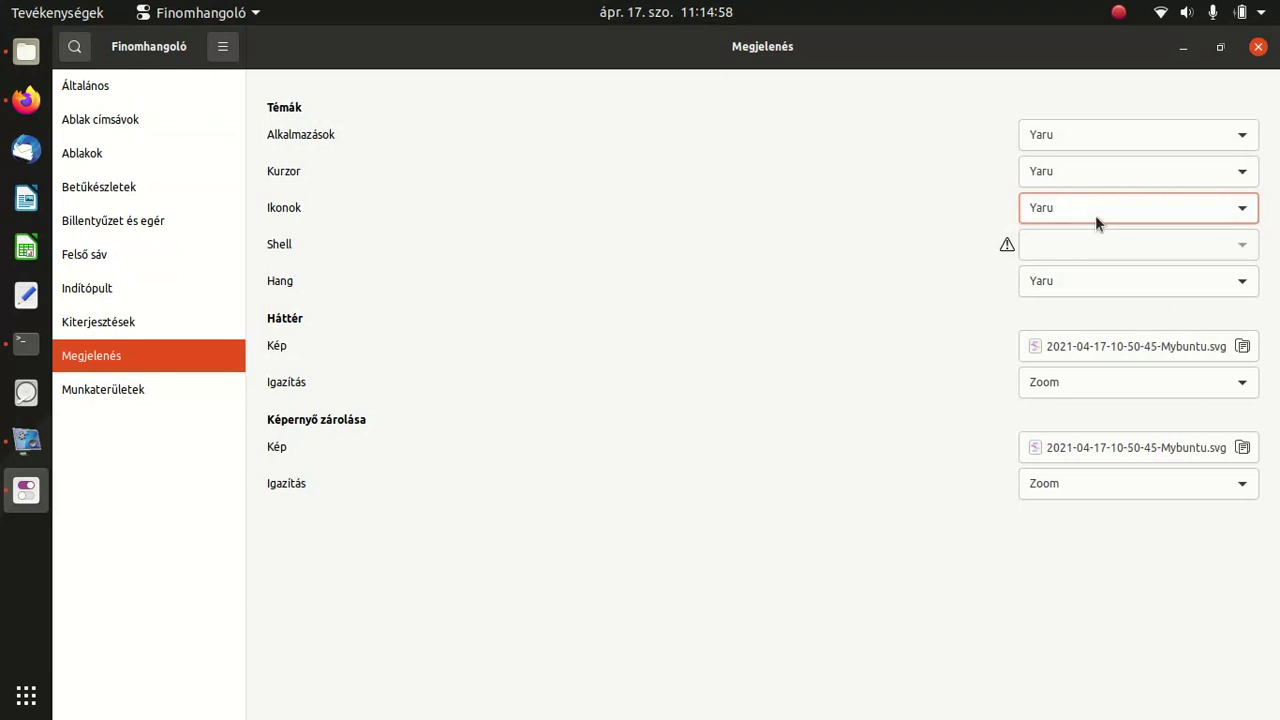
click(1095, 215)
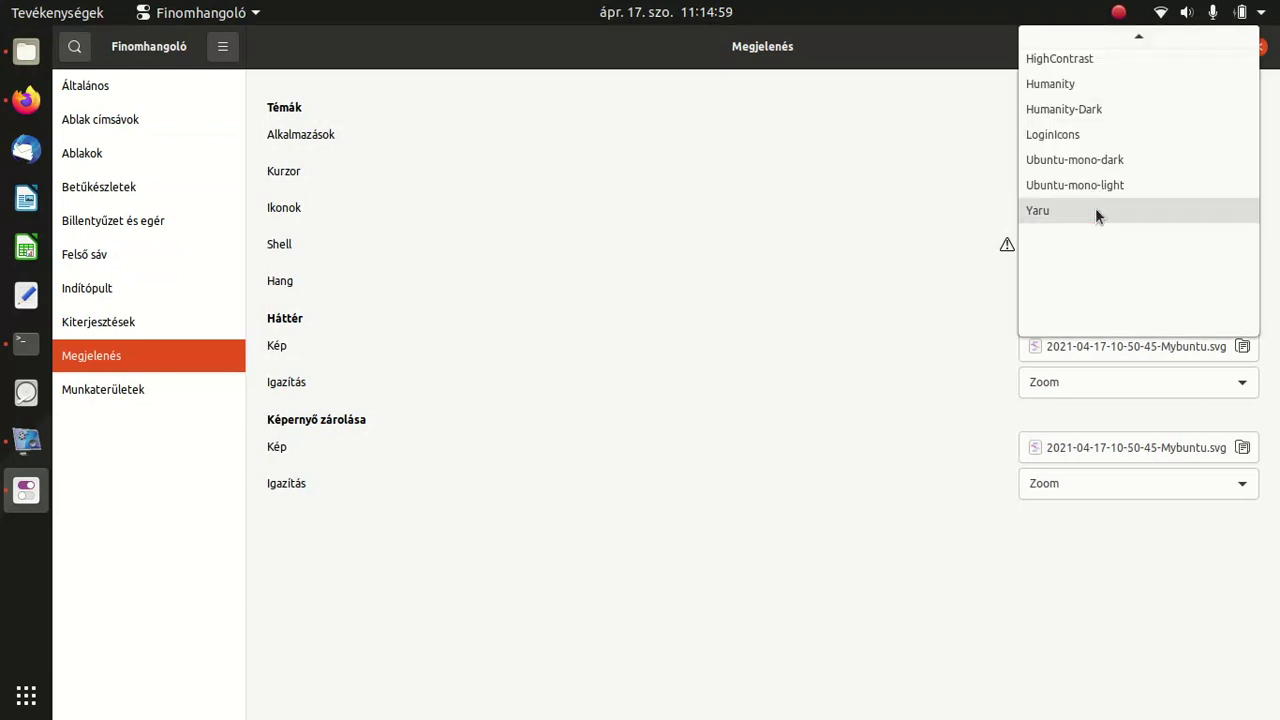
click(1127, 160)
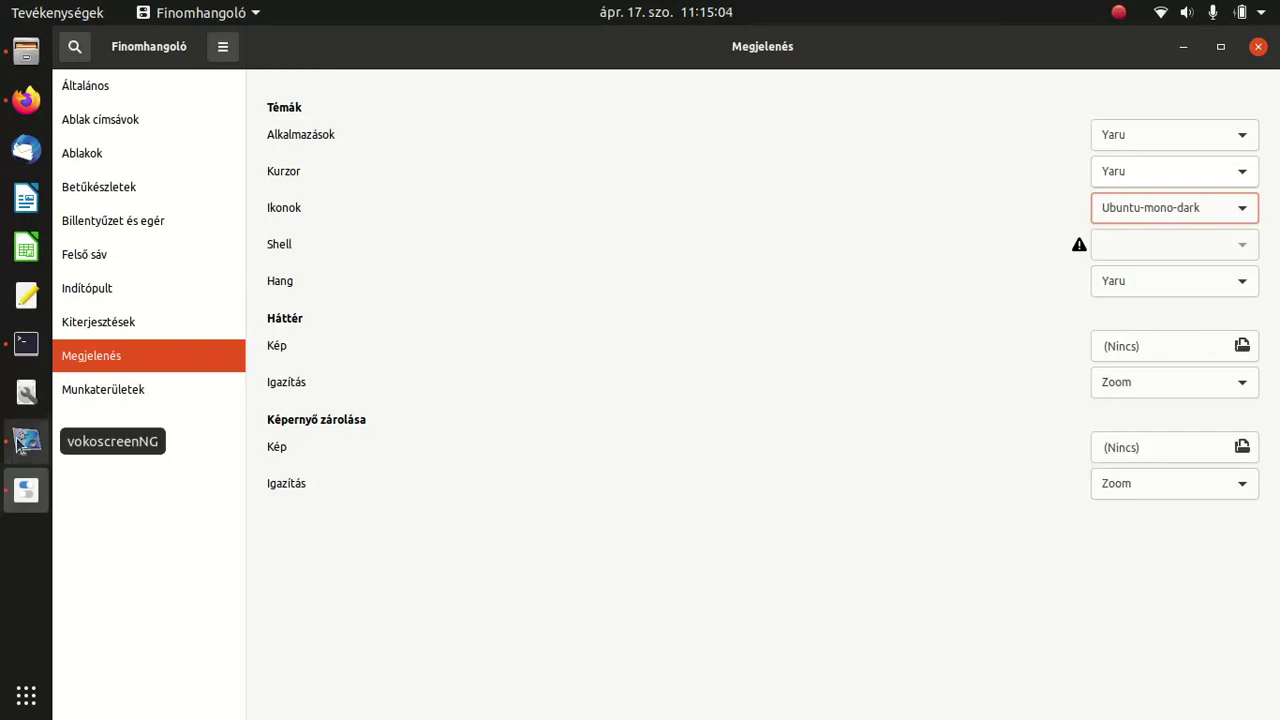
click(26, 696)
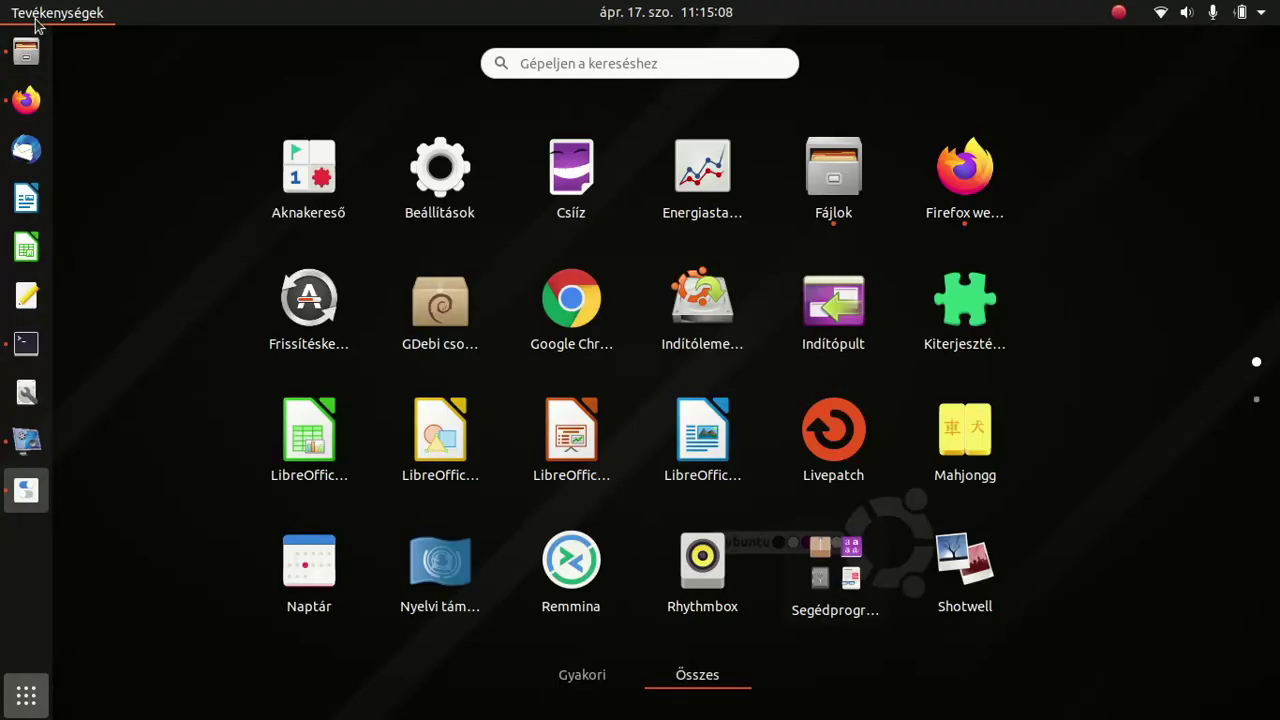
click(24, 58)
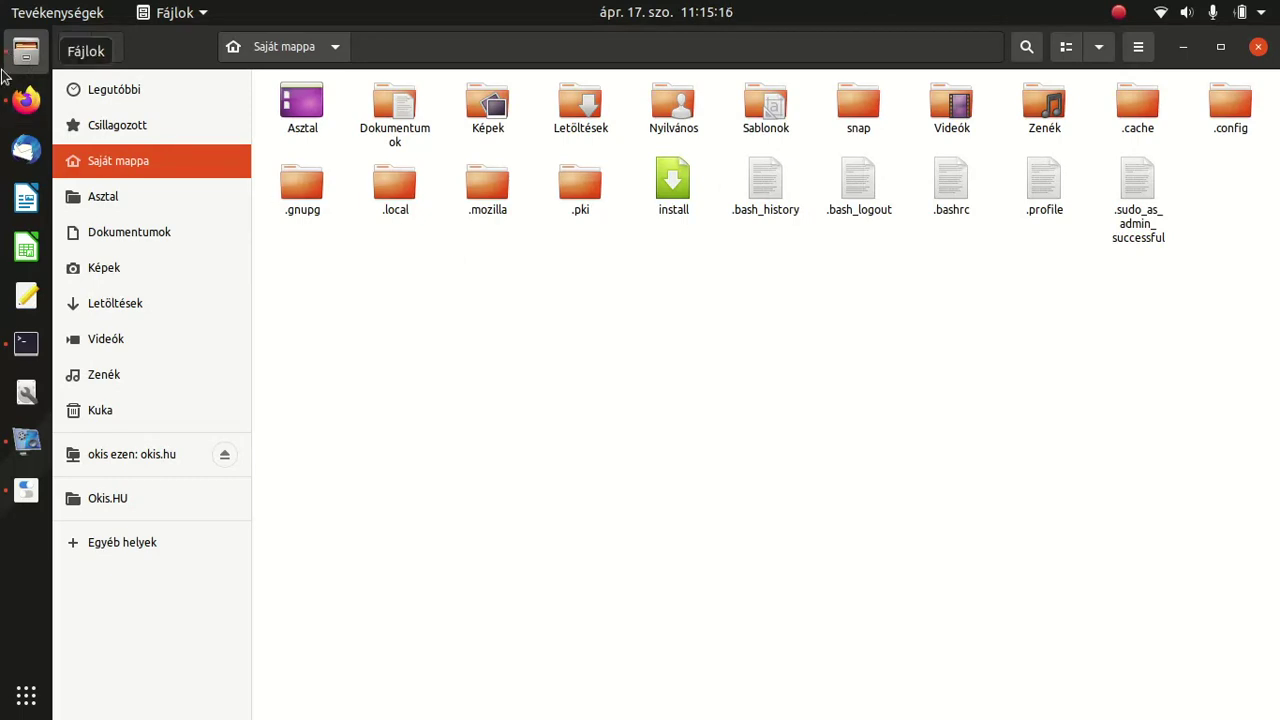
Switch to Finomhangoló, set the Ikonok theme to Gnome, and check the folder icons in Files.
click(24, 490)
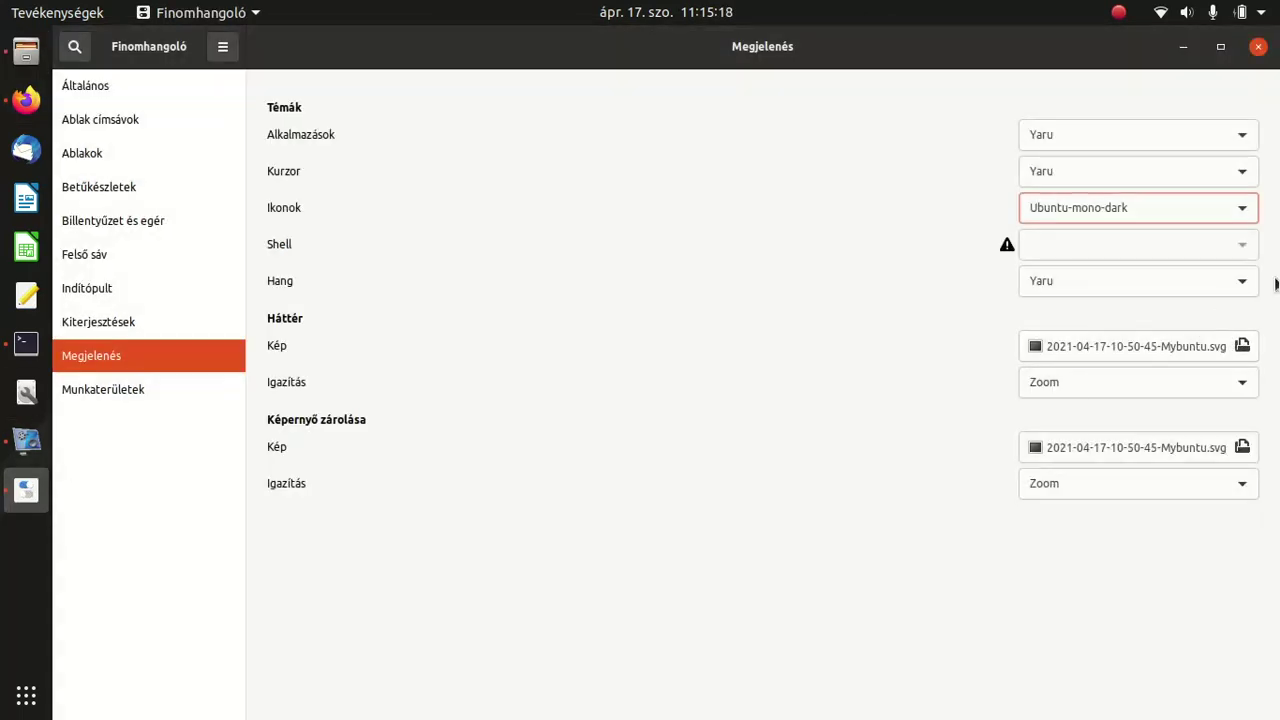
click(1140, 209)
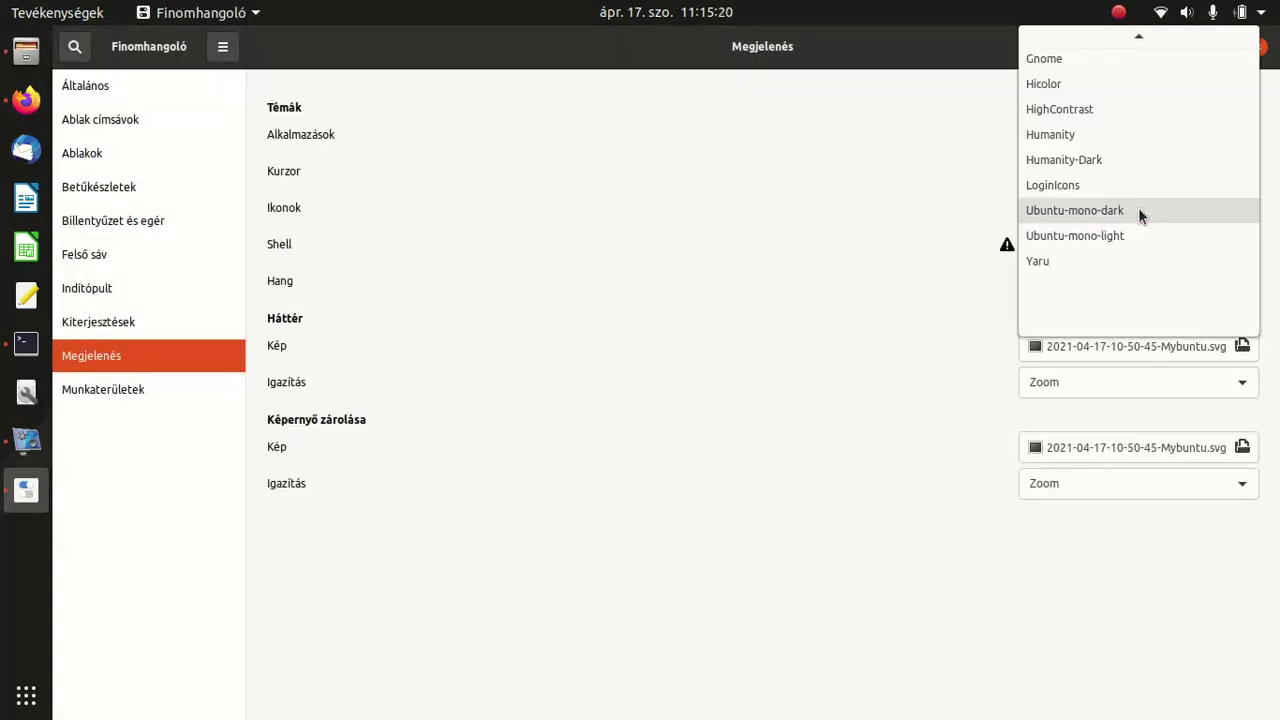
click(1124, 61)
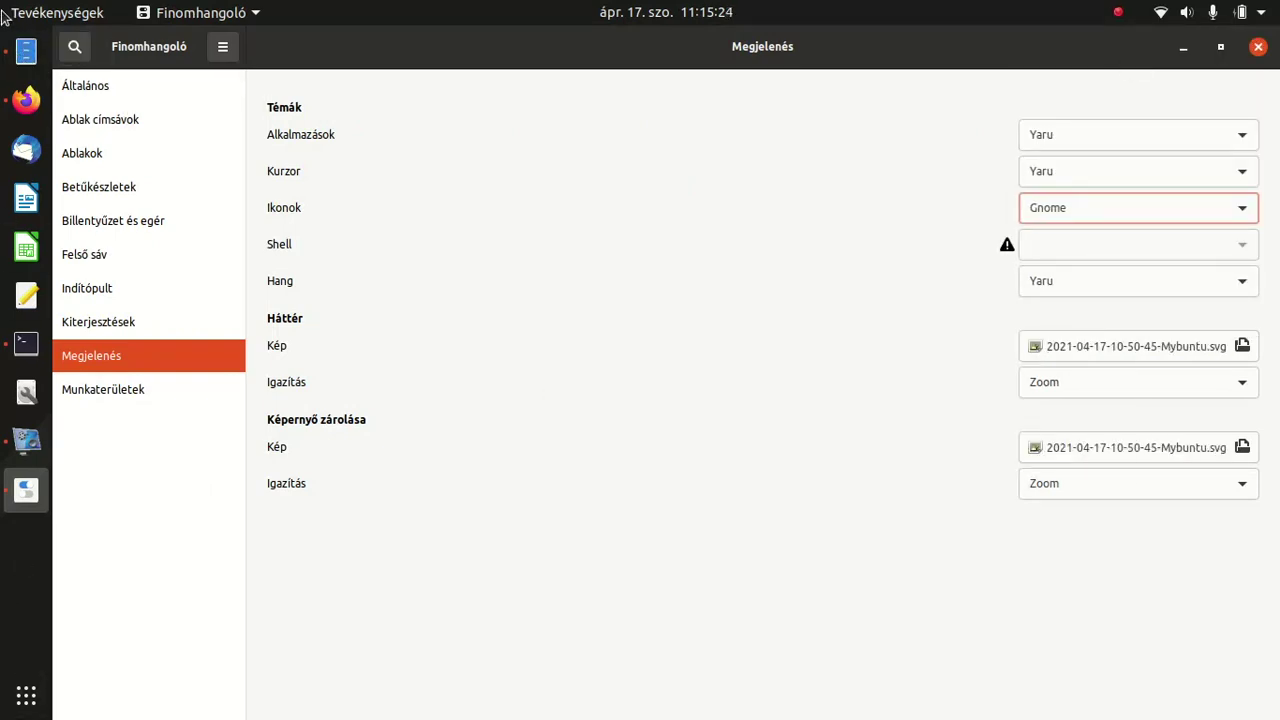
click(24, 54)
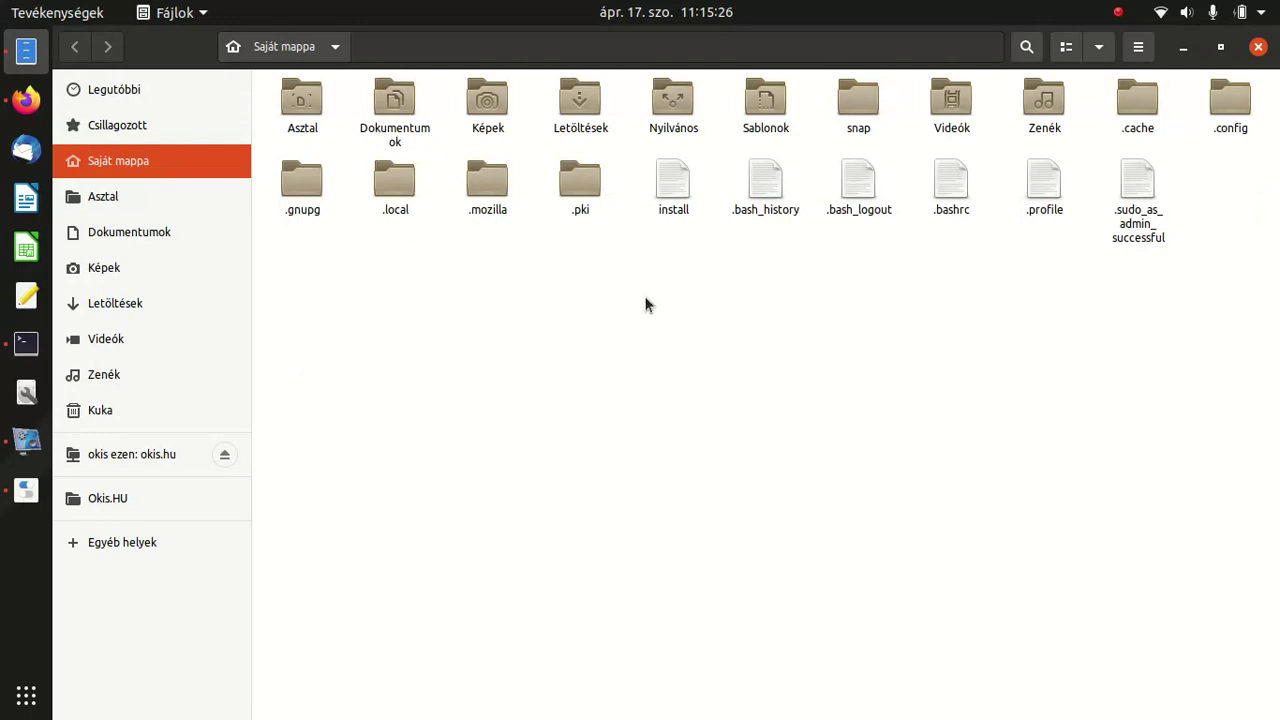
Restore the Ikonok theme to Yaru in Finomhangoló and check the icons in Files and the application grid.
click(35, 502)
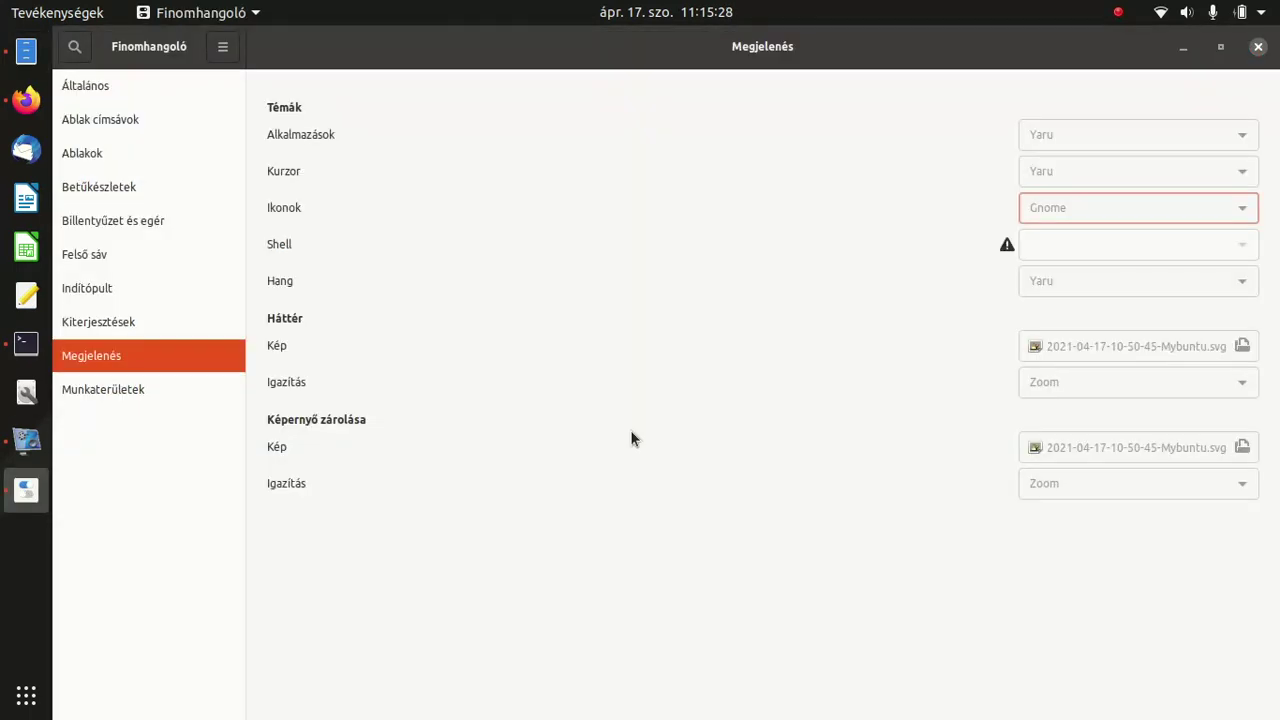
click(1164, 208)
scroll(1163, 237, down, 1)
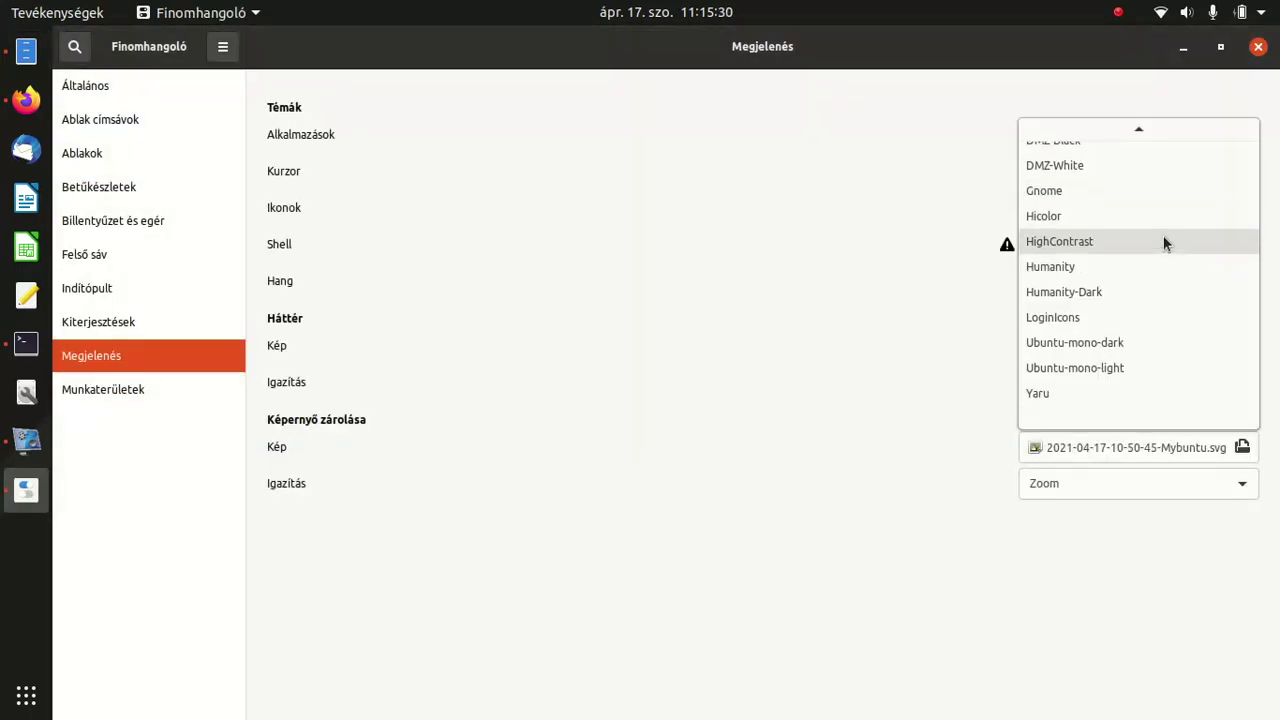
click(1086, 392)
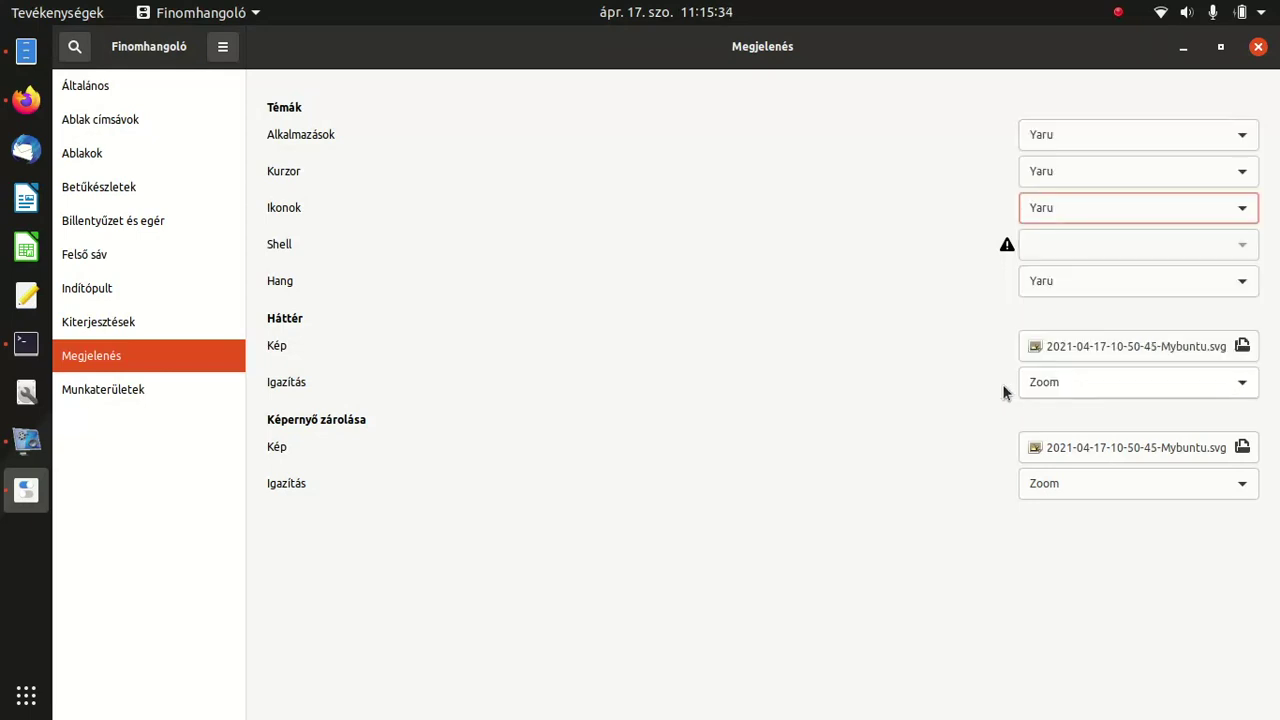
click(28, 56)
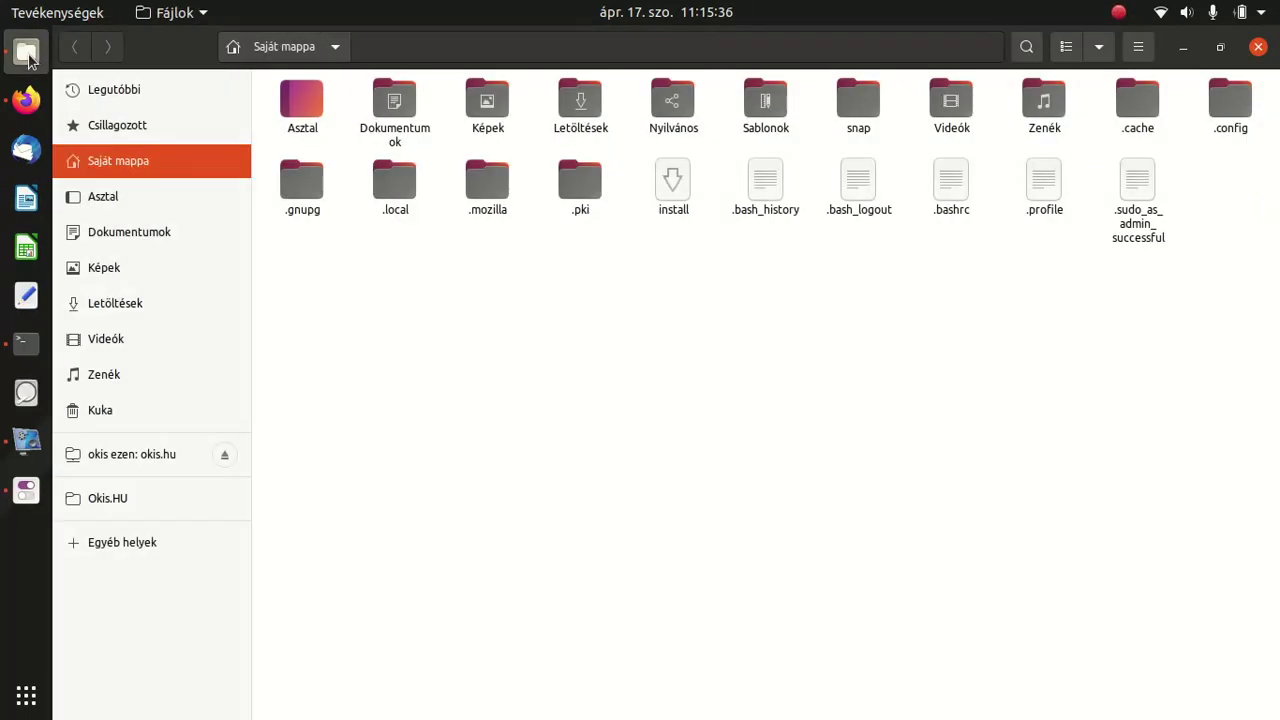
click(17, 706)
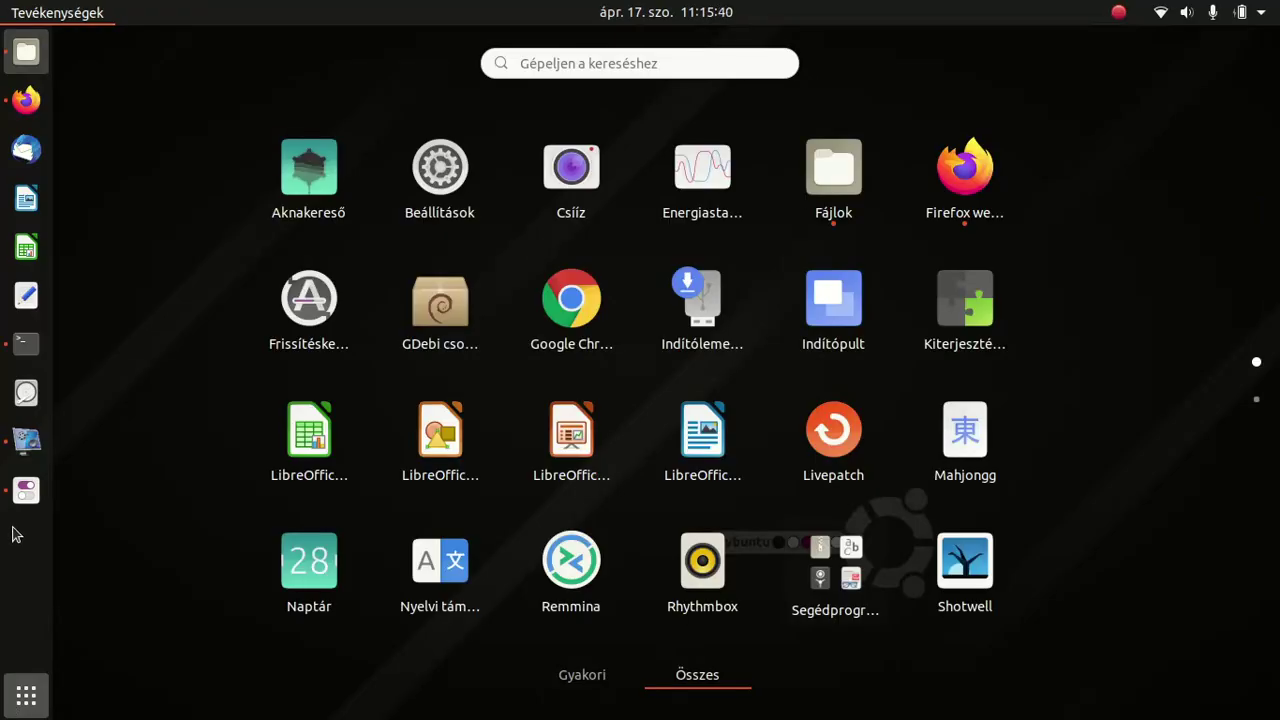
click(18, 500)
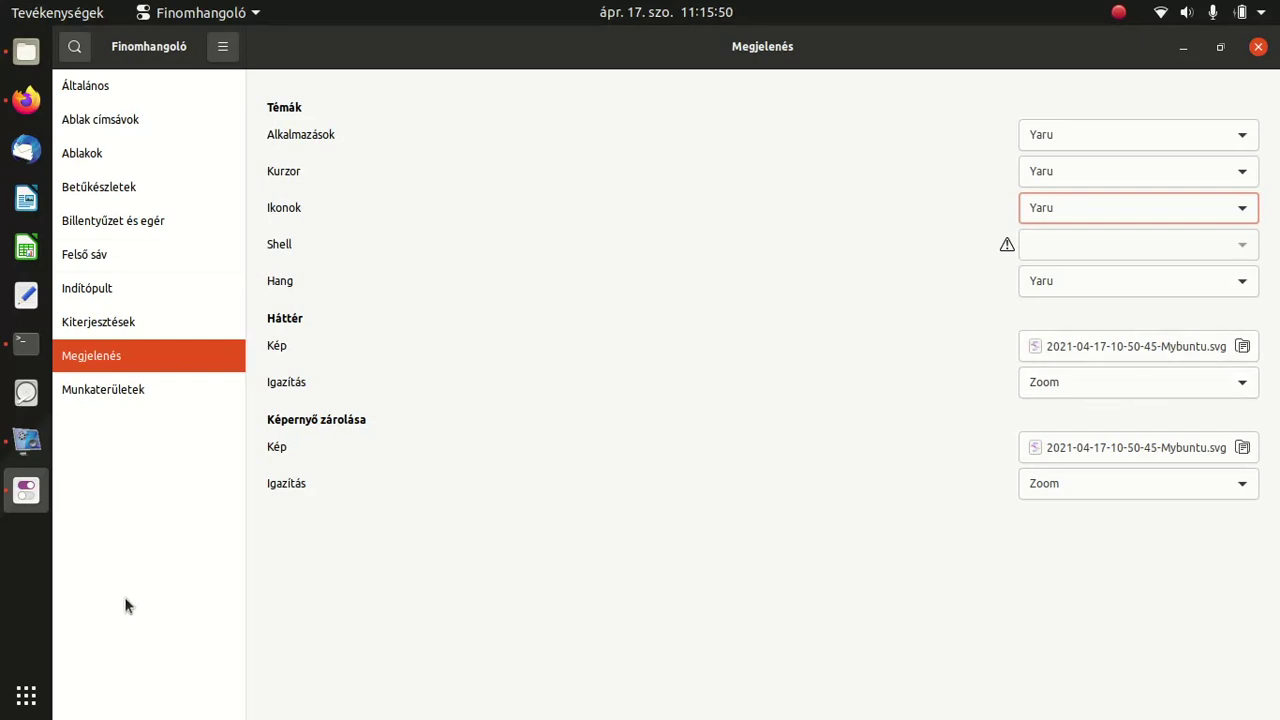
Open Beállítások, look over the Háttér page's wallpaper choices, and minimize the window.
click(28, 694)
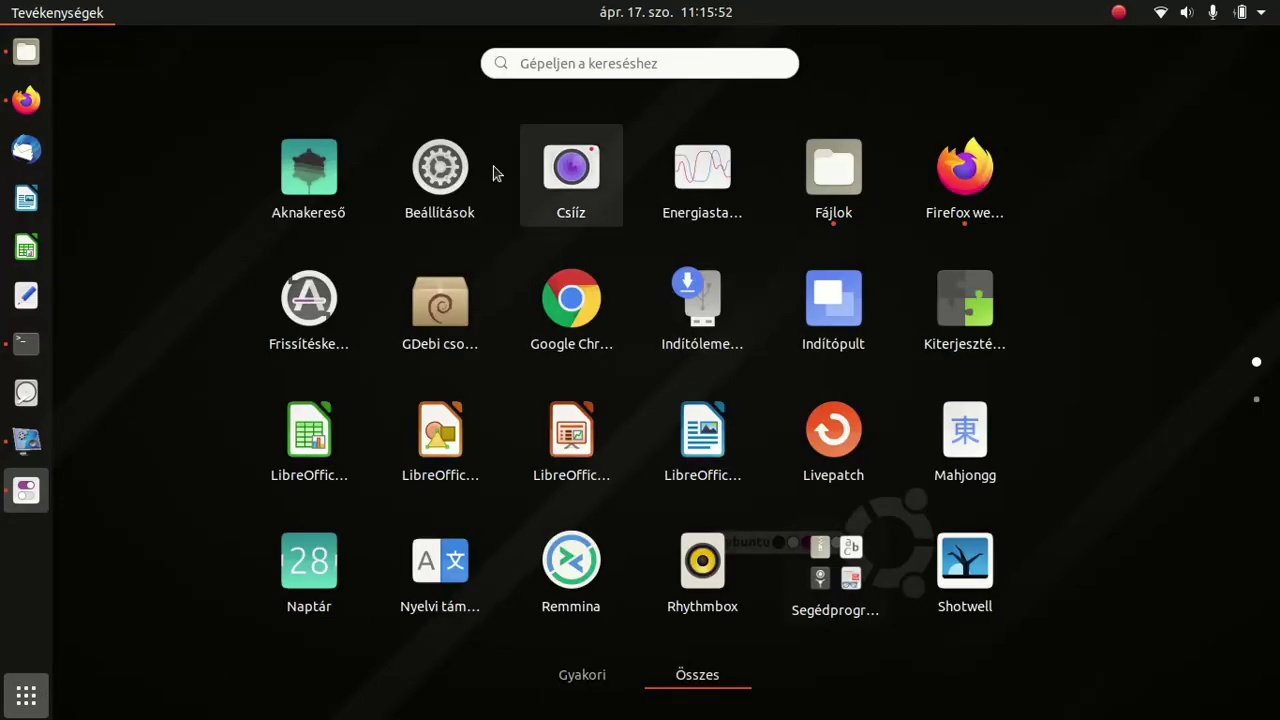
click(424, 166)
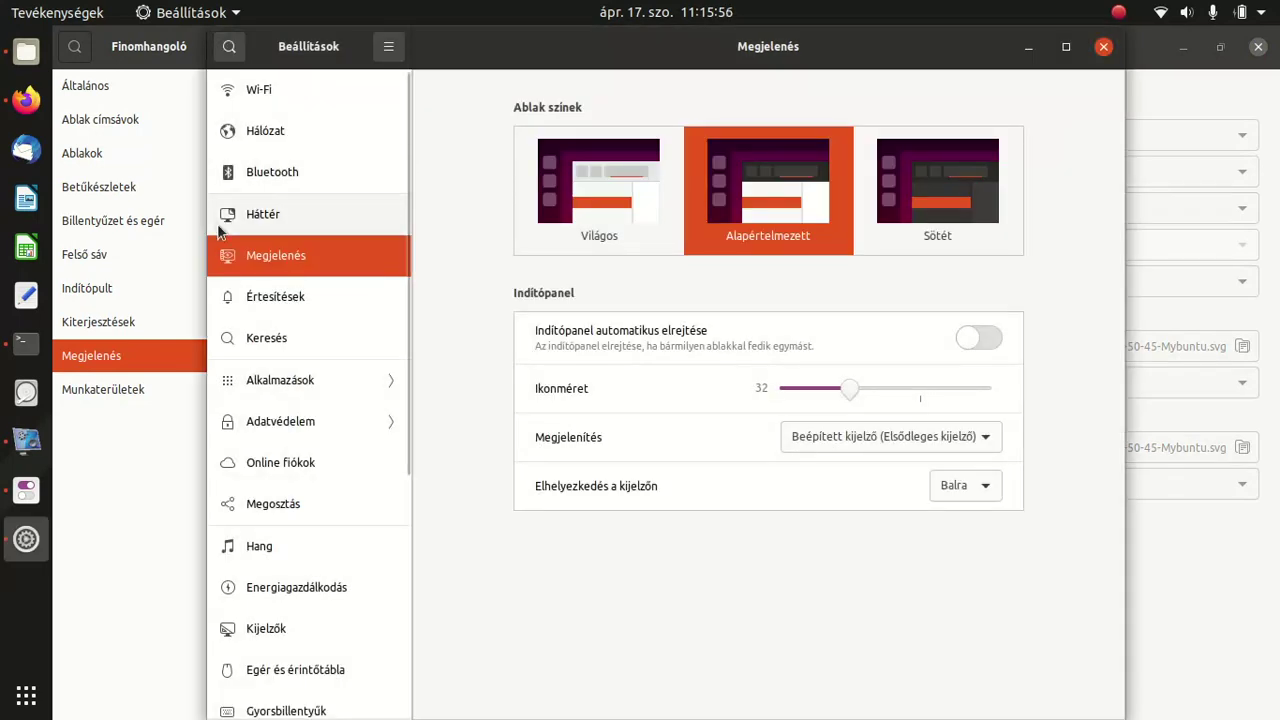
click(246, 220)
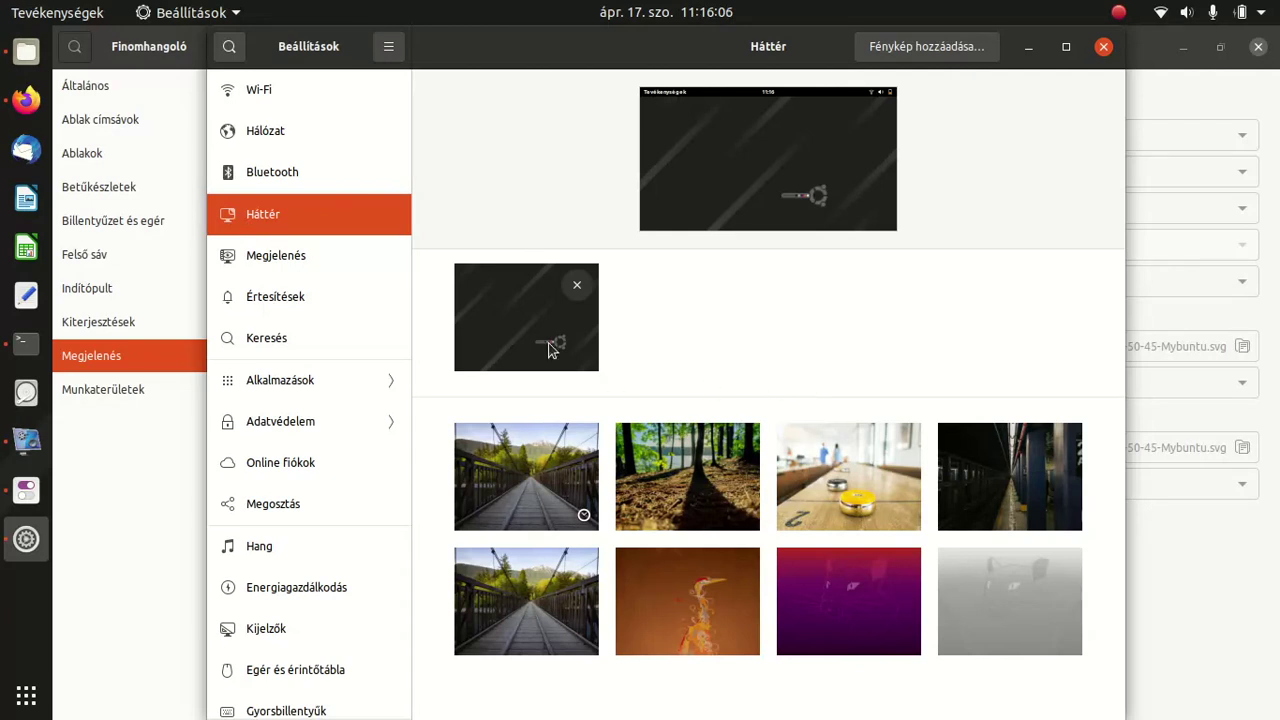
click(1028, 47)
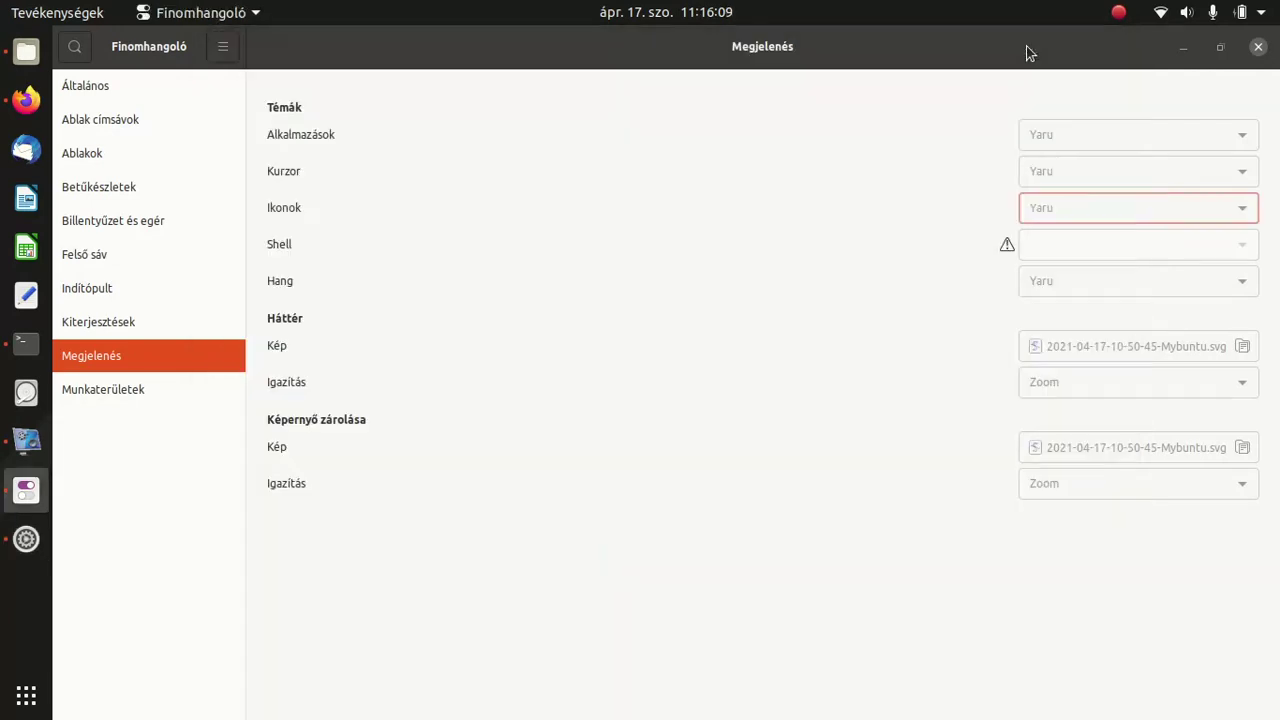
Set the background's Igazítás to Centered in Finomhangoló and uncover the desktop to check the wallpaper.
click(1079, 389)
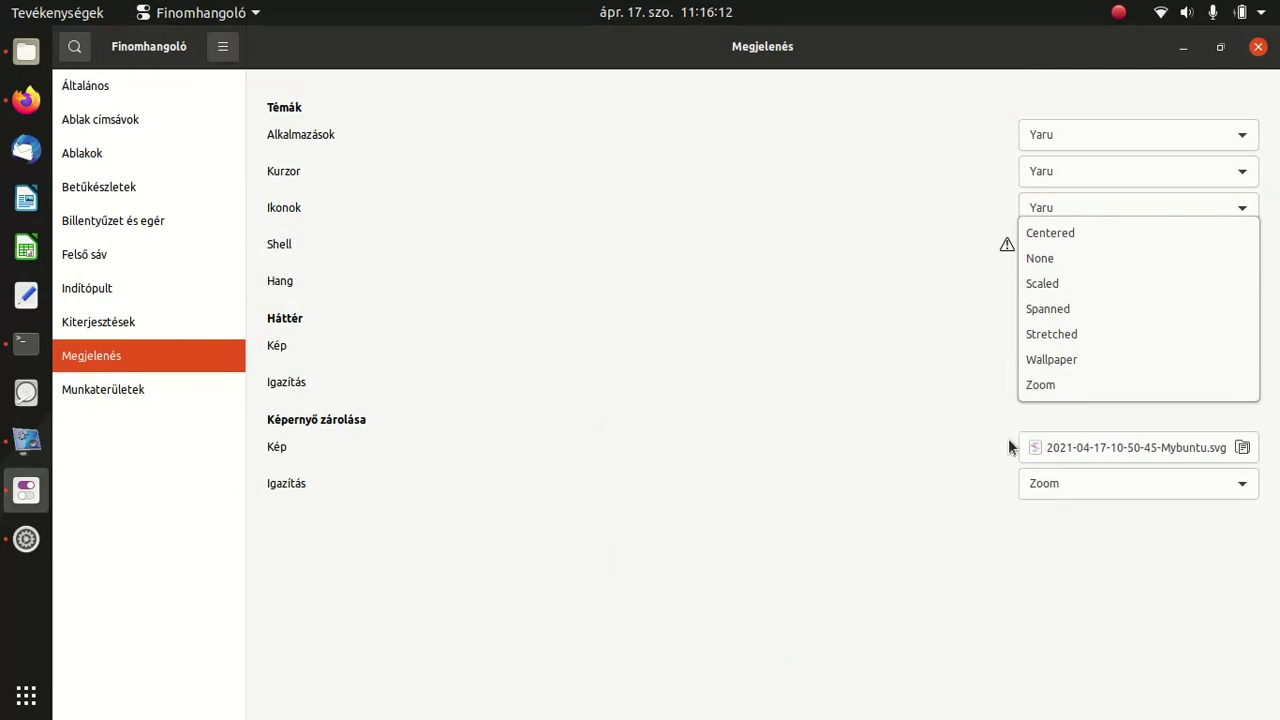
click(1072, 236)
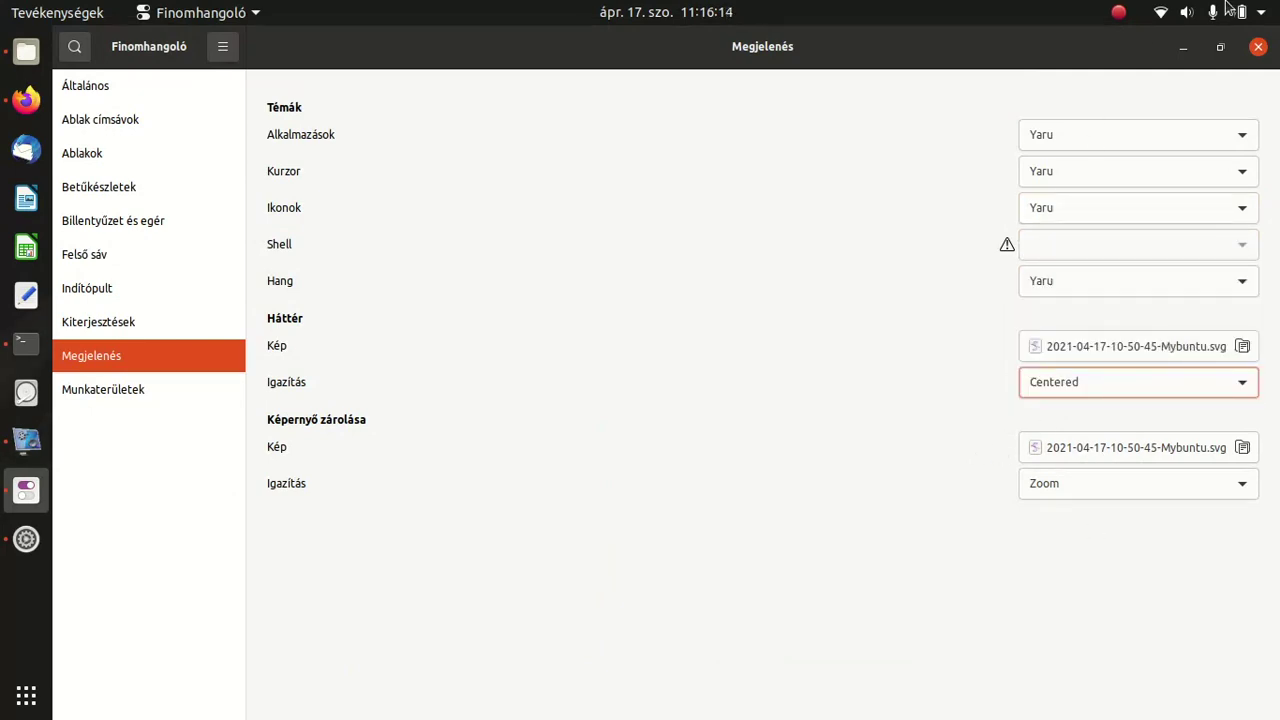
click(1185, 47)
click(1188, 48)
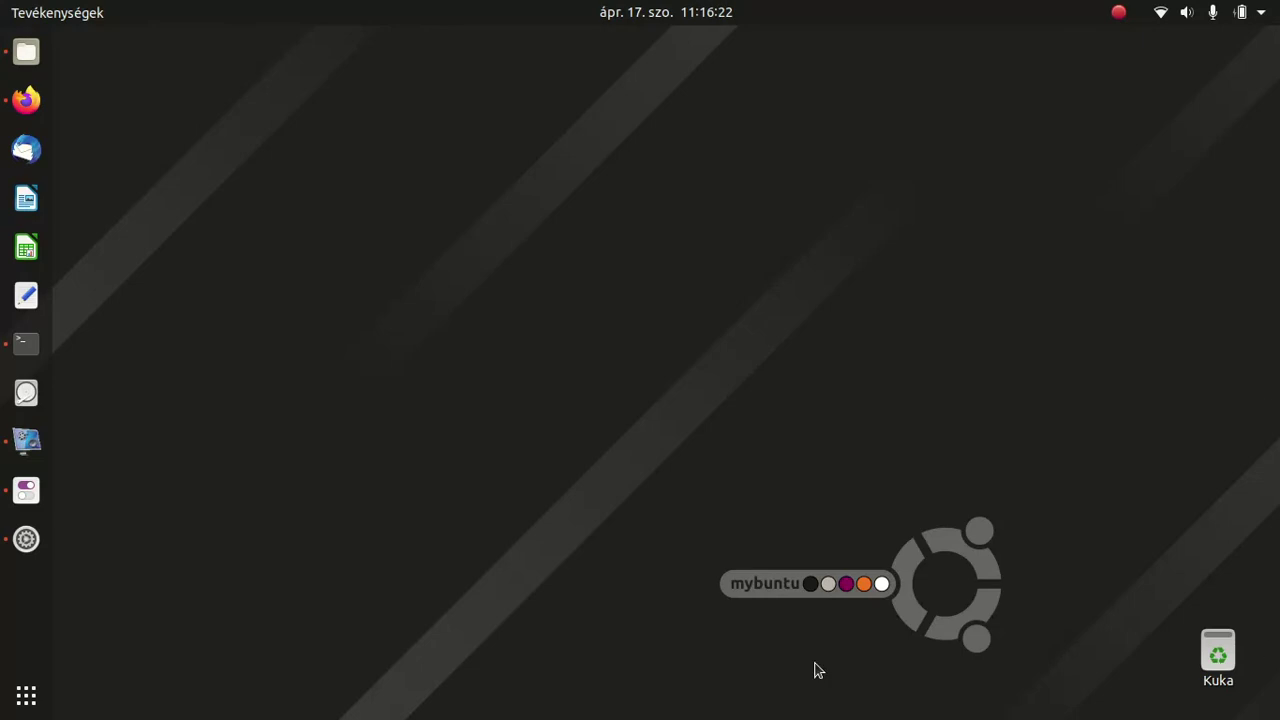
In Files, switch to list view, view Mybuntu.svg from the Képek folder, and return to the empty desktop.
click(30, 55)
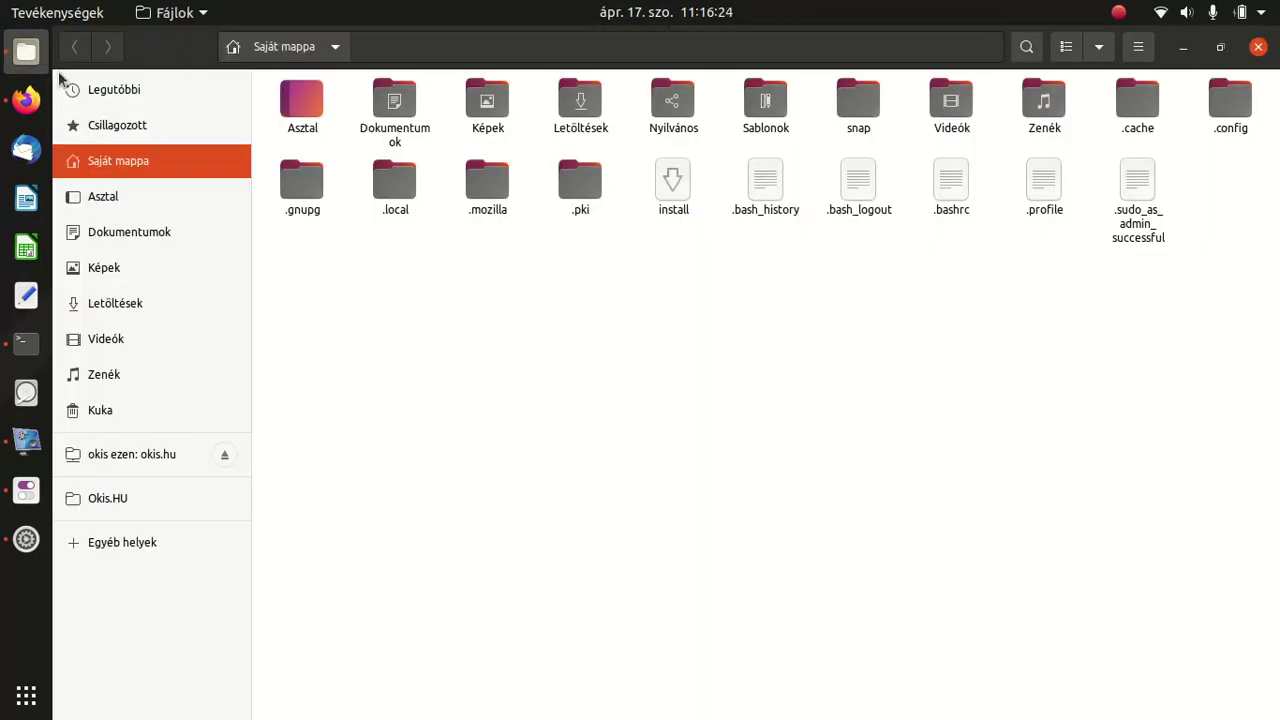
click(1066, 46)
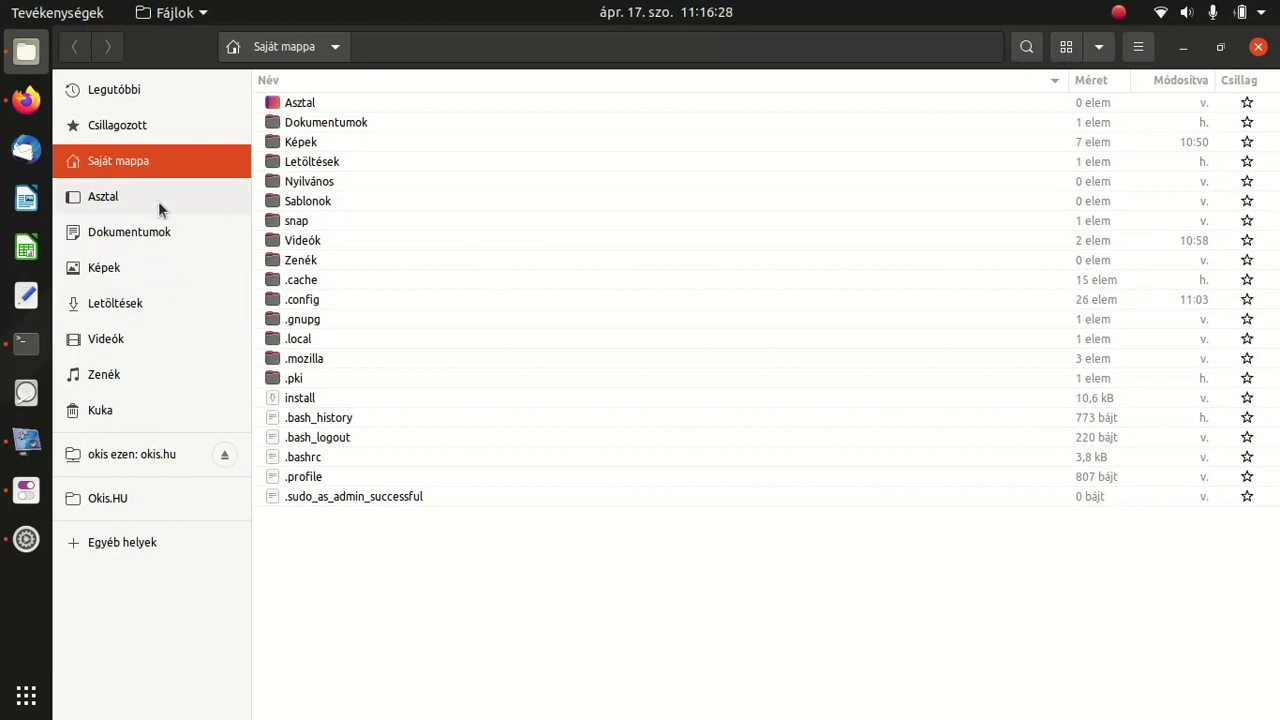
click(136, 264)
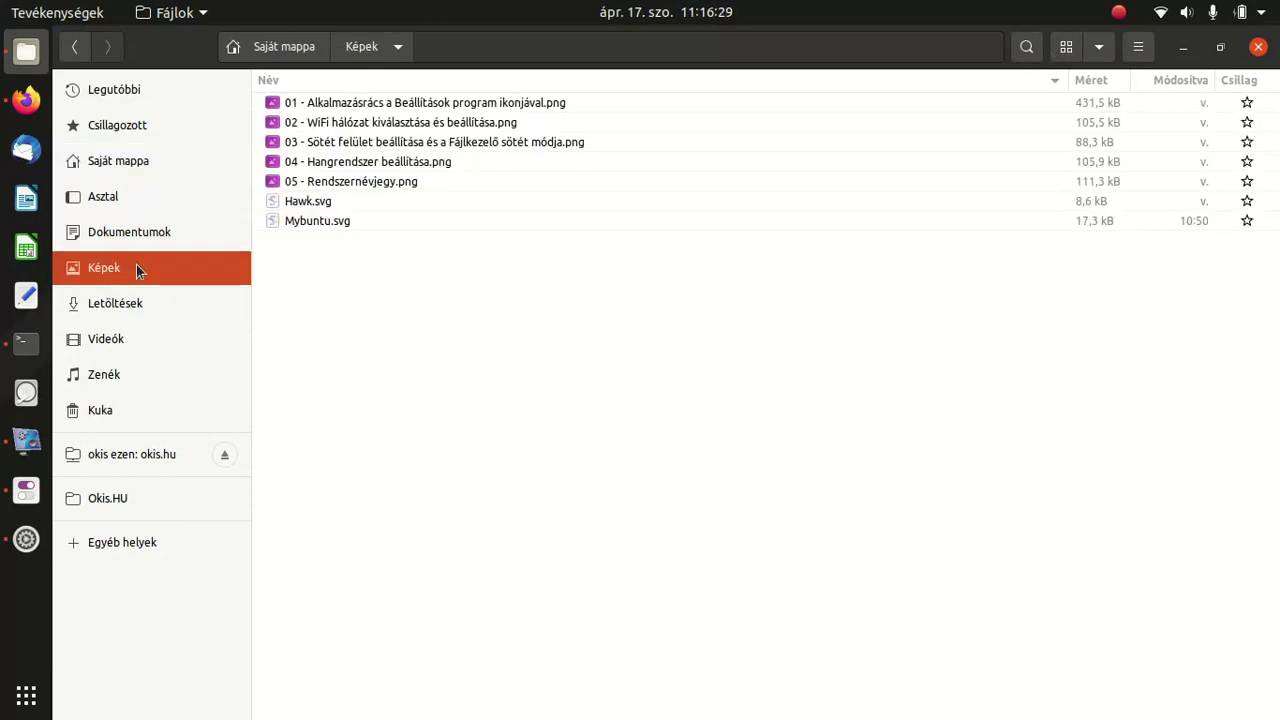
double_click(328, 219)
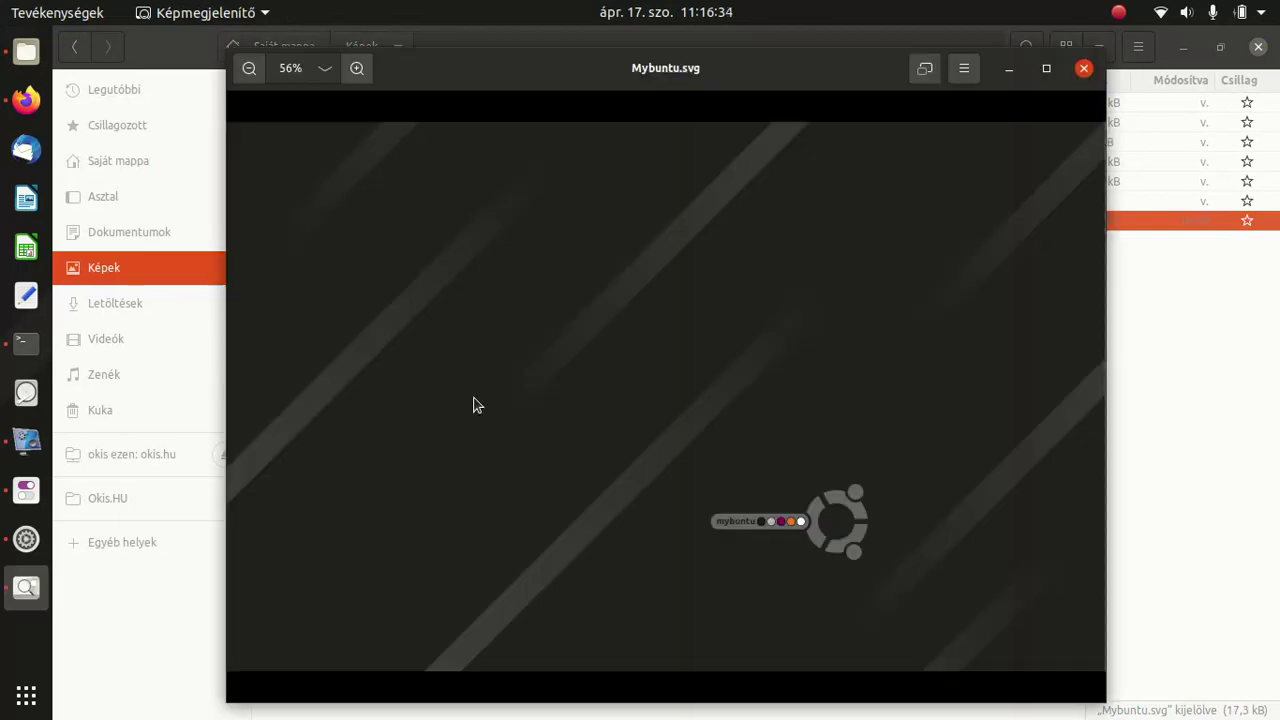
mouse_move(477, 404)
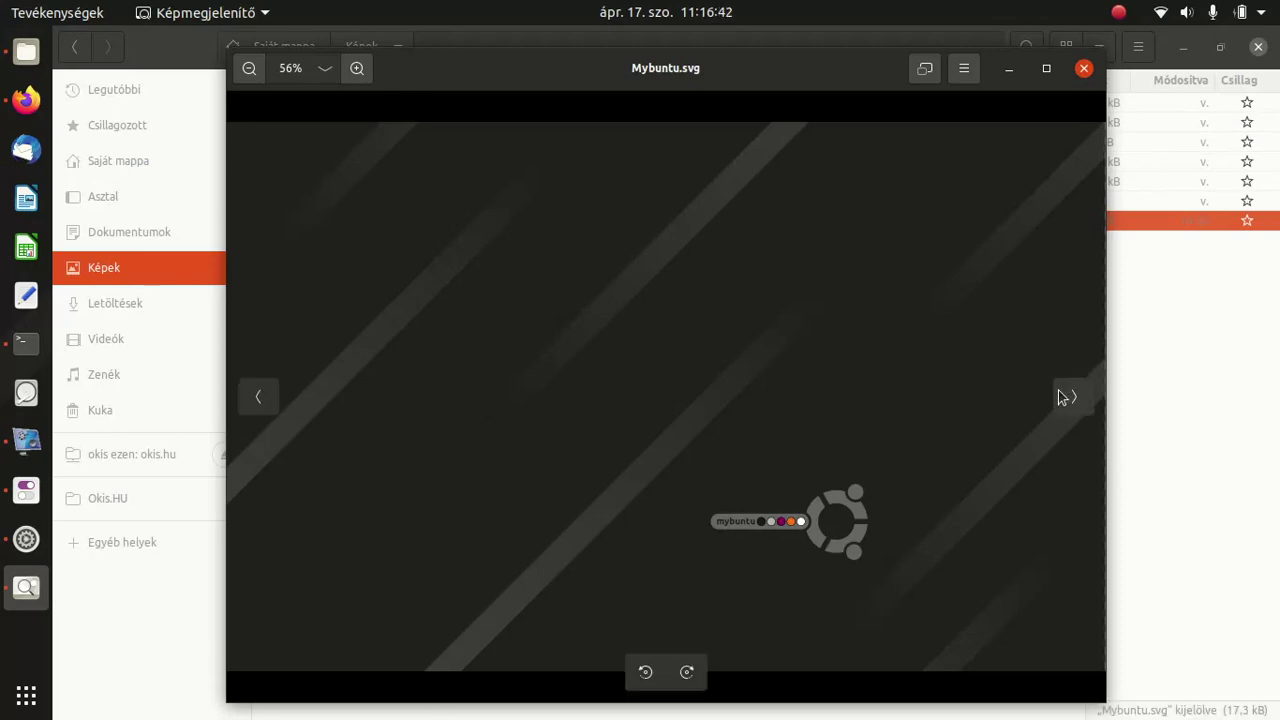
click(1084, 69)
click(1183, 47)
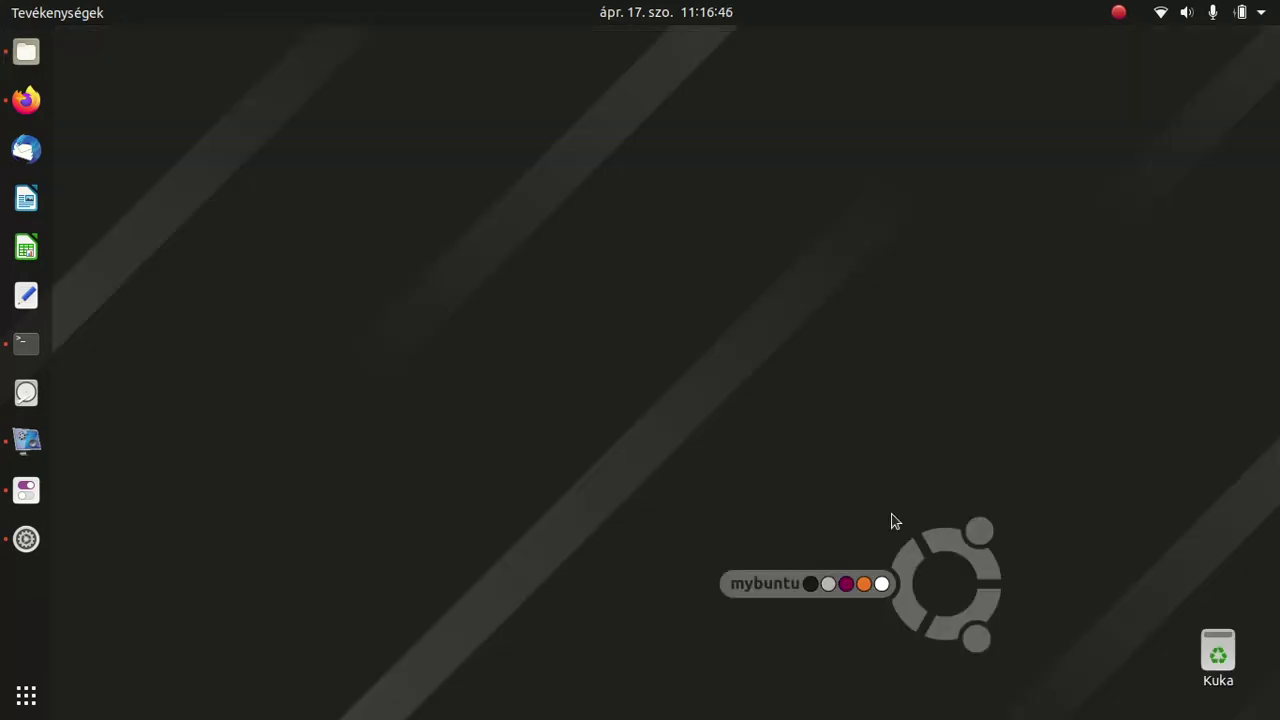
Set the background's Igazítás to Zoom in Finomhangoló and uncover the desktop to check the wallpaper.
click(27, 498)
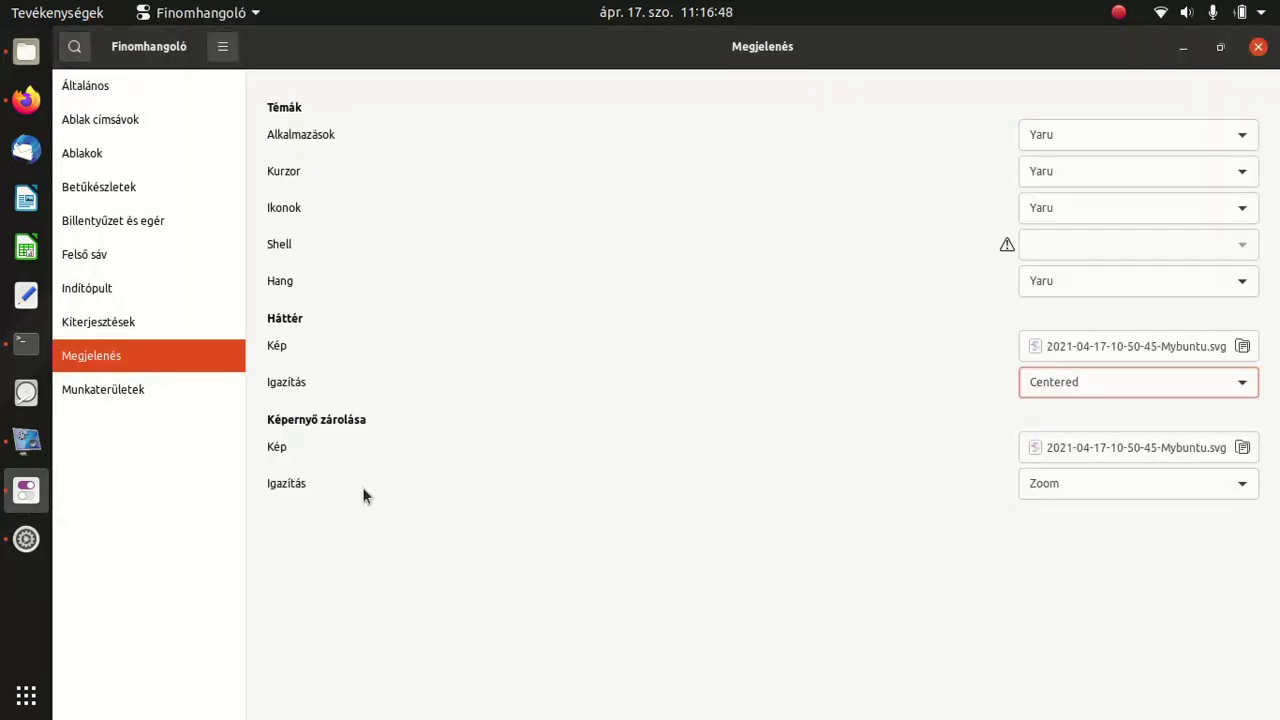
click(1063, 393)
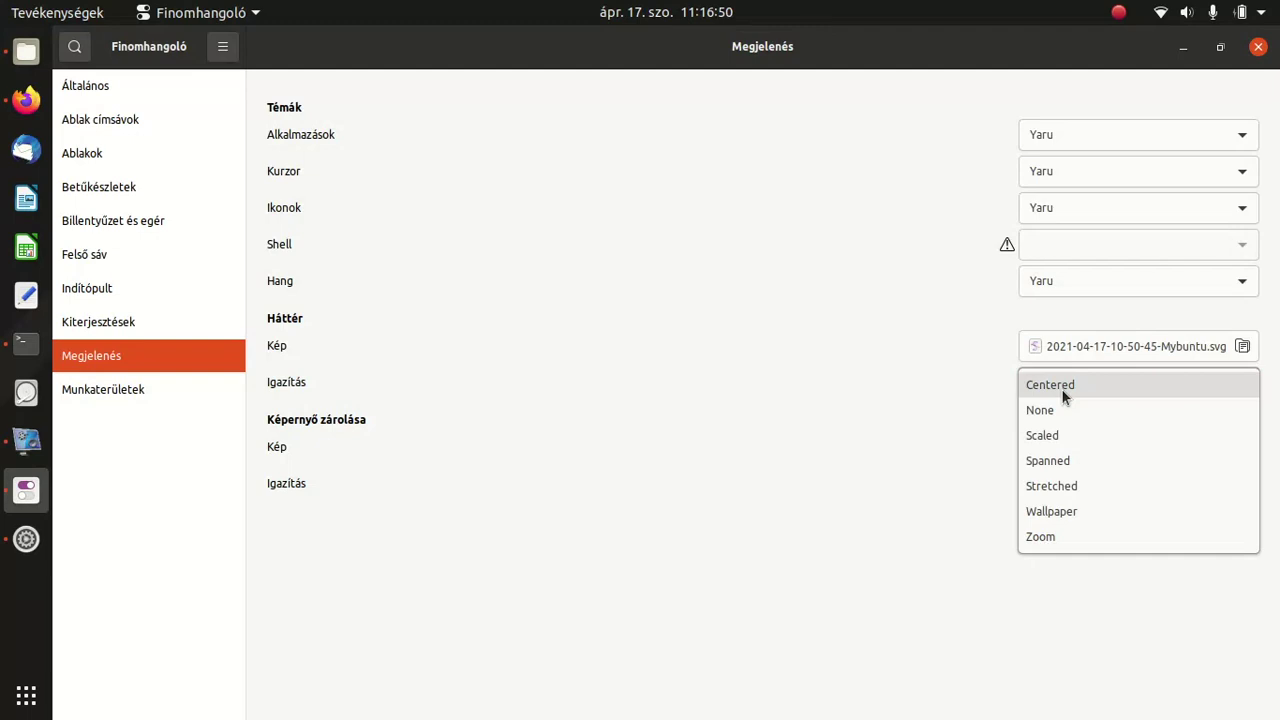
click(1059, 535)
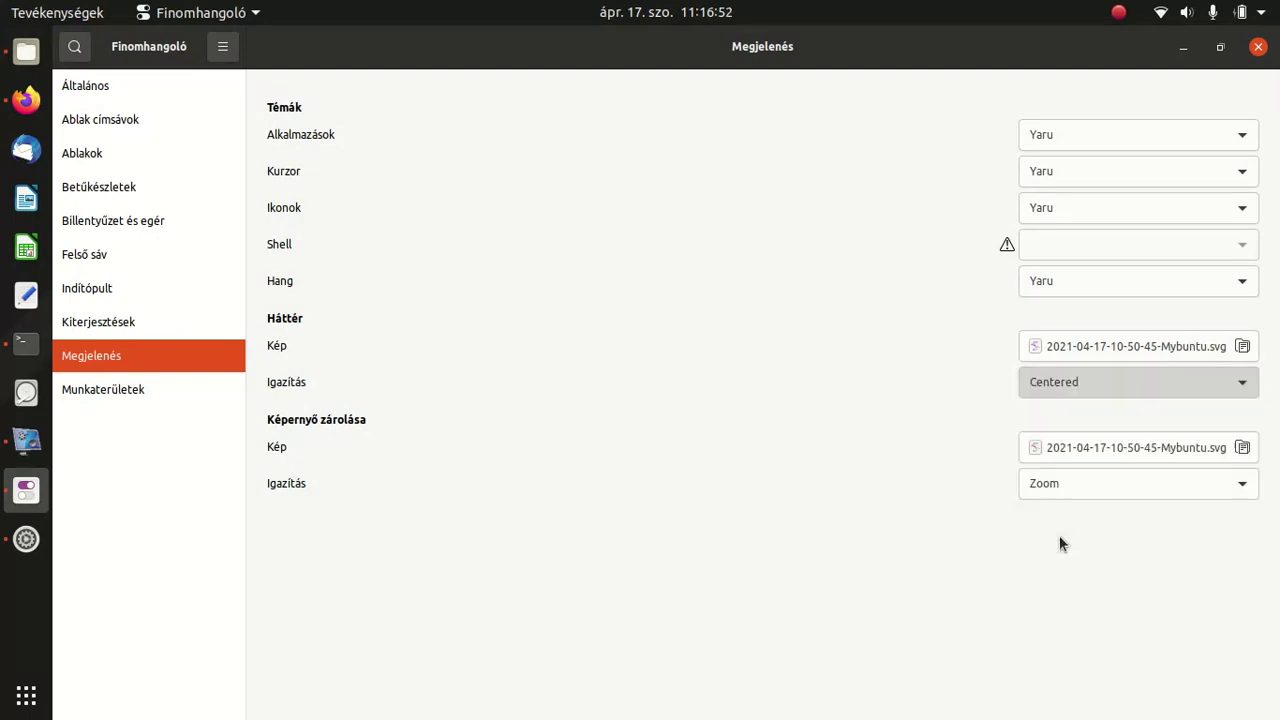
click(1181, 48)
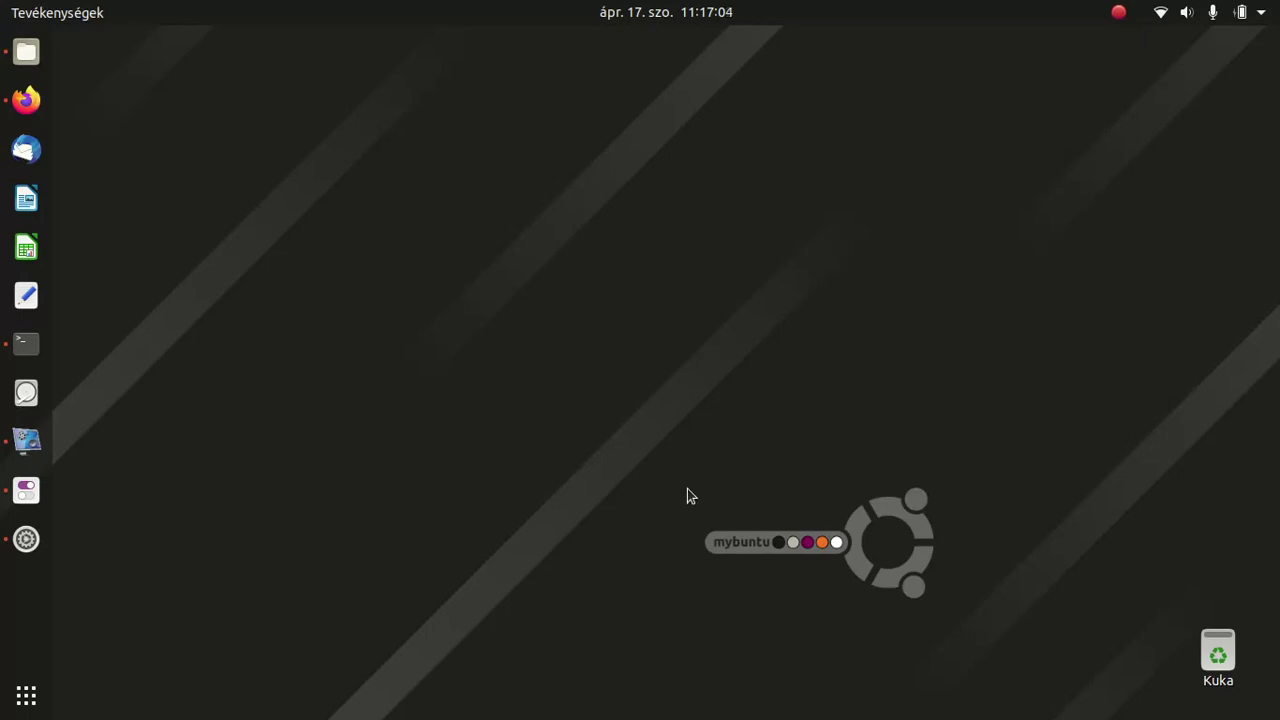
Check the background's Igazítás setting in Finomhangoló against the Háttér page in Beállítások, and minimize Beállítások.
click(26, 490)
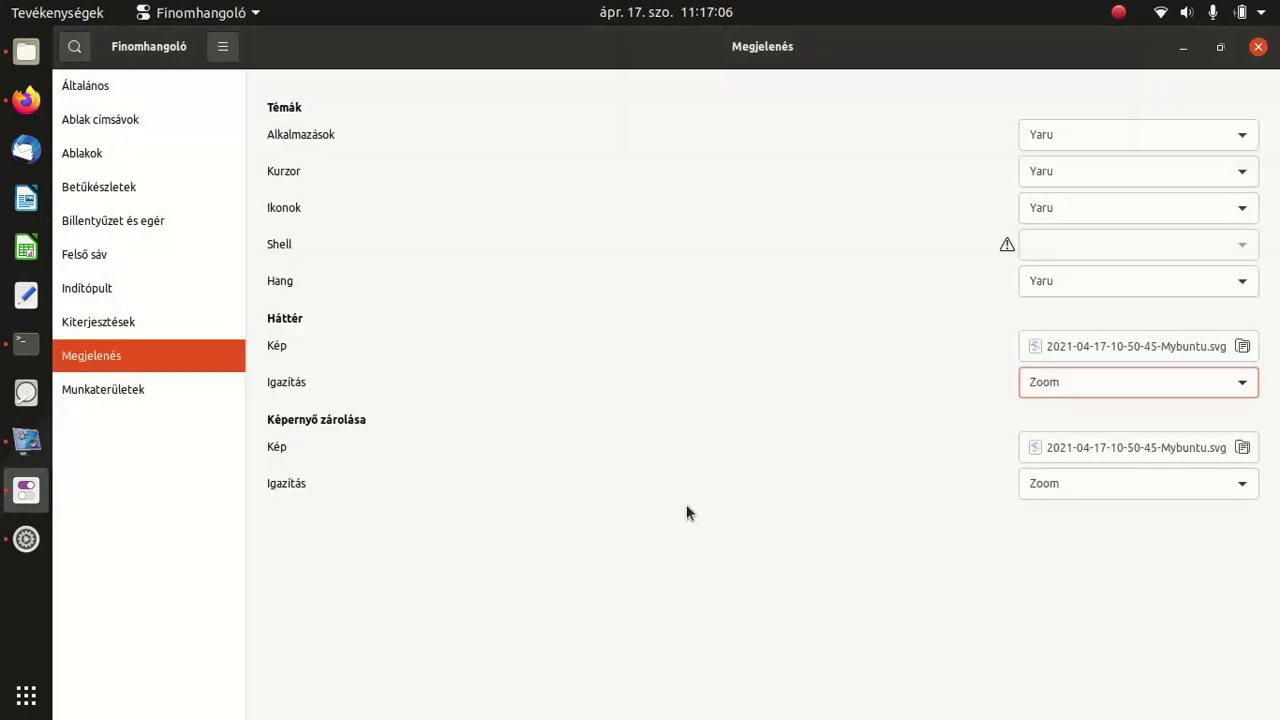
click(1115, 380)
click(1114, 382)
click(26, 539)
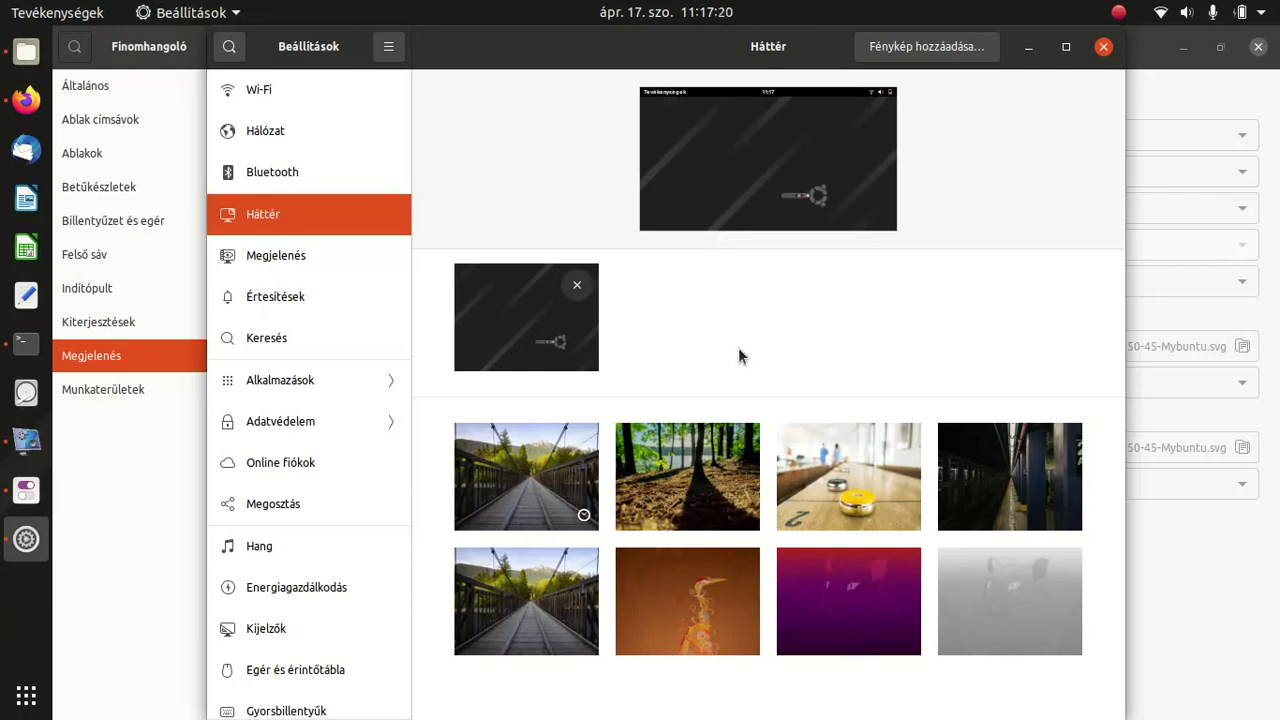
click(1030, 52)
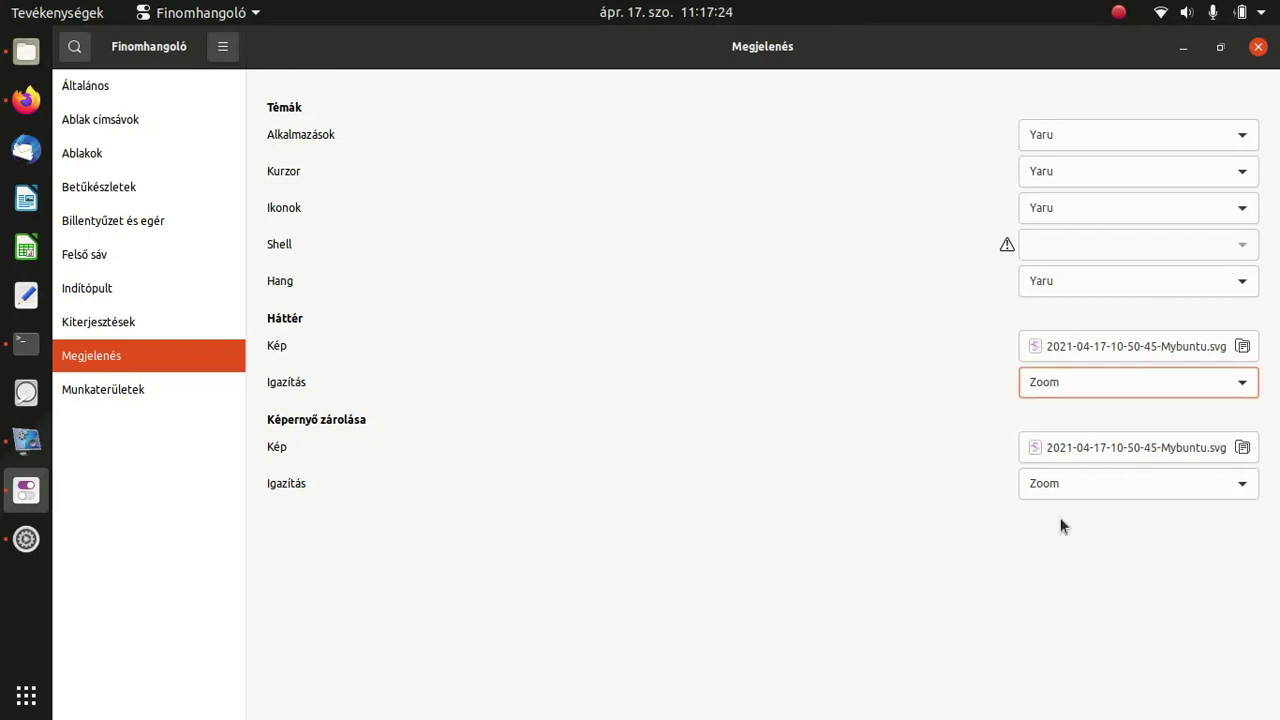
On the Munkaterületek page of Finomhangoló, choose Statikus munkaterületek and set Munkaterületek száma to 1.
click(101, 396)
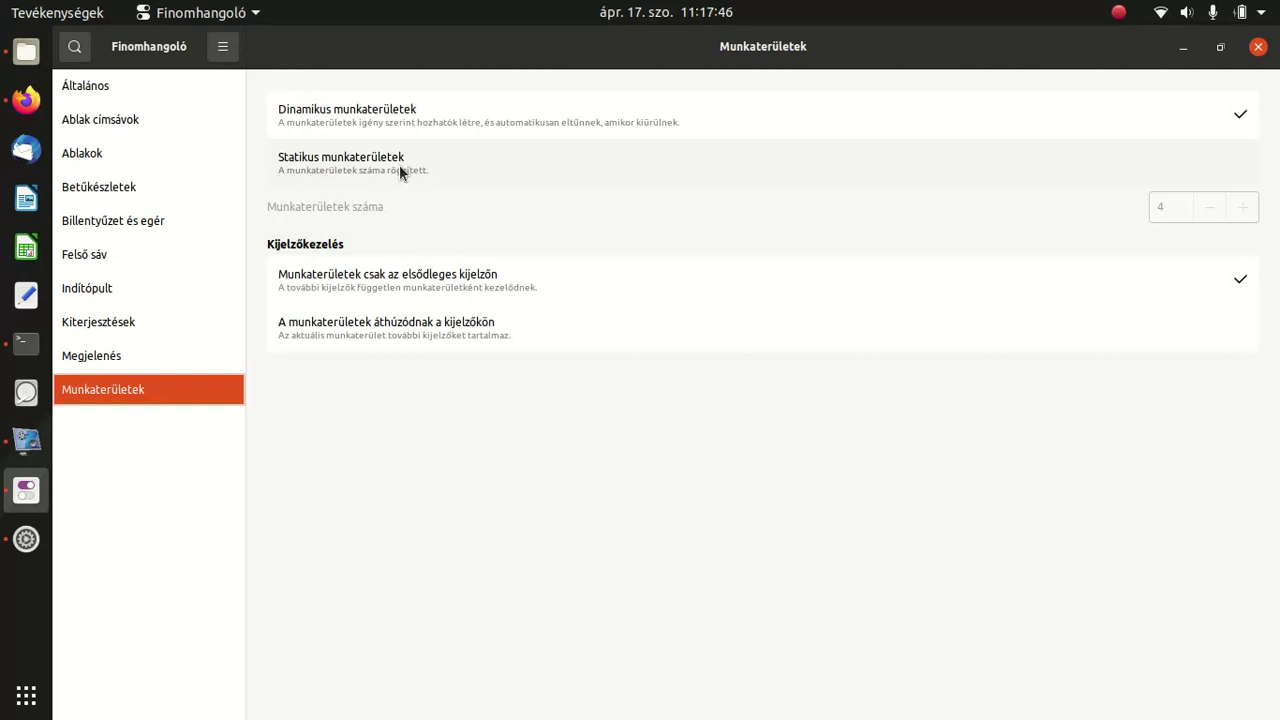
click(1232, 170)
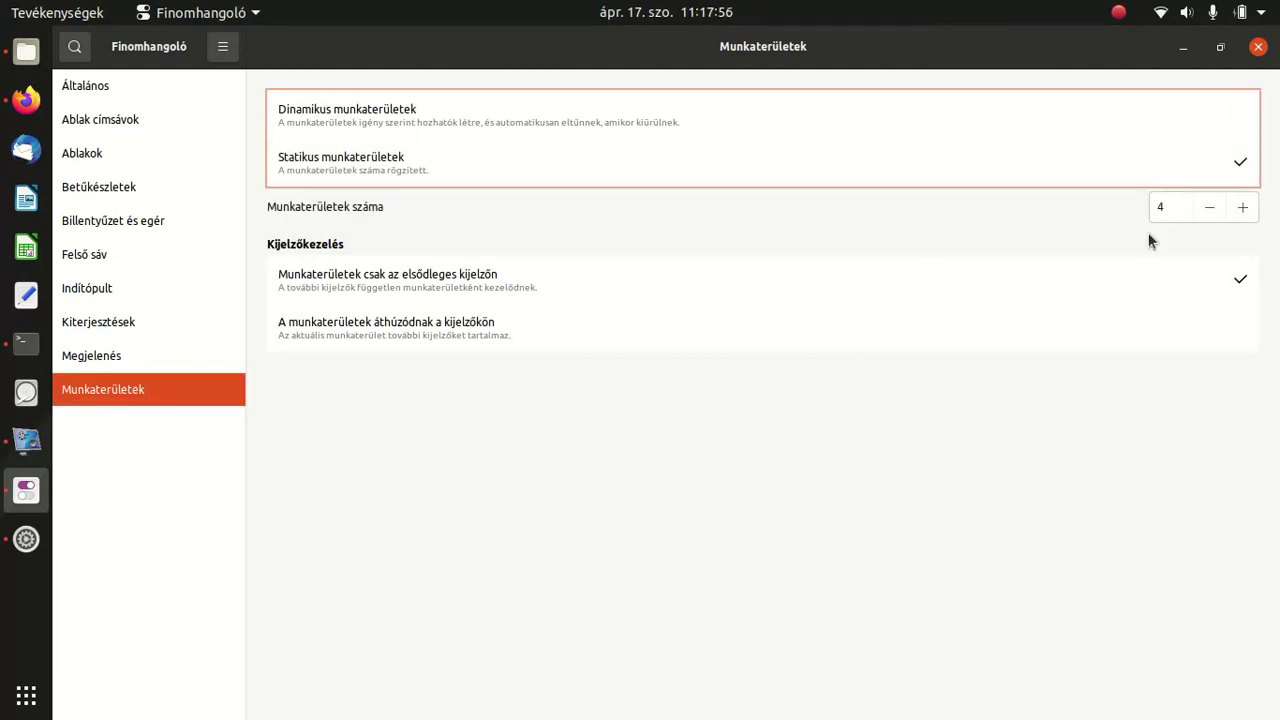
click(1207, 211)
click(1207, 211)
click(1207, 215)
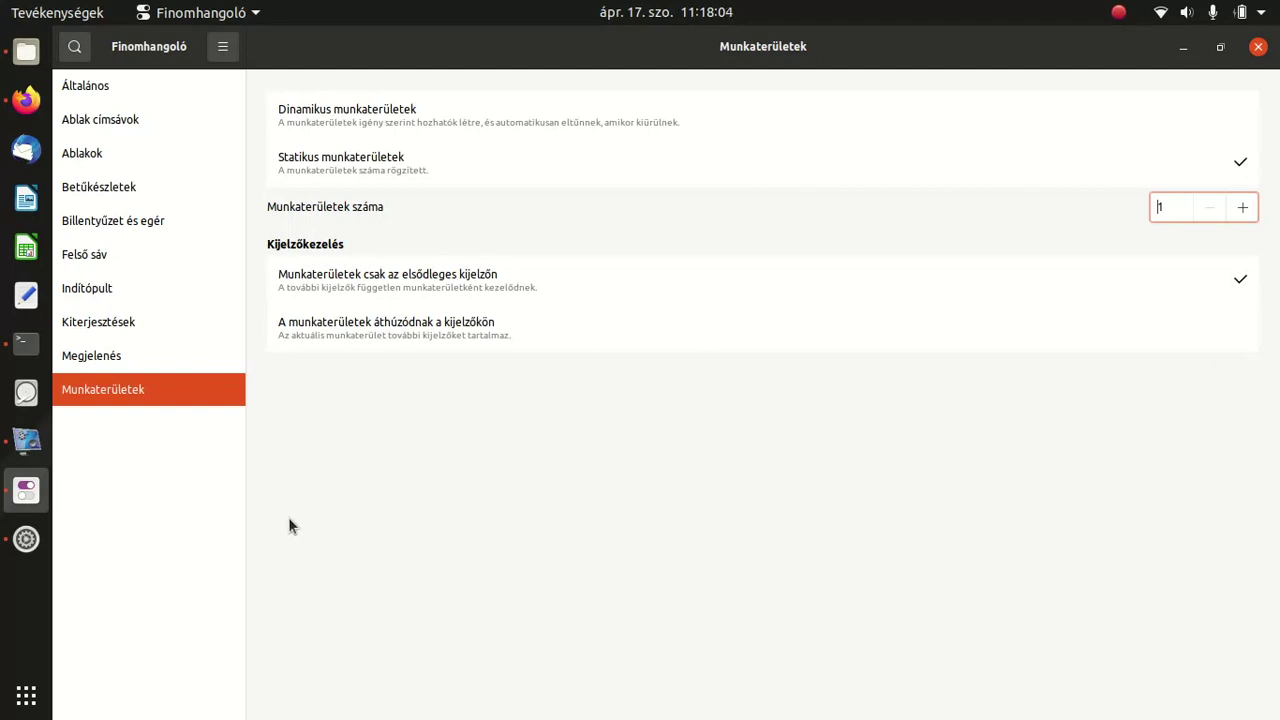
Review the Finomhangoló pages from Általános through Munkaterületek and close the window.
click(88, 89)
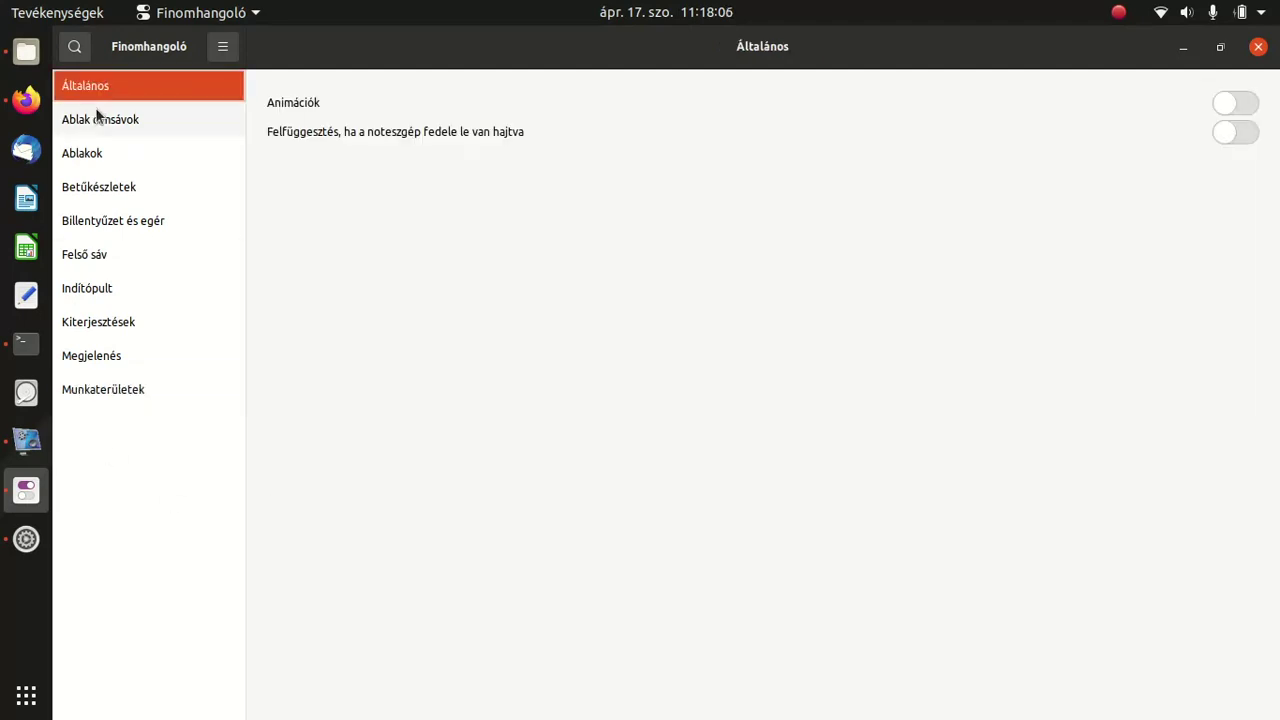
click(96, 120)
click(95, 153)
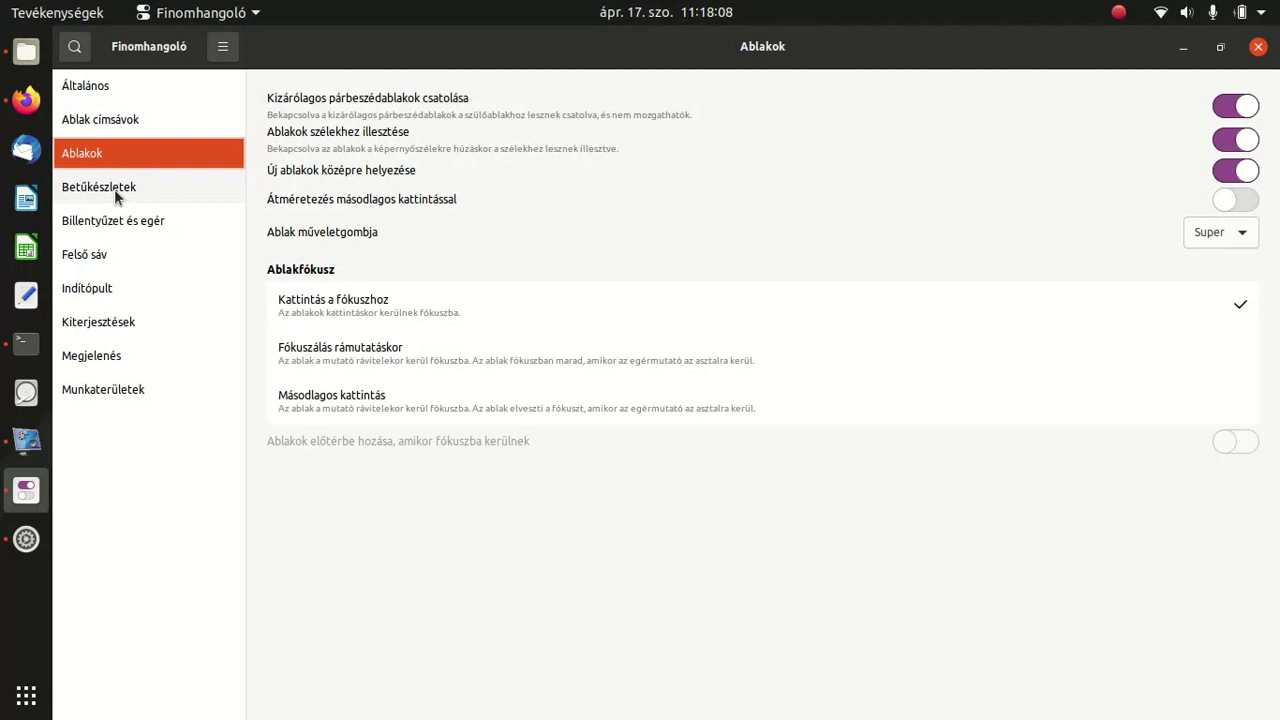
click(114, 189)
click(115, 222)
click(110, 258)
click(116, 292)
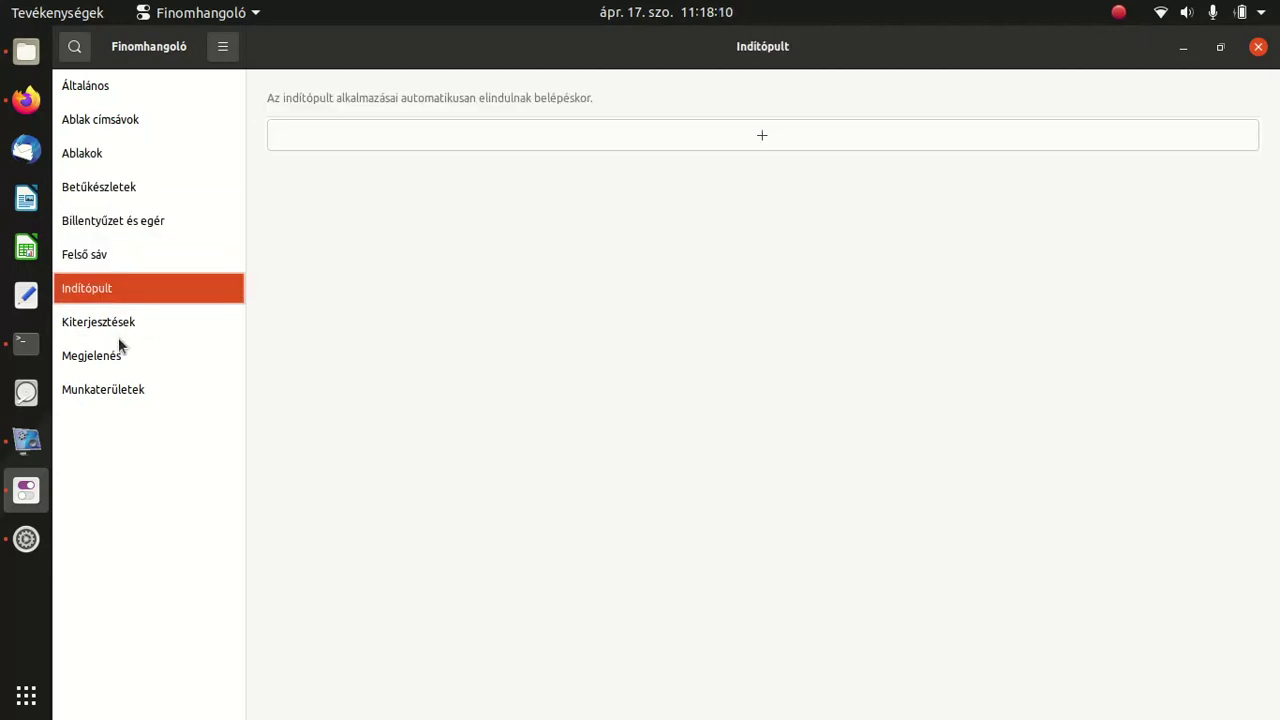
click(115, 324)
click(111, 362)
click(109, 390)
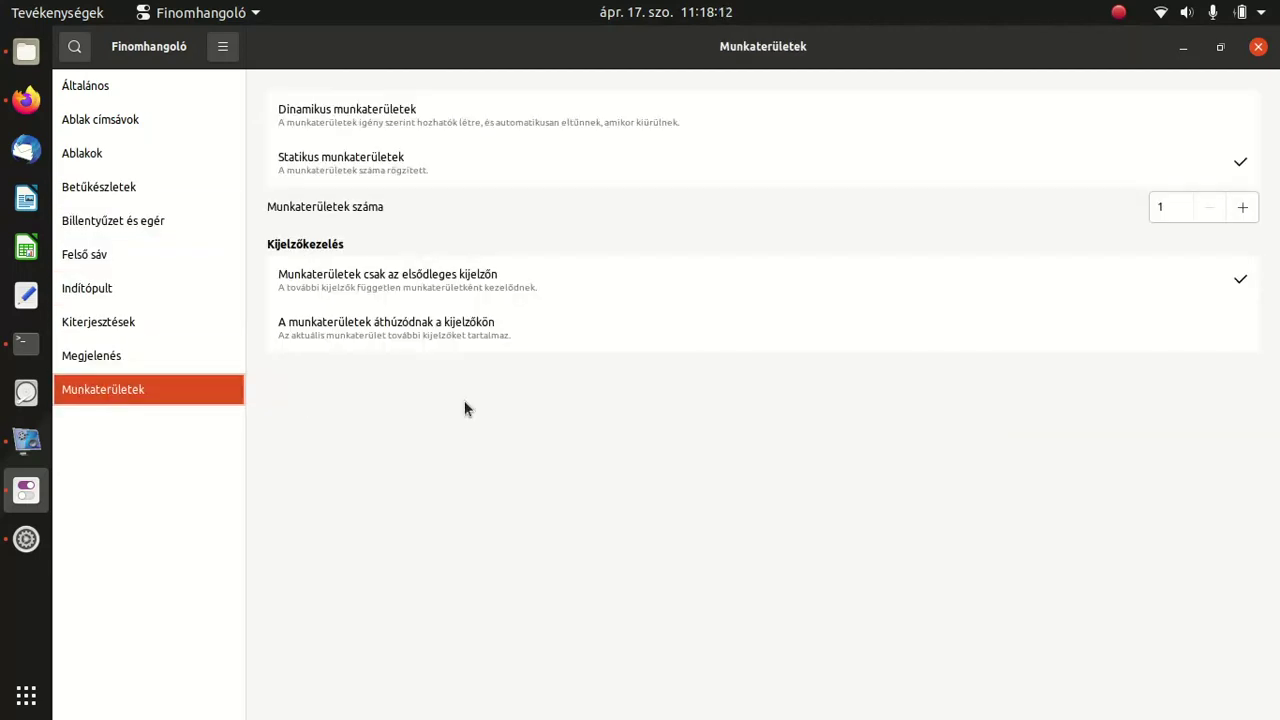
click(1258, 47)
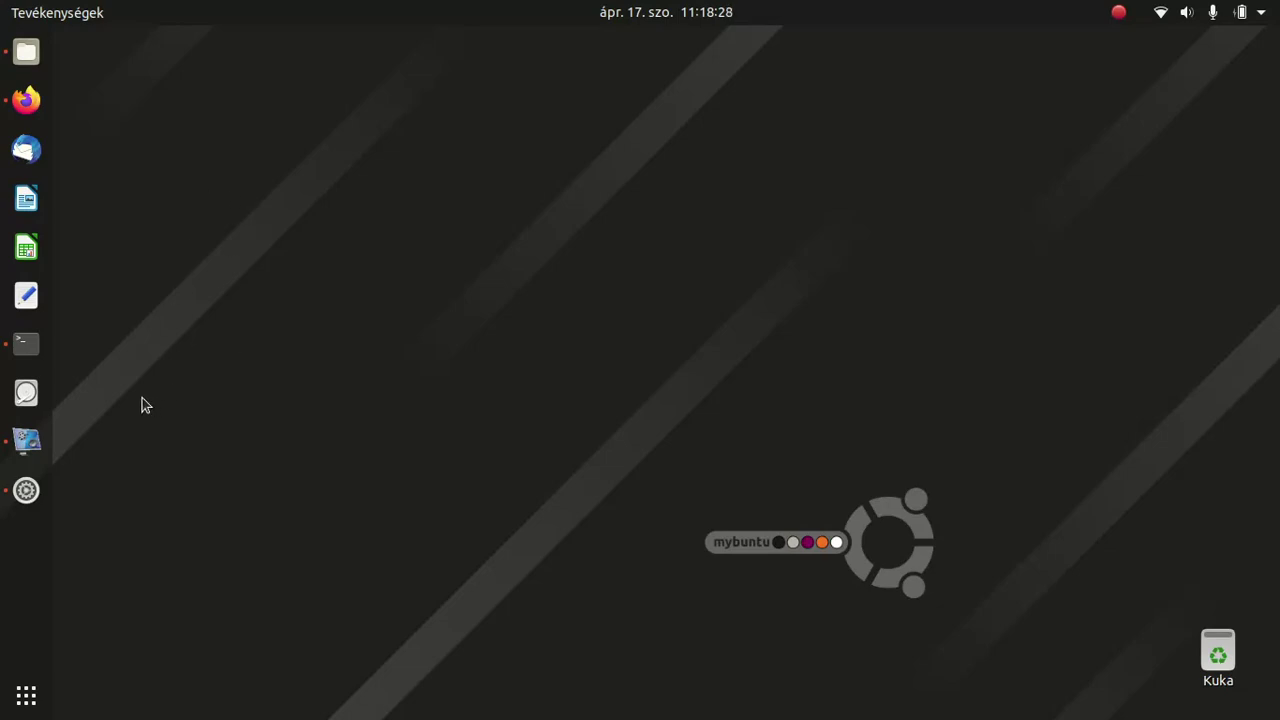
In the terminal, rework the recalled install command to sudo apt install gnome-tweak and list the matching package names.
click(28, 345)
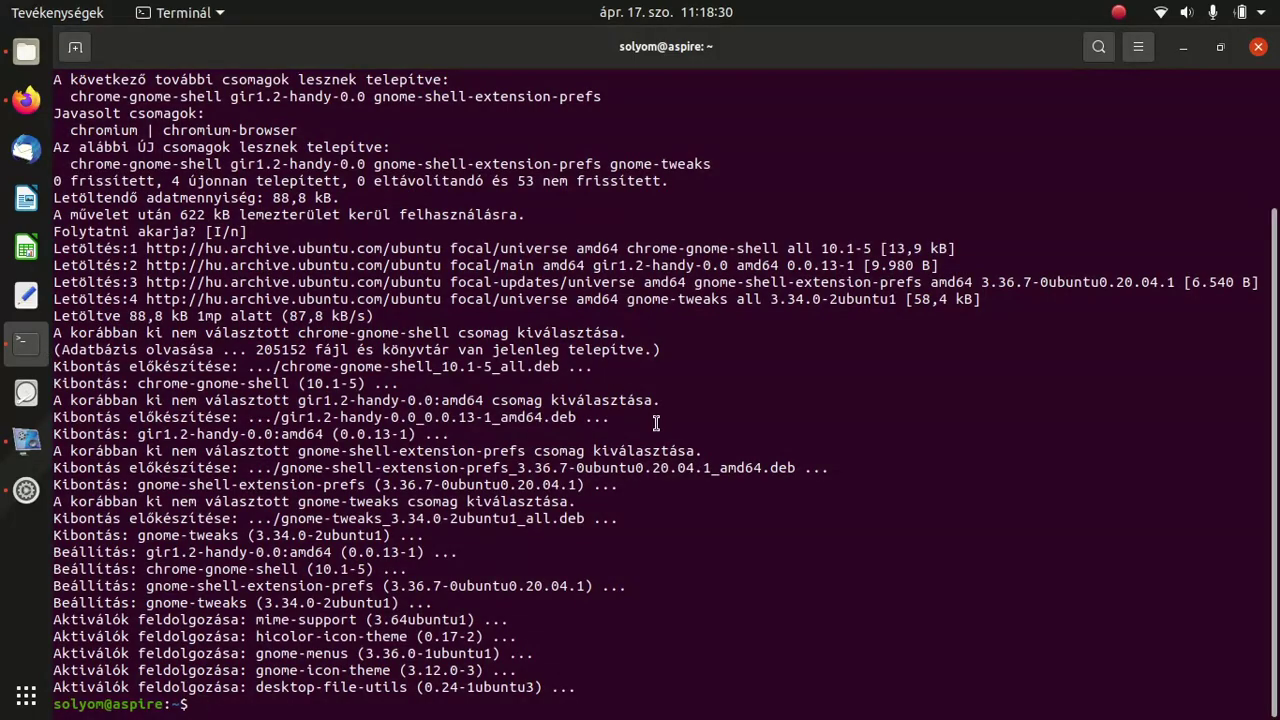
text(exit)
key(Up)
key(BackSpace)
key(BackSpace)
key(BackSpace)
key(BackSpace)
key(BackSpace)
key(BackSpace)
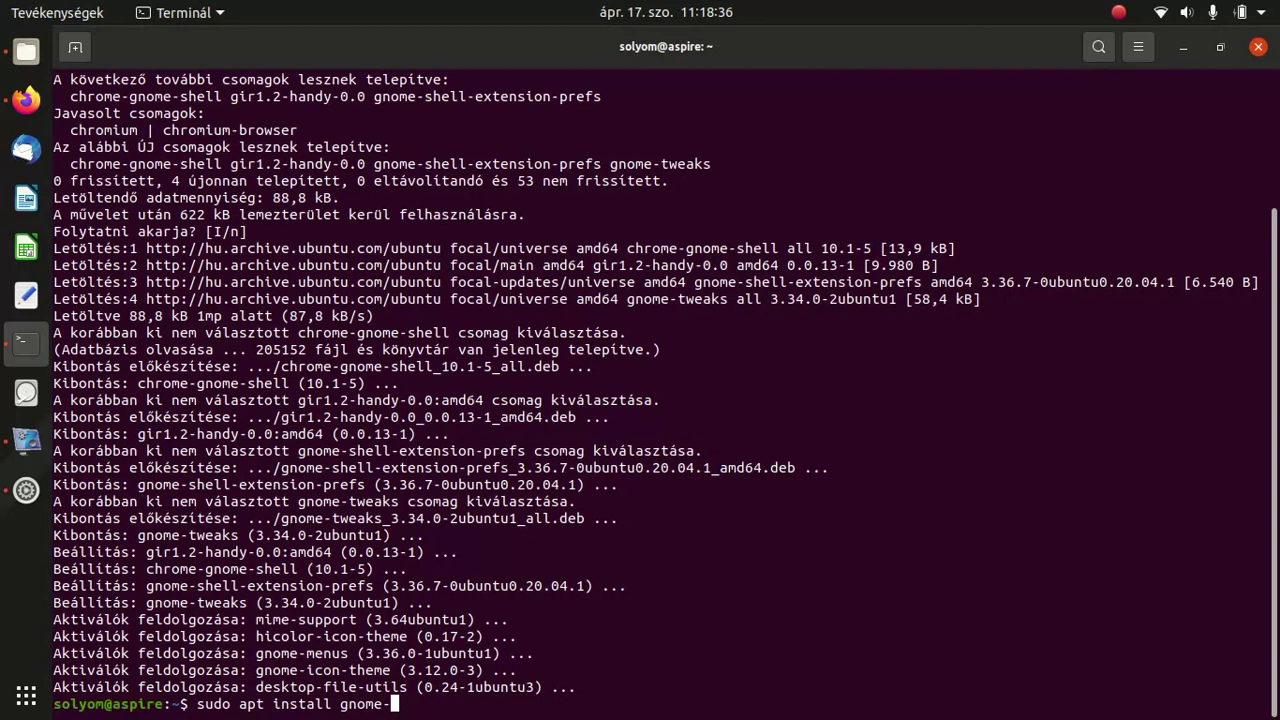
text(tweak)
key(Tab)
key(Tab)
key(Tab)
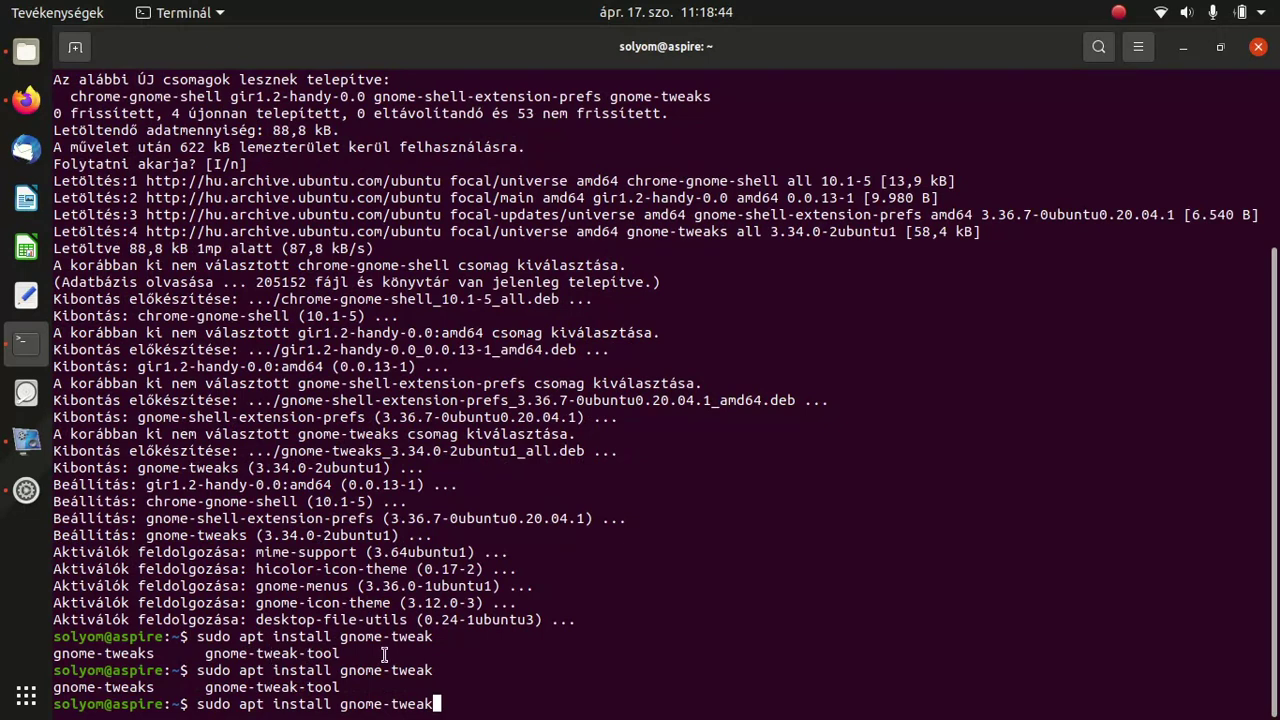
Complete the command as sudo apt install gnome-tweak-tool and run it, entering the account password at the sudo prompt.
text(-tool)
key(Return)
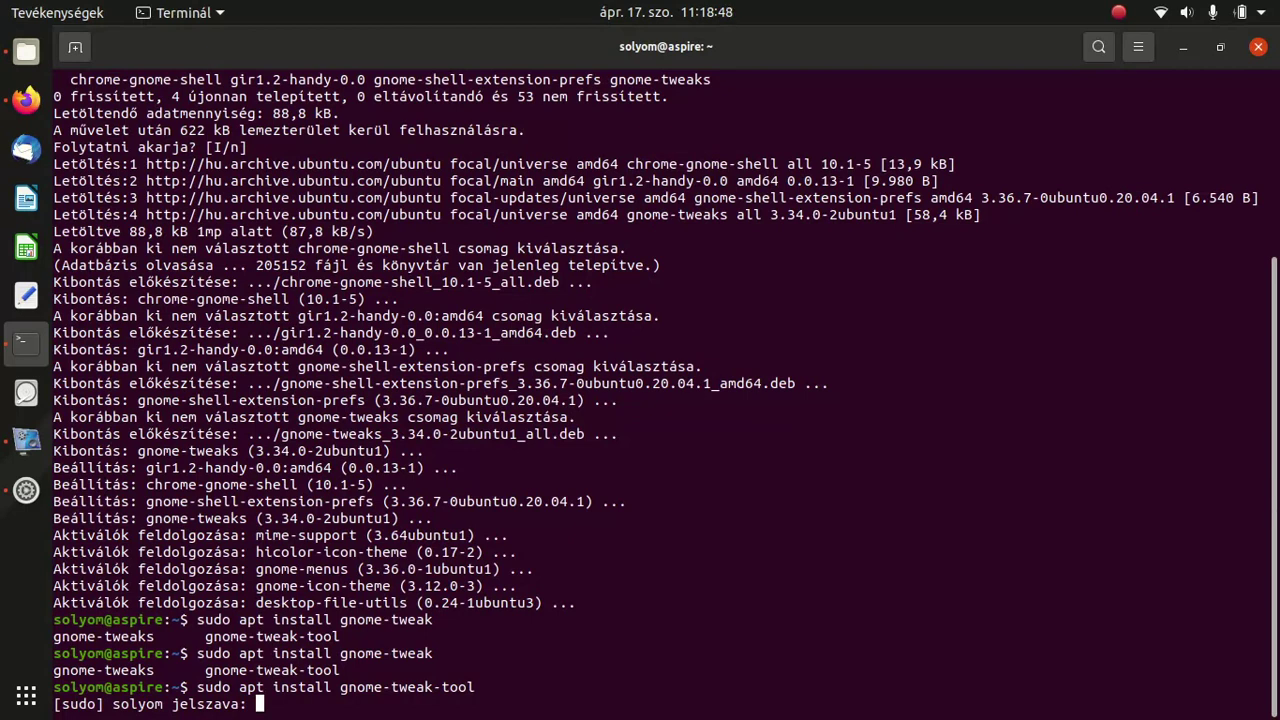
key(Return)
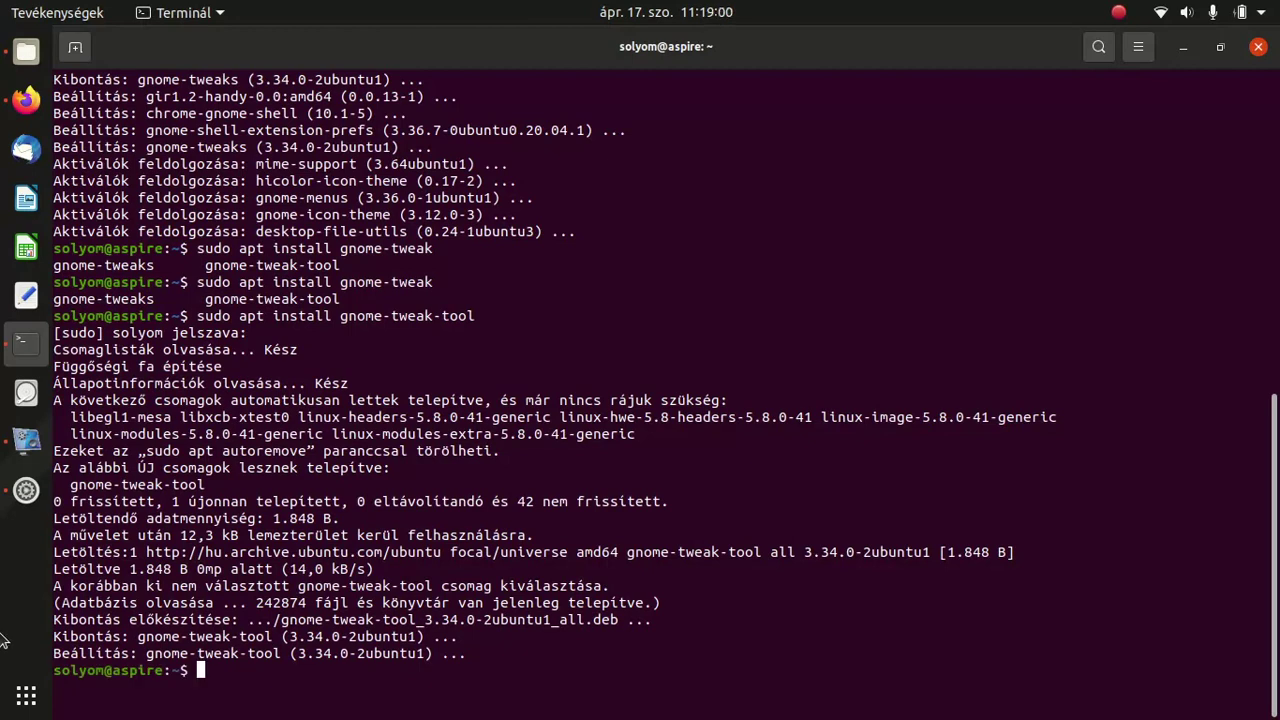
Launch Finomhangoló from the utilities folder, check its Kiterjesztések page, then close it and minimize the terminal.
click(27, 697)
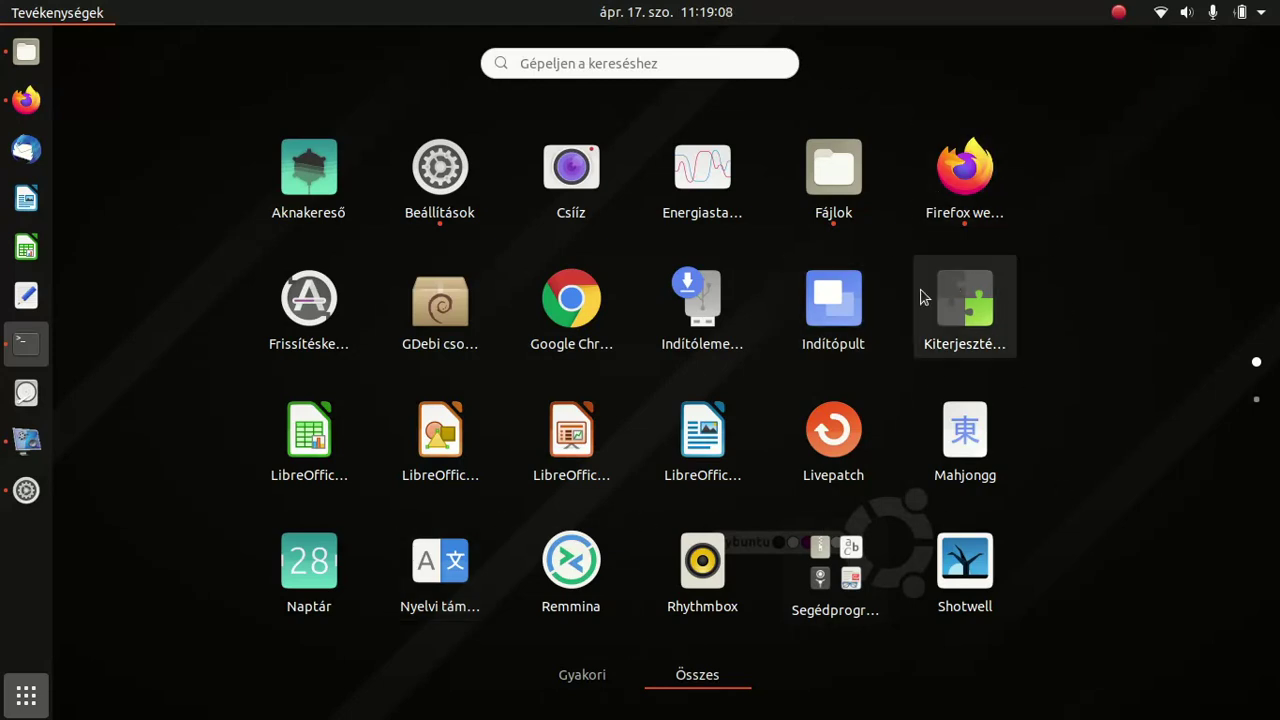
click(838, 562)
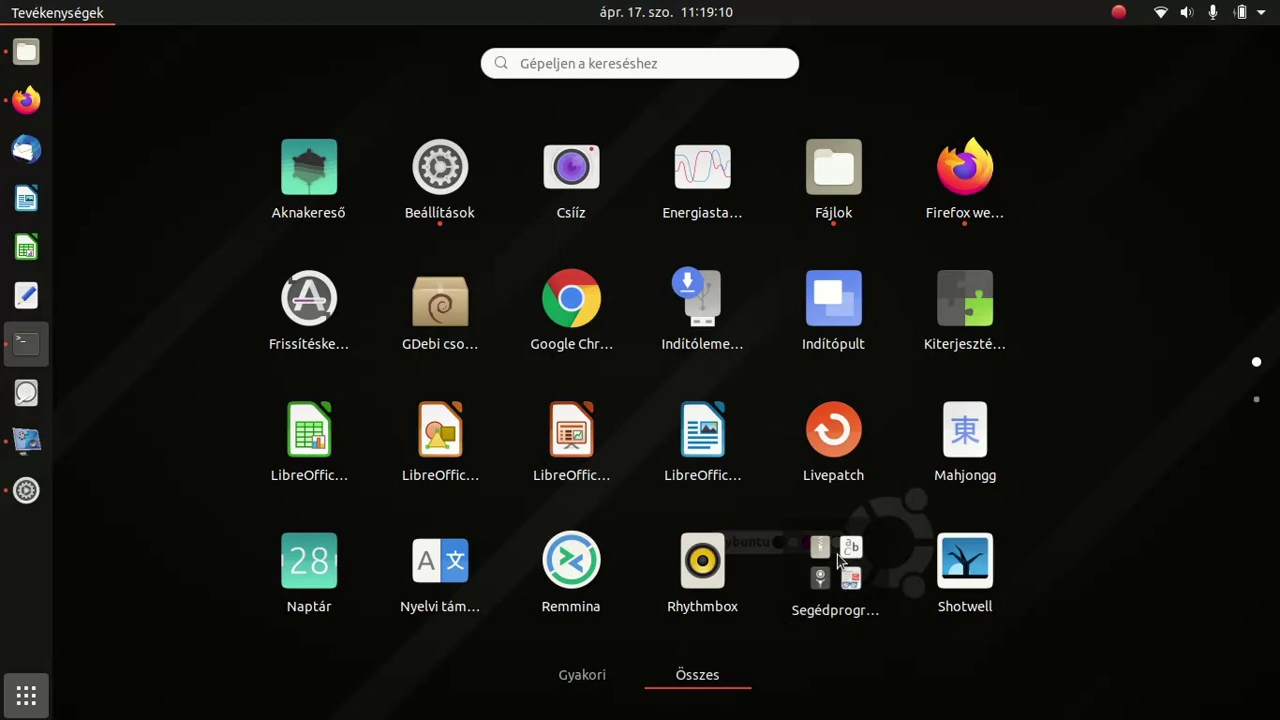
click(360, 447)
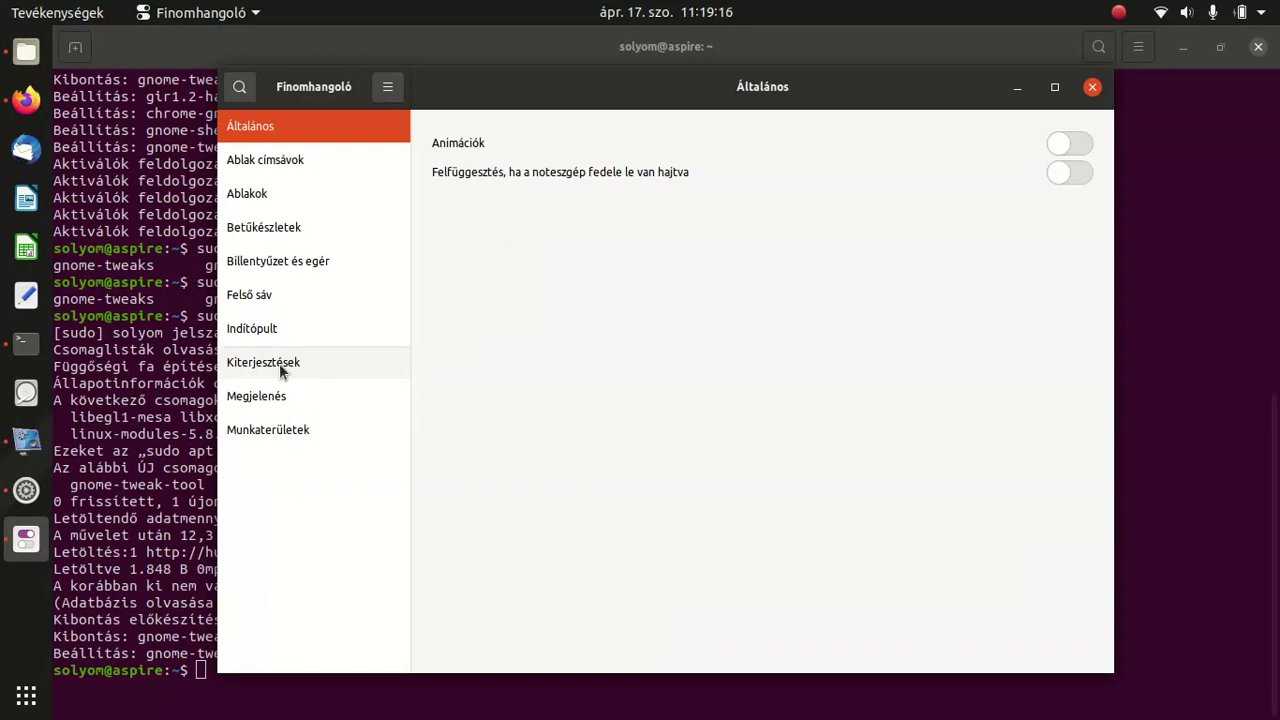
click(280, 365)
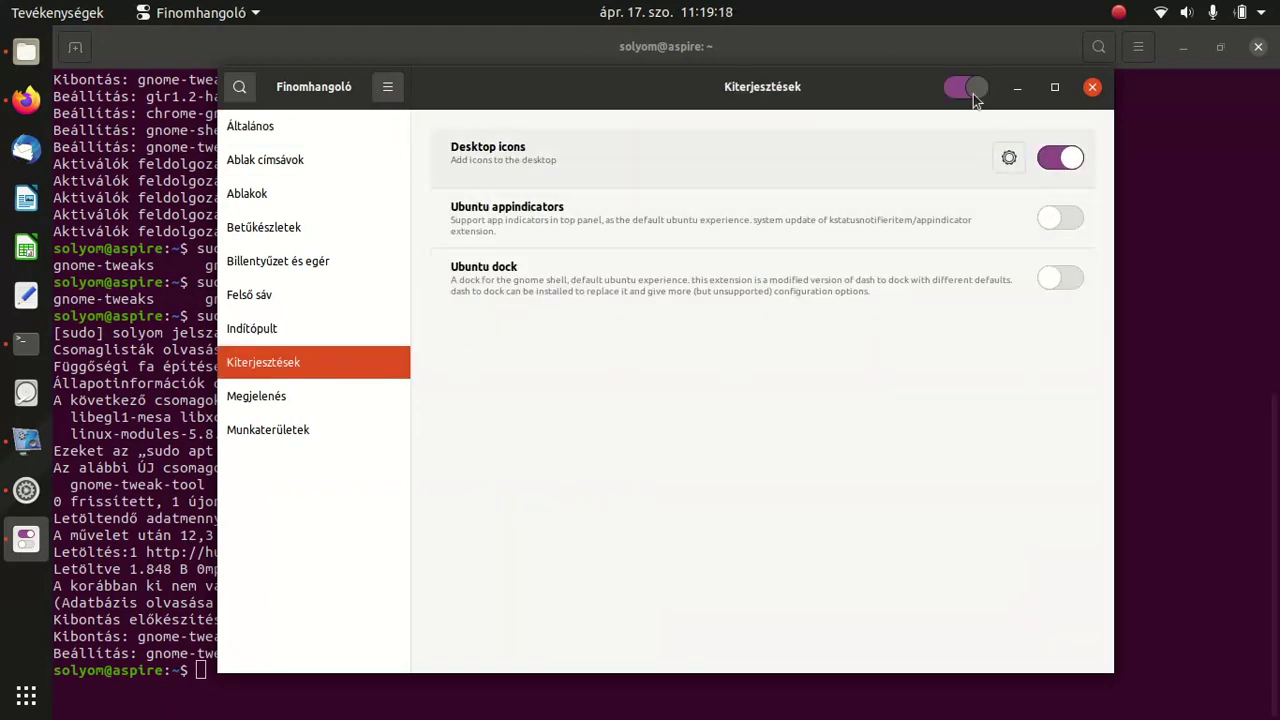
click(1092, 88)
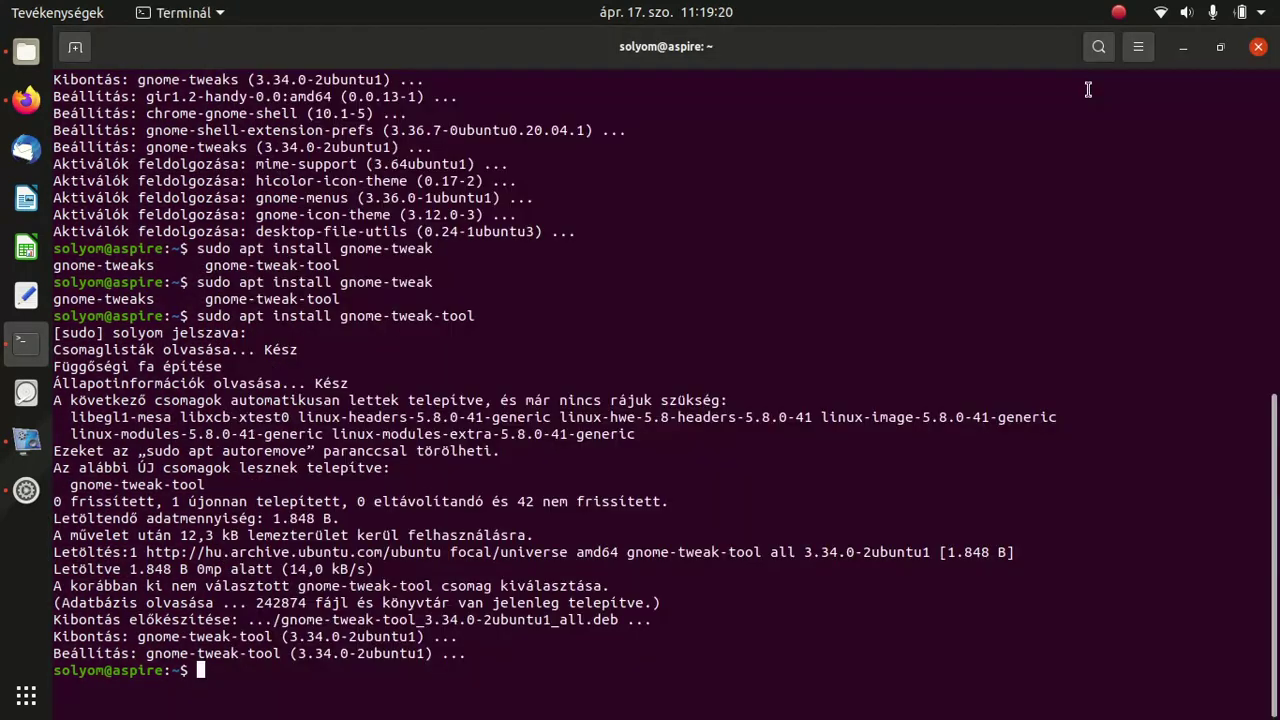
click(1185, 55)
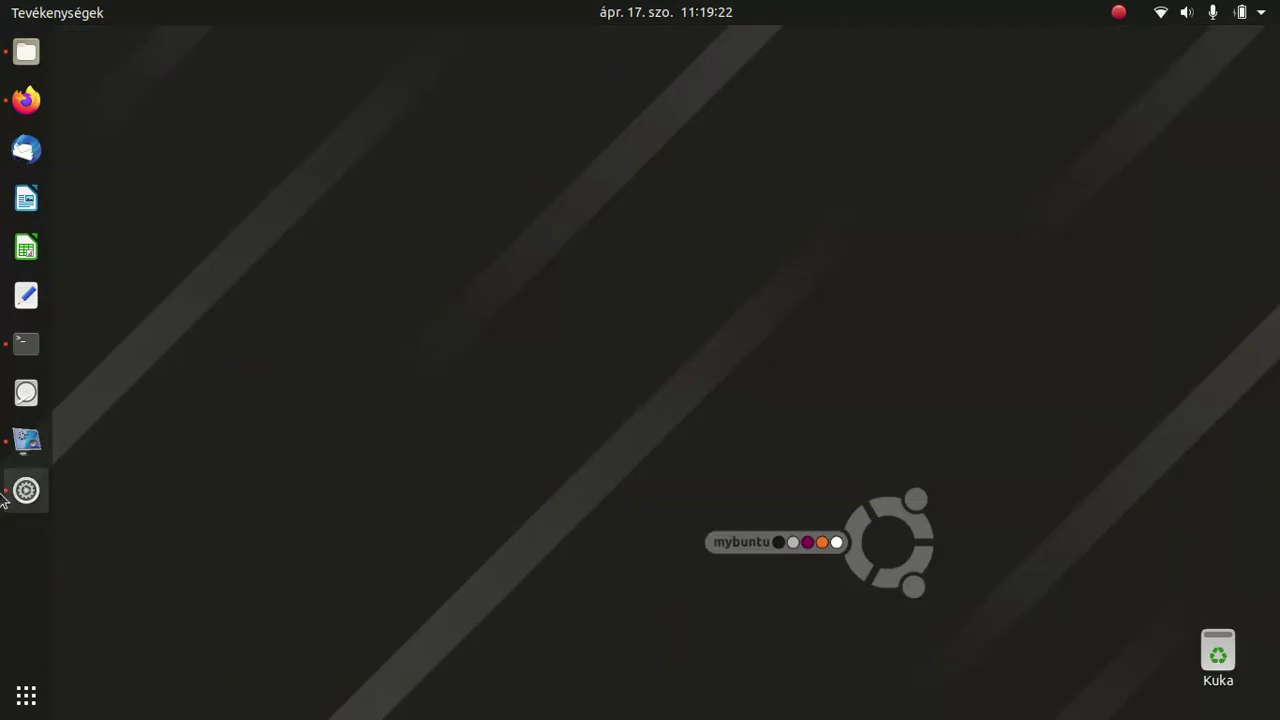
Launch the Kiterjesztések app, maximize it, view the Desktop Icons extension's settings and close them.
click(26, 693)
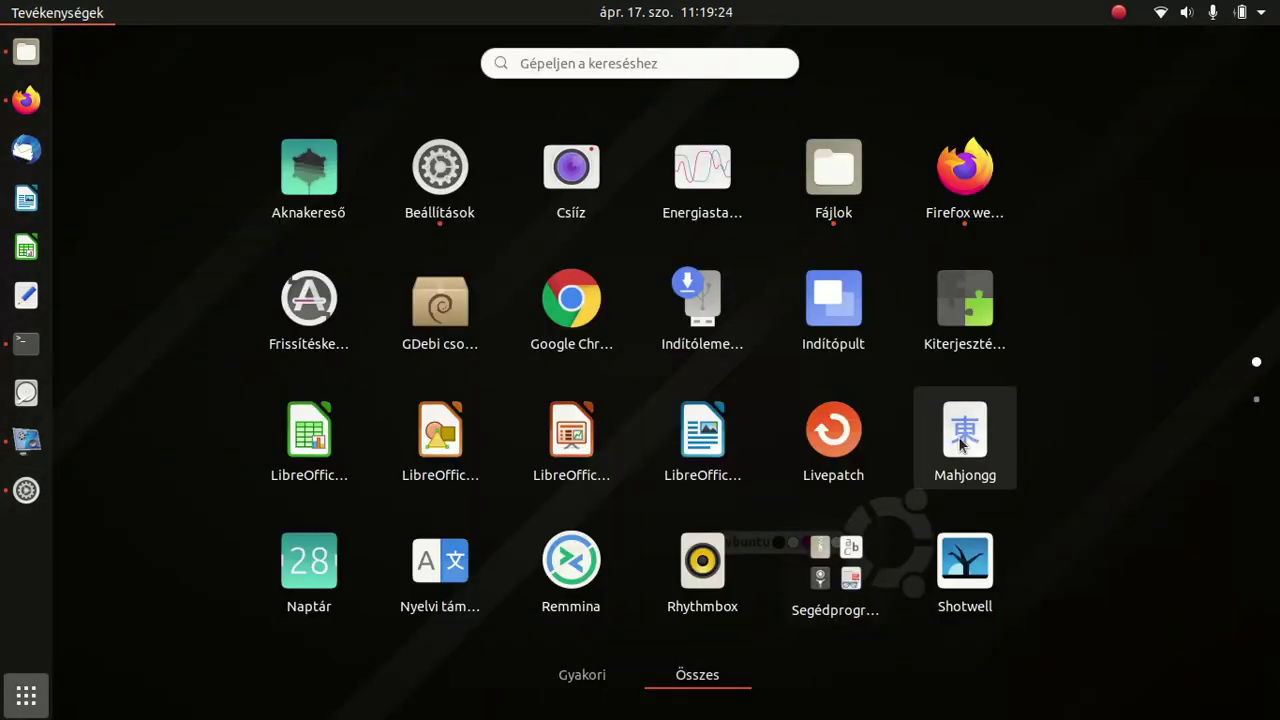
click(971, 313)
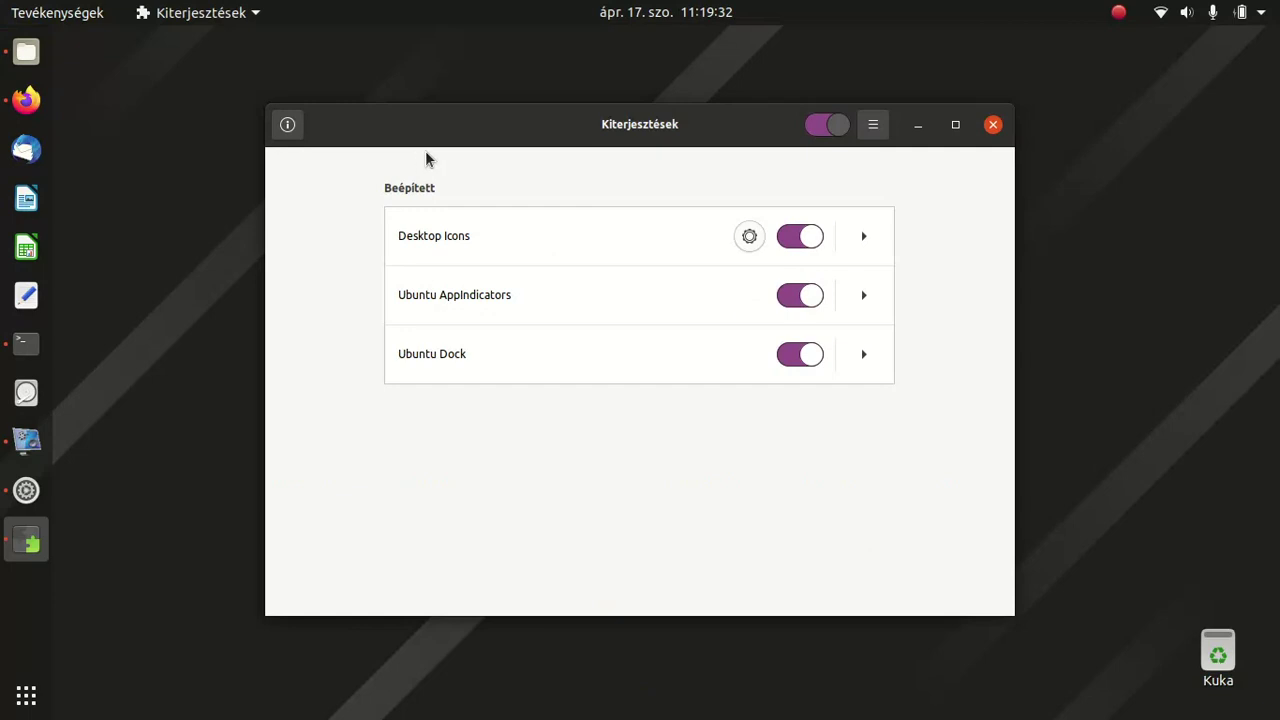
double_click(463, 131)
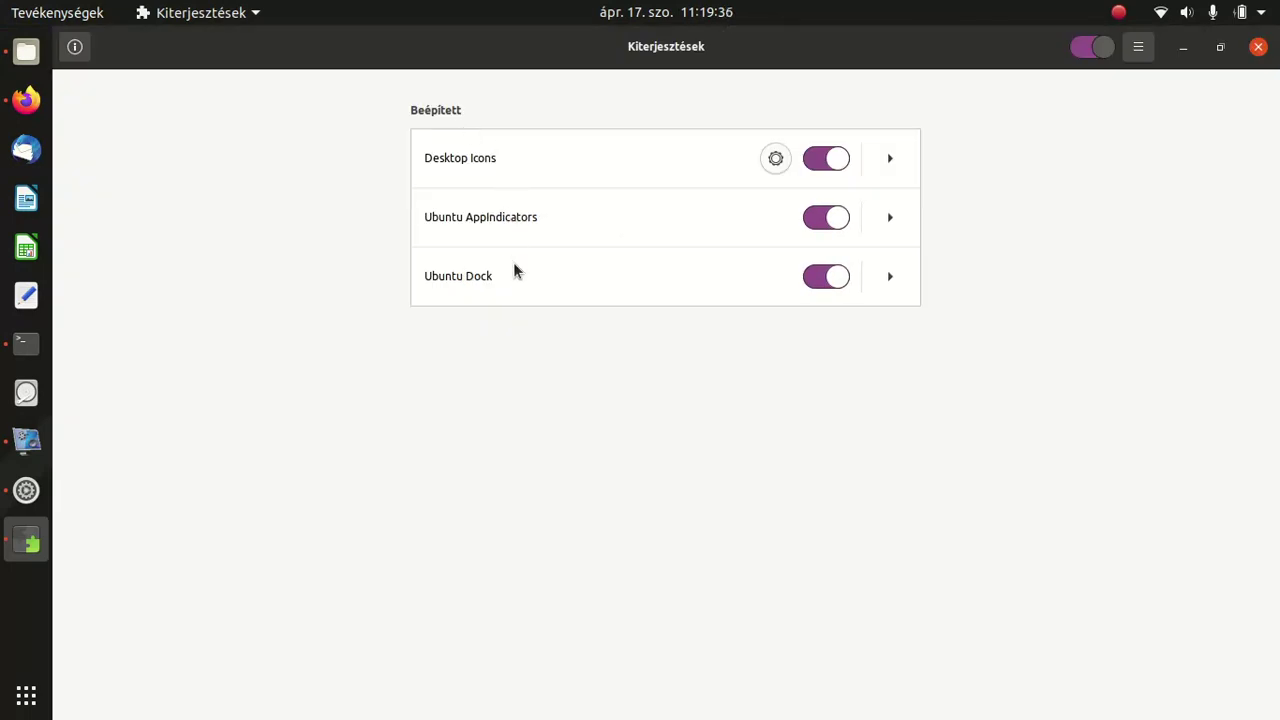
click(771, 161)
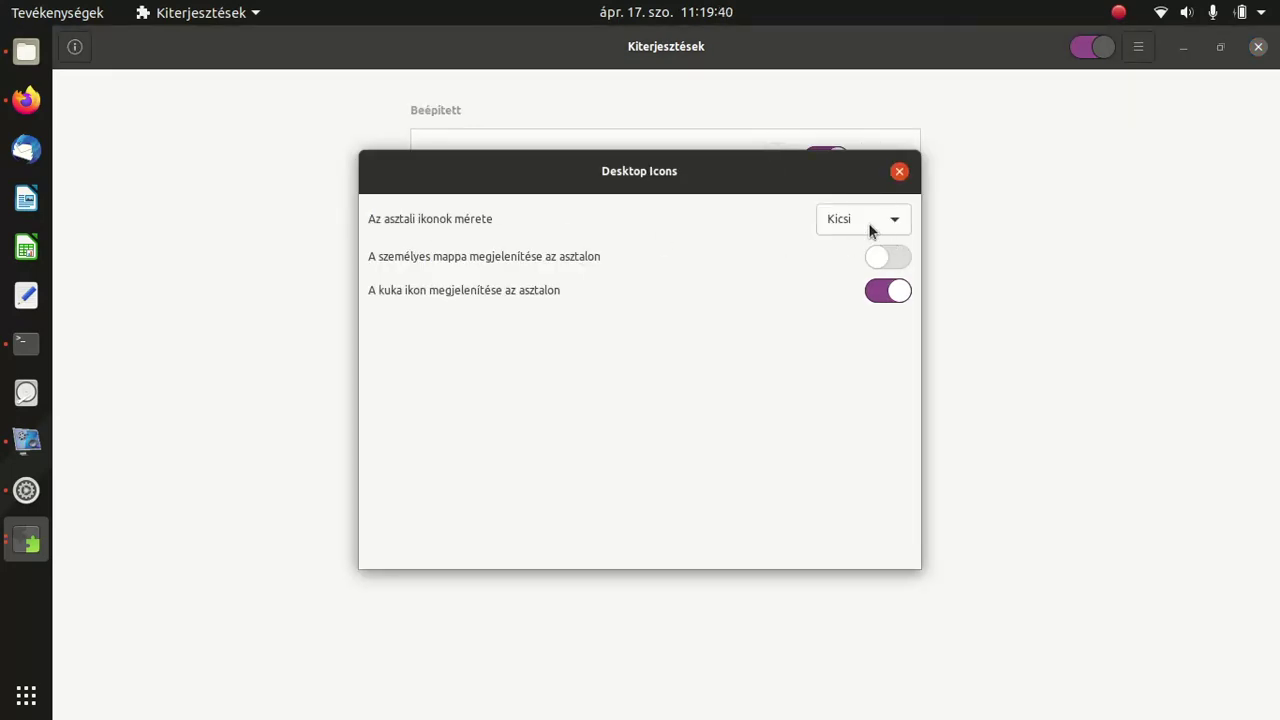
click(902, 174)
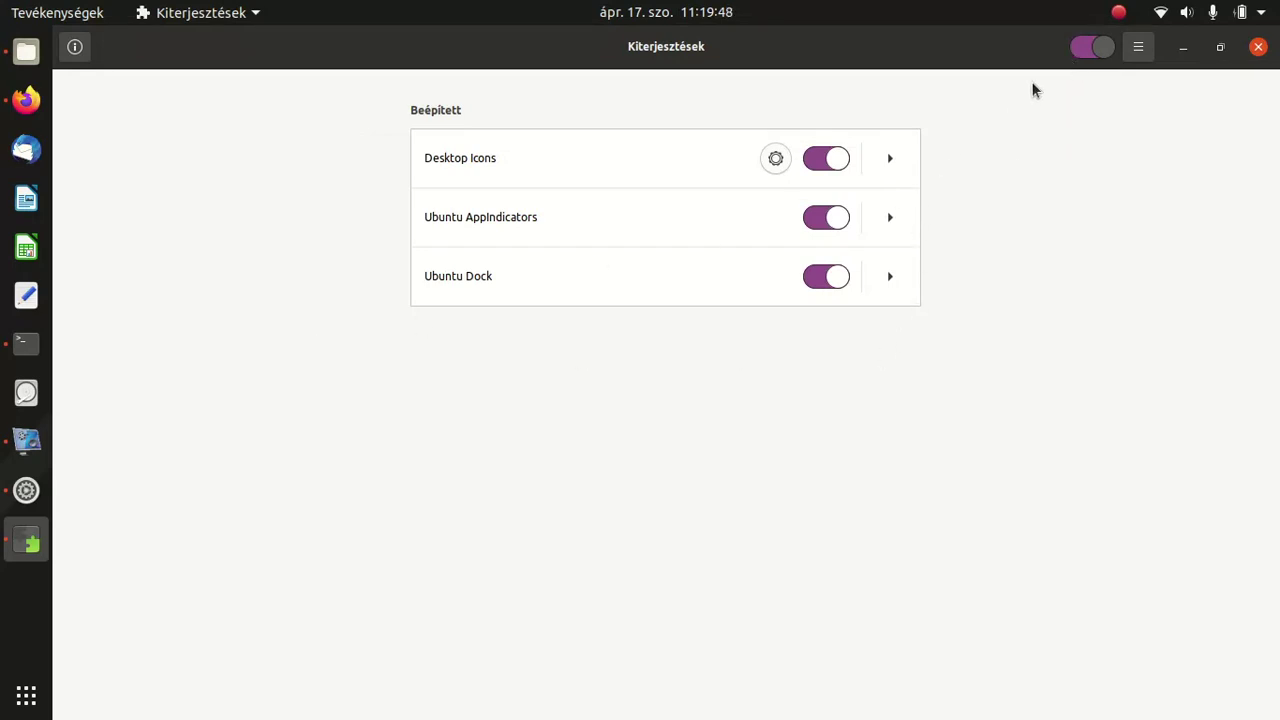
Switch all extensions off and back on with the global Kiterjesztések toggle, twice.
click(1079, 50)
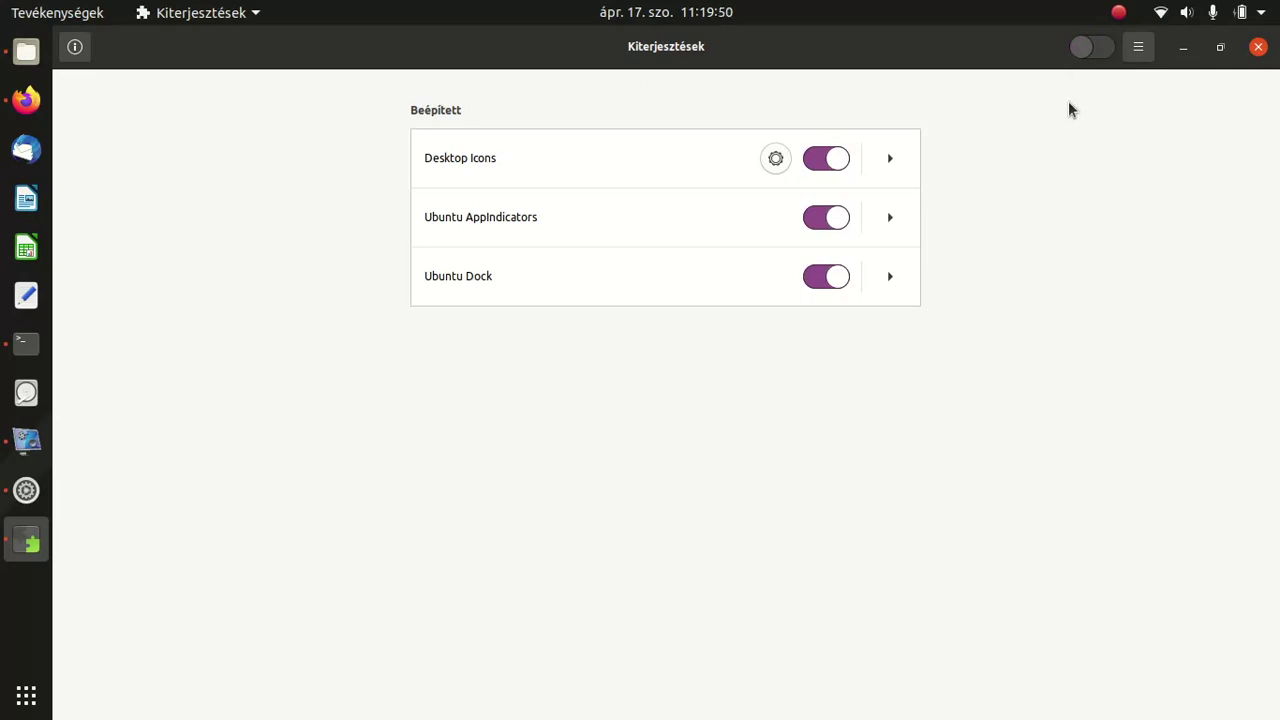
click(1097, 52)
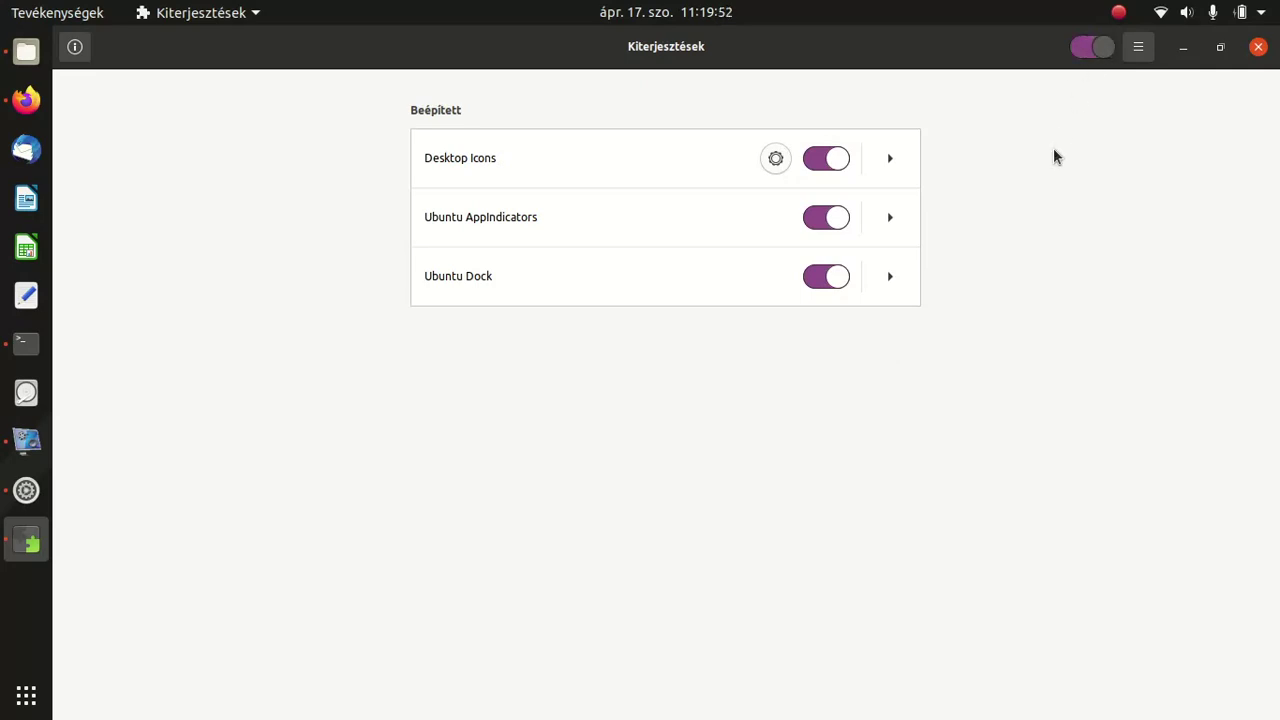
click(1078, 51)
click(1097, 54)
View the version information of the Kiterjesztések app and close the dialog.
click(1140, 57)
click(1145, 133)
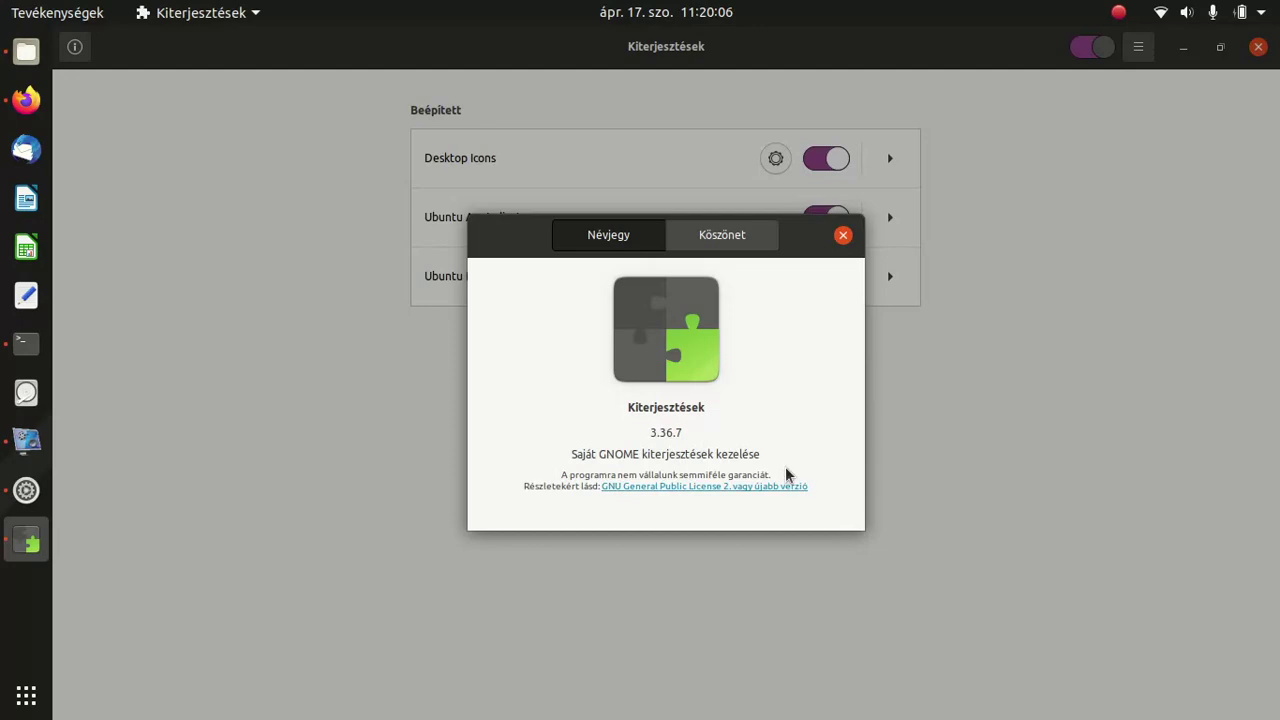
click(844, 238)
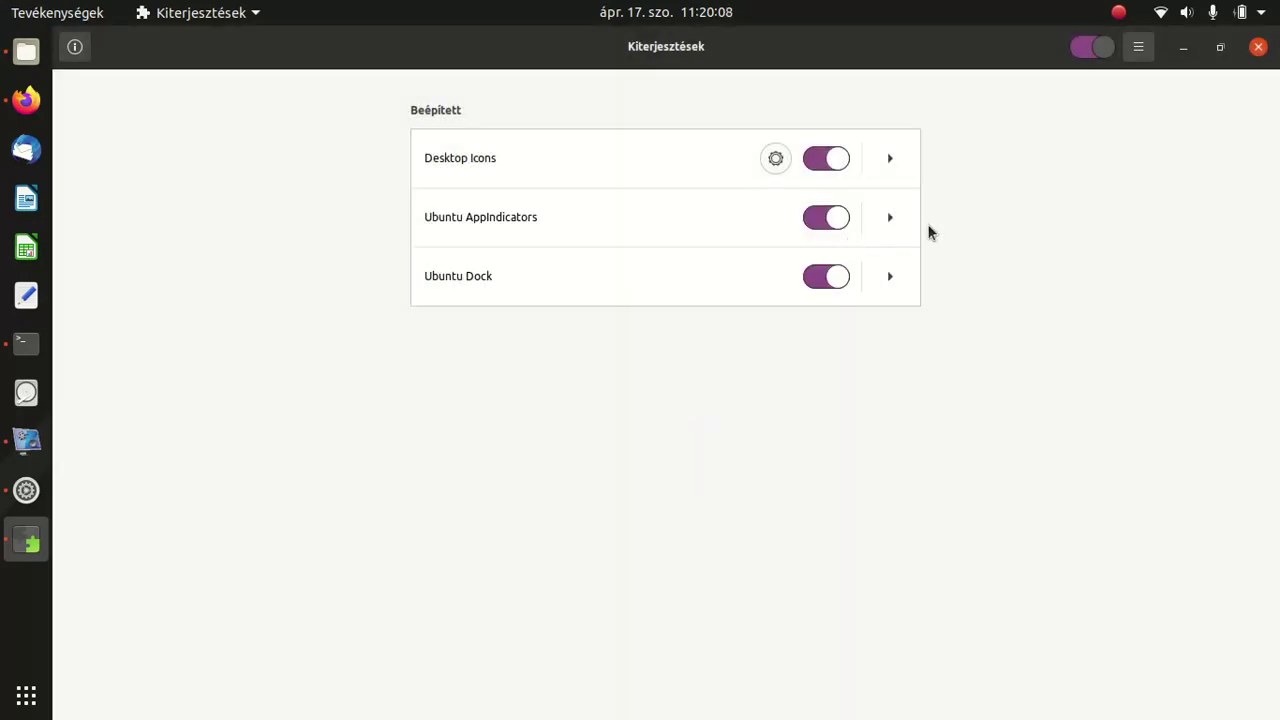
Read the notice about finding and adding extensions in Kiterjesztések and open its extensions.gnome.org link in Firefox.
click(76, 50)
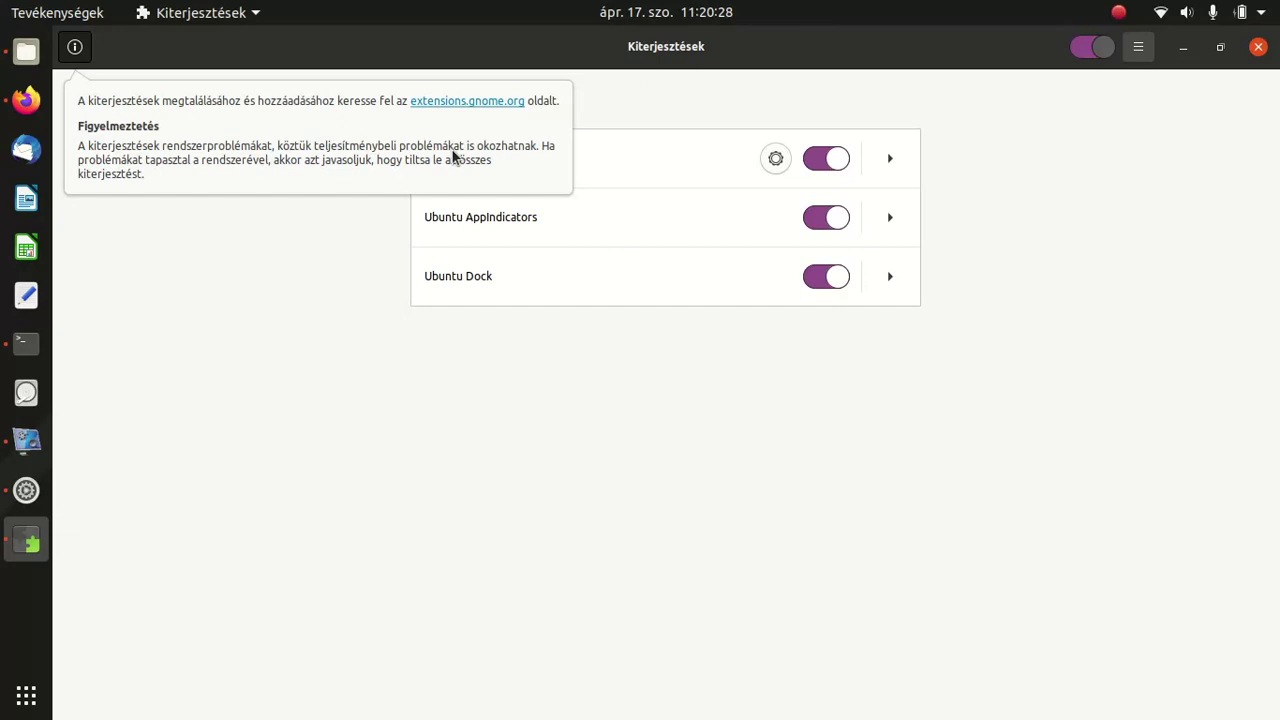
click(370, 524)
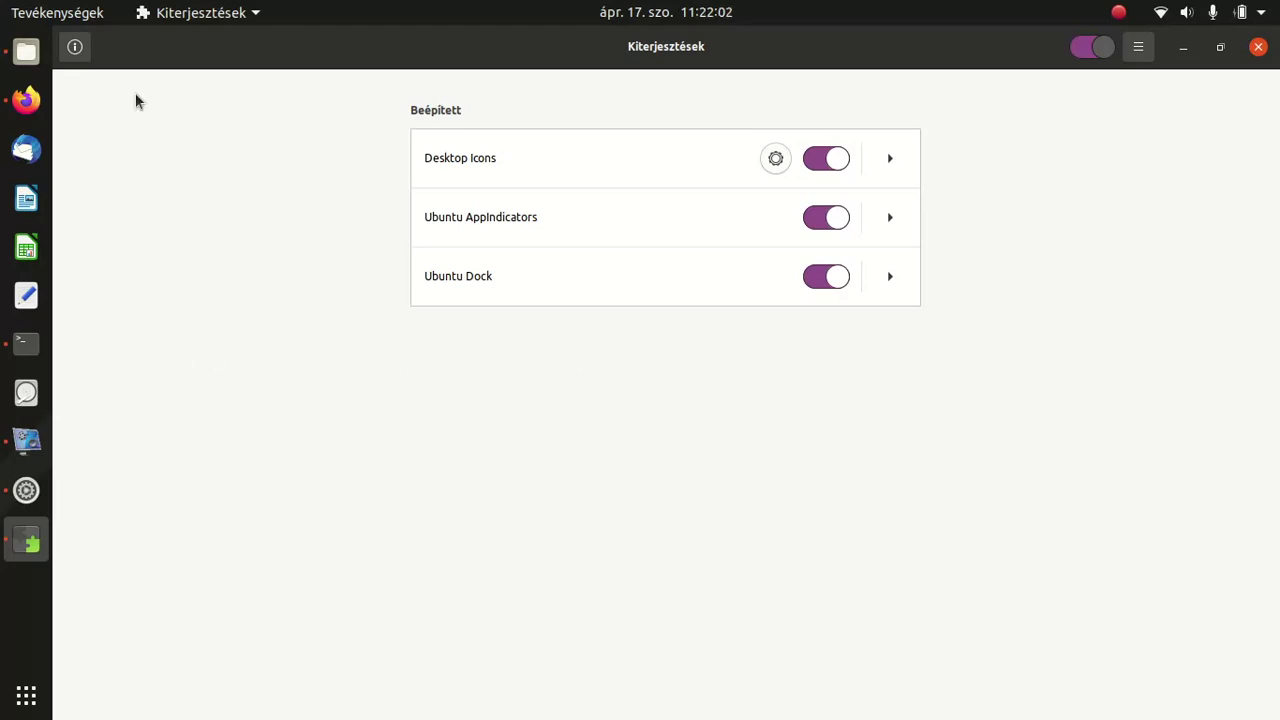
click(75, 50)
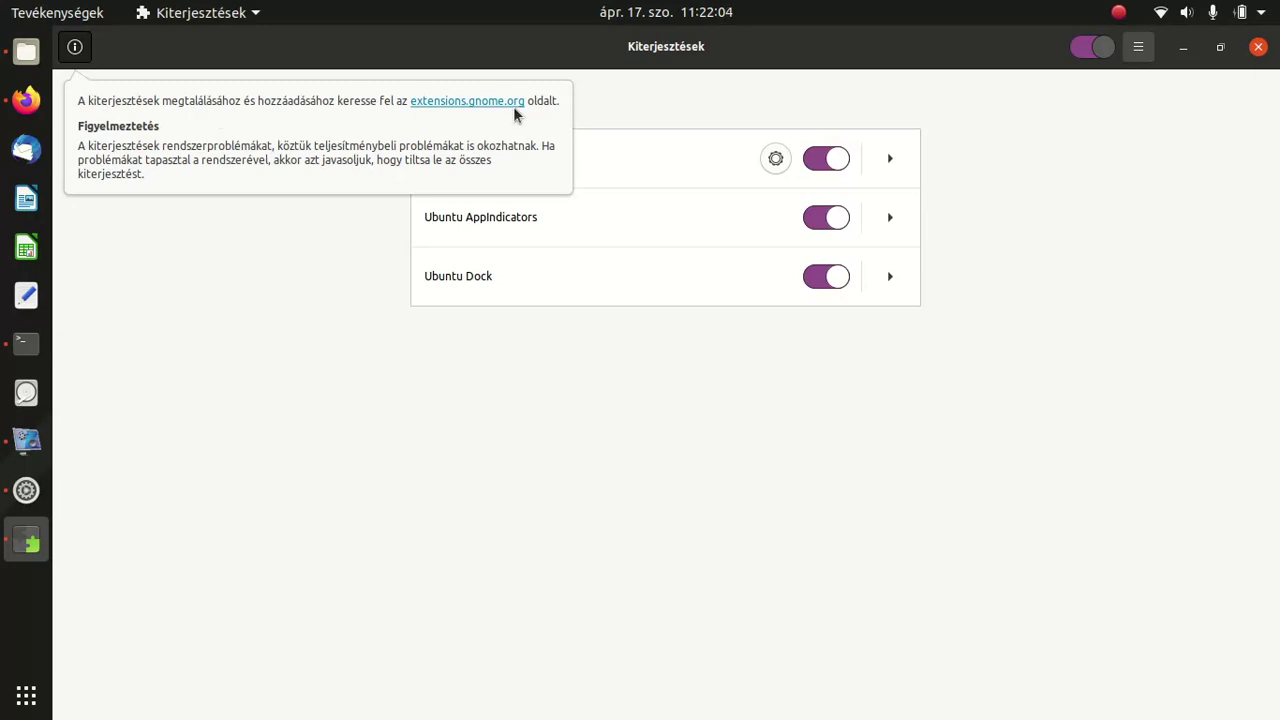
click(483, 103)
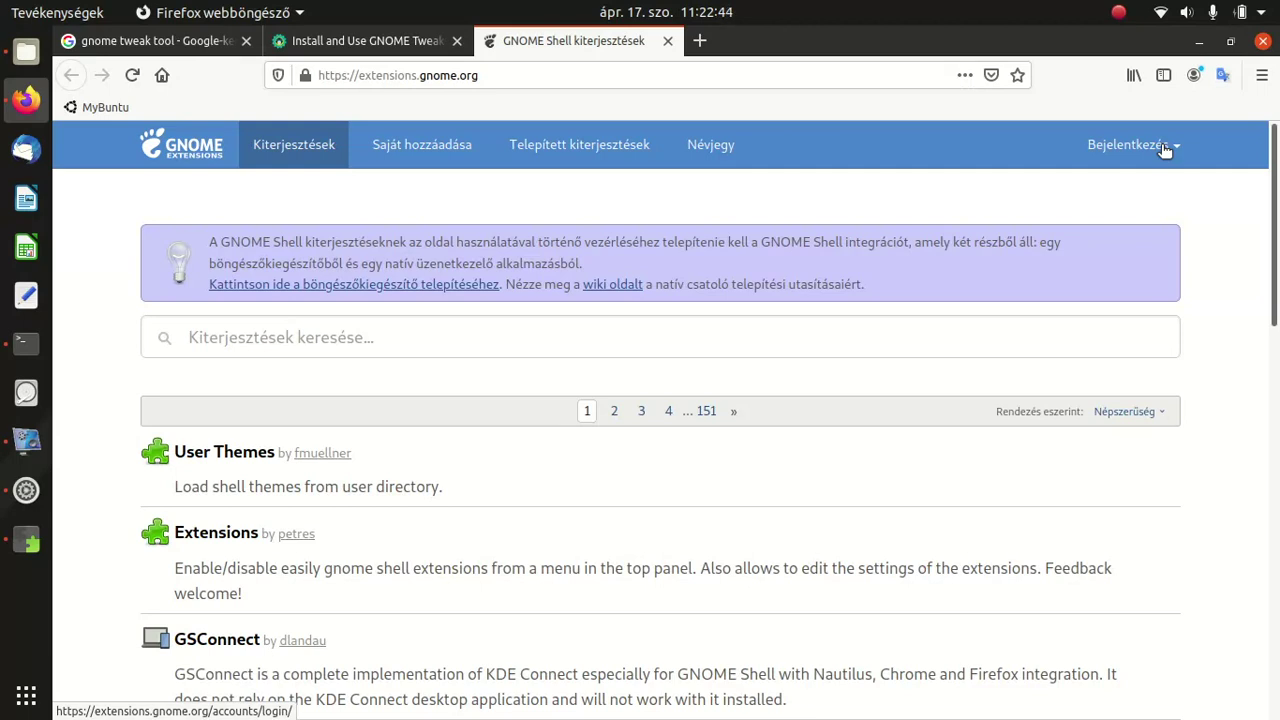
View the installed extensions page on extensions.gnome.org and return to the main extensions listing.
click(561, 147)
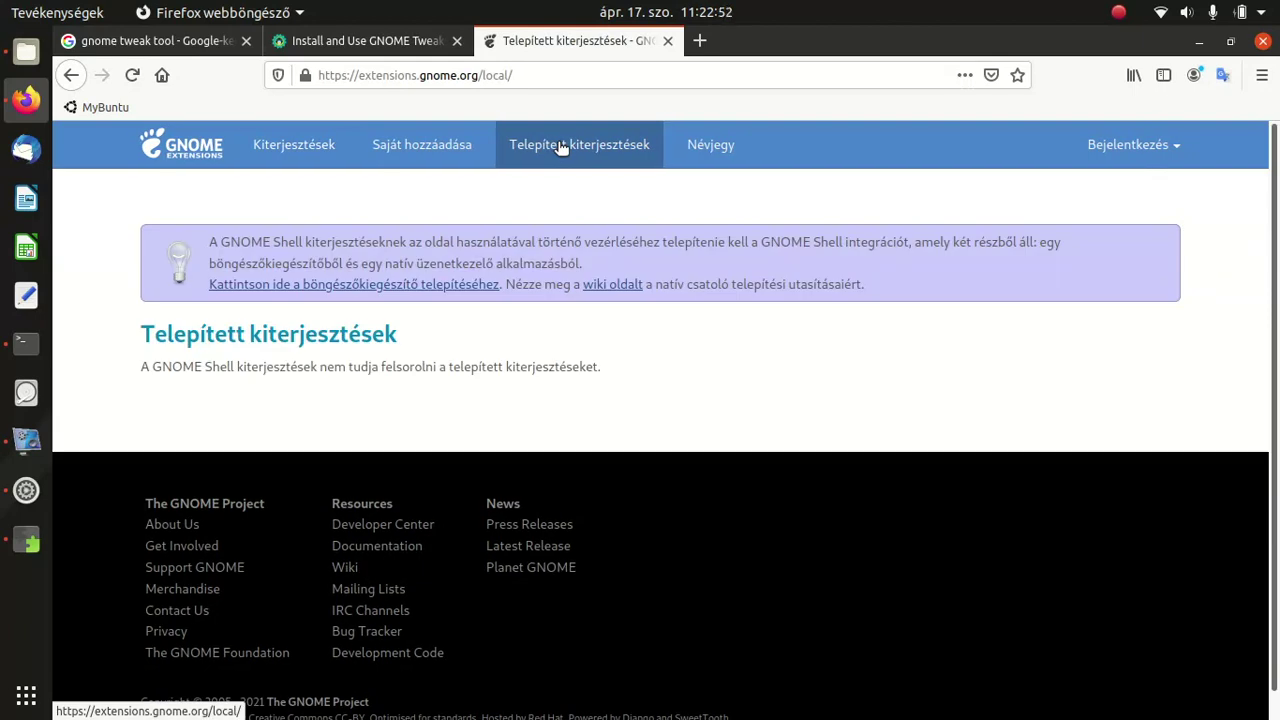
click(291, 151)
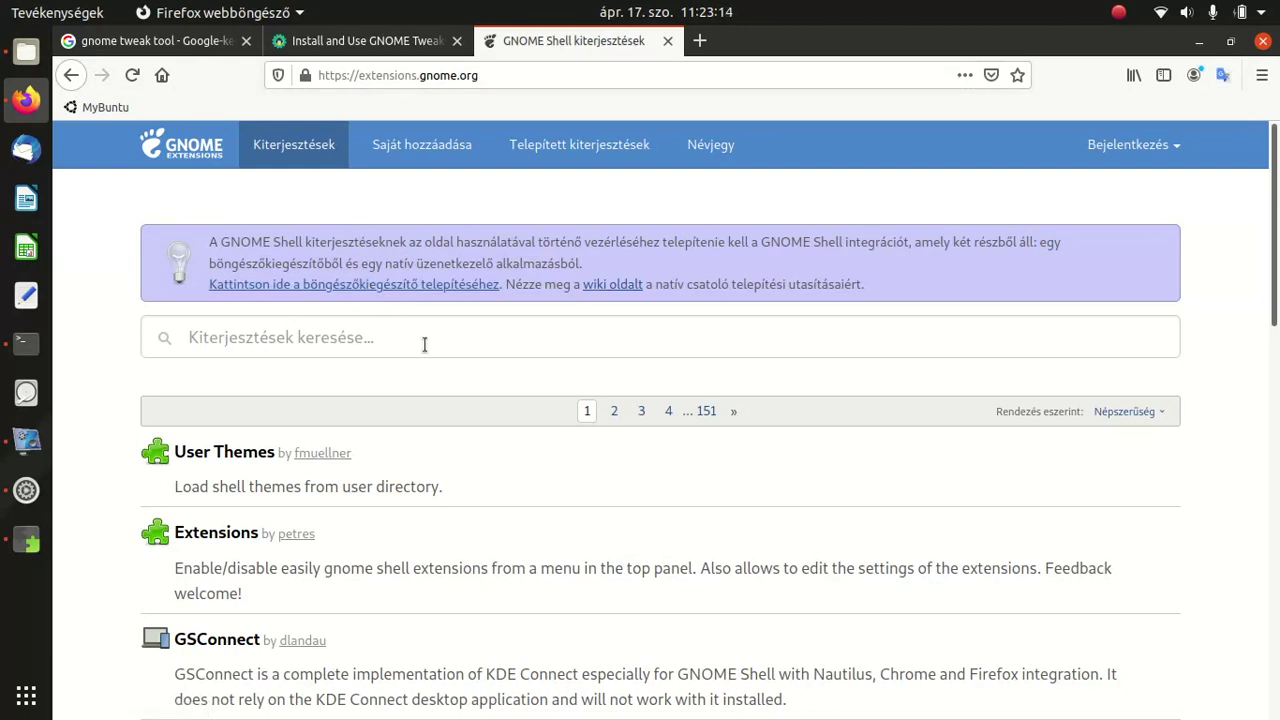
Install the GNOME Shell integráció add-on in Firefox from the site's notice and allow it to run in private windows.
click(410, 287)
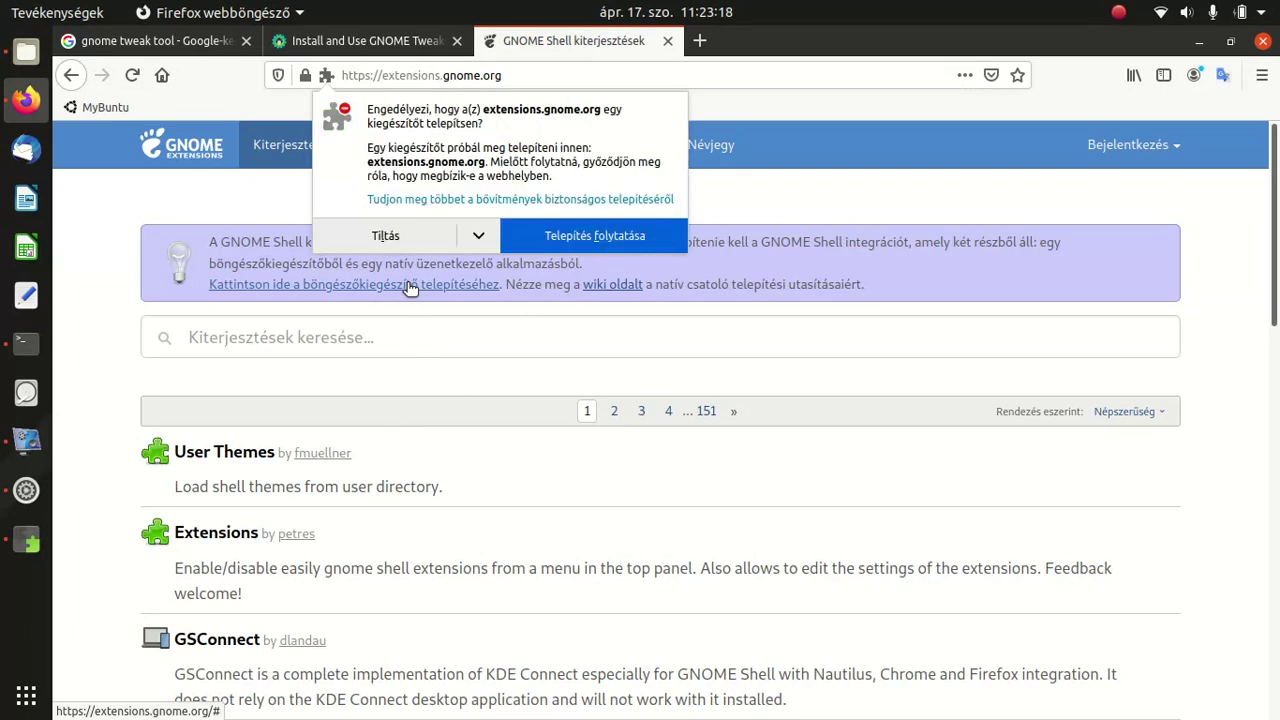
click(603, 247)
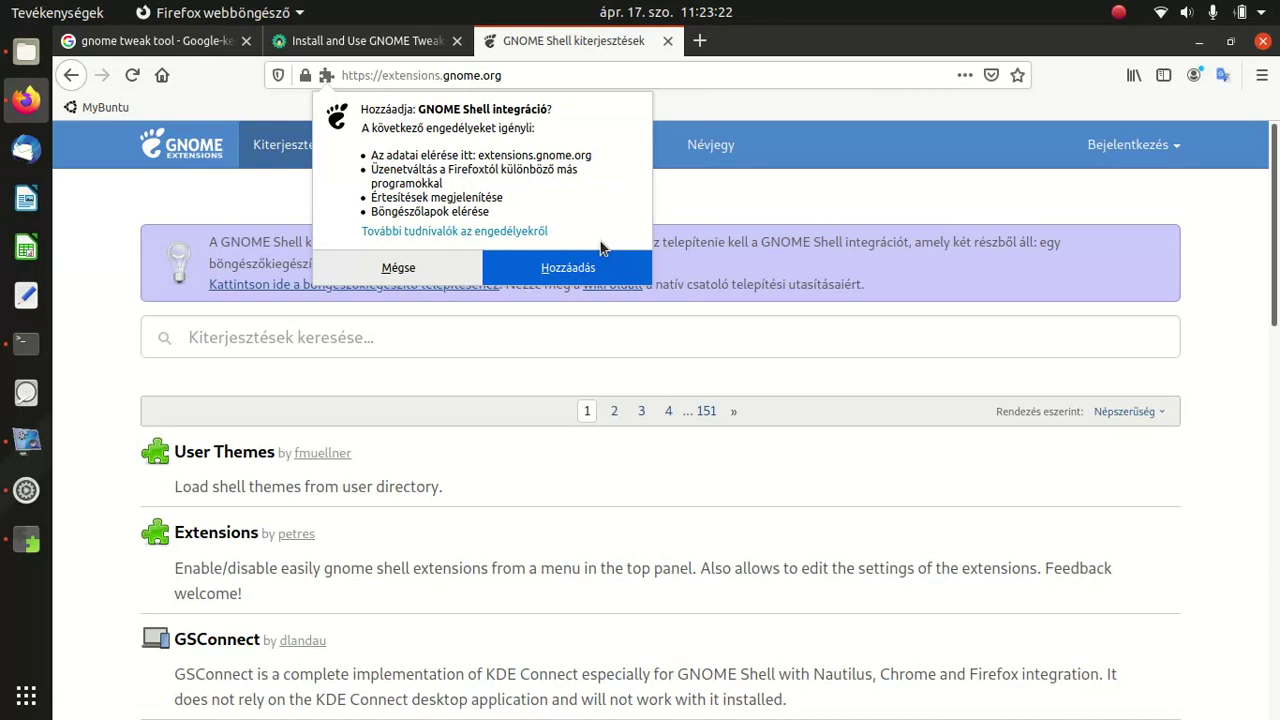
click(578, 270)
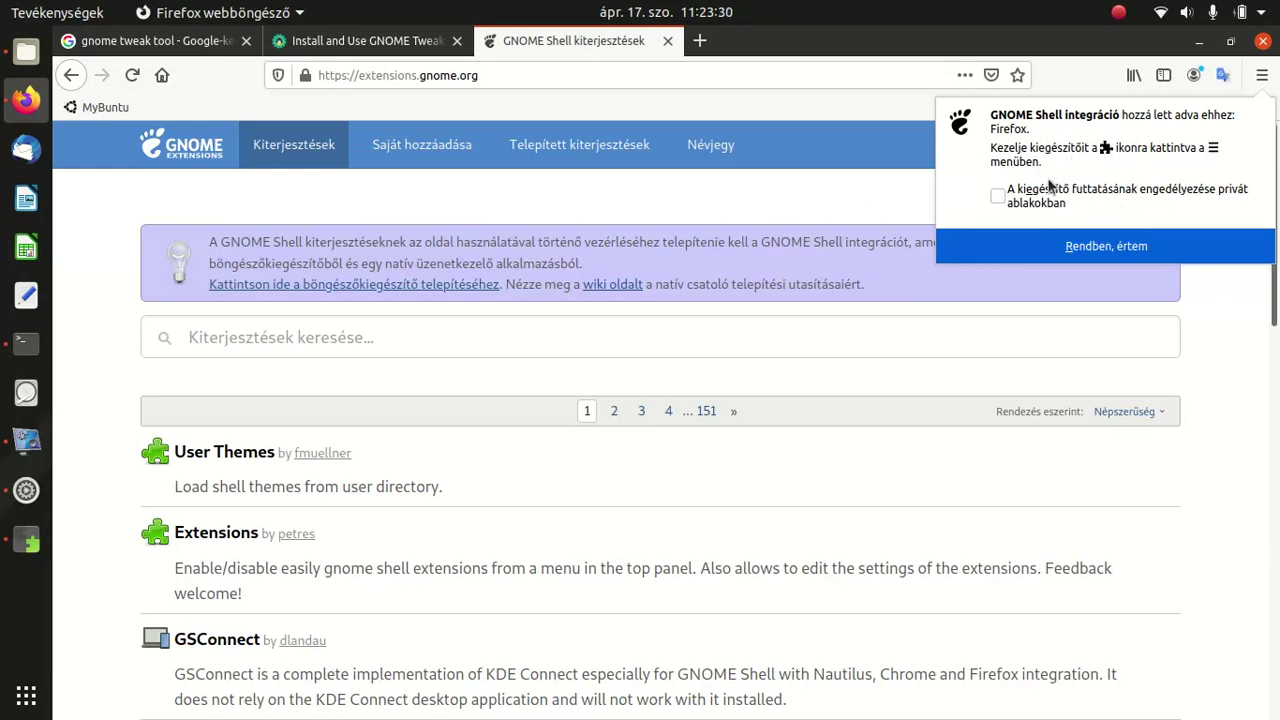
click(997, 196)
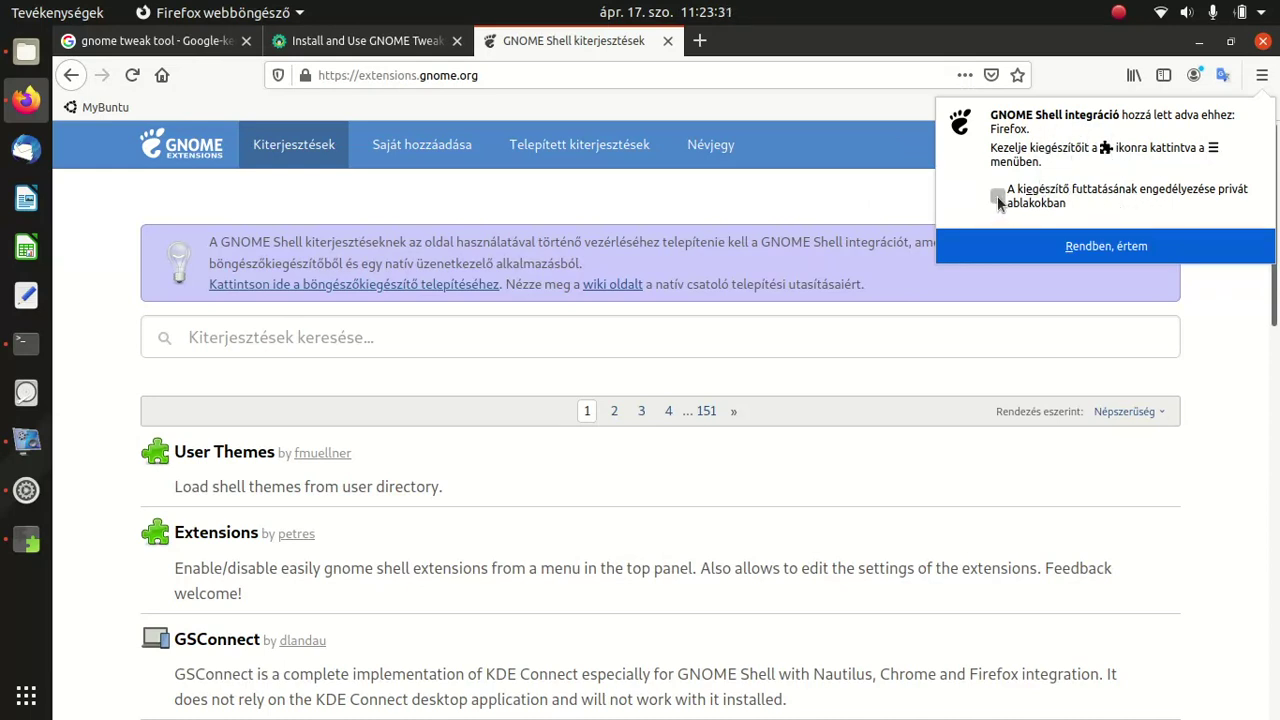
click(1108, 248)
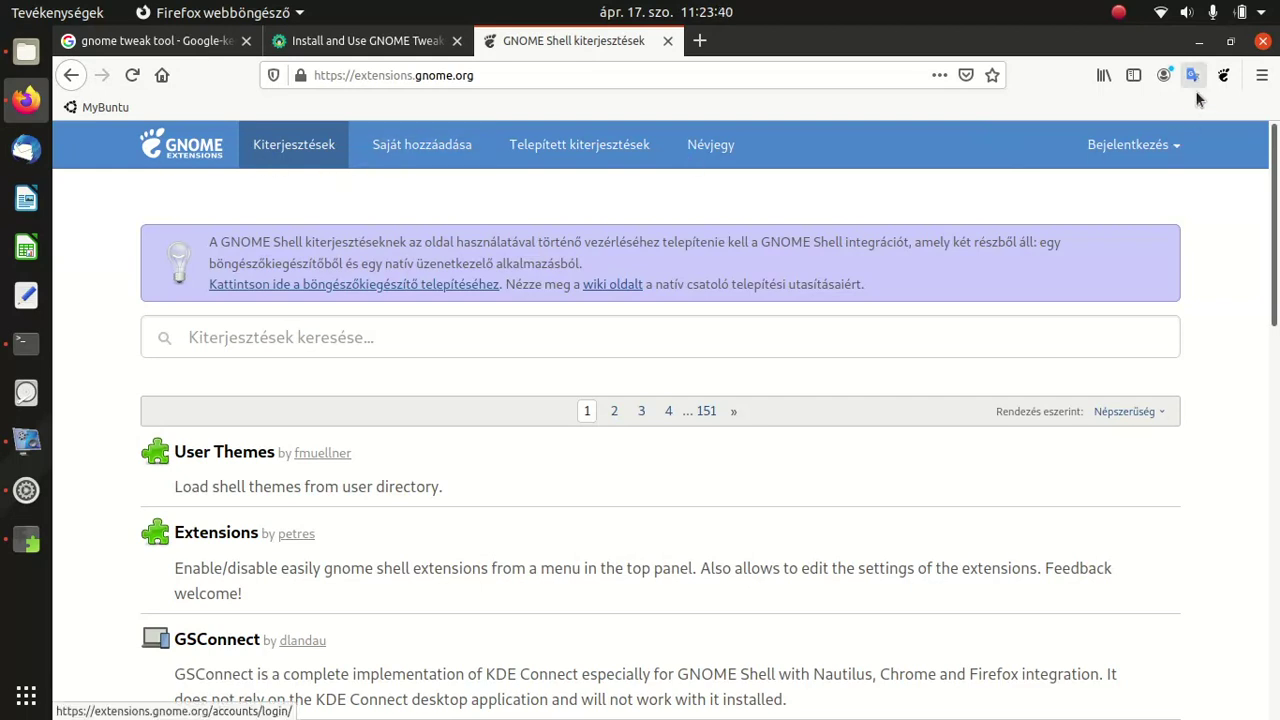
Try out the GNOME Shell integráció add-on by opening its site, and close all Firefox tabs.
click(1222, 78)
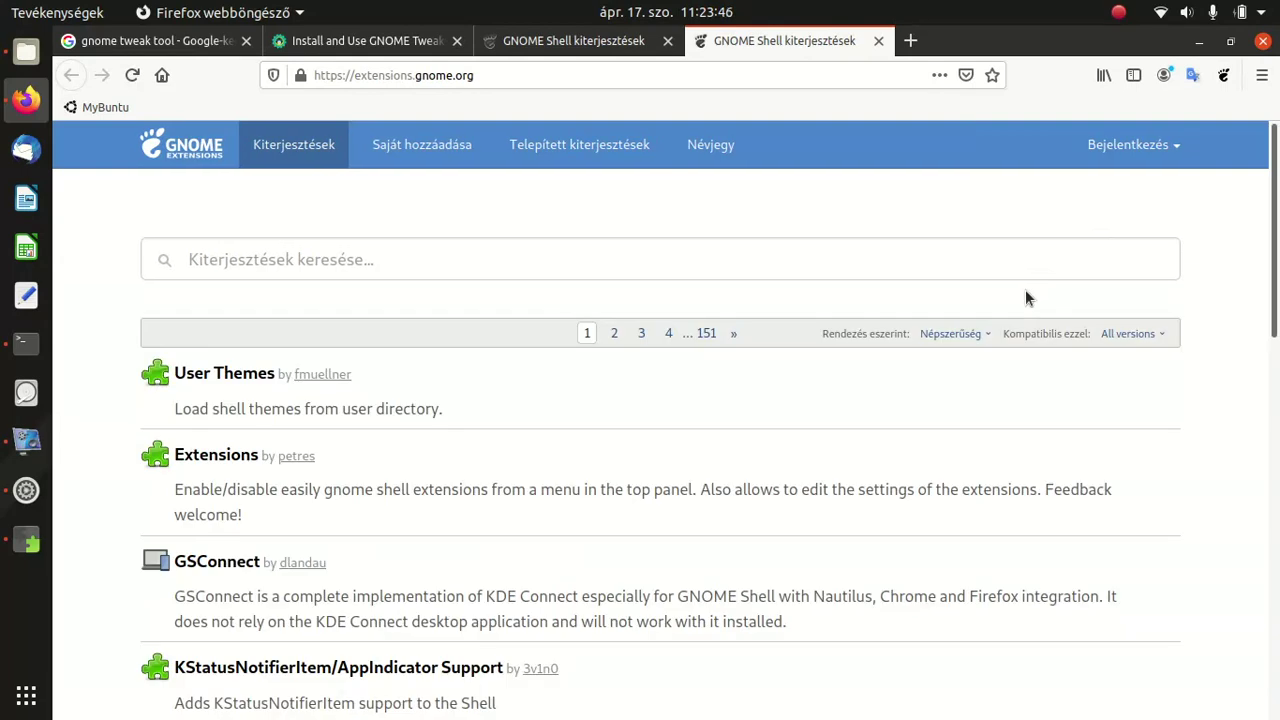
click(878, 41)
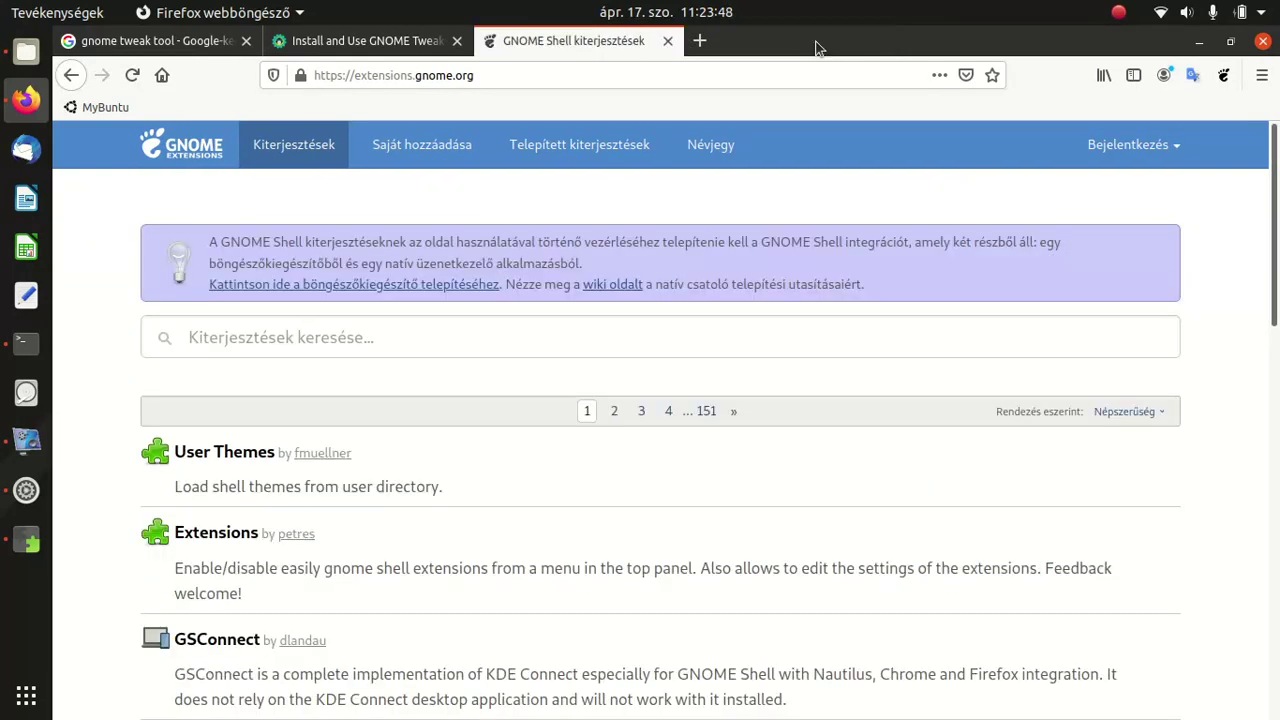
click(667, 41)
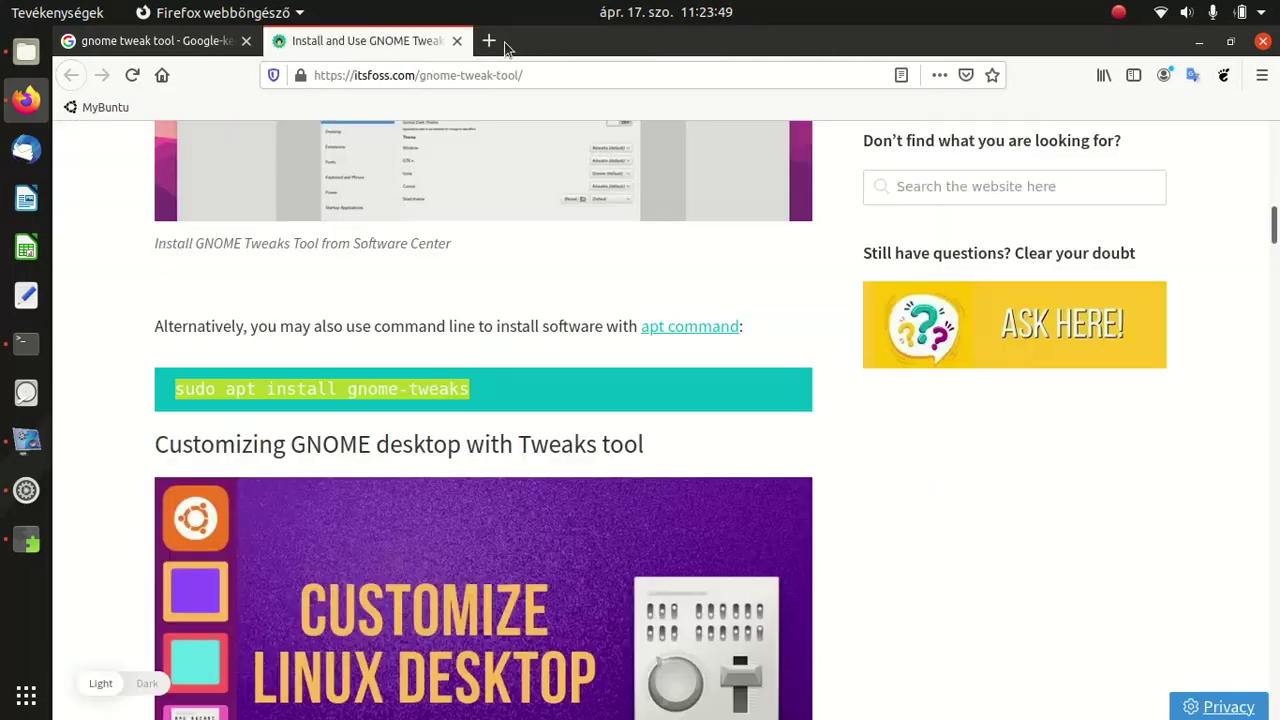
click(452, 42)
click(246, 41)
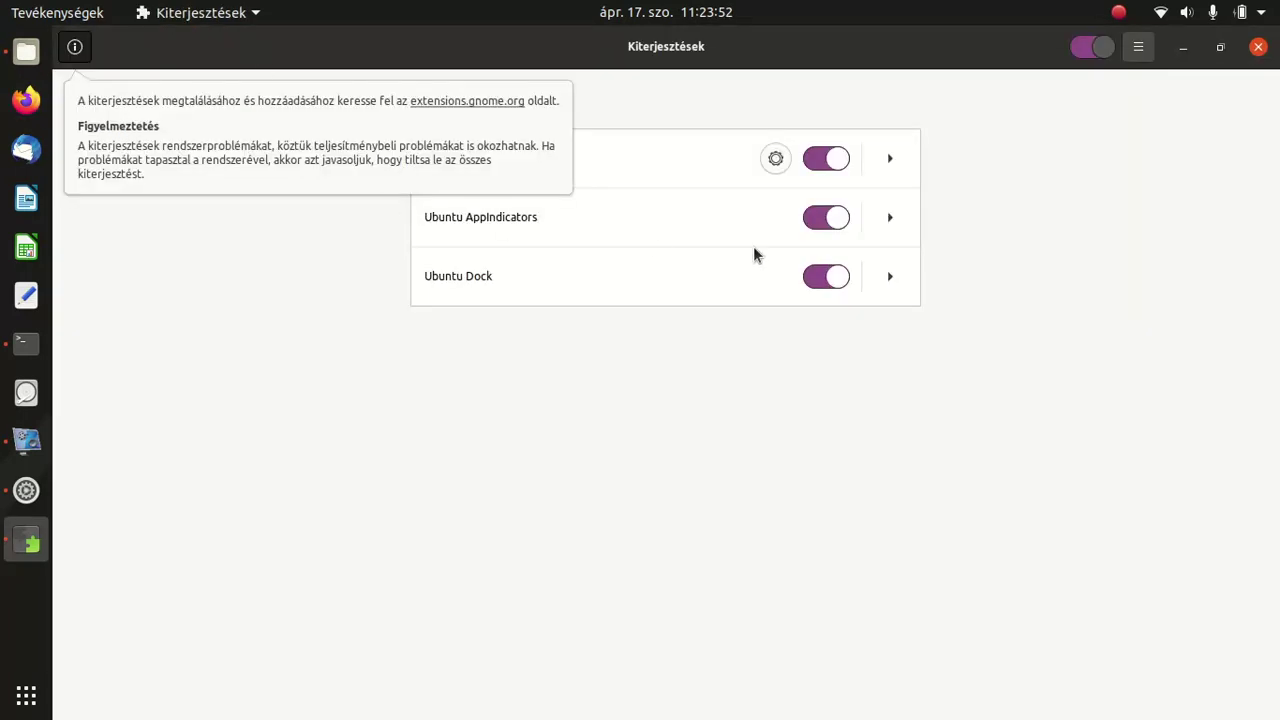
Dismiss the notice in Kiterjesztések, minimize the app, and open extensions.gnome.org in Firefox through the GNOME Shell integráció add-on.
click(392, 346)
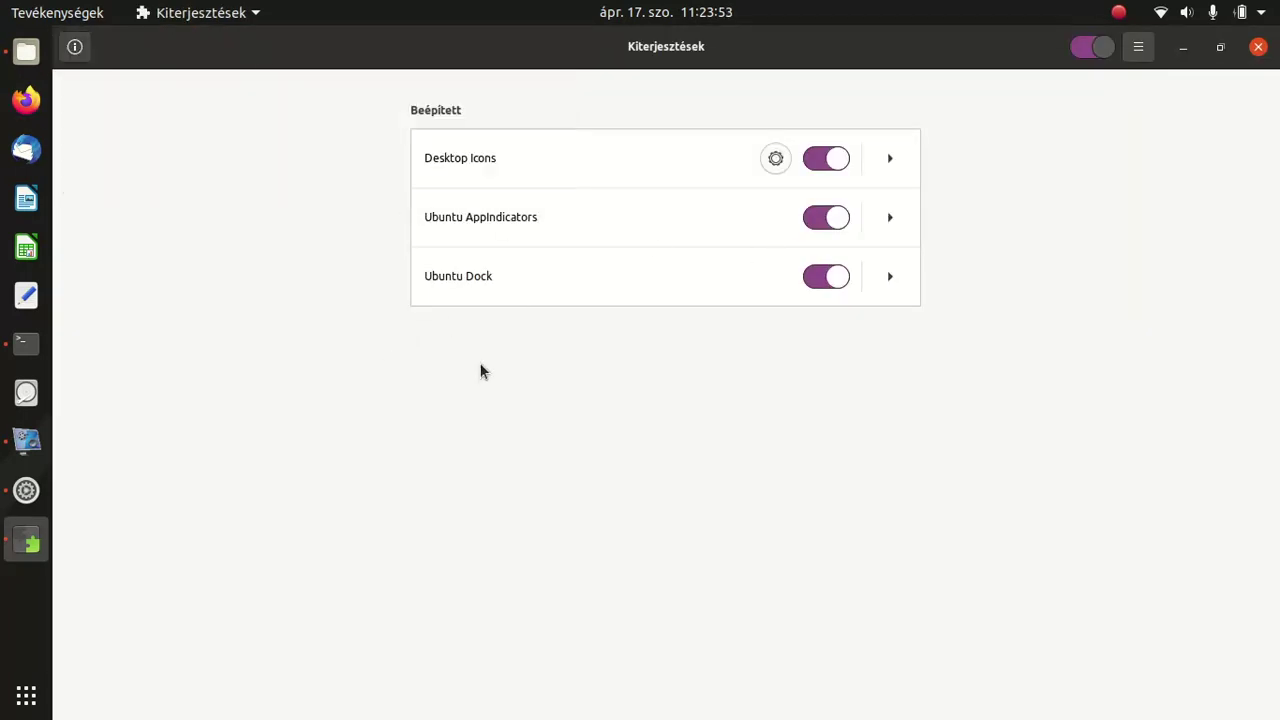
click(1183, 47)
click(26, 100)
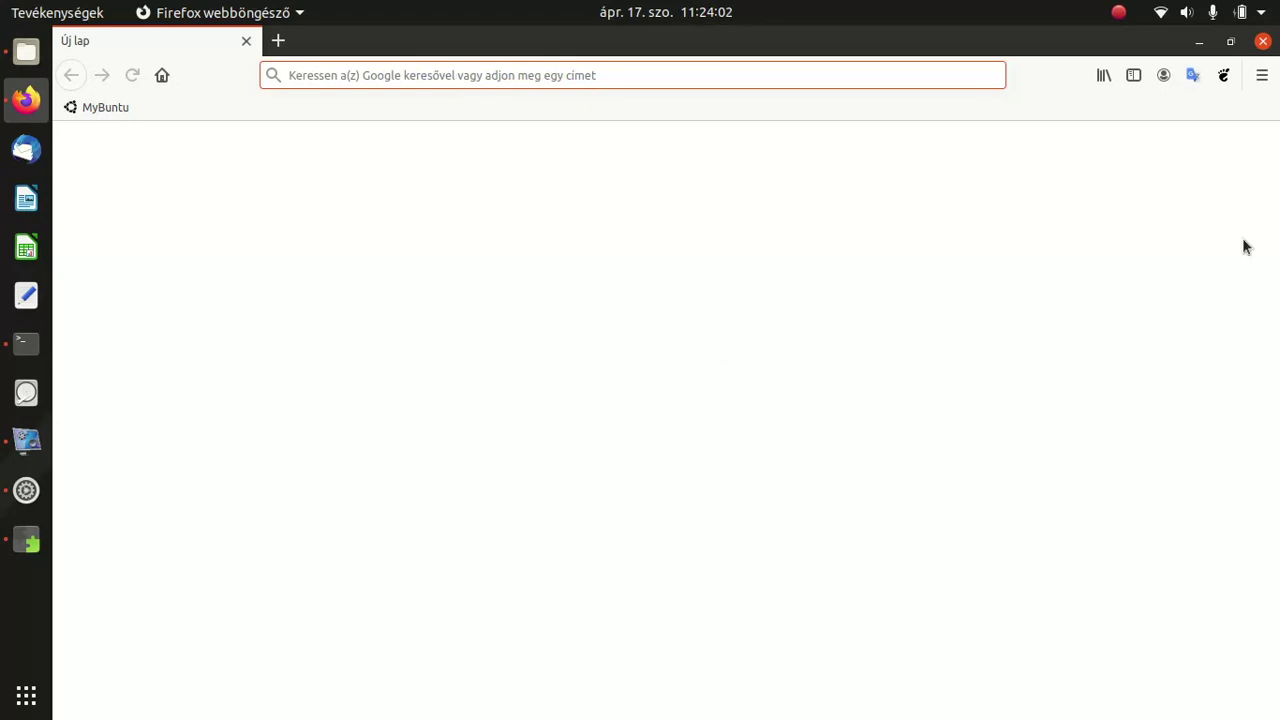
click(1223, 76)
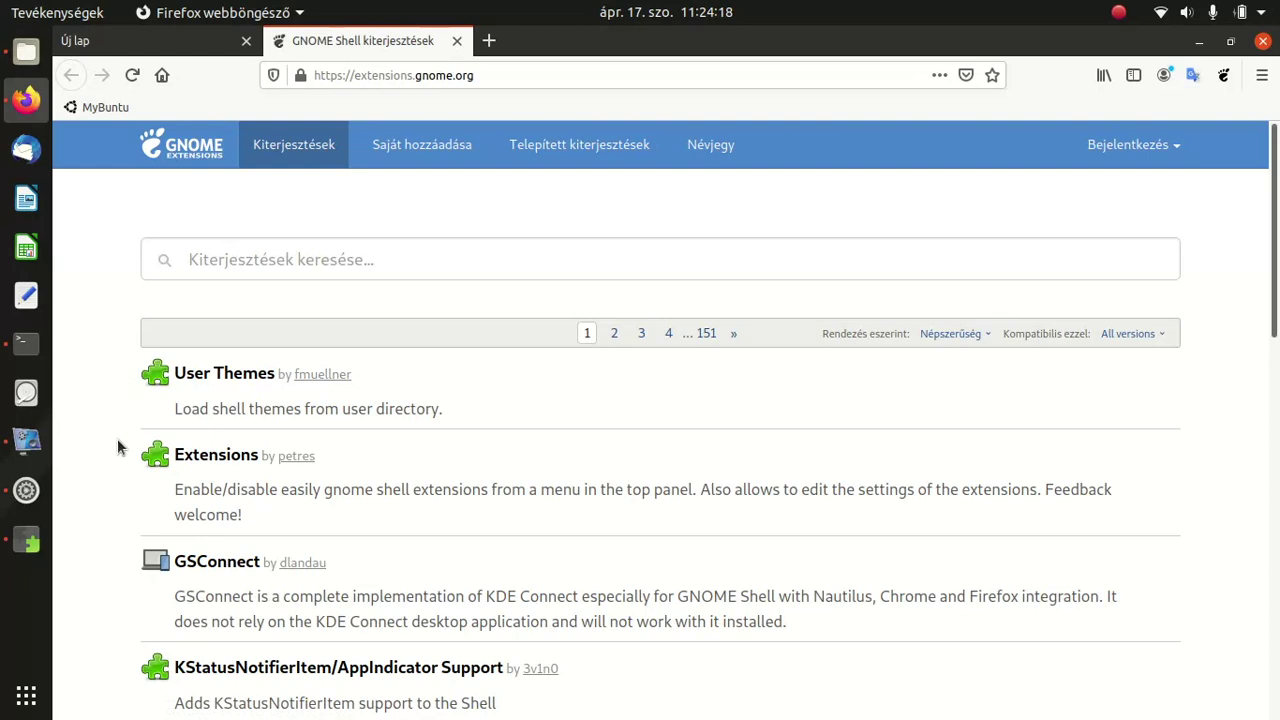
Launch Finomhangoló from the Segédprogramok folder, maximize it, and examine the warning beside the Shell theme in the Megjelenés settings.
click(28, 698)
click(836, 572)
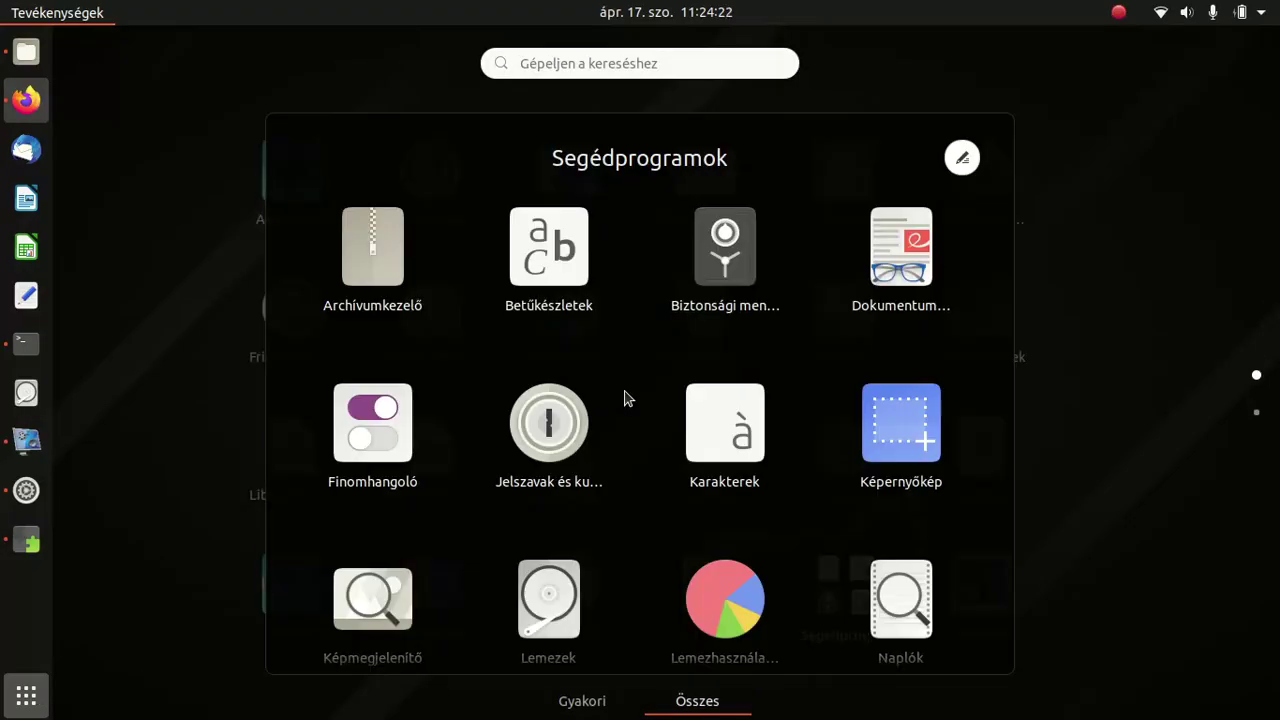
click(400, 415)
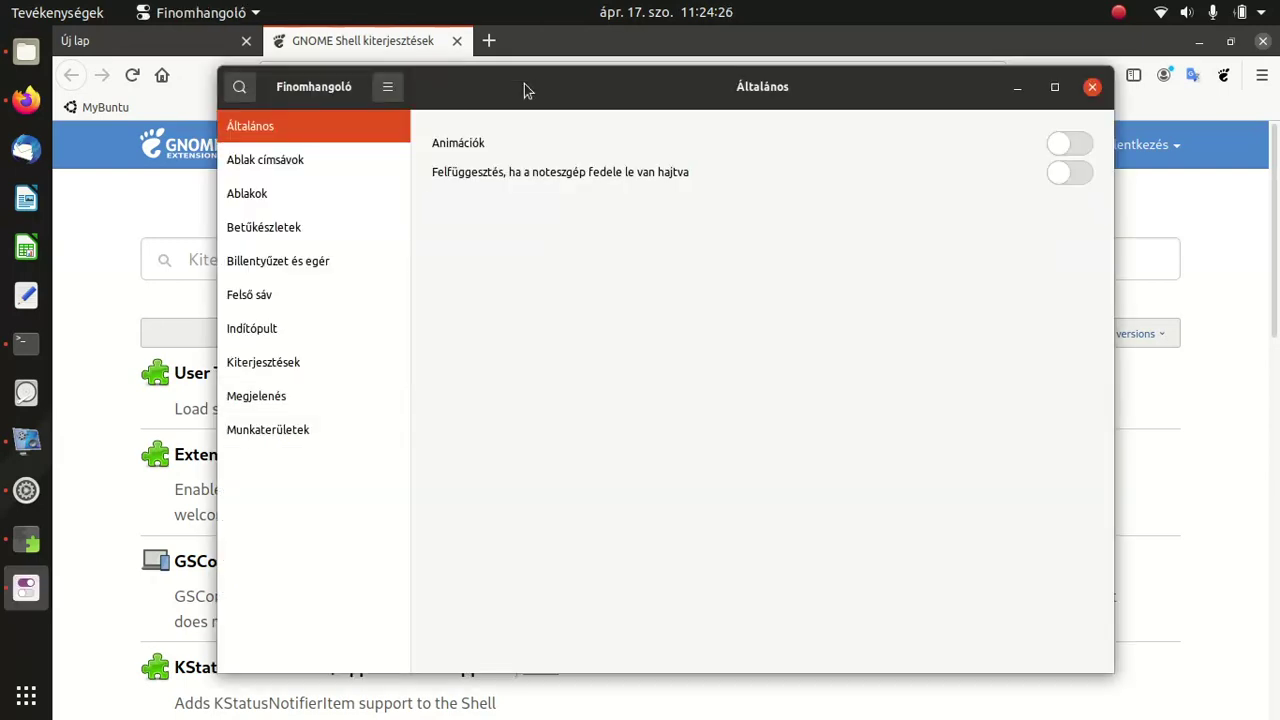
double_click(526, 90)
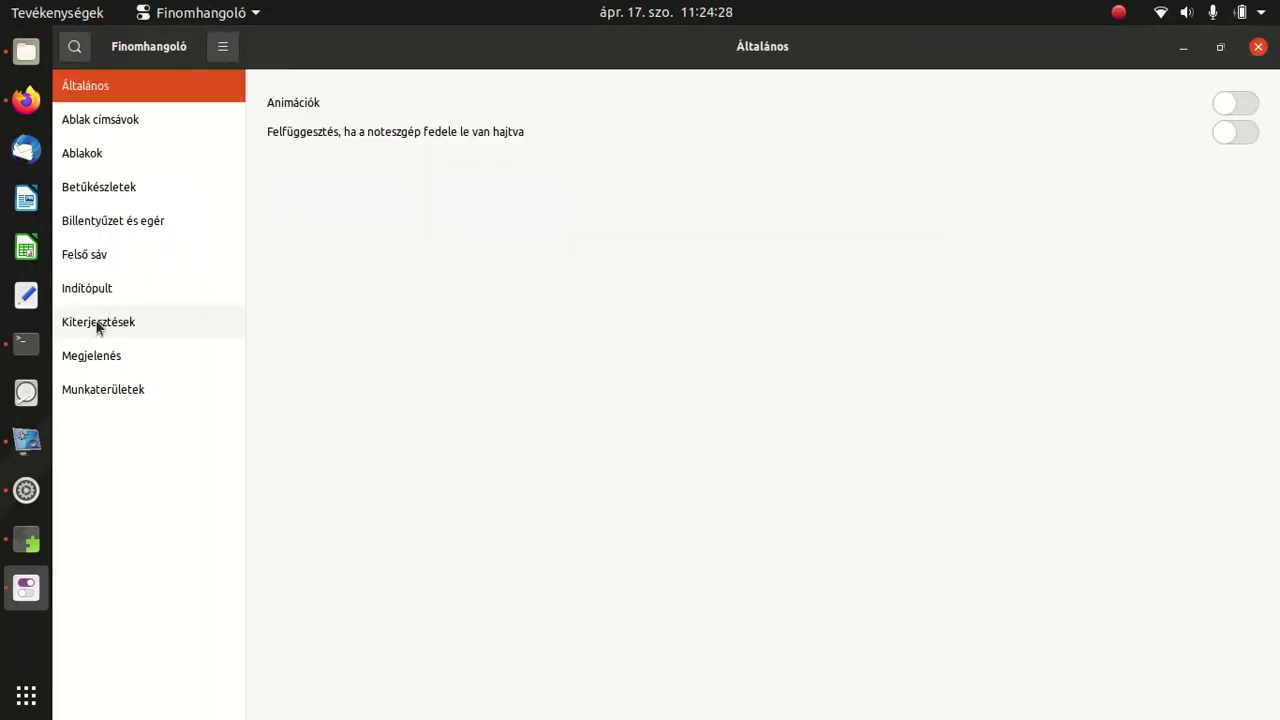
click(87, 358)
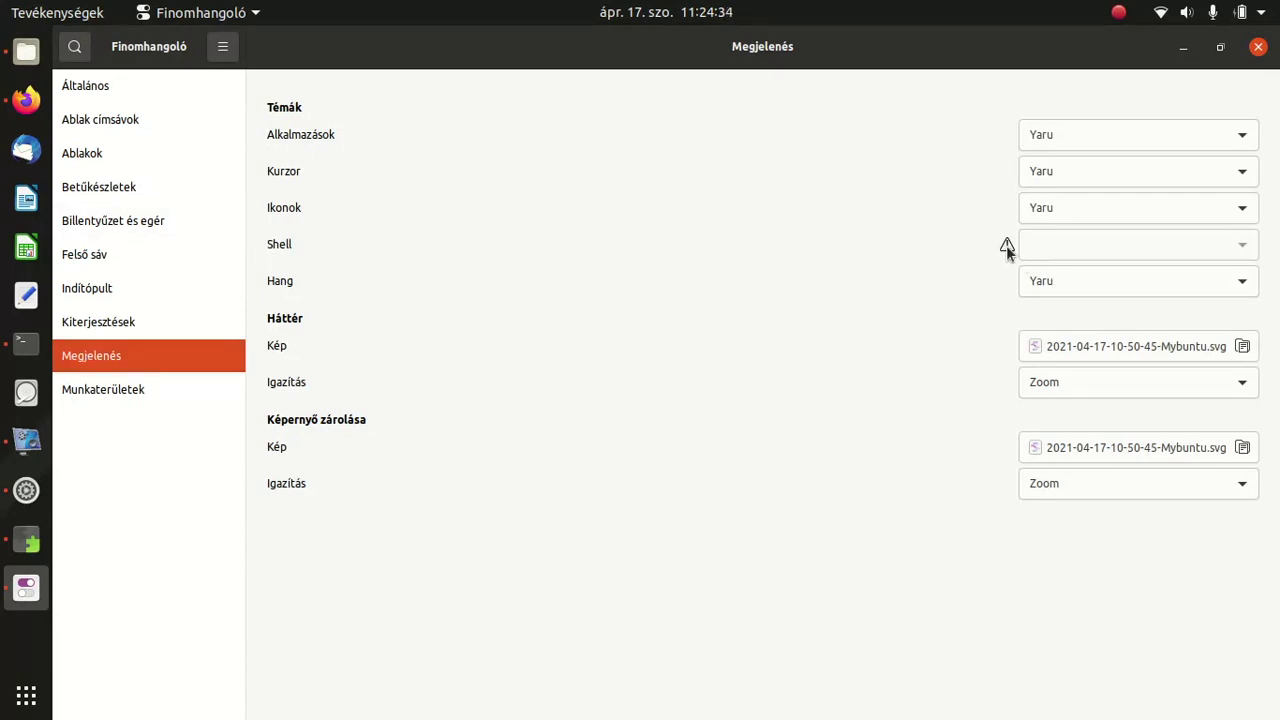
mouse_move(1006, 246)
Open the User Themes extension page in Firefox and look through the Shell versions offered for download without choosing one.
click(25, 100)
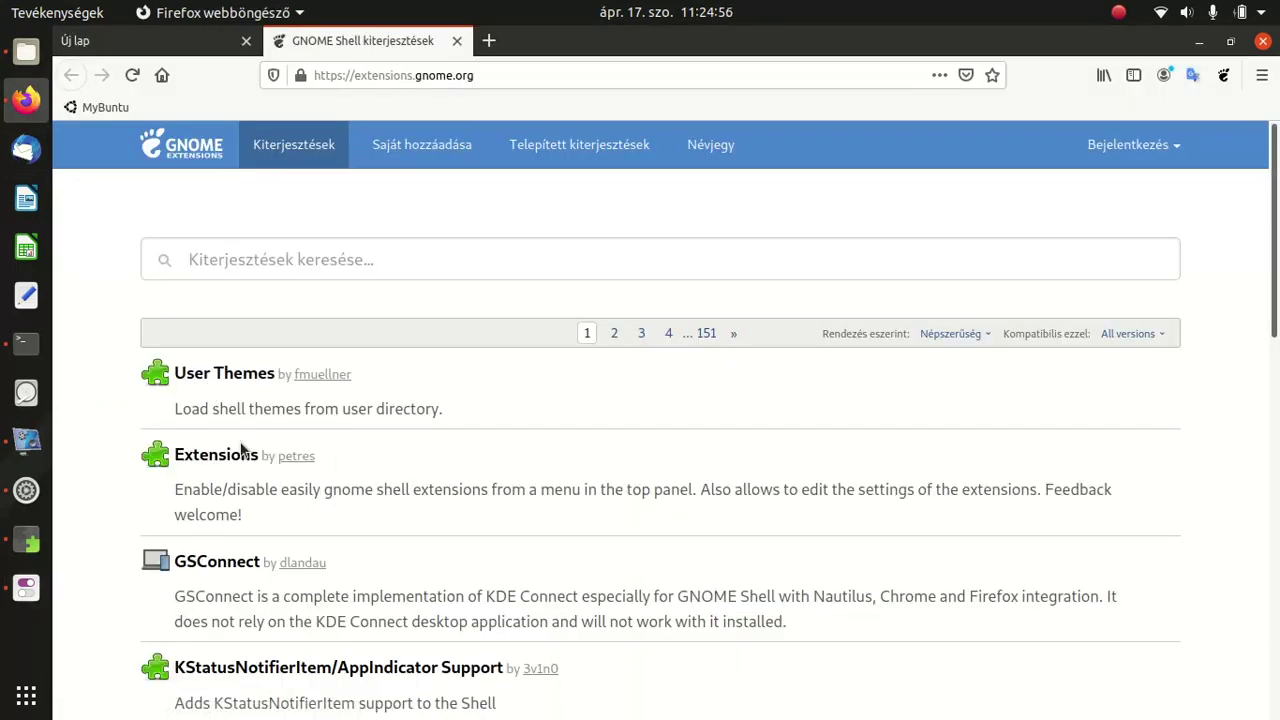
click(243, 375)
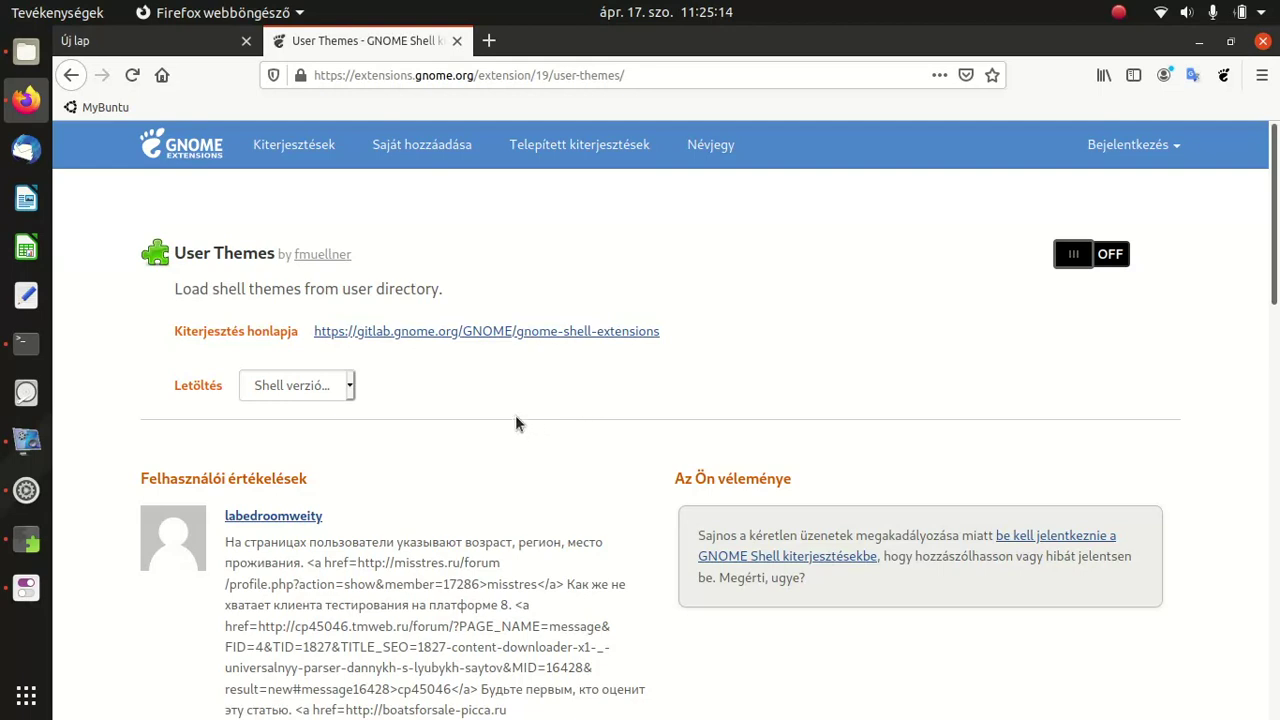
click(350, 390)
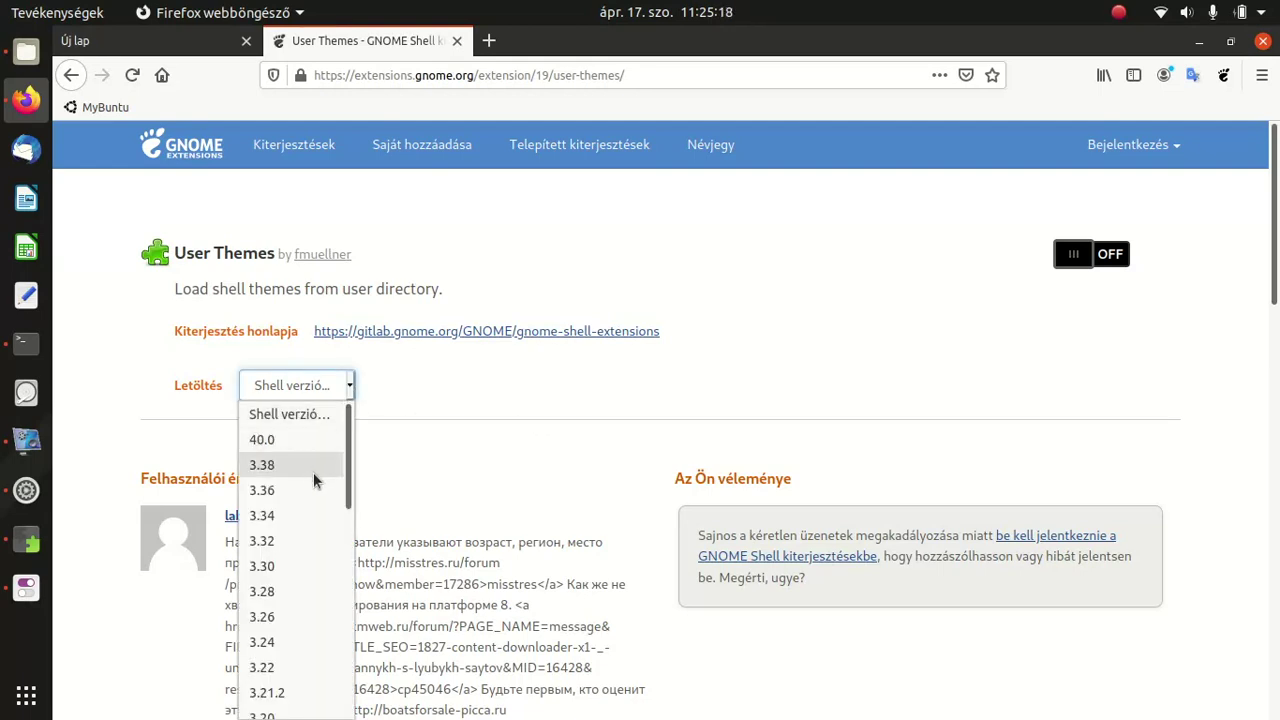
scroll(310, 500, down, 10)
scroll(298, 541, up, 10)
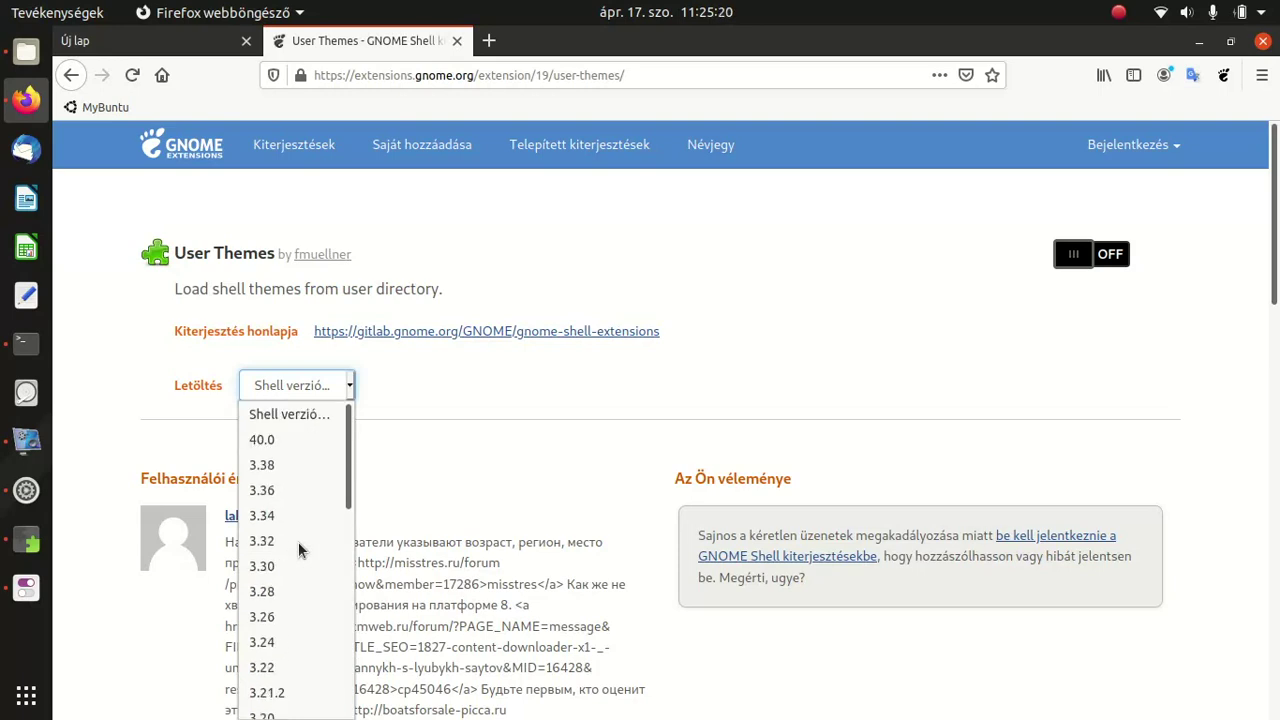
scroll(298, 542, down, 10)
scroll(298, 542, up, 10)
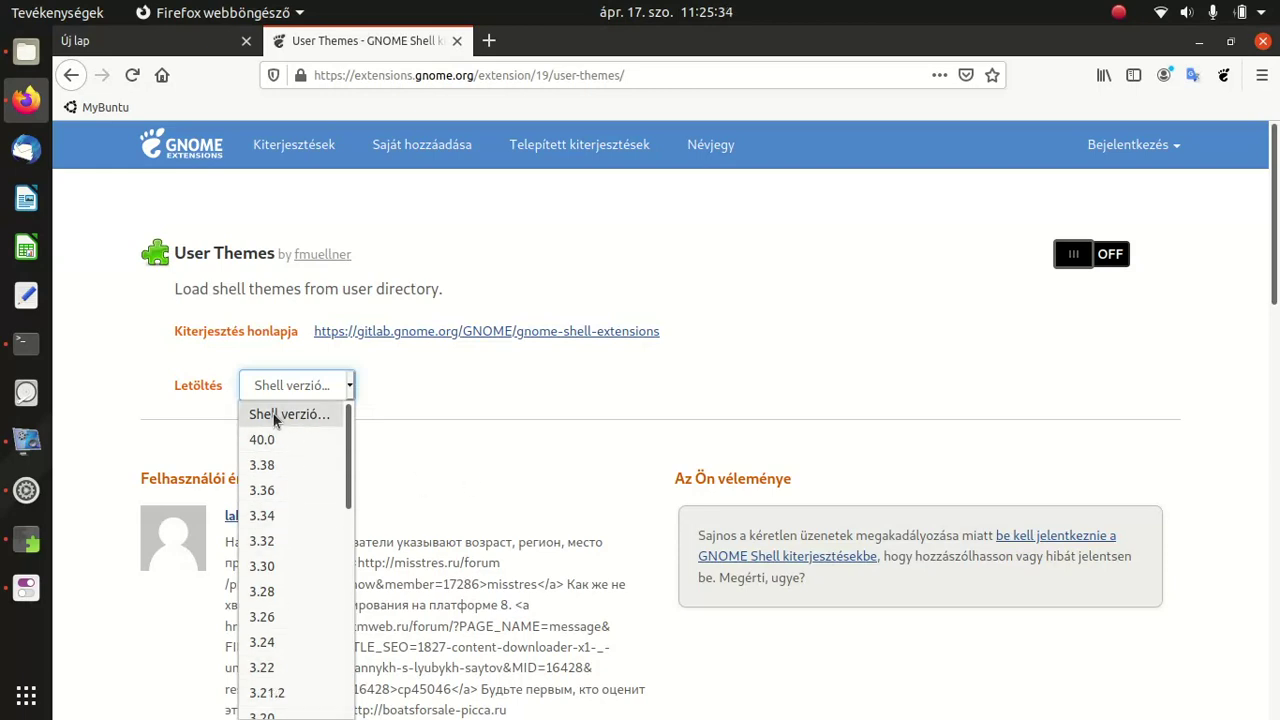
click(465, 395)
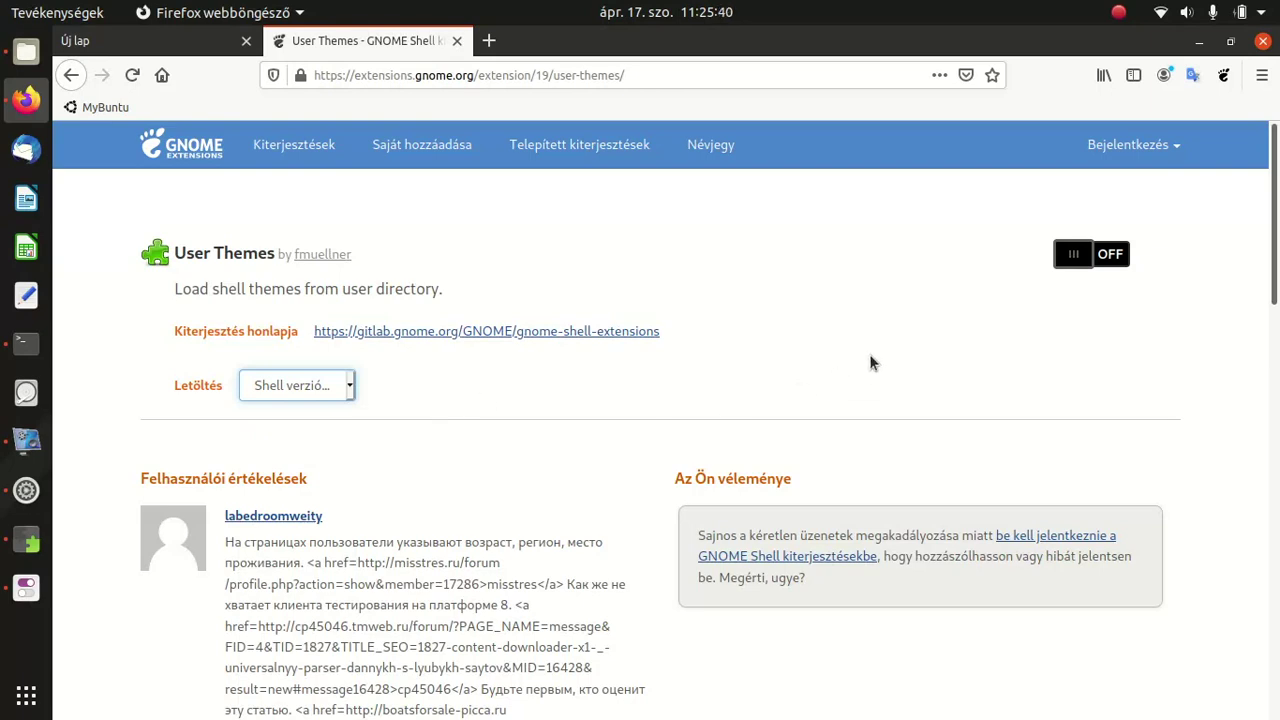
Turn on the User Themes extension on its page and confirm its download and installation.
click(1112, 255)
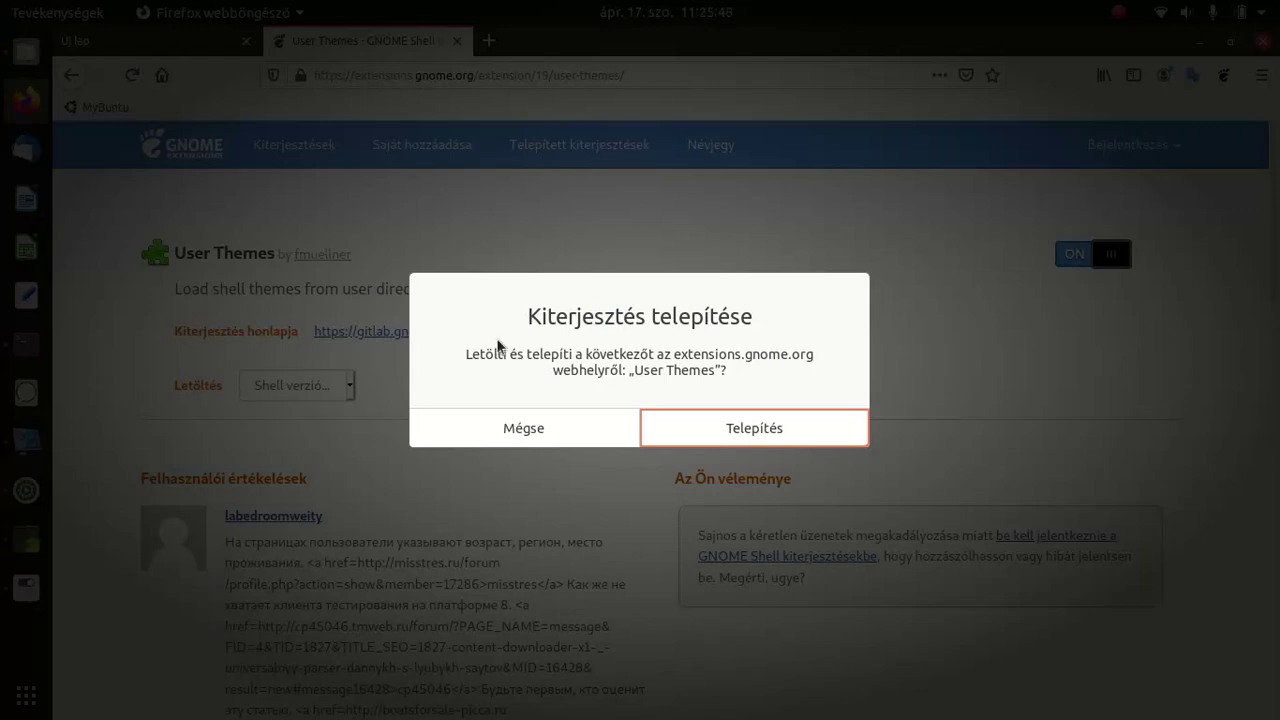
click(727, 430)
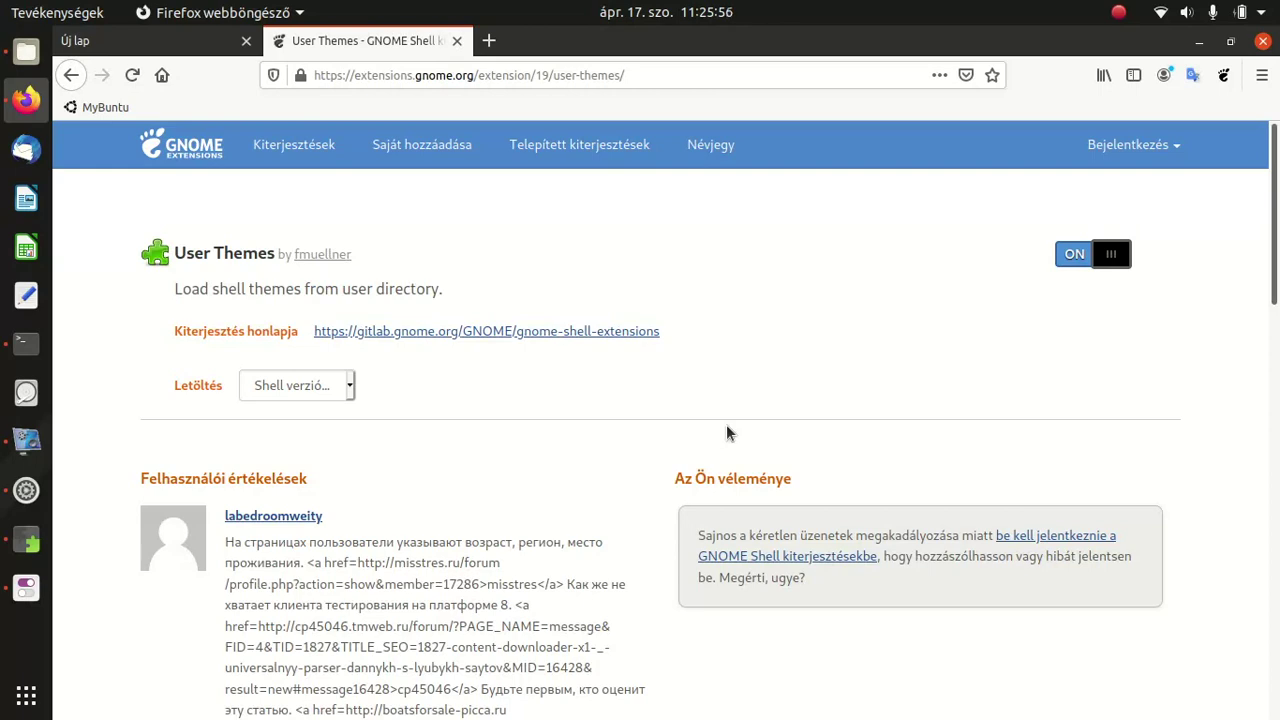
Recheck the Shell theme option in Finomhangoló, and close both Finomhangoló and Firefox with all its tabs.
click(26, 587)
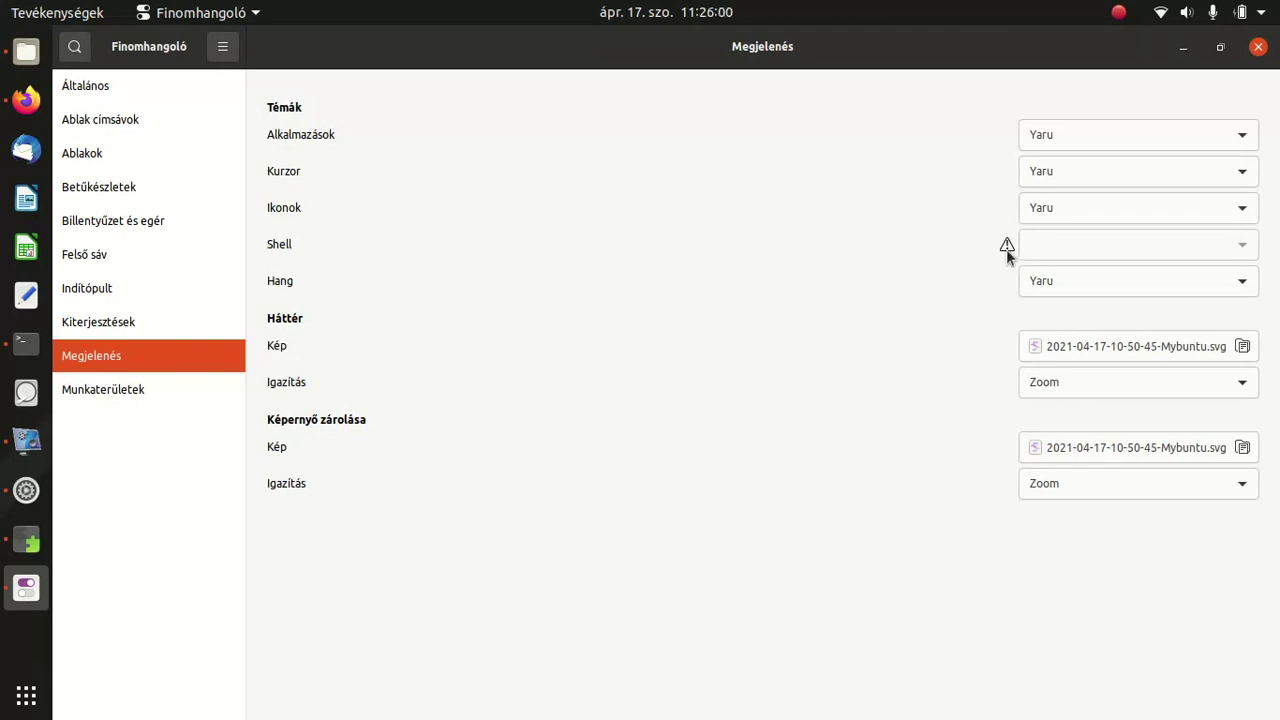
click(1258, 47)
click(1263, 42)
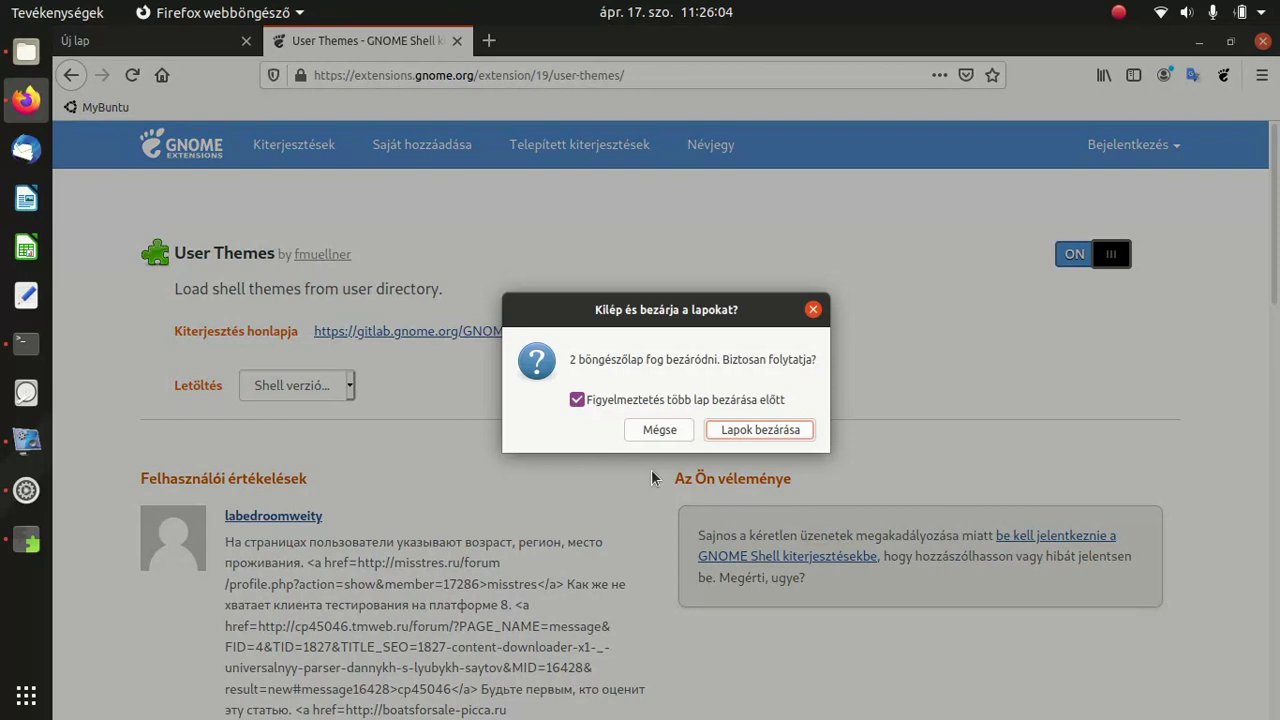
click(777, 432)
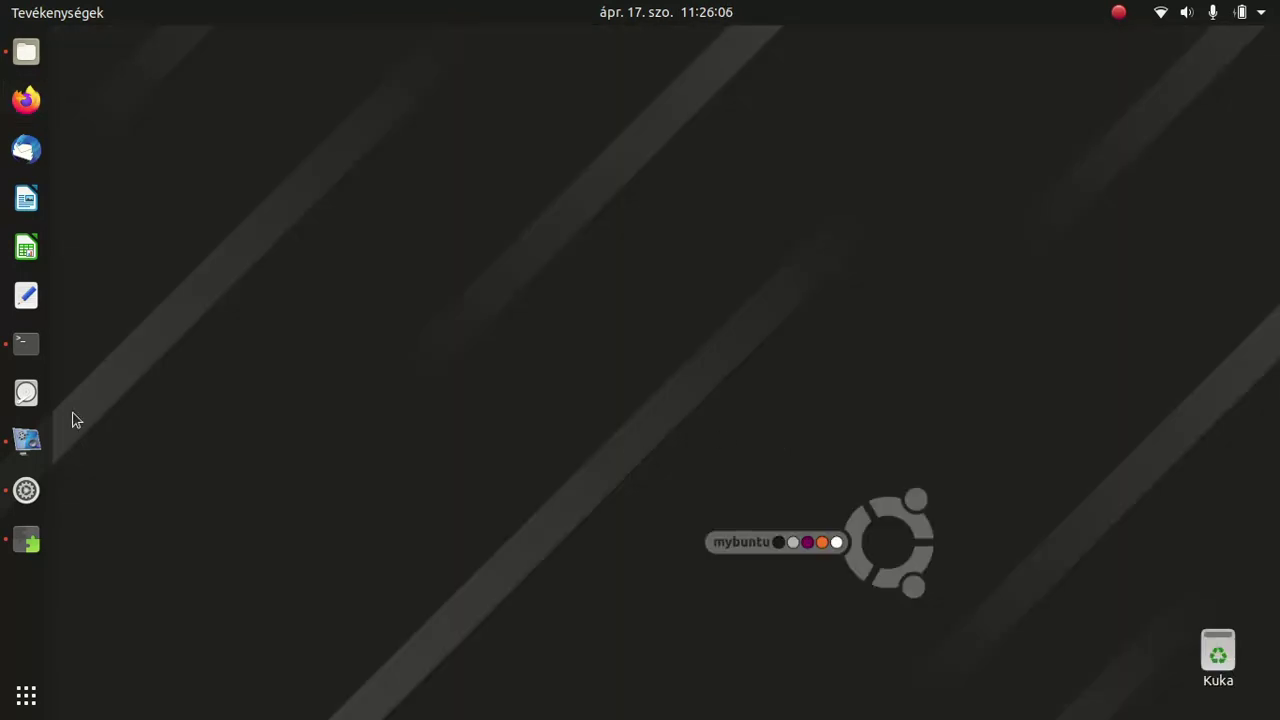
Check the Kiterjesztések app for the manually installed User Themes extension and close the app.
click(26, 540)
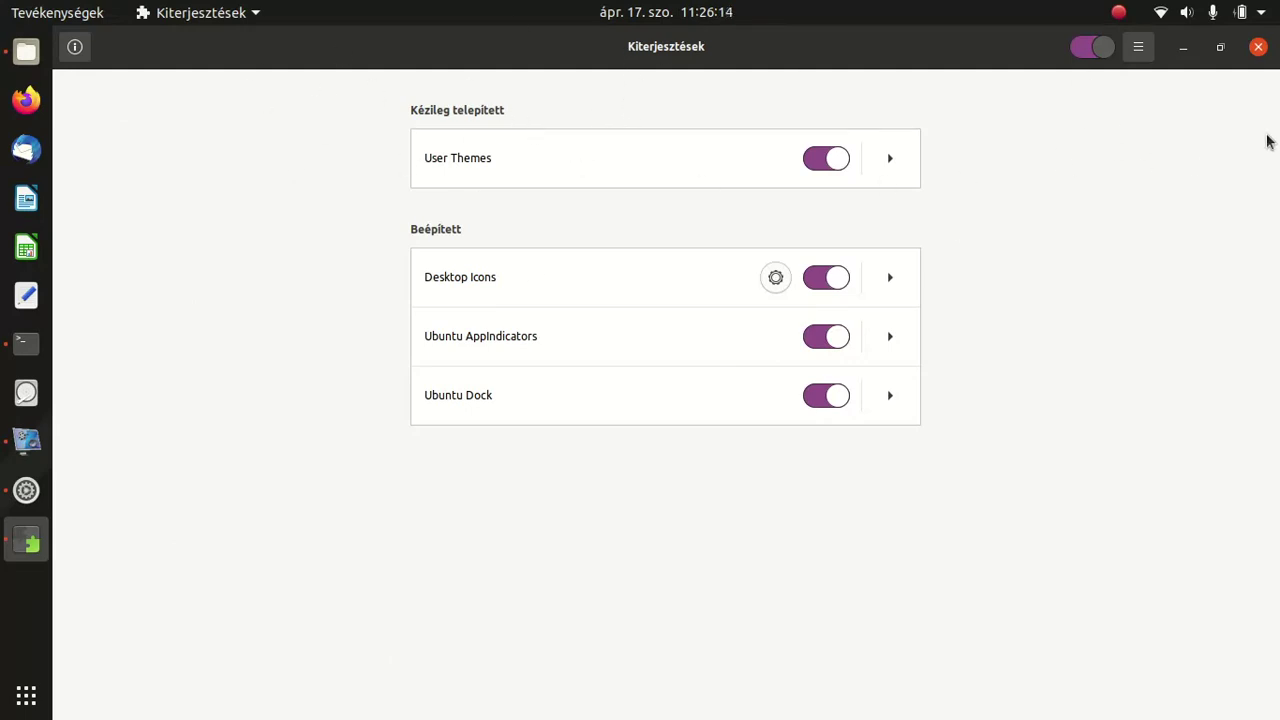
click(1258, 47)
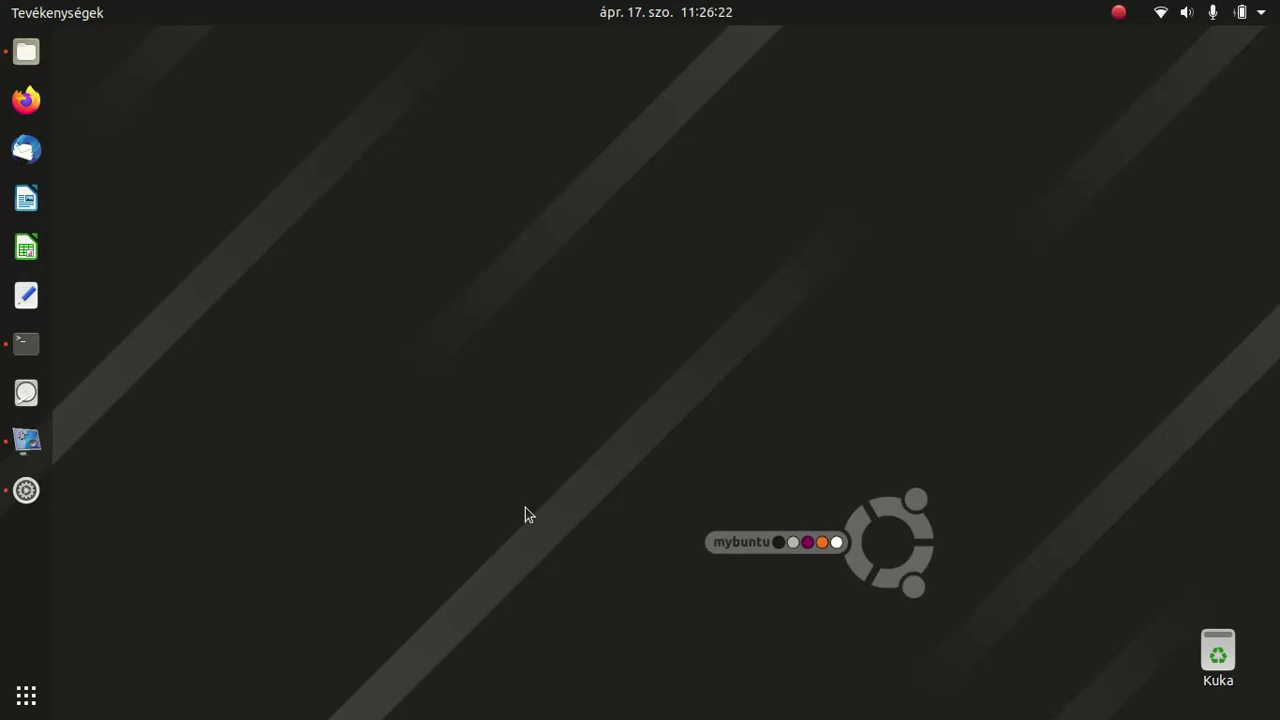
Restart GNOME Shell by running the command r from the desktop's run-command prompt.
key(alt+F2)
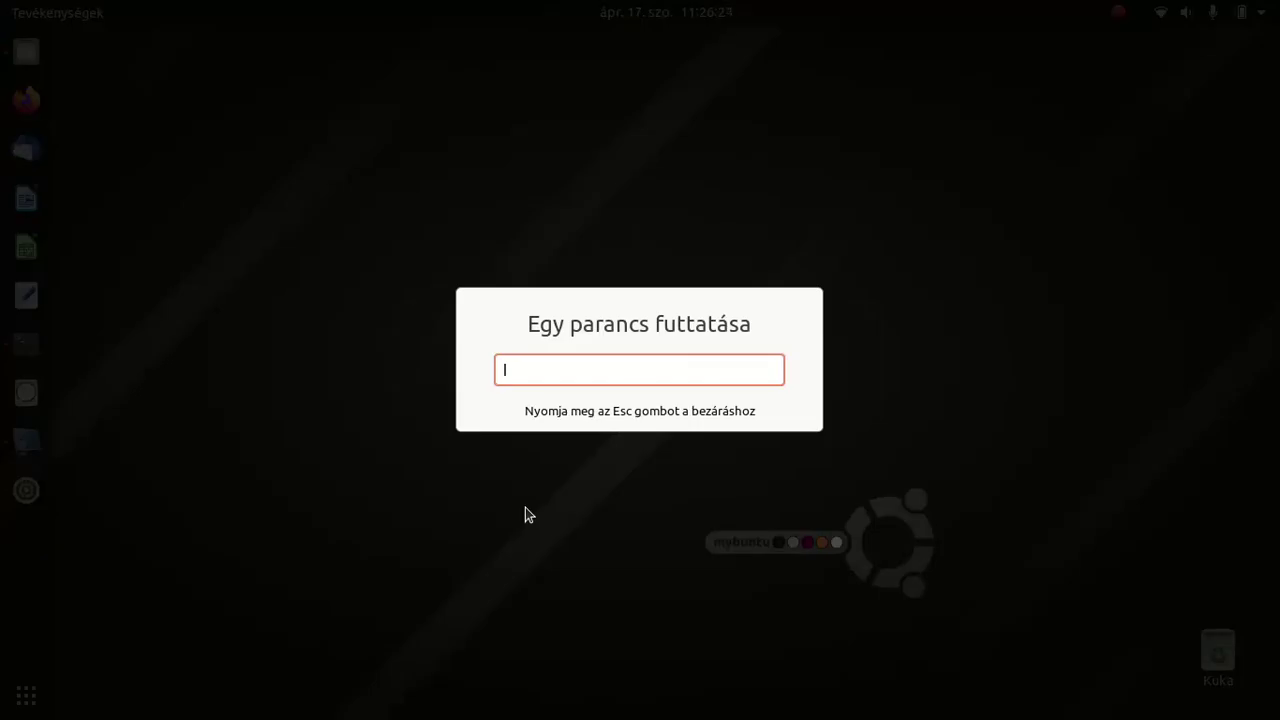
text(r)
key(Return)
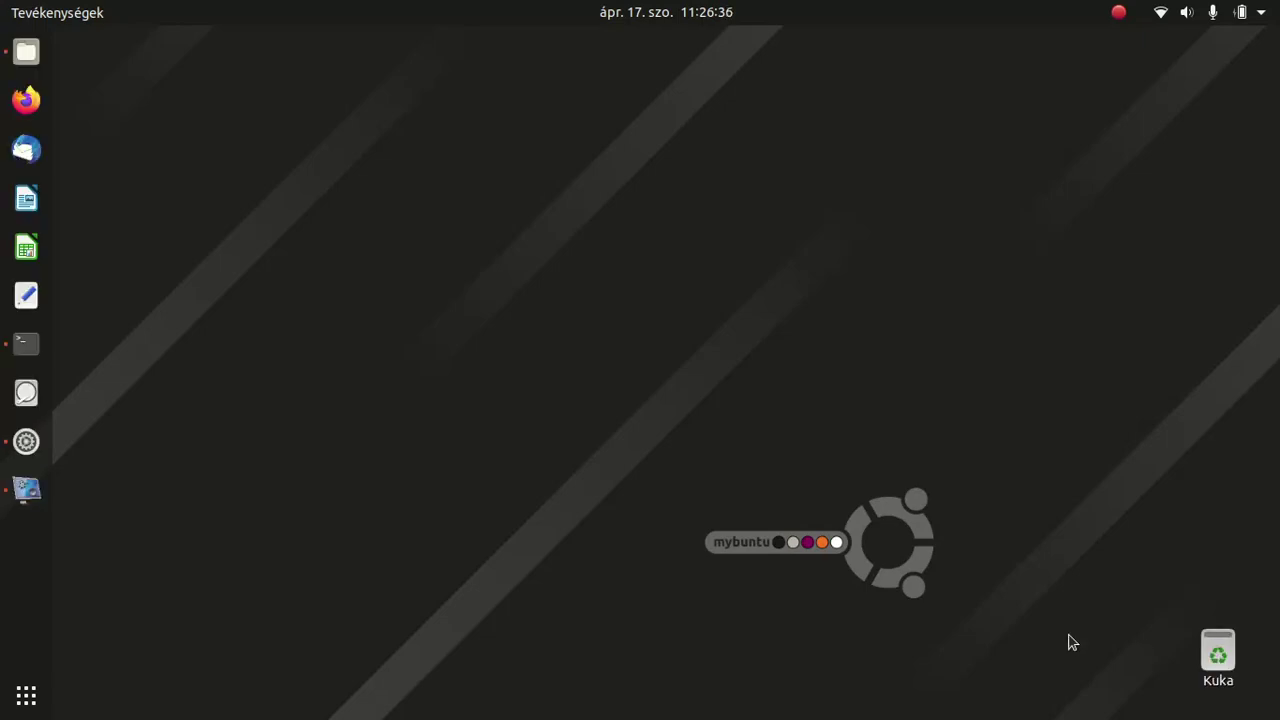
Open Finomhangoló from the Segédprogramok app folder, check the available Shell themes under Megjelenés, and close it.
key(super+a)
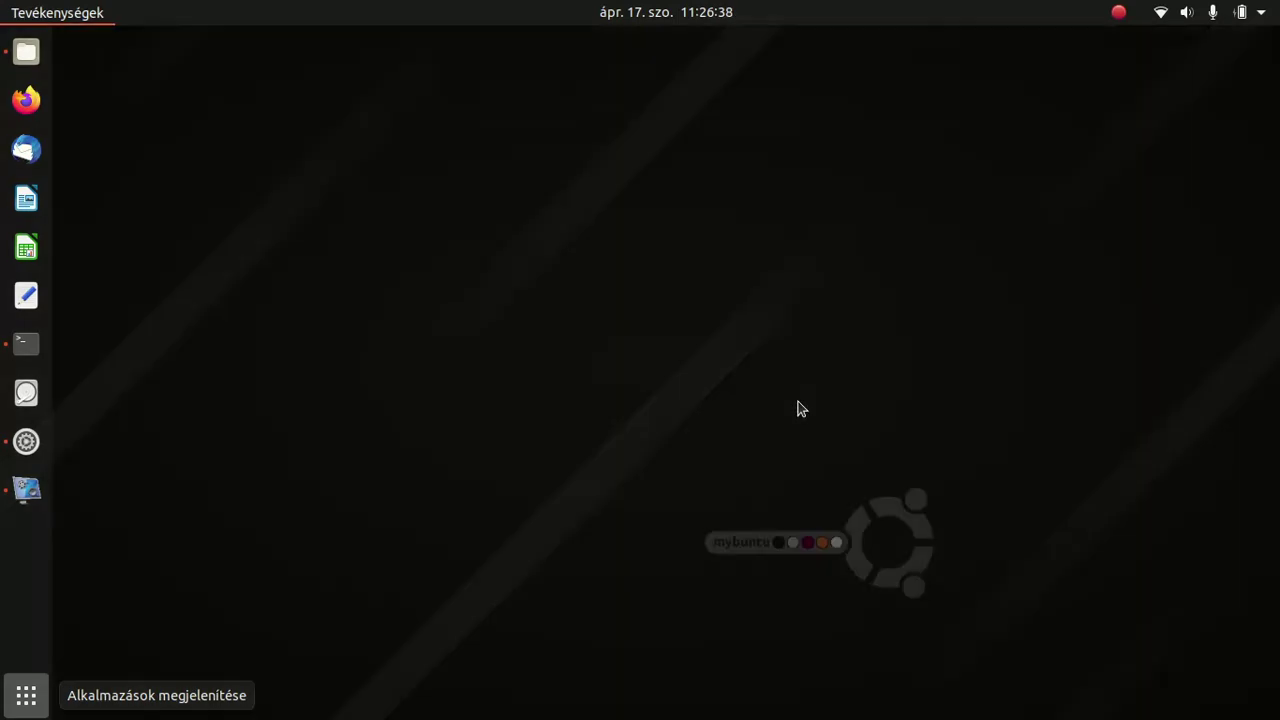
scroll(809, 428, down, 1)
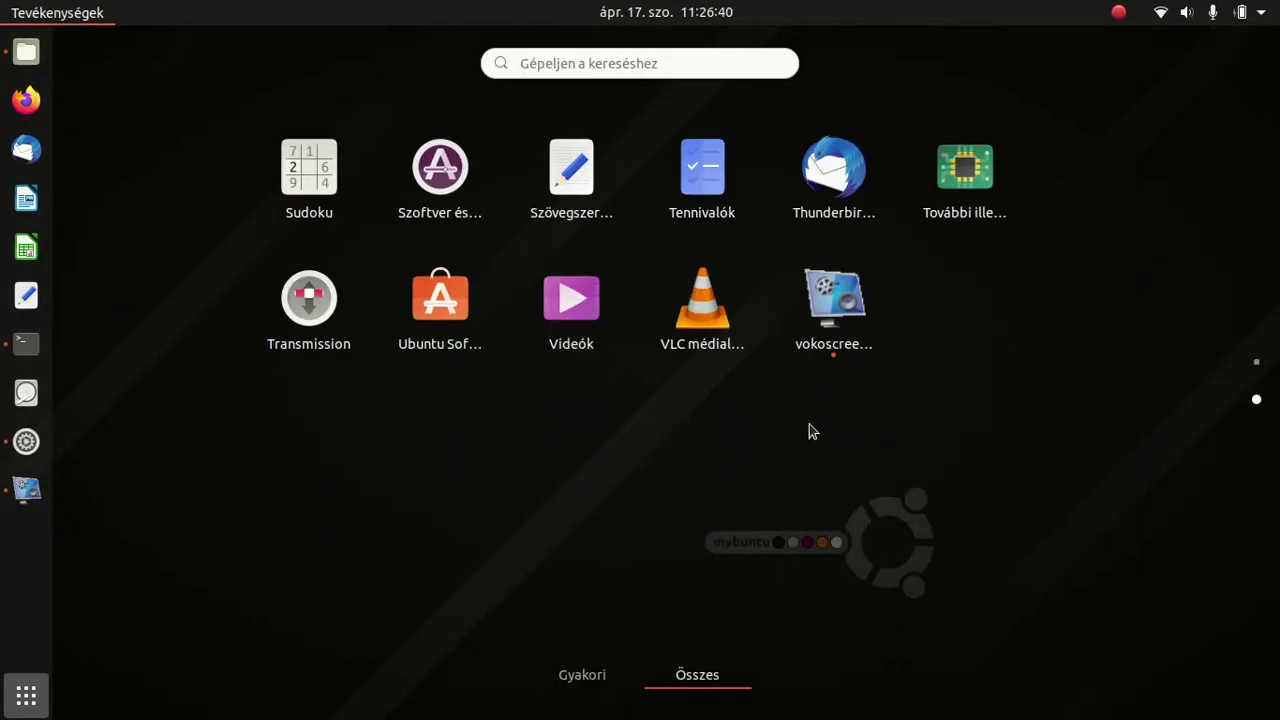
scroll(809, 428, up, 1)
click(820, 566)
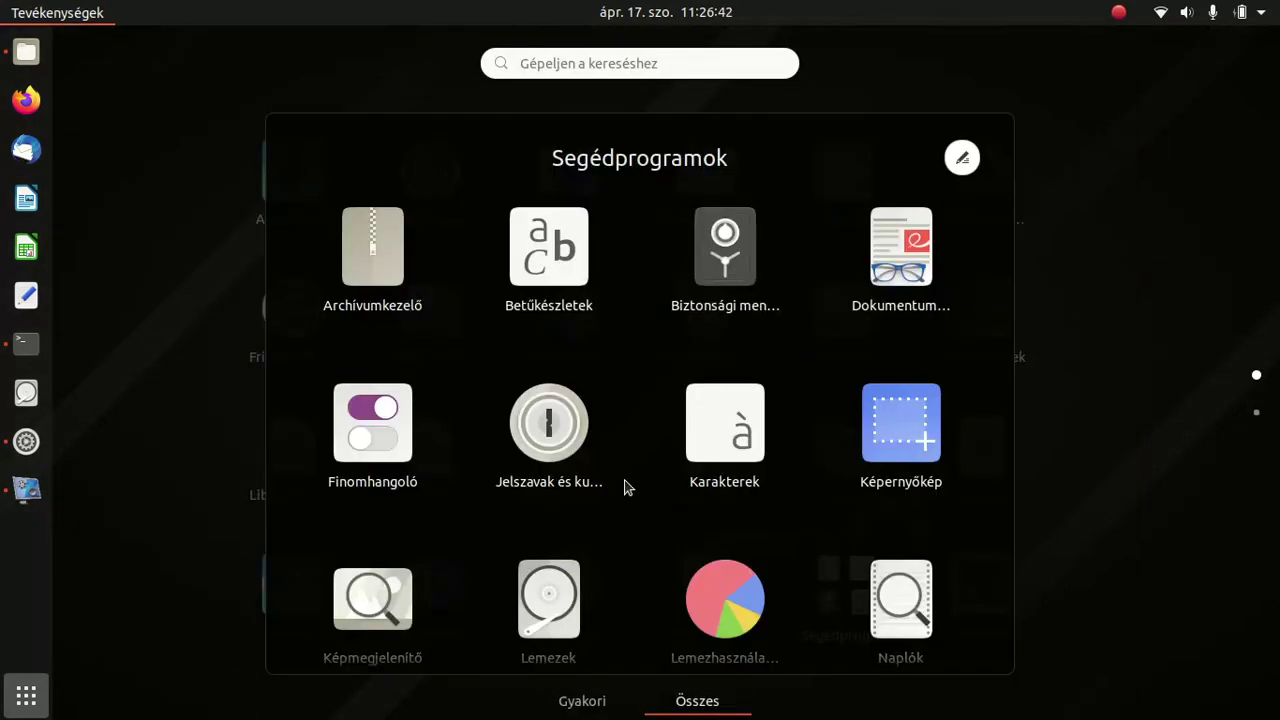
click(400, 443)
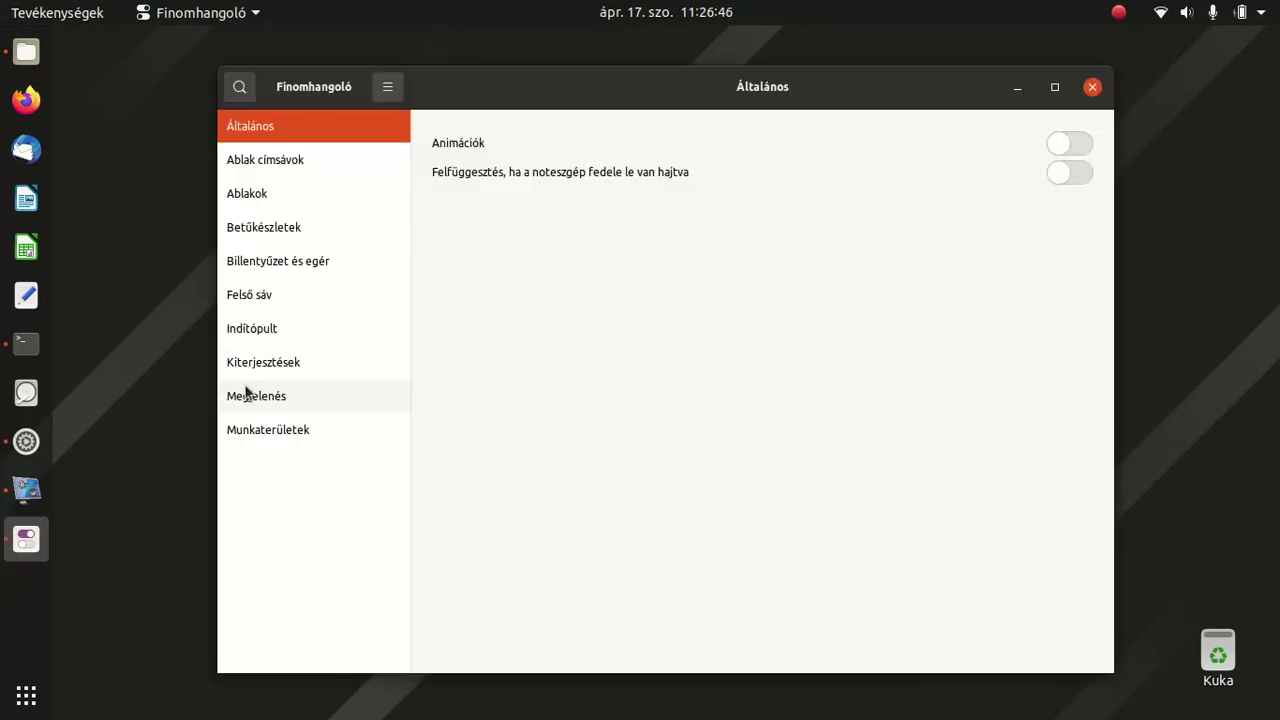
click(246, 396)
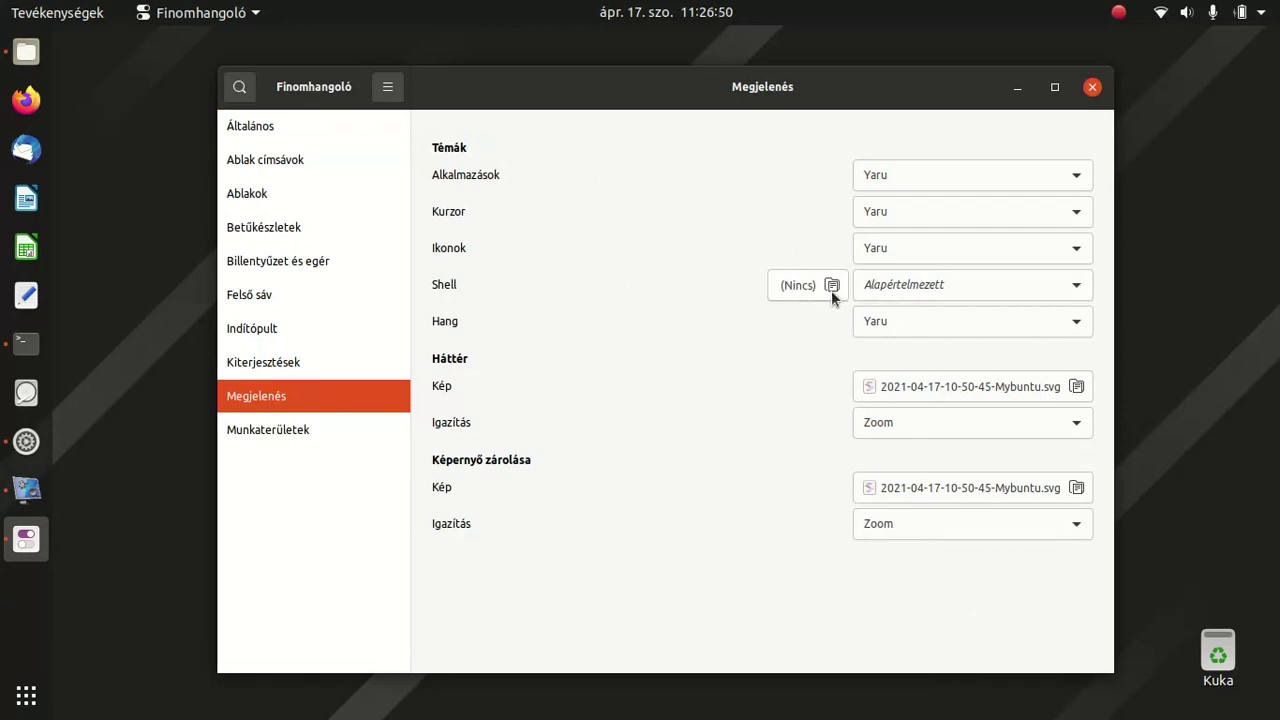
click(928, 289)
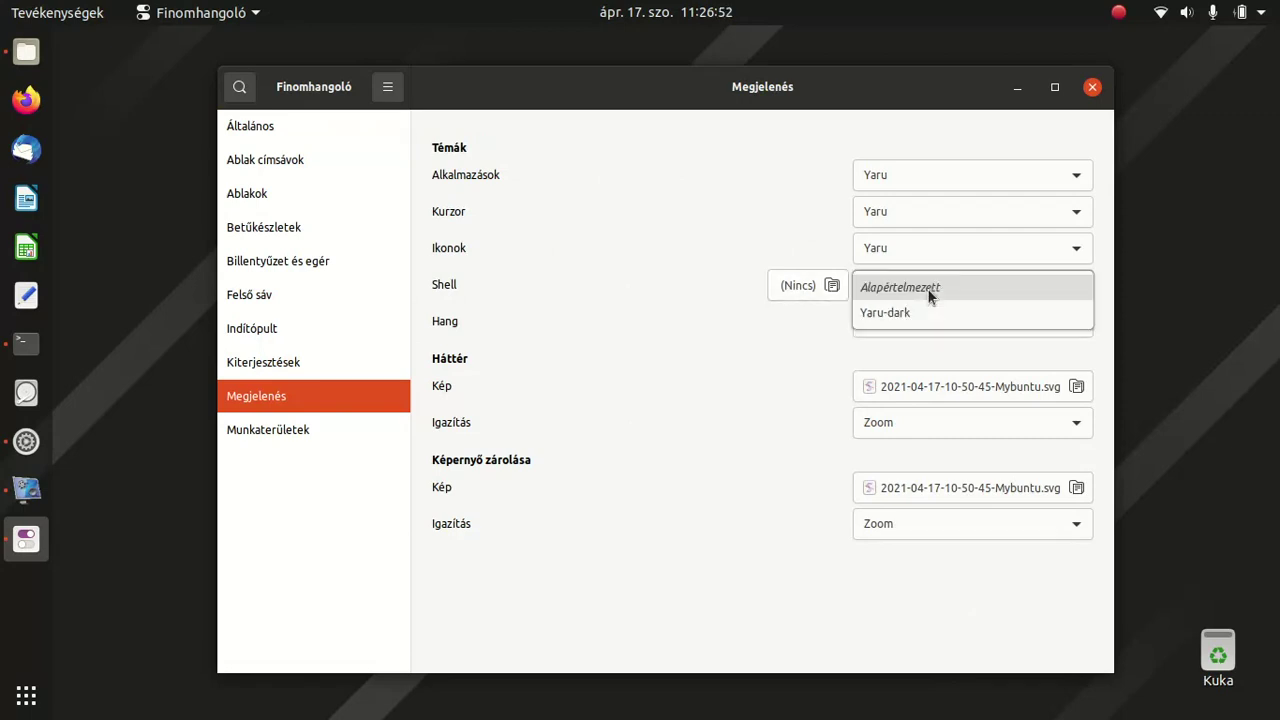
click(928, 289)
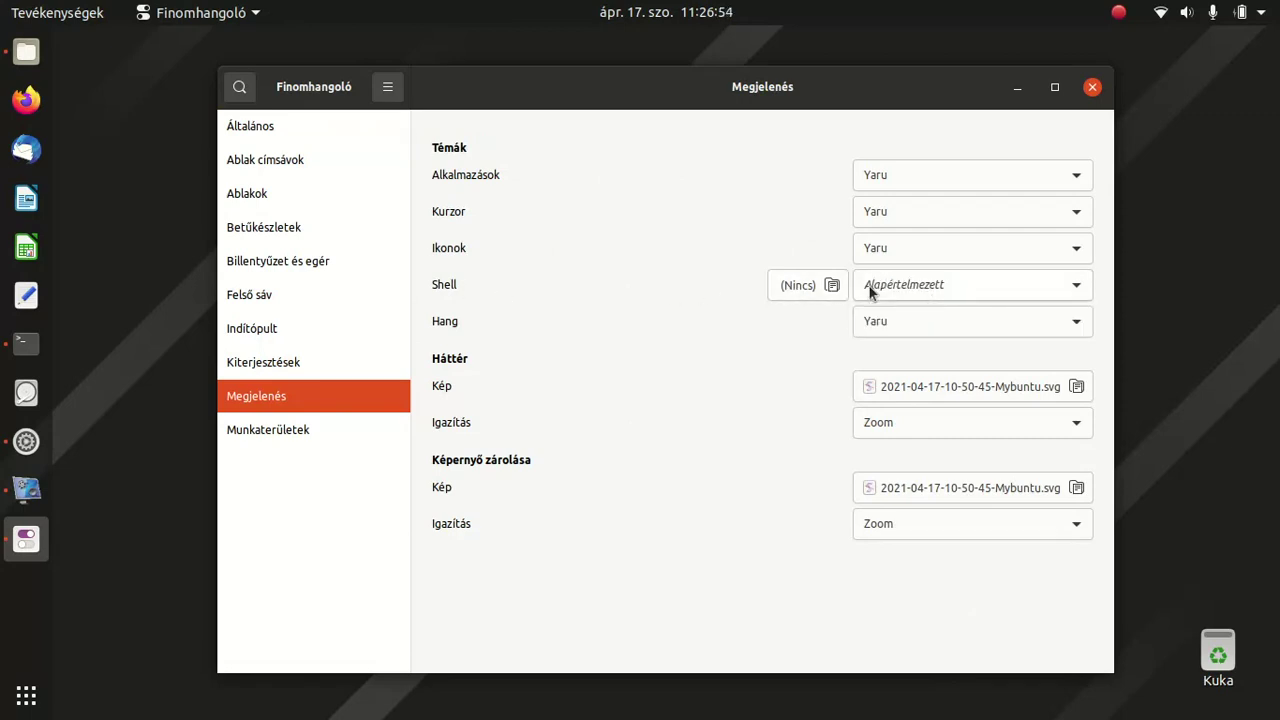
click(1094, 90)
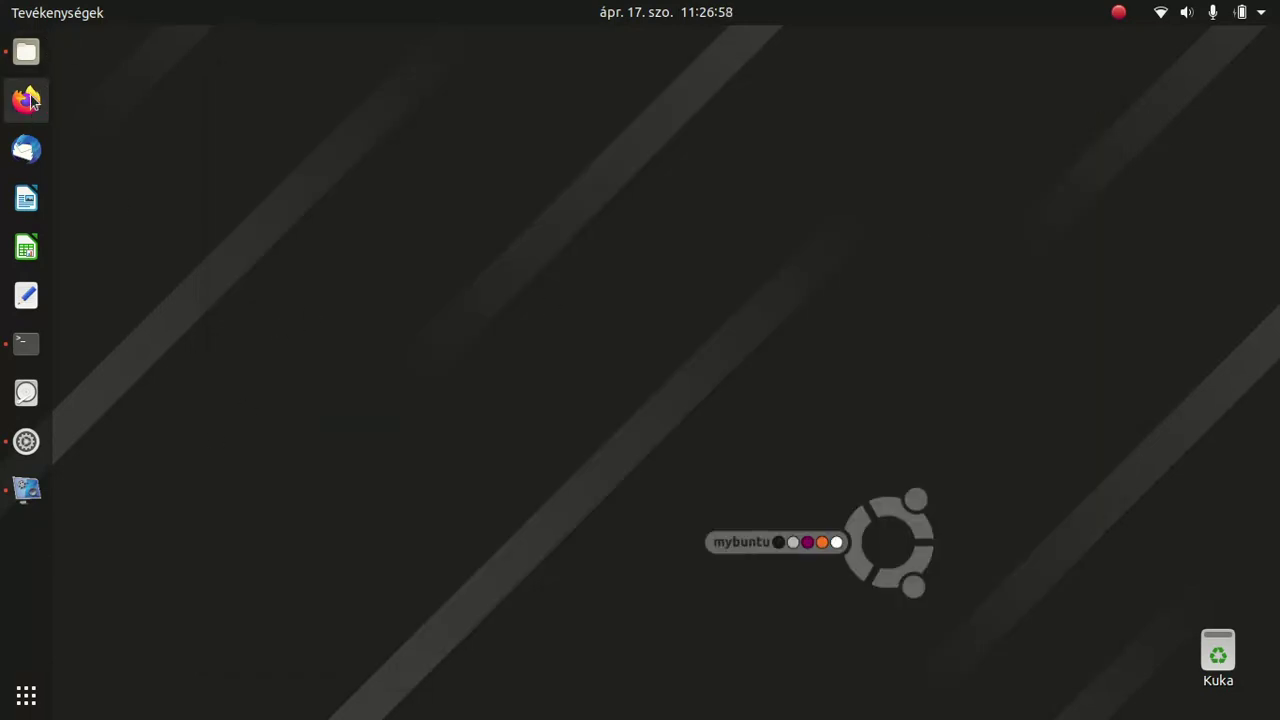
Open the GNOME Shell extensions site in Firefox and search the extensions for "ip address".
click(29, 100)
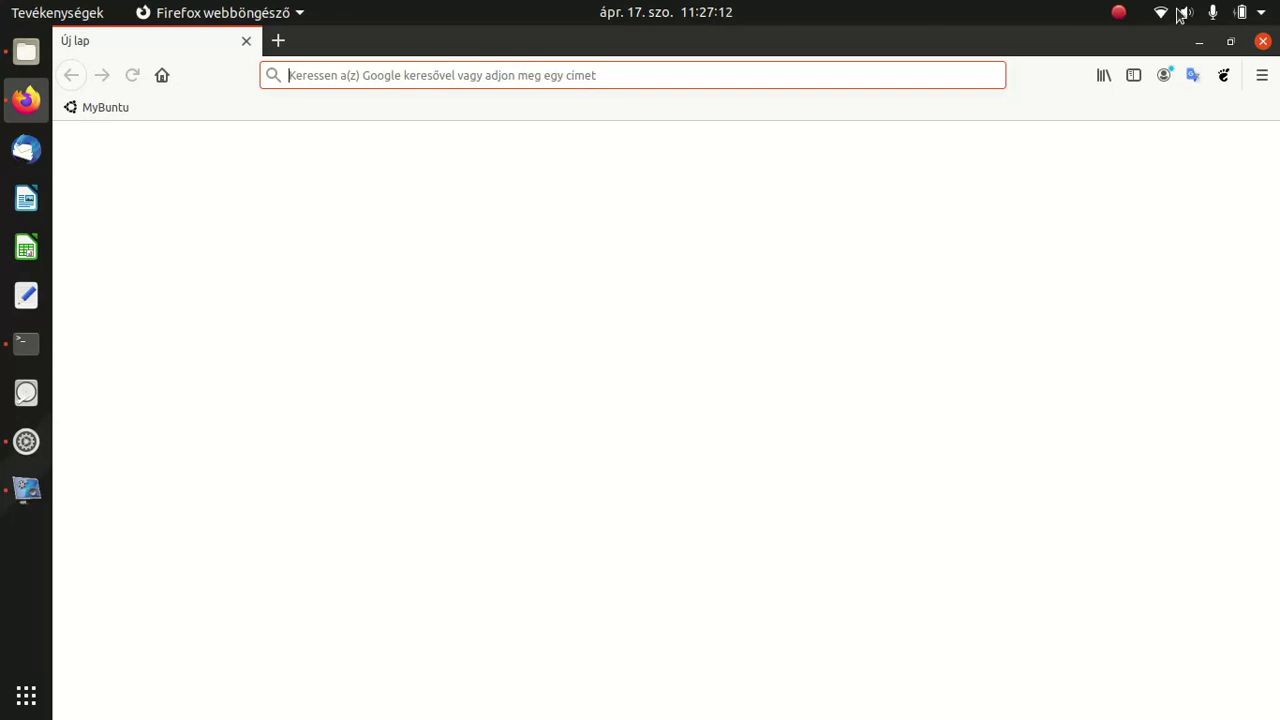
click(1223, 77)
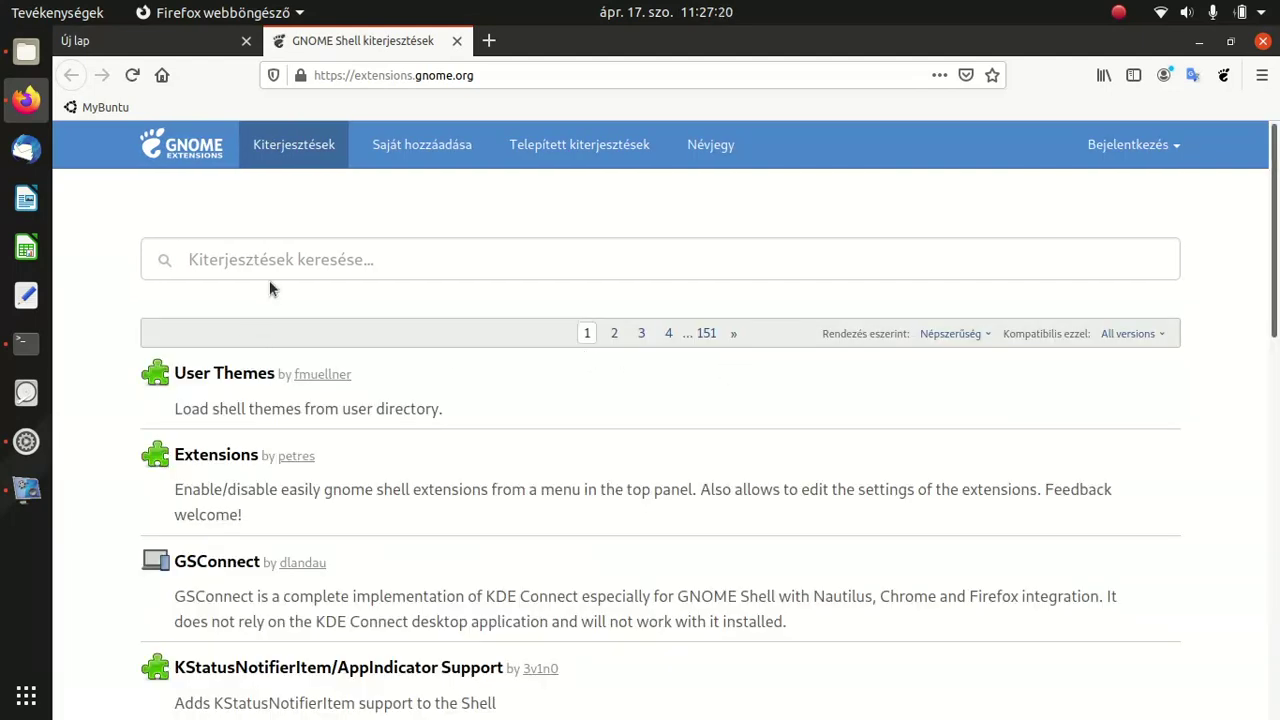
click(303, 266)
text(ip)
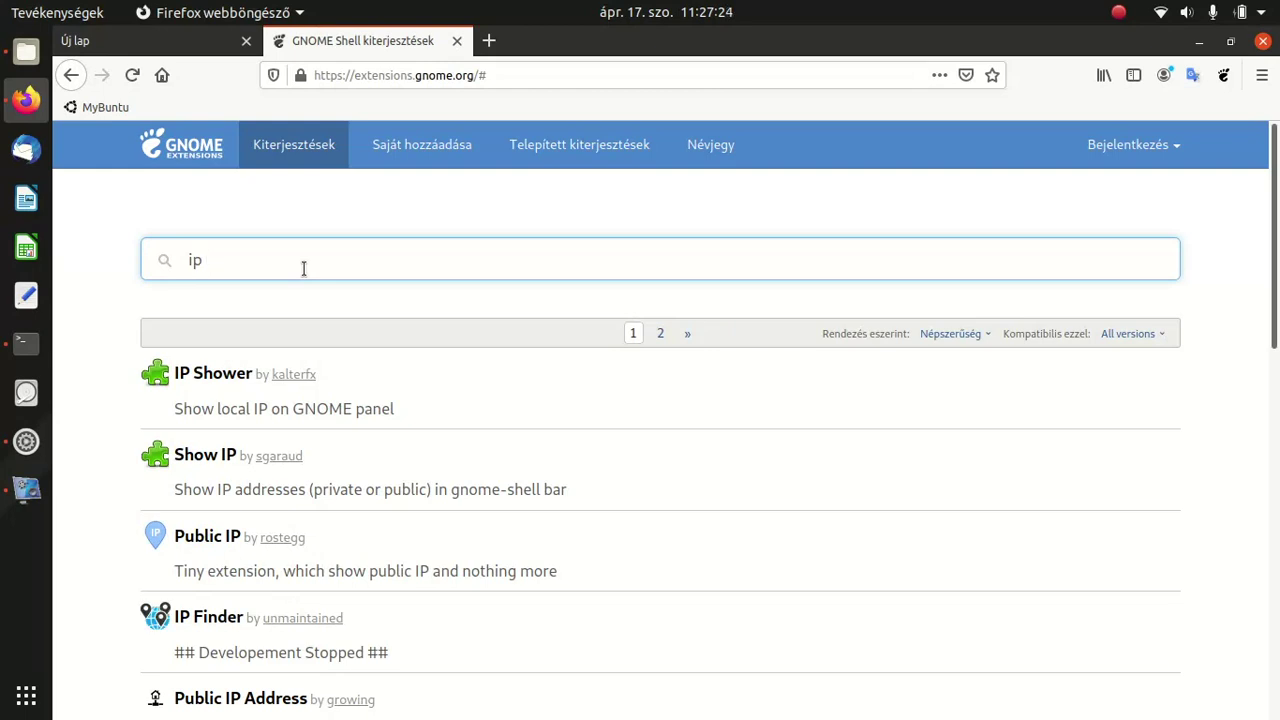
text( address)
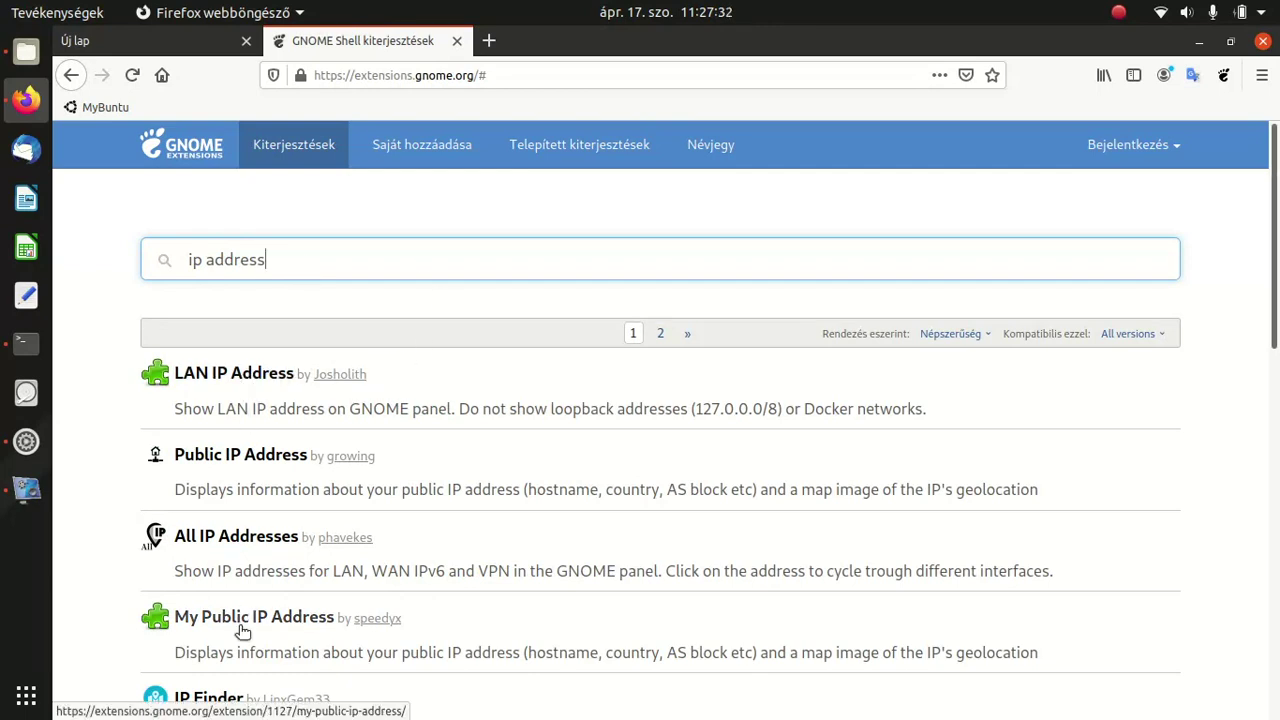
scroll(239, 638, down, 1)
scroll(237, 623, up, 1)
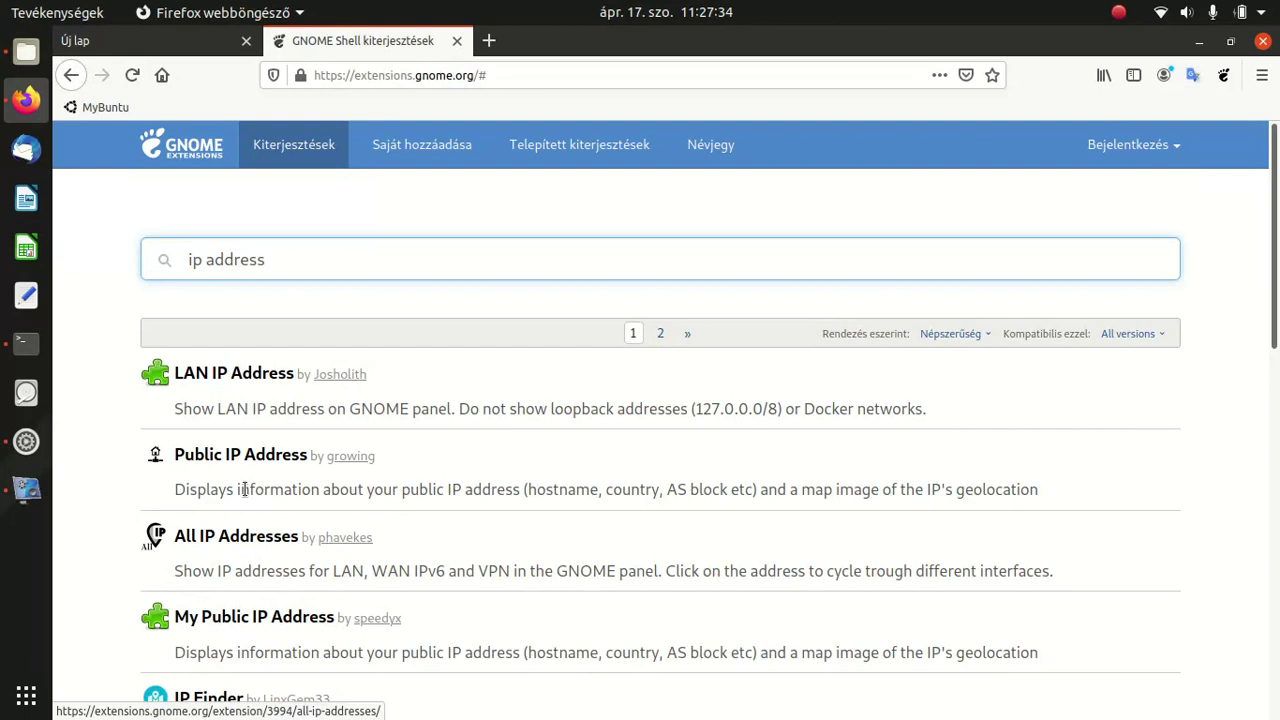
Turn on the LAN IP Address extension on its page, confirm its installation, and return to the extensions list.
click(236, 379)
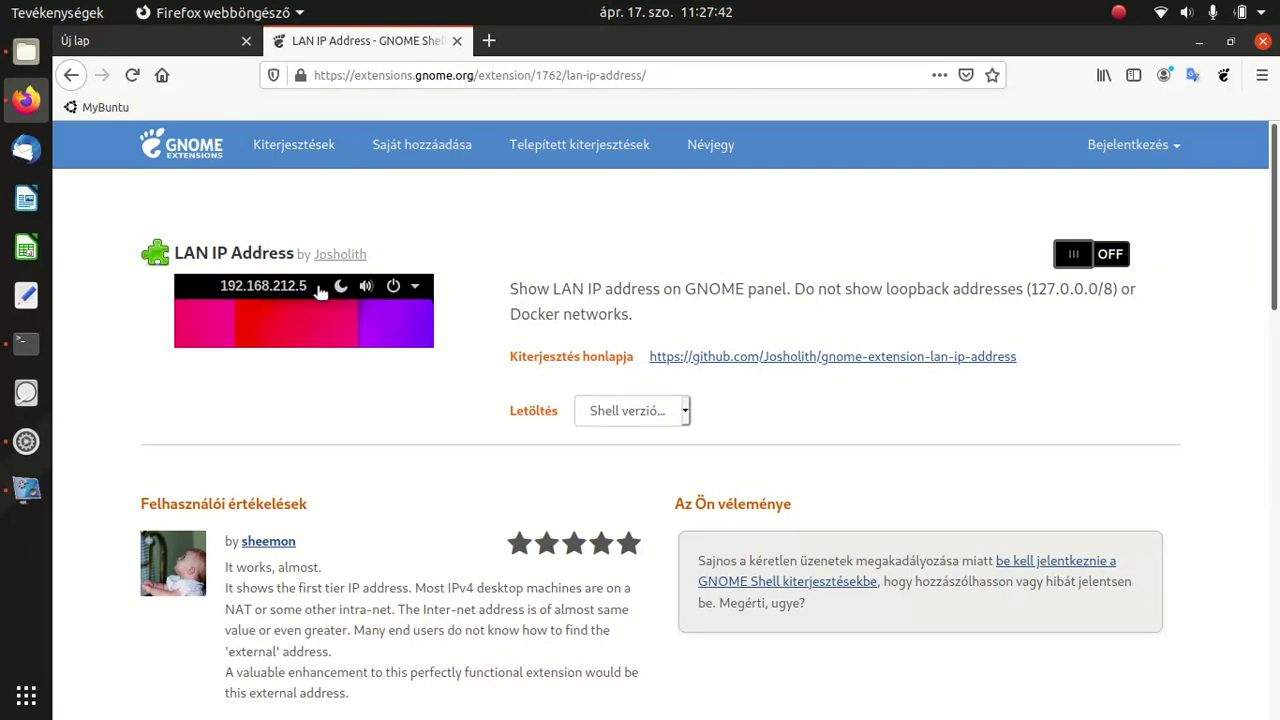
click(1118, 258)
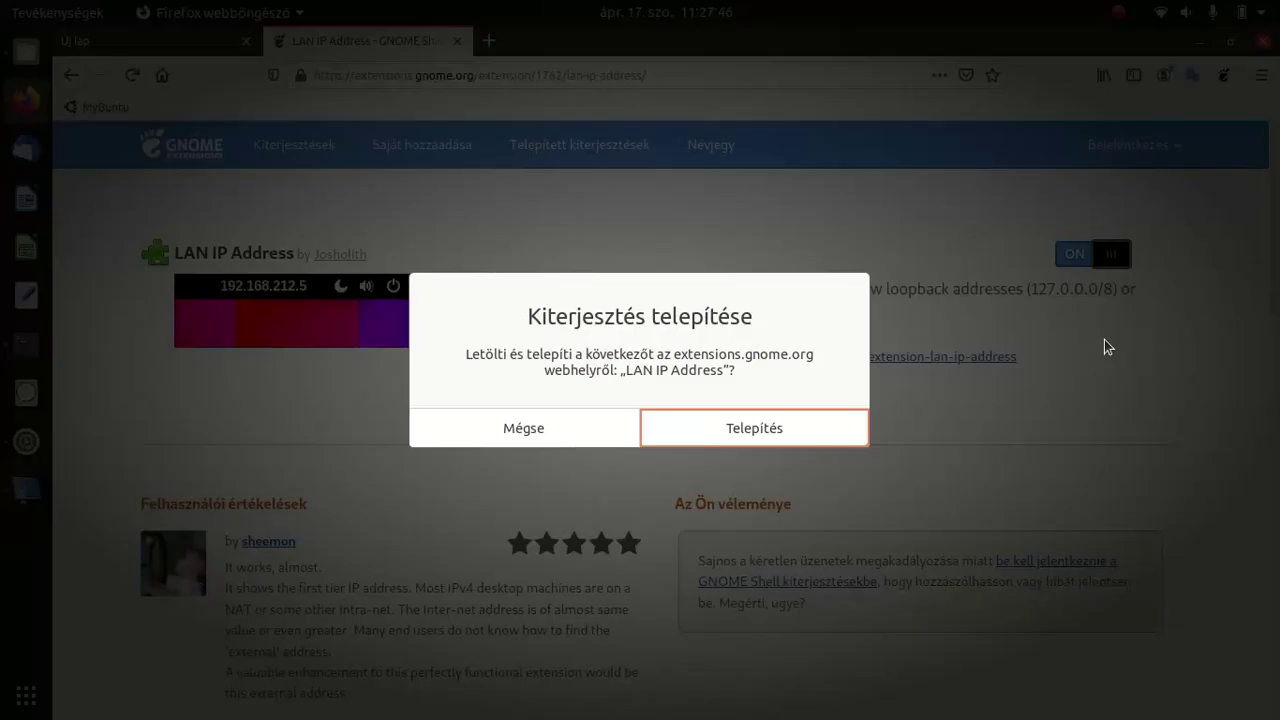
click(797, 427)
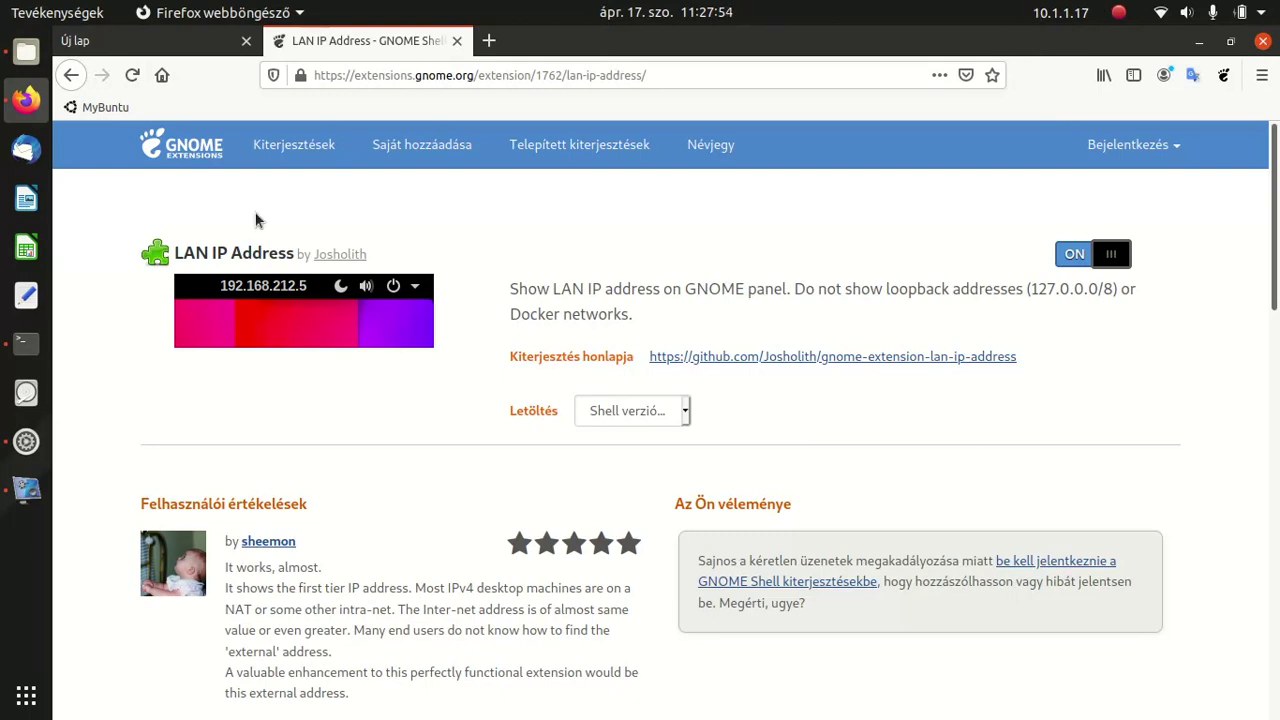
click(265, 150)
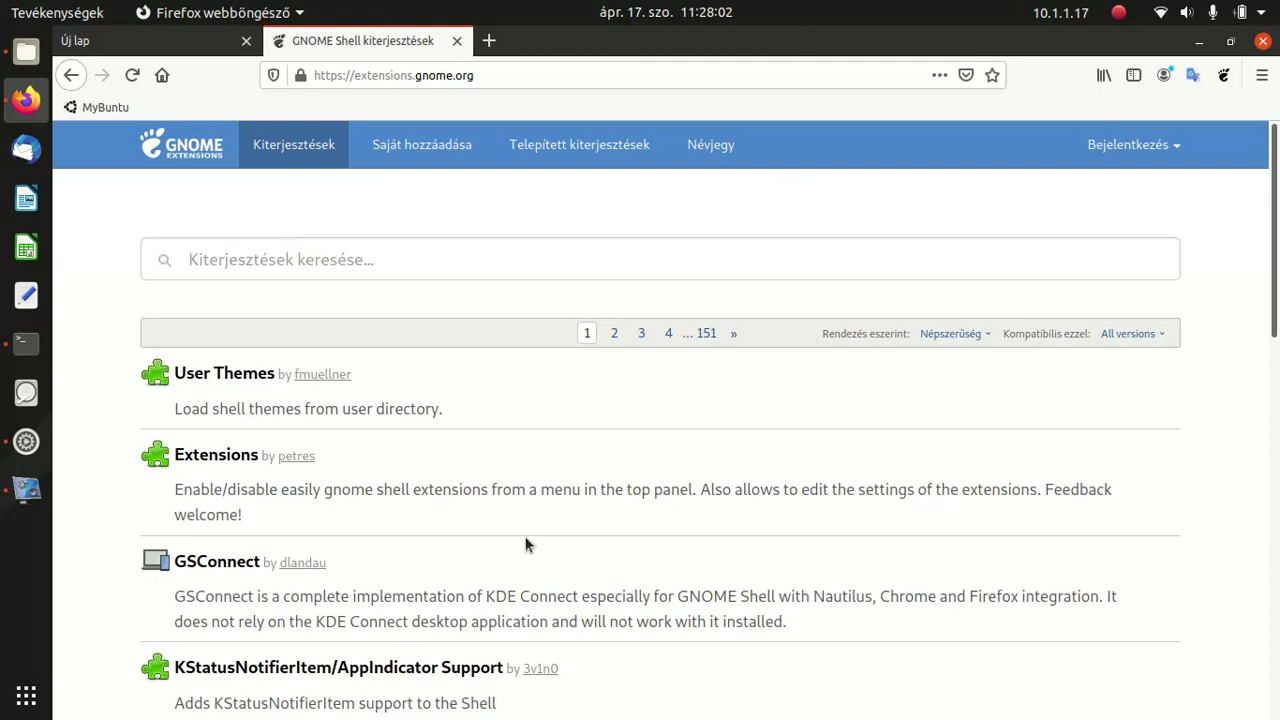
Switch to the Fájlok file manager and launch the Szövegszerkesztő text editor.
click(26, 53)
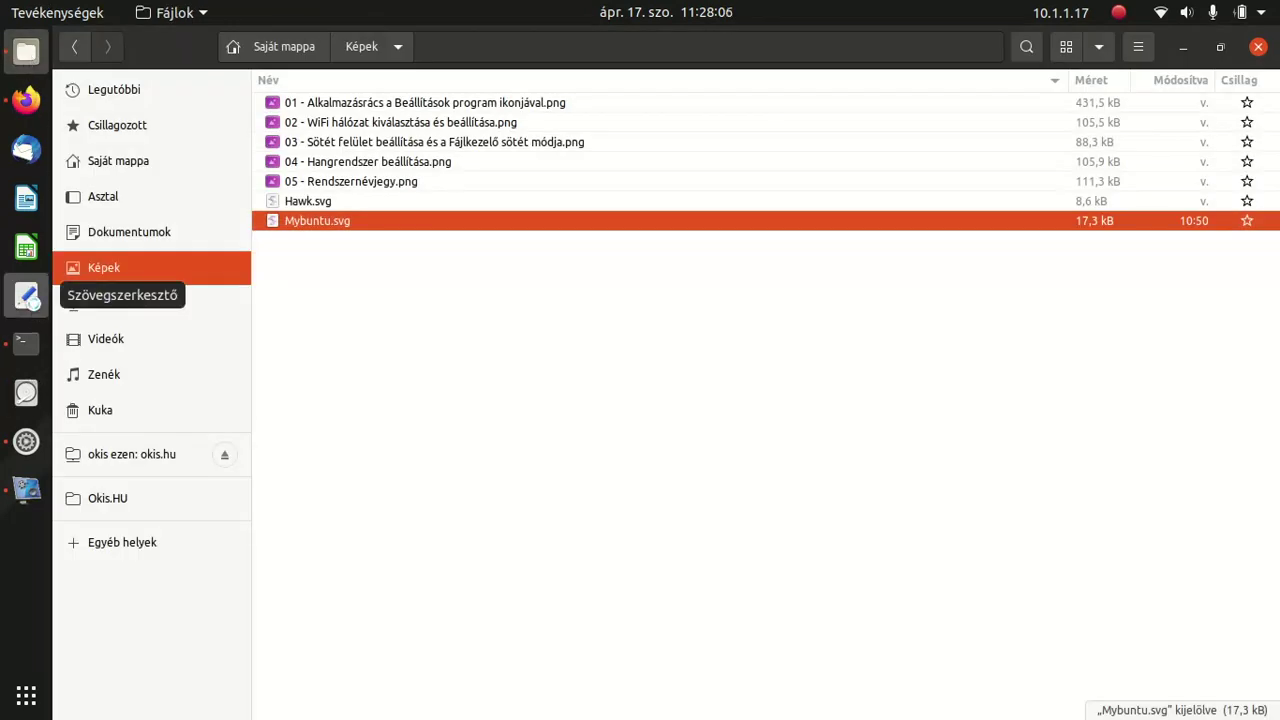
click(26, 296)
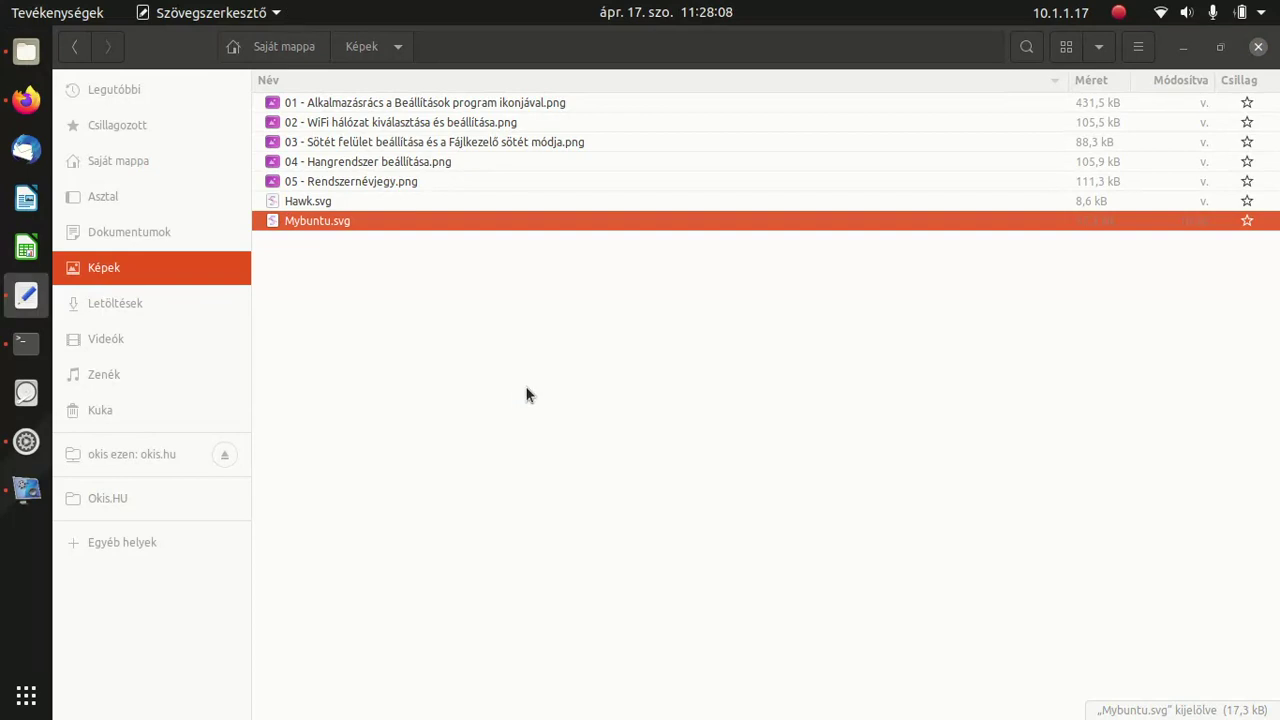